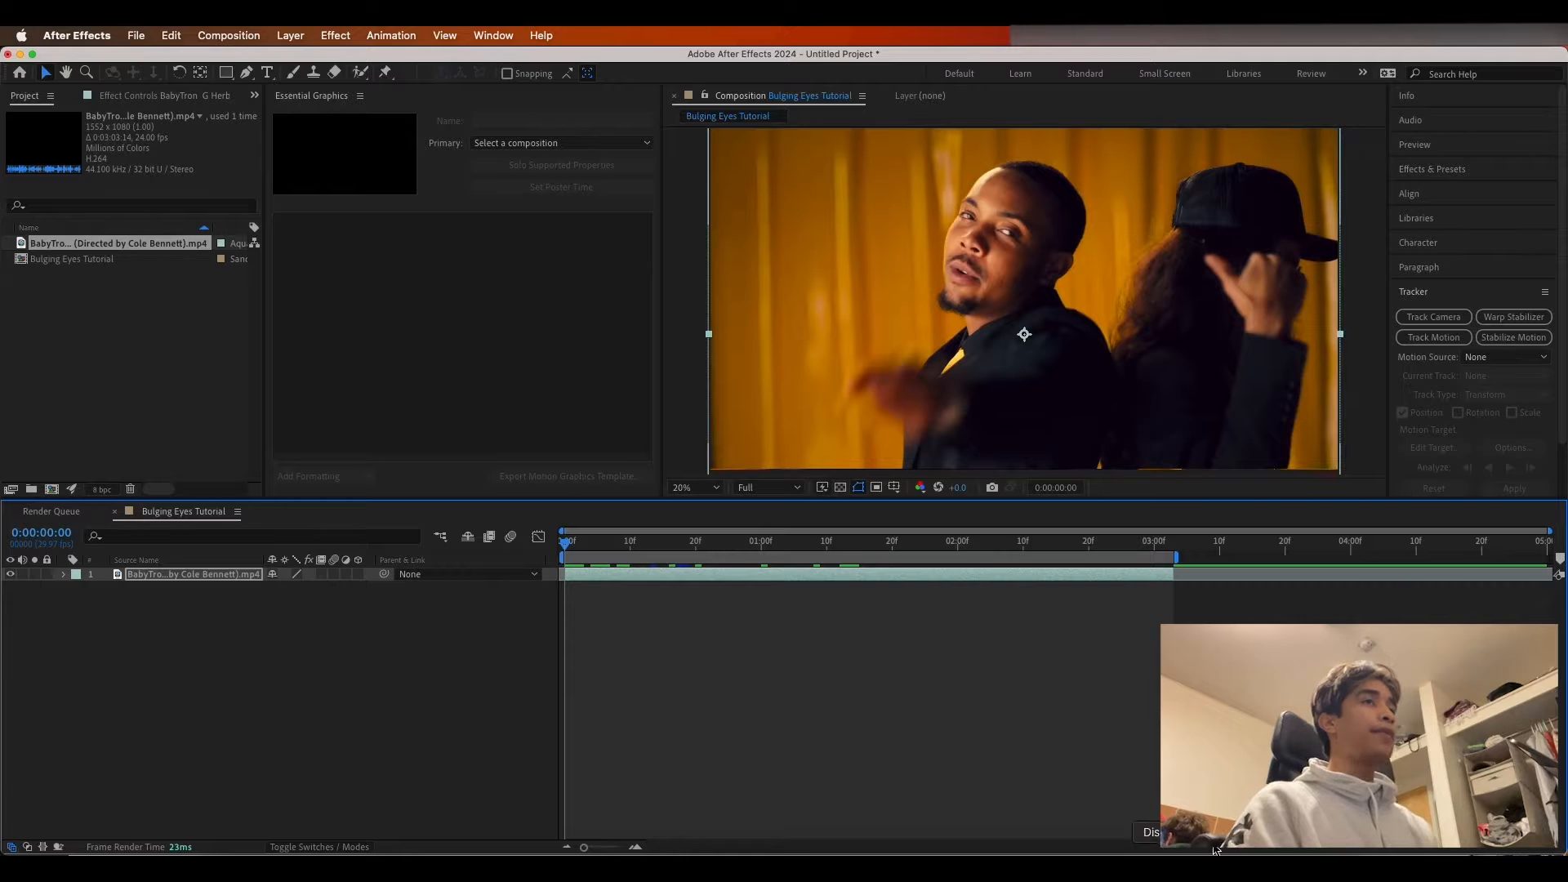
{"action": "mouse_move", "coordinate": [569, 545]}
{"action": "left_mouse_down"}
{"action": "mouse_move", "coordinate": [717, 540]}
{"action": "mouse_move", "coordinate": [554, 566]}
{"action": "left_mouse_up"}
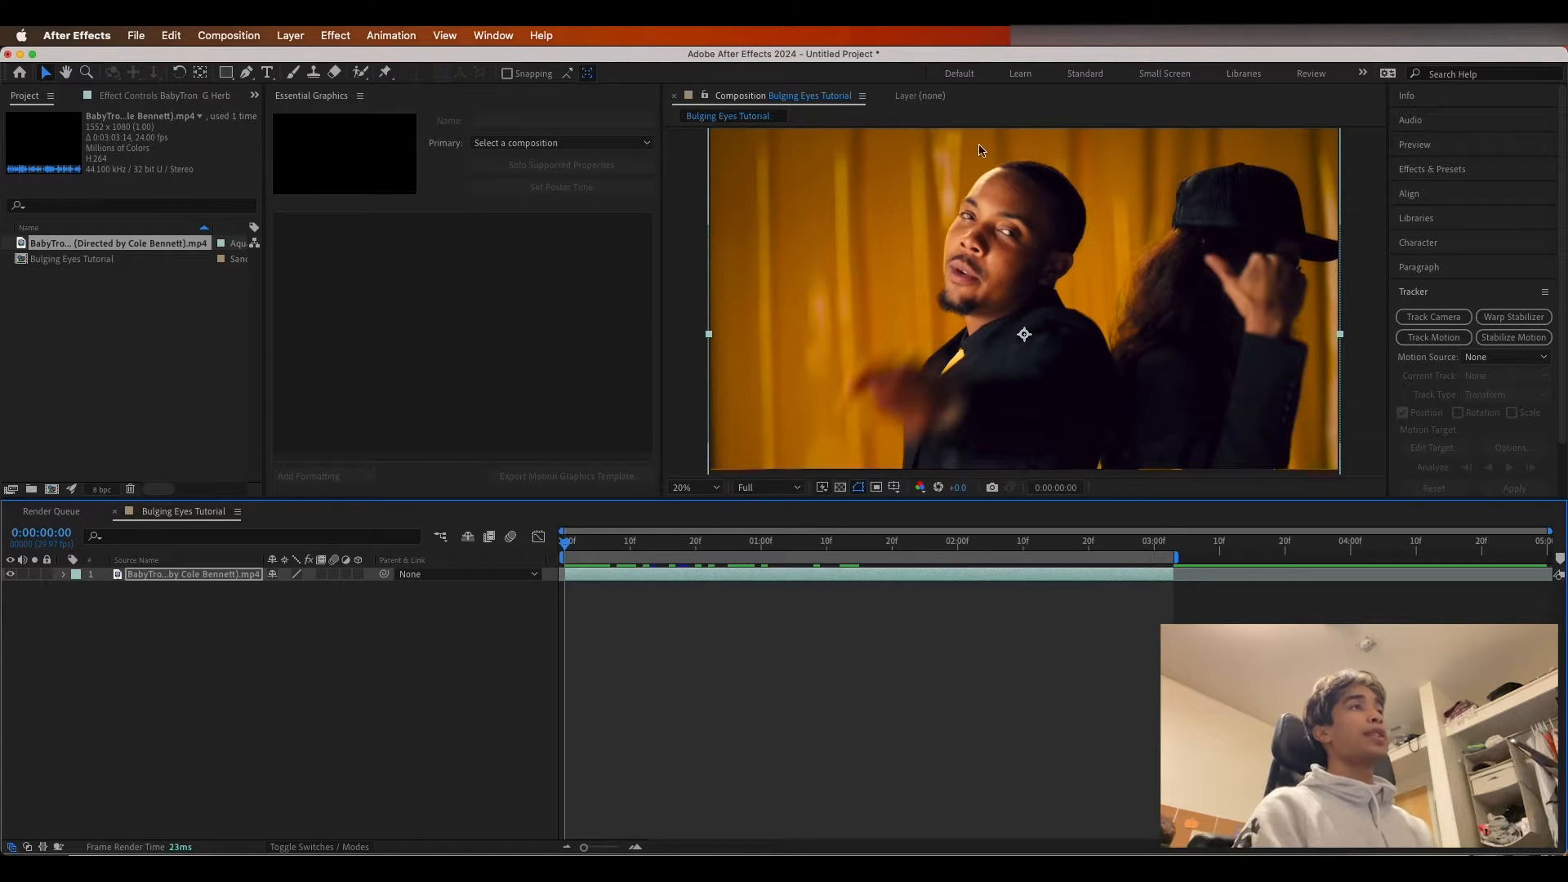
{"action": "scroll", "coordinate": [973, 236], "scroll_direction": "up", "scroll_amount": 5}
{"action": "scroll", "coordinate": [973, 239], "scroll_direction": "down", "scroll_amount": 4}
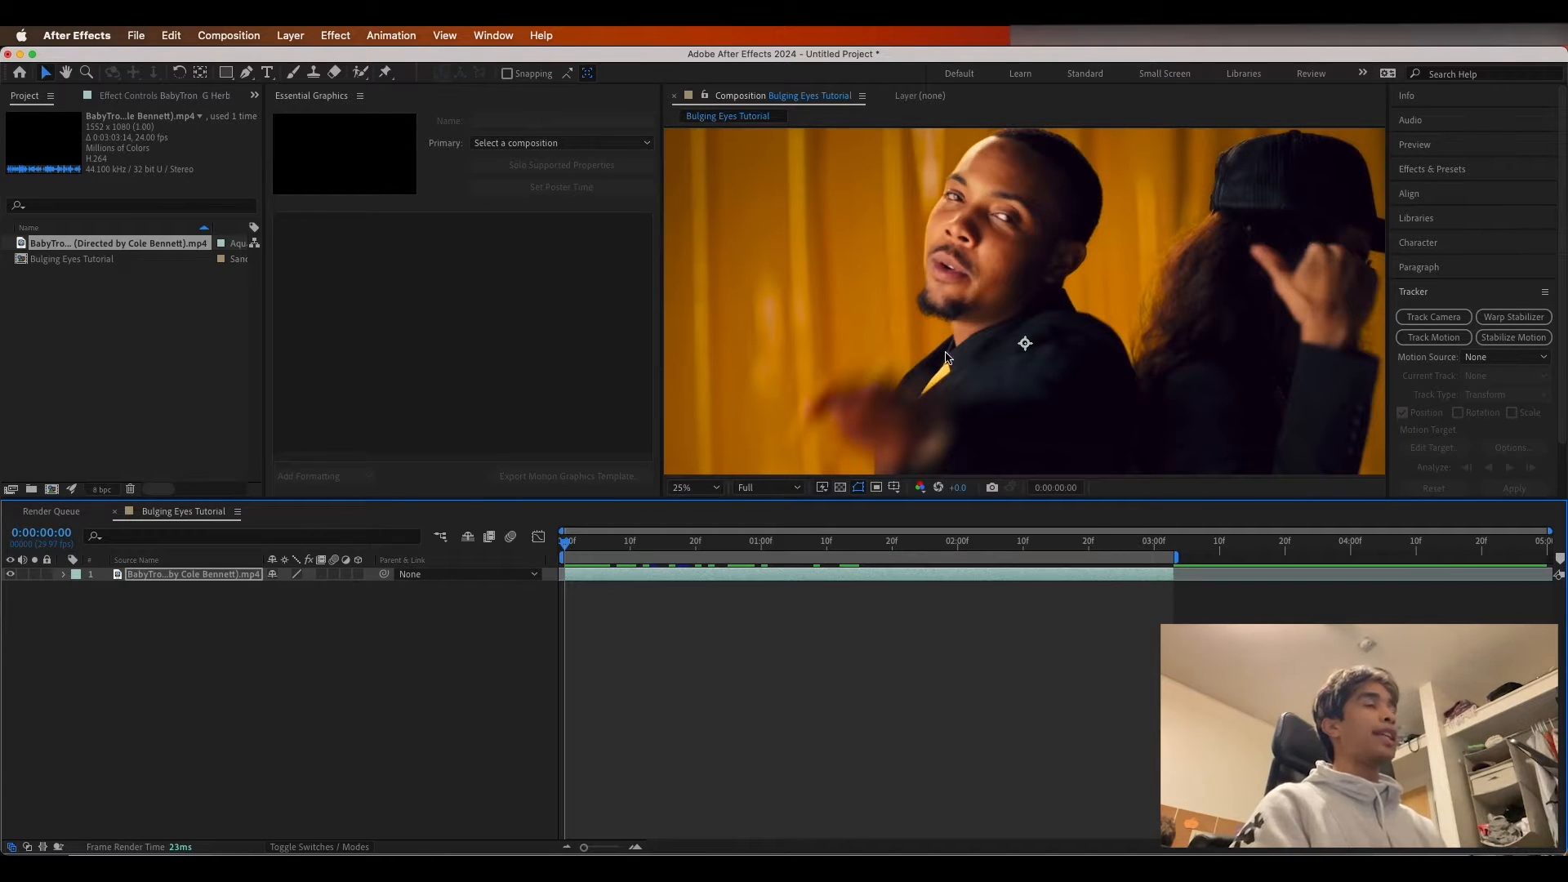
{"action": "mouse_move", "coordinate": [565, 547]}
{"action": "left_mouse_down"}
{"action": "mouse_move", "coordinate": [609, 546]}
{"action": "mouse_move", "coordinate": [558, 553]}
{"action": "left_mouse_up"}
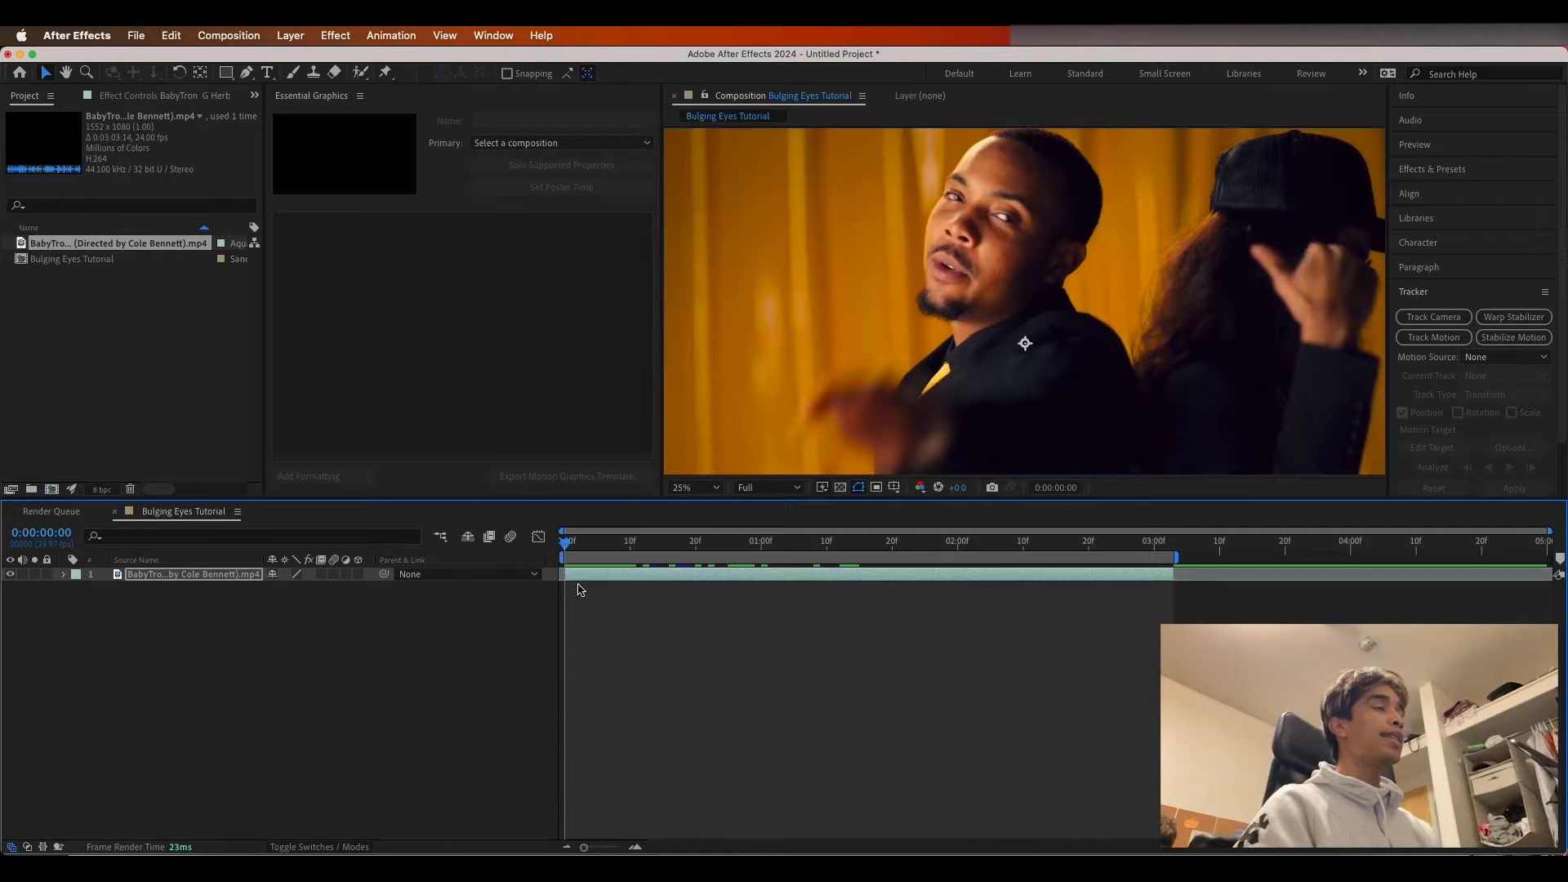
- Split the music video layer at 0:00:01:24
{"action": "left_click_drag", "start_coordinate": [569, 546], "coordinate": [917, 557]}
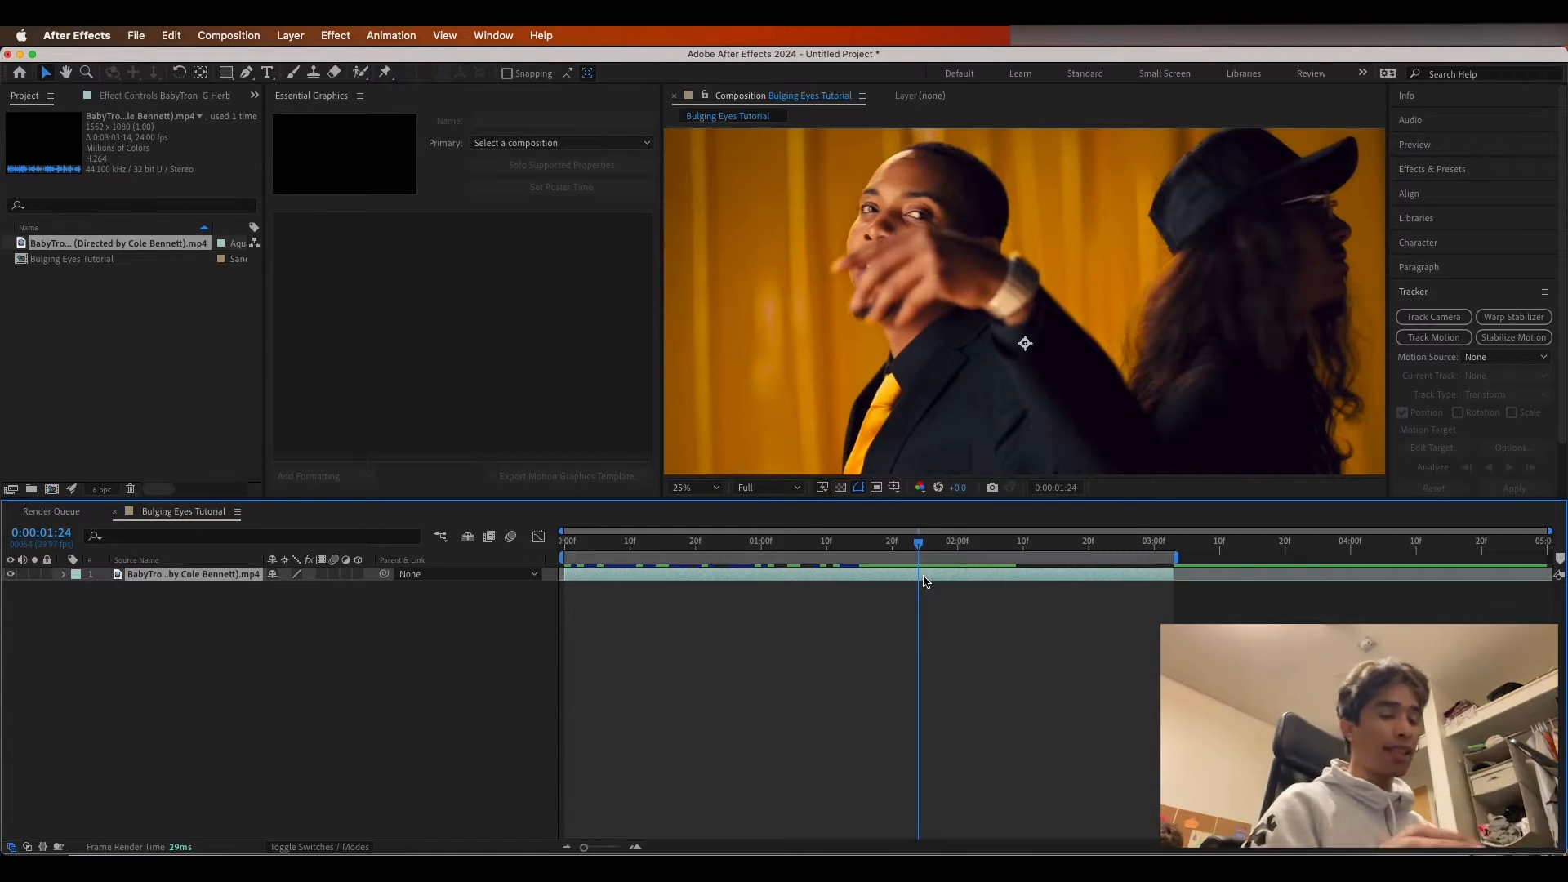
{"action": "key", "text": "super+shift+d"}
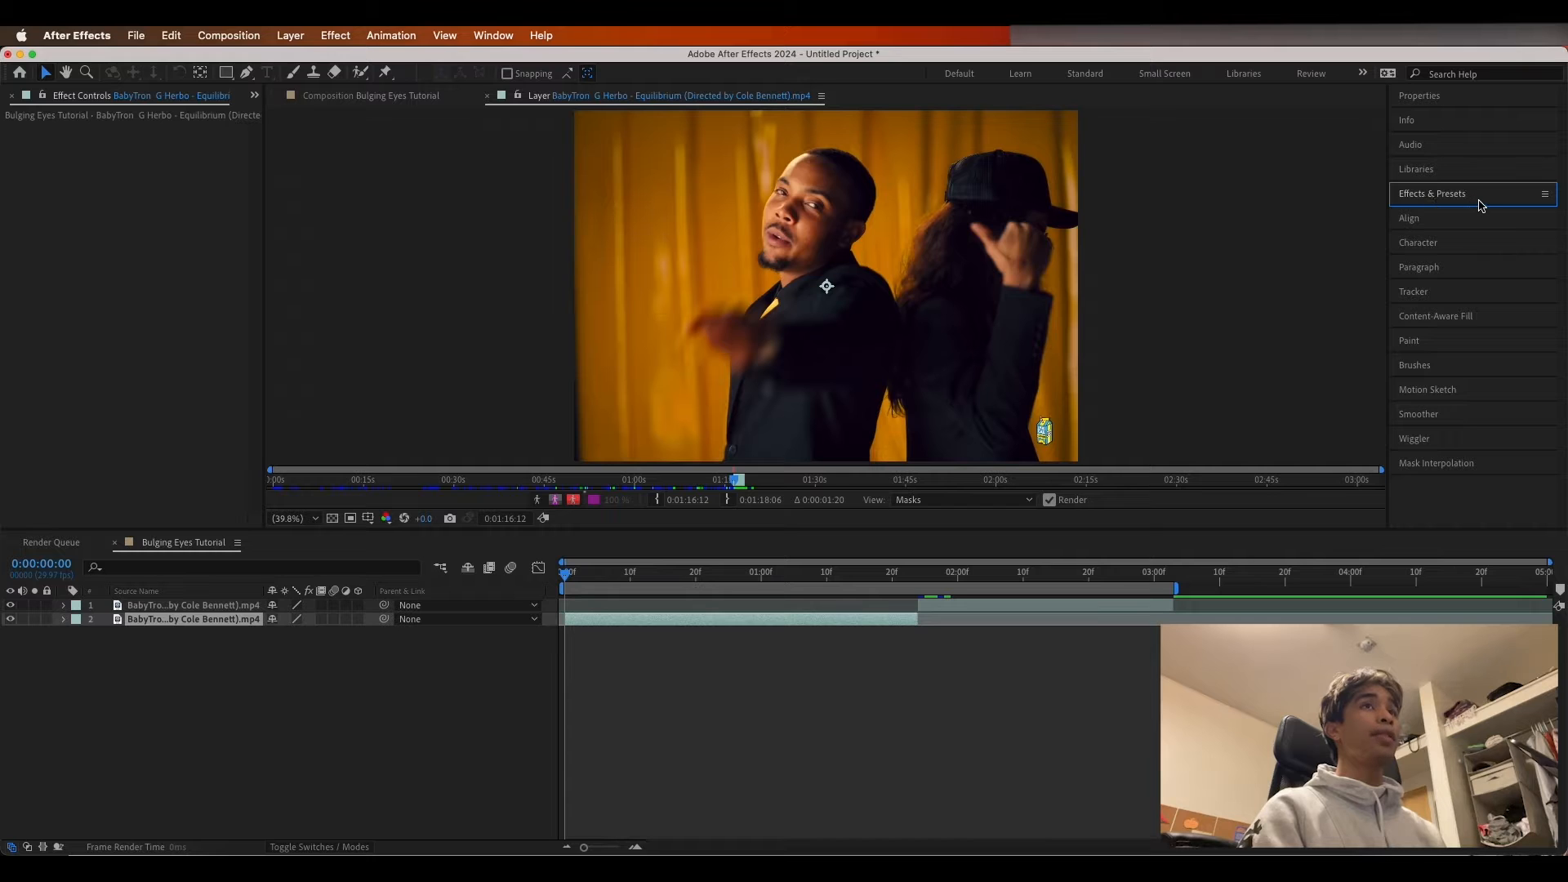
- Find the Bulge effect and apply it to the first segment of the split clip
{"action": "left_click", "coordinate": [1453, 194]}
{"action": "left_click", "coordinate": [1467, 215]}
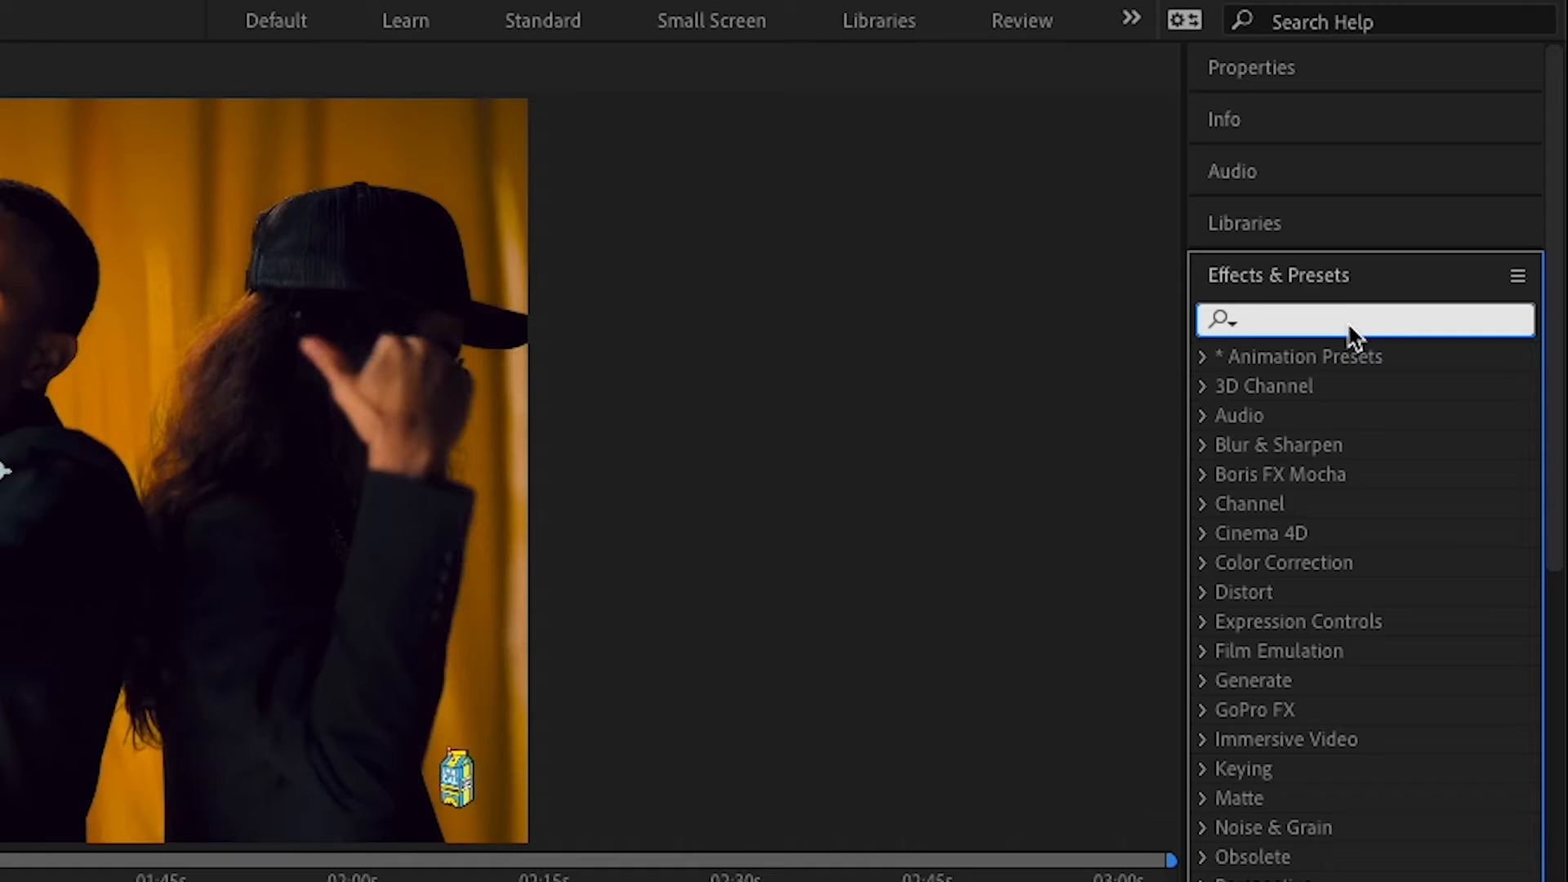
{"action": "type", "text": "bulg"}
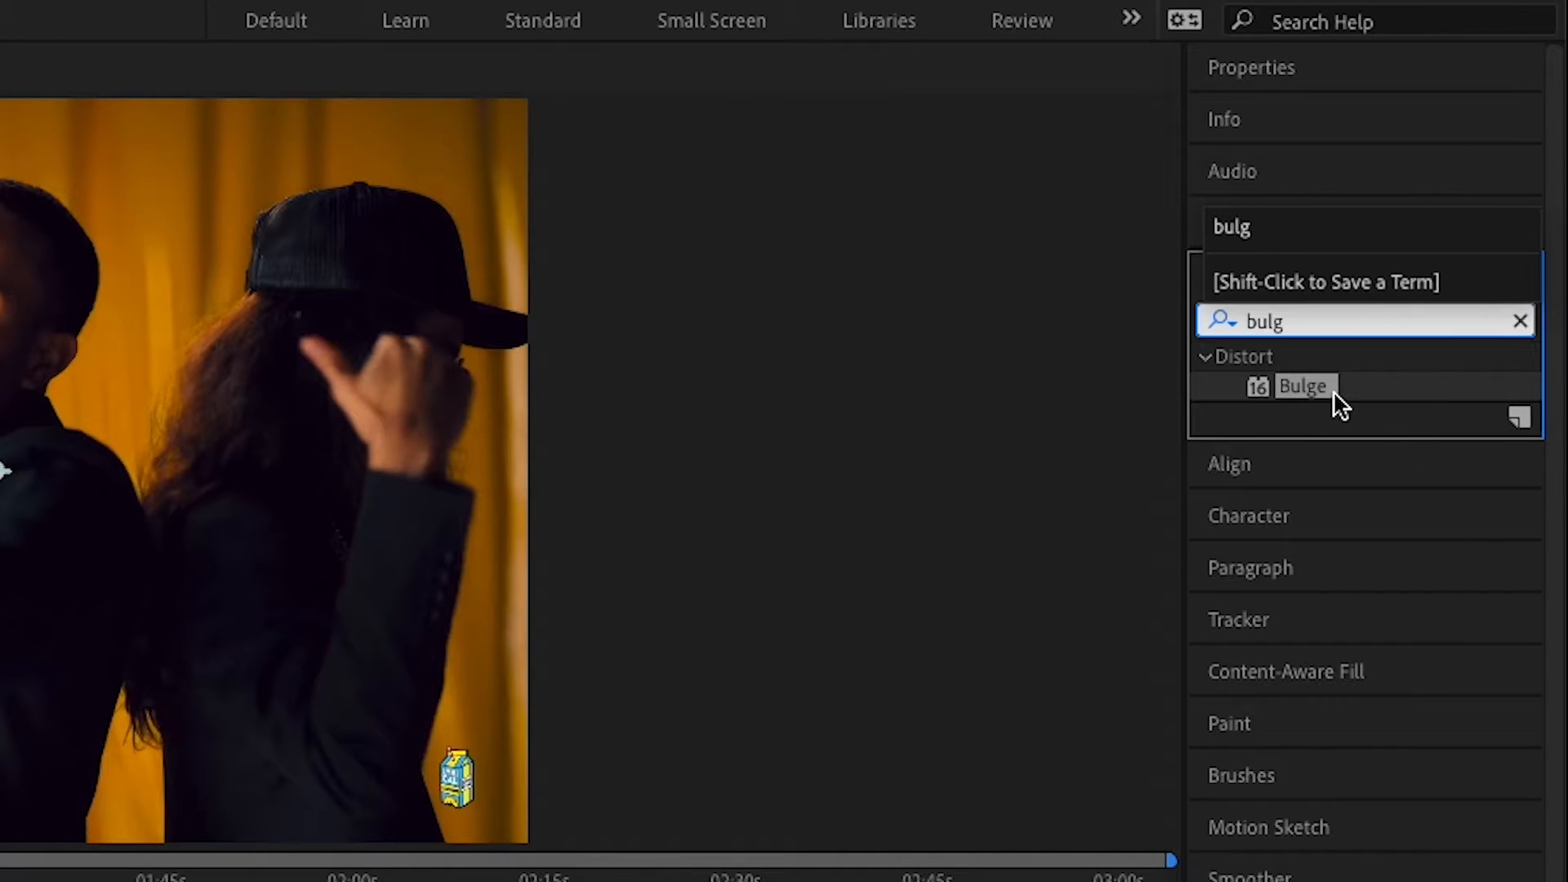
{"action": "left_click_drag", "start_coordinate": [1332, 391], "coordinate": [0, 881]}
{"action": "left_click_drag", "start_coordinate": [813, 622], "coordinate": [814, 623]}
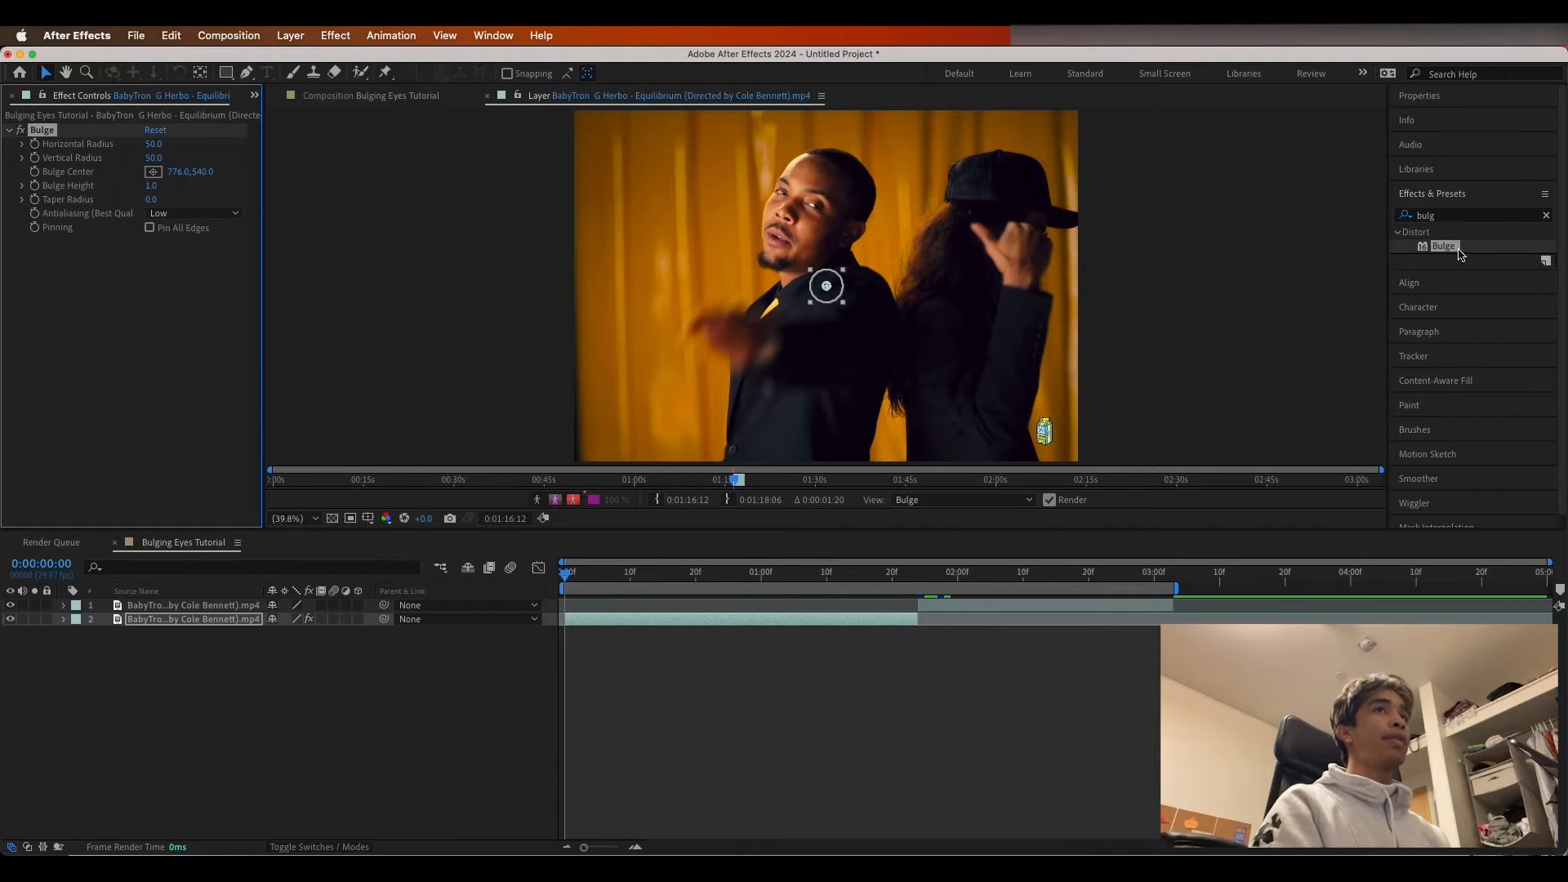
- Place the bulge center over the man's eye nearer the left edge of his face, at about 644.5, 254
{"action": "scroll", "coordinate": [826, 286], "scroll_direction": "up", "scroll_amount": 2}
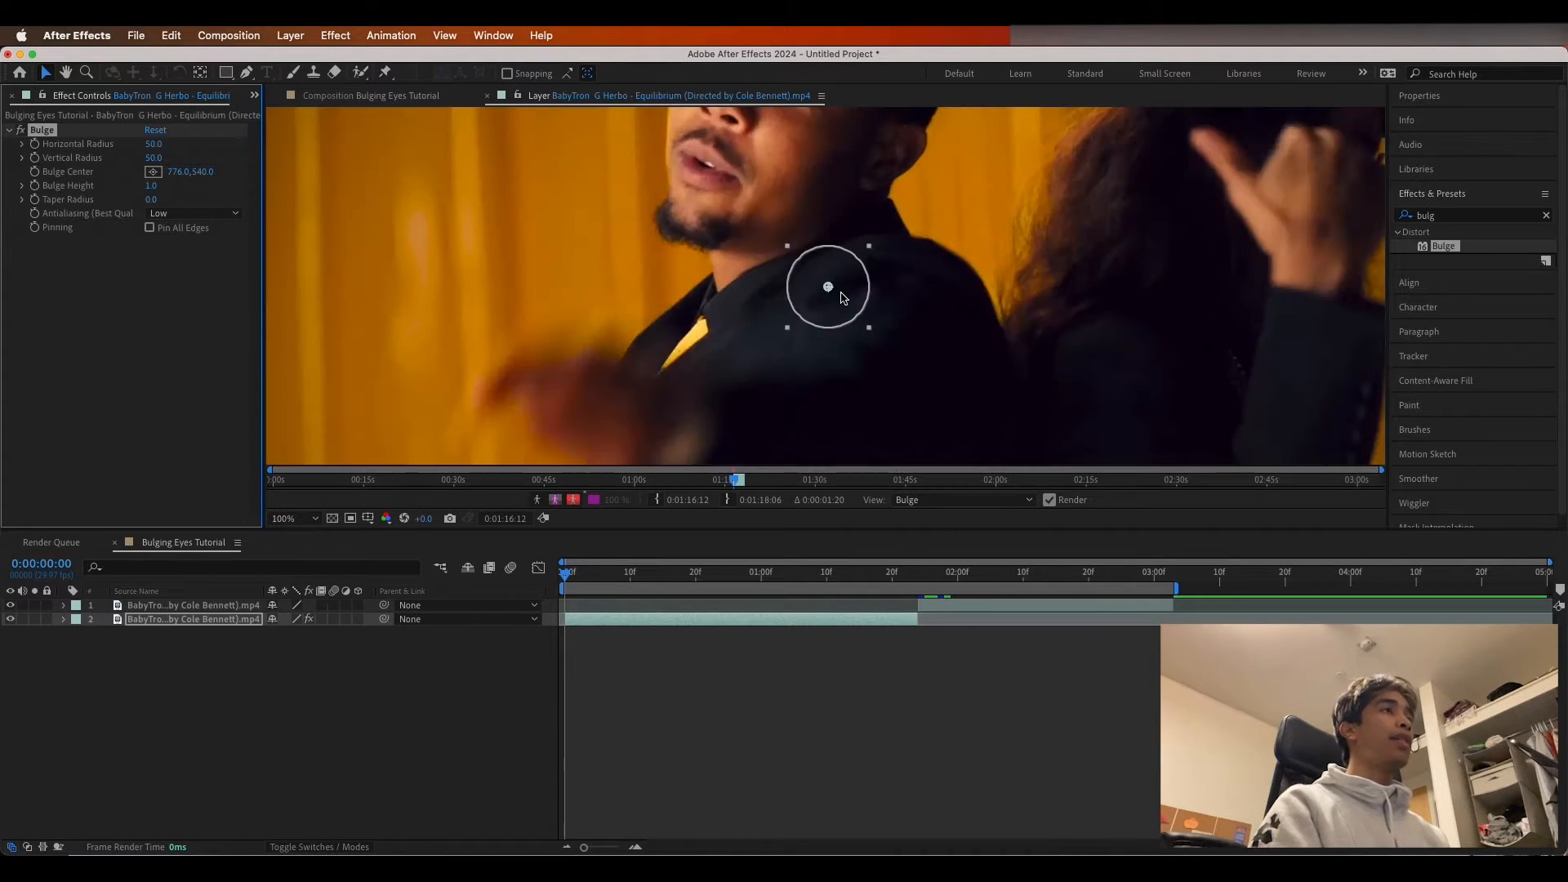
{"action": "left_click_drag", "start_coordinate": [841, 292], "coordinate": [730, 83]}
{"action": "scroll", "coordinate": [730, 131], "scroll_direction": "up", "scroll_amount": 1}
{"action": "scroll", "coordinate": [730, 136], "scroll_direction": "down", "scroll_amount": 2}
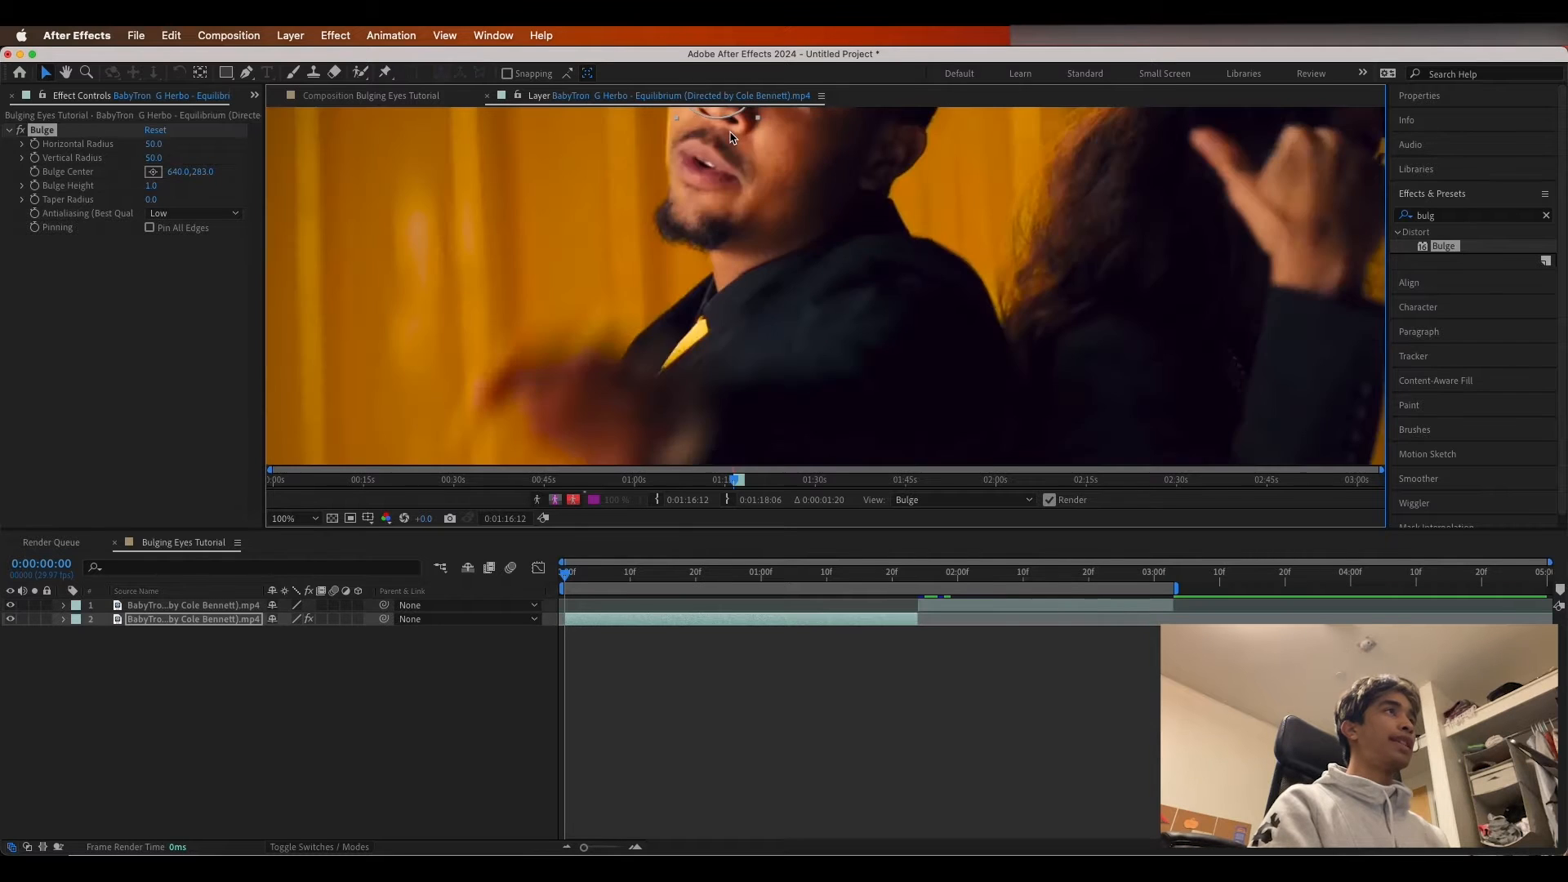
{"action": "scroll", "coordinate": [801, 174], "scroll_direction": "up", "scroll_amount": 1}
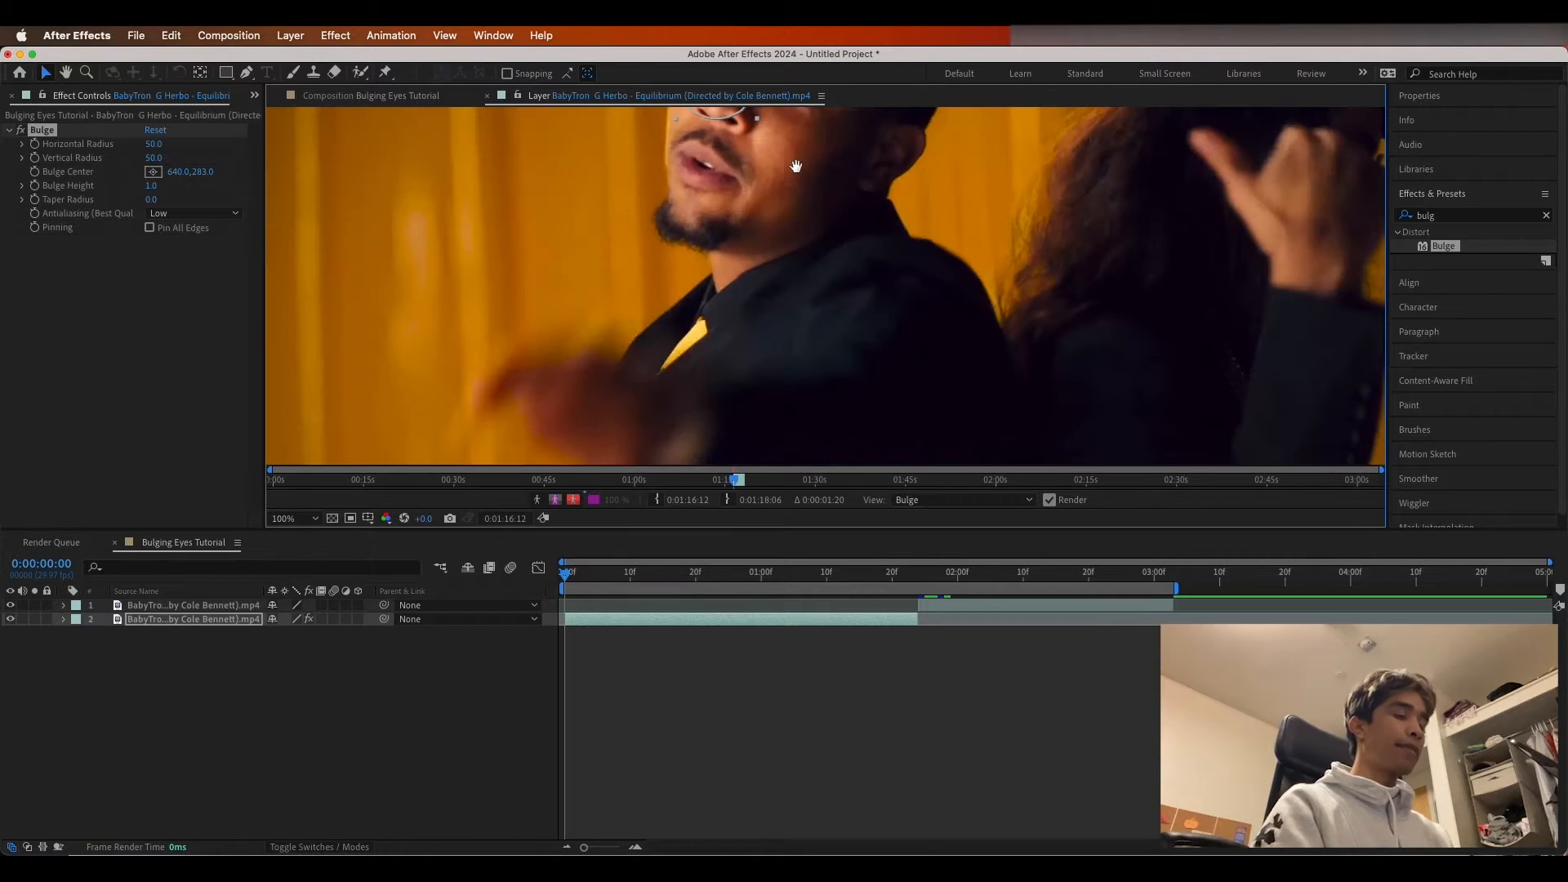
{"action": "left_click_drag", "start_coordinate": [796, 166], "coordinate": [793, 428]}
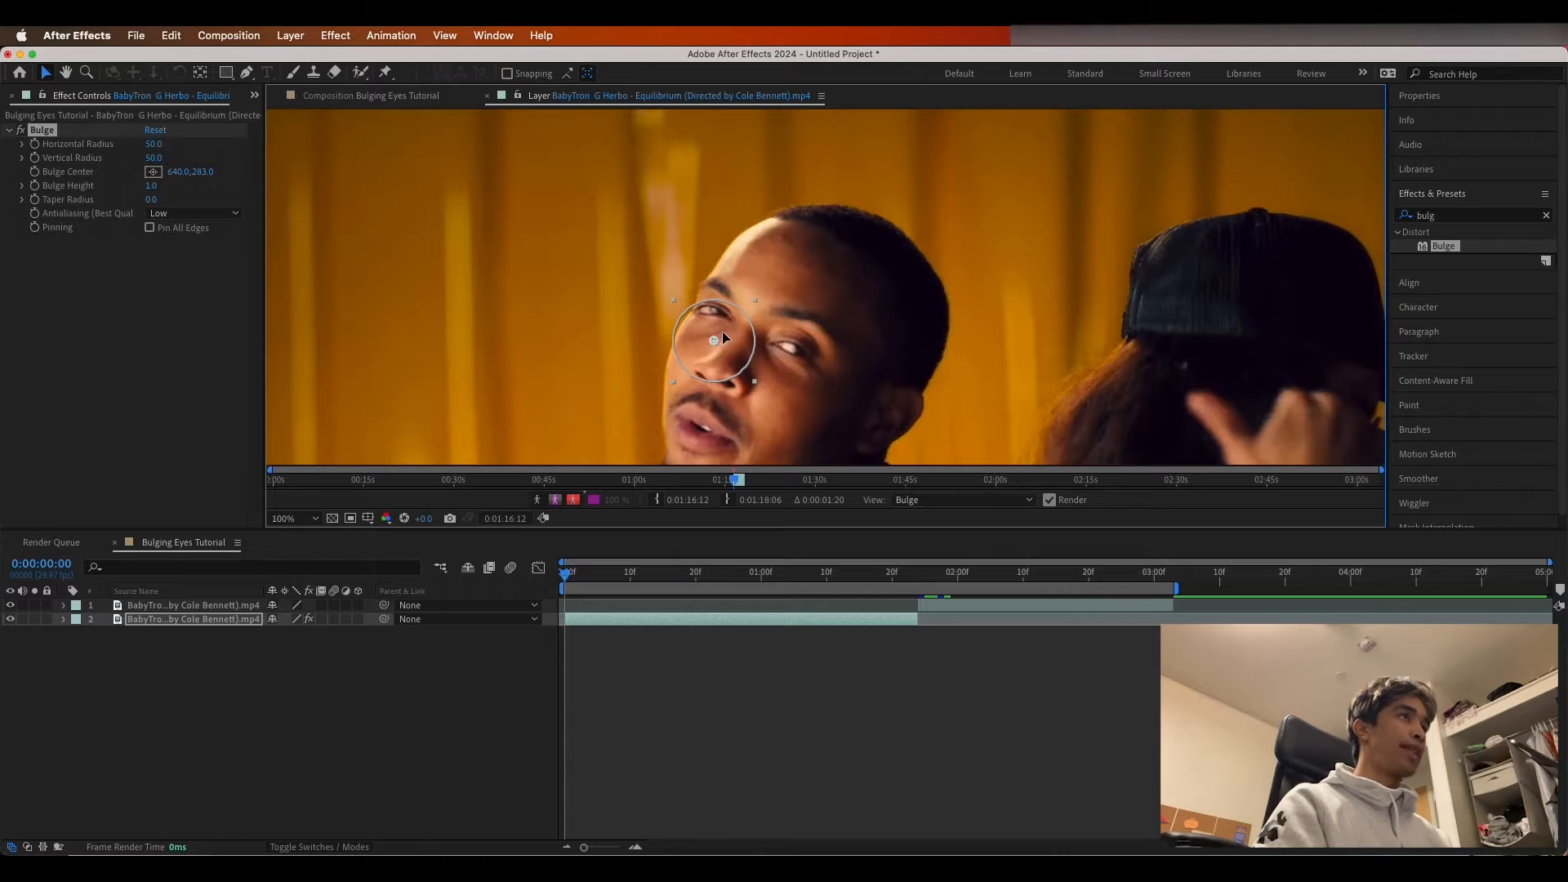
{"action": "left_click_drag", "start_coordinate": [721, 335], "coordinate": [728, 312]}
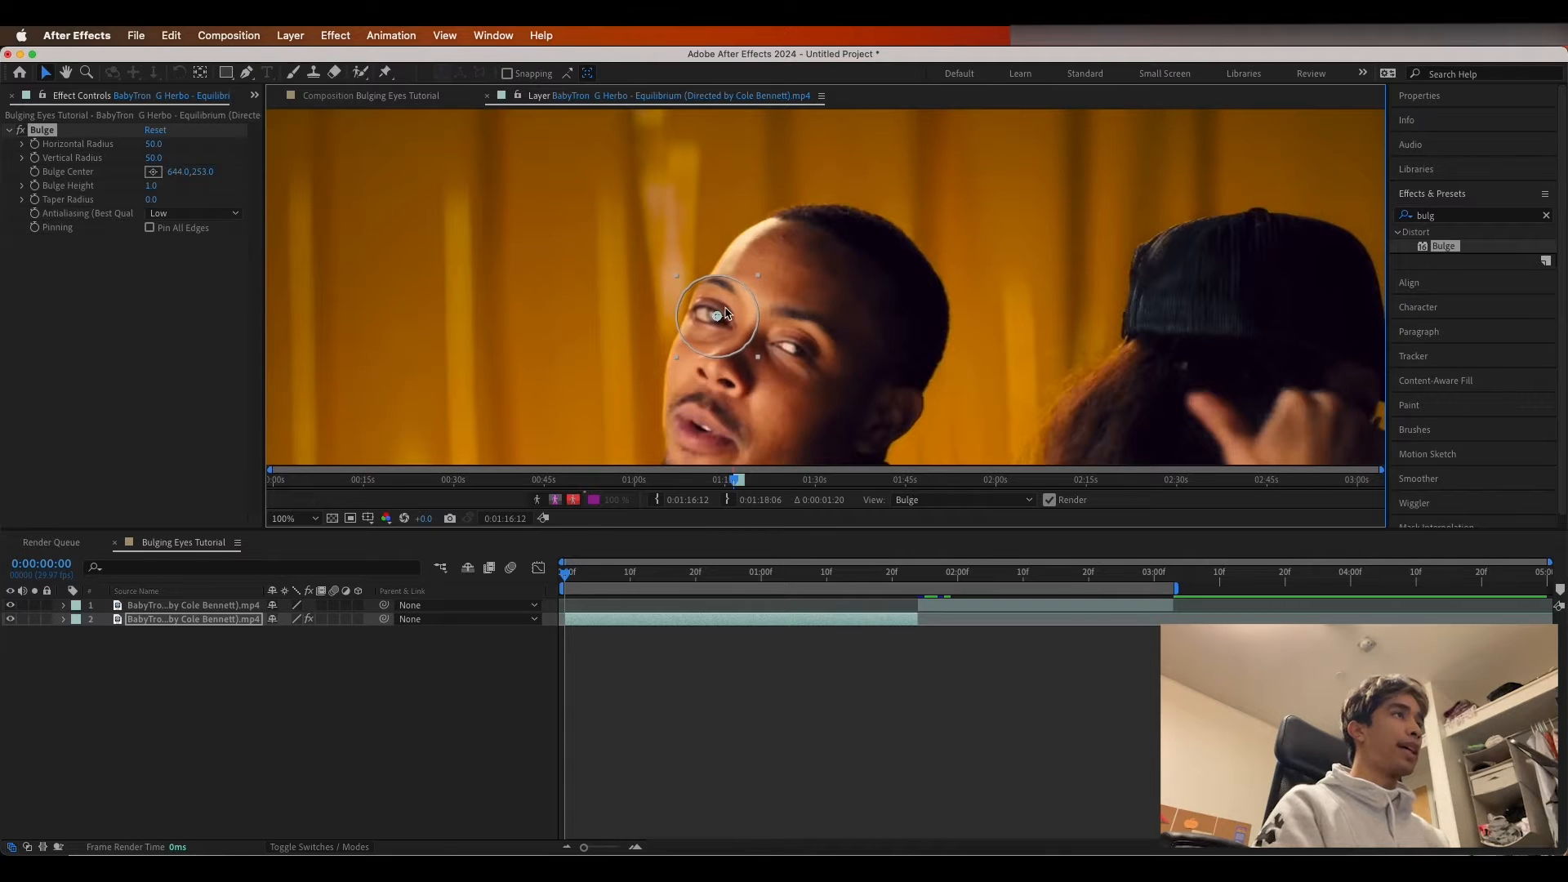
{"action": "key", "text": "period"}
{"action": "left_click_drag", "start_coordinate": [608, 345], "coordinate": [609, 347]}
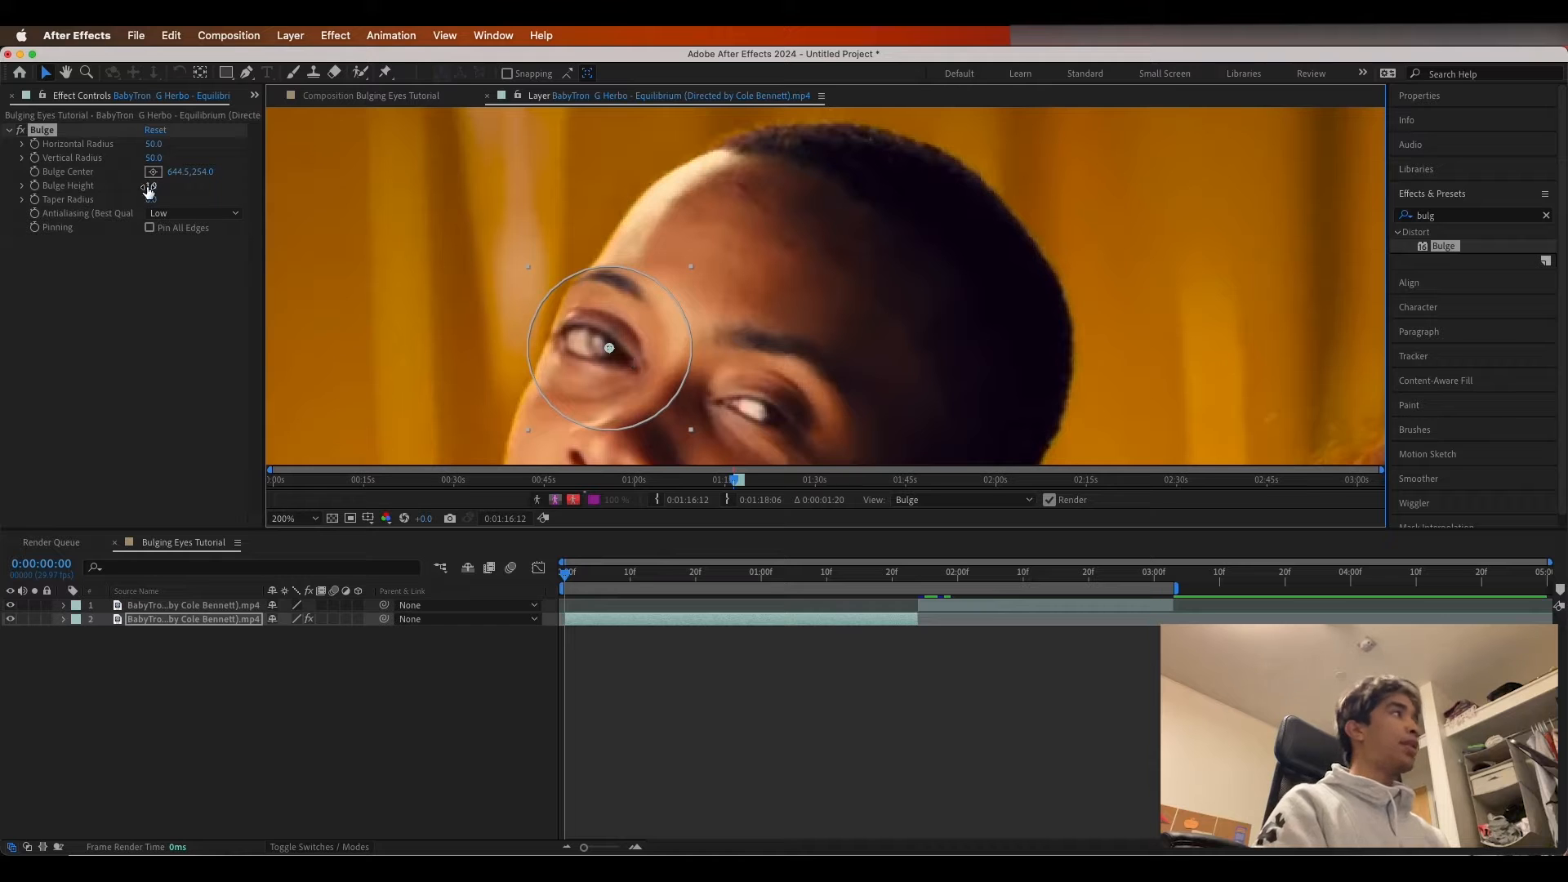
- Set the bulge height to 2.0 and the taper radius to 45
{"action": "left_click_drag", "start_coordinate": [149, 190], "coordinate": [174, 185]}
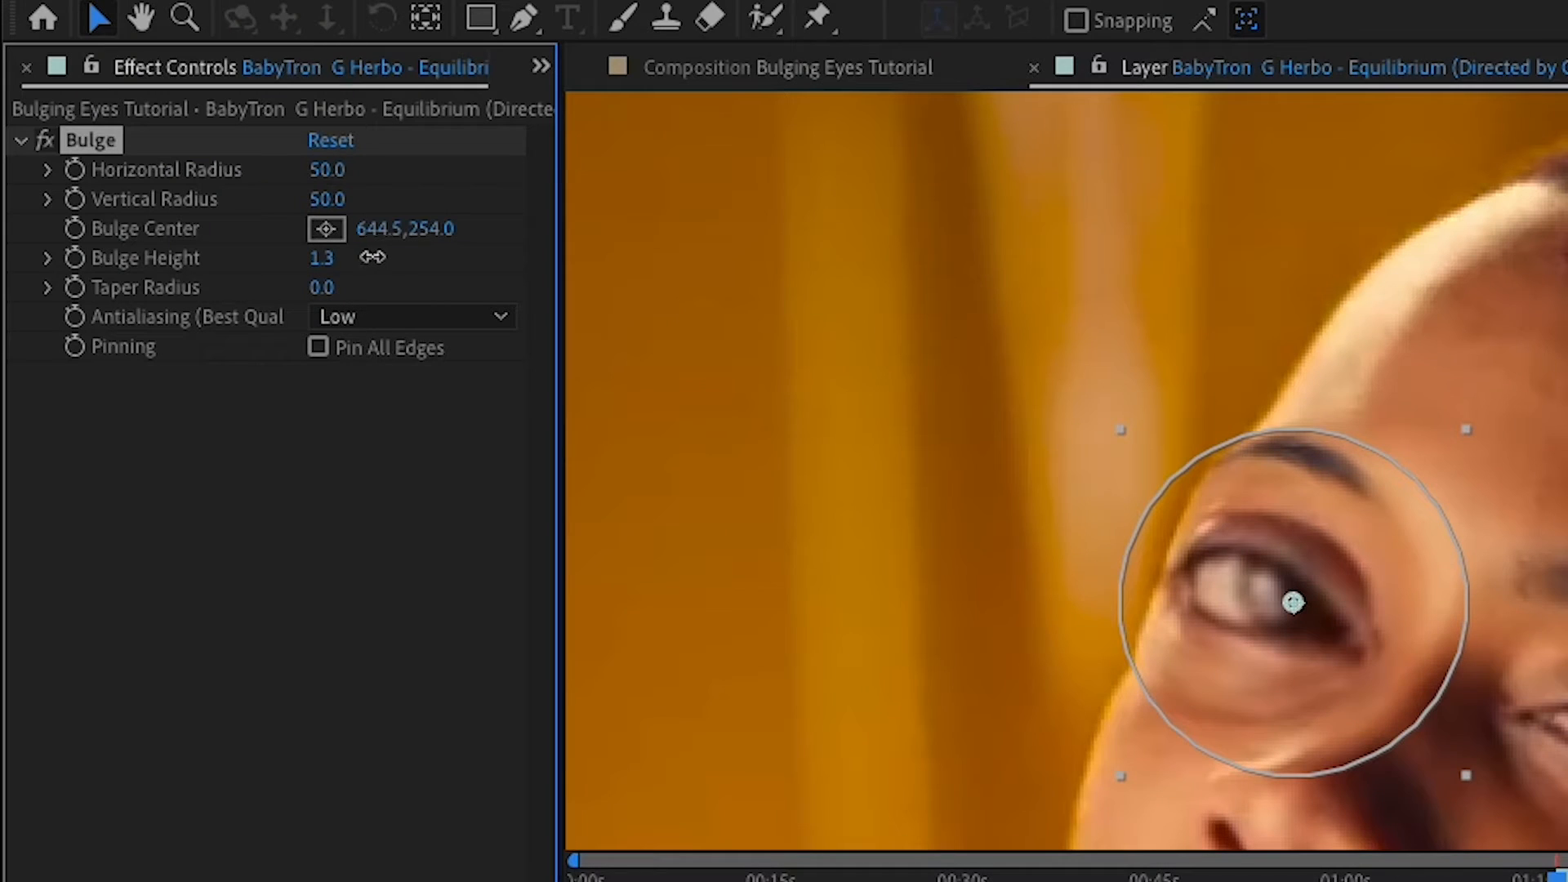
{"action": "left_click_drag", "start_coordinate": [371, 257], "coordinate": [412, 256]}
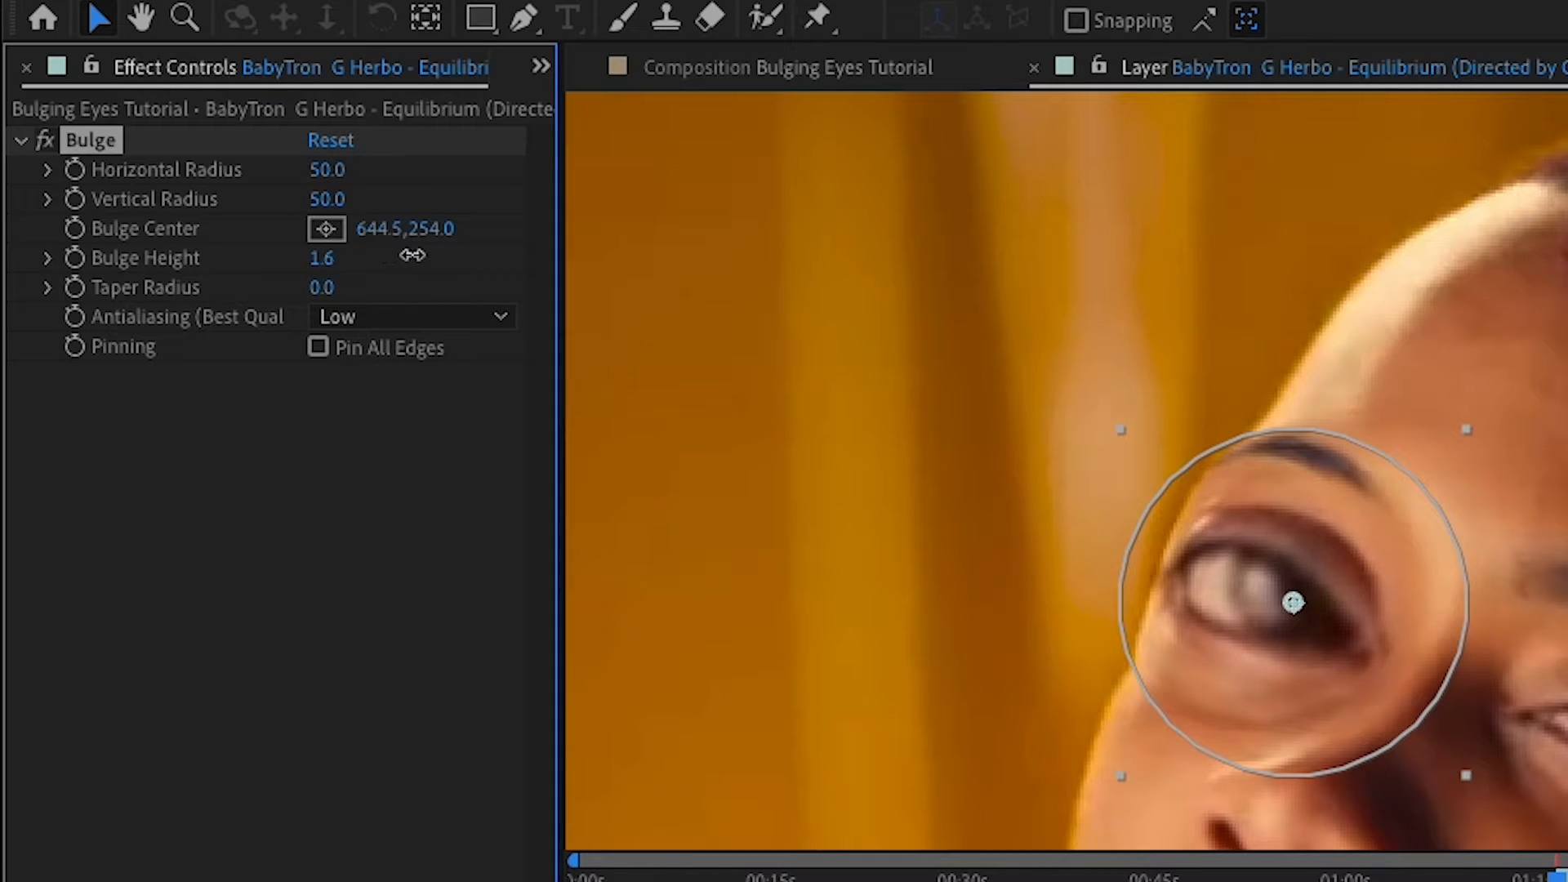
{"action": "left_click", "coordinate": [334, 287]}
{"action": "type", "text": "45"}
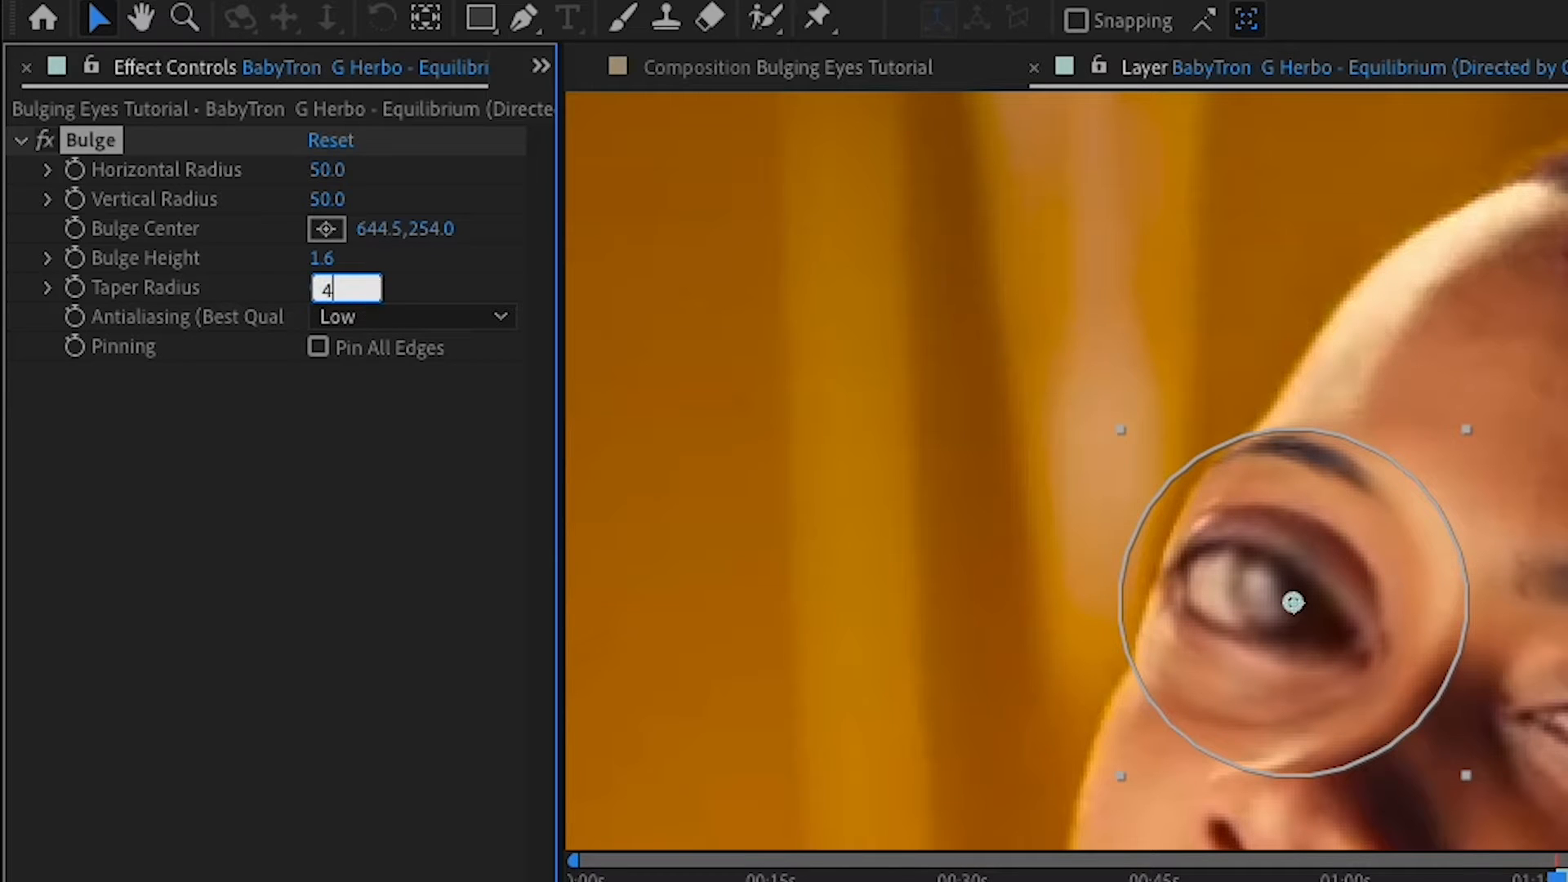
{"action": "key", "text": "Return"}
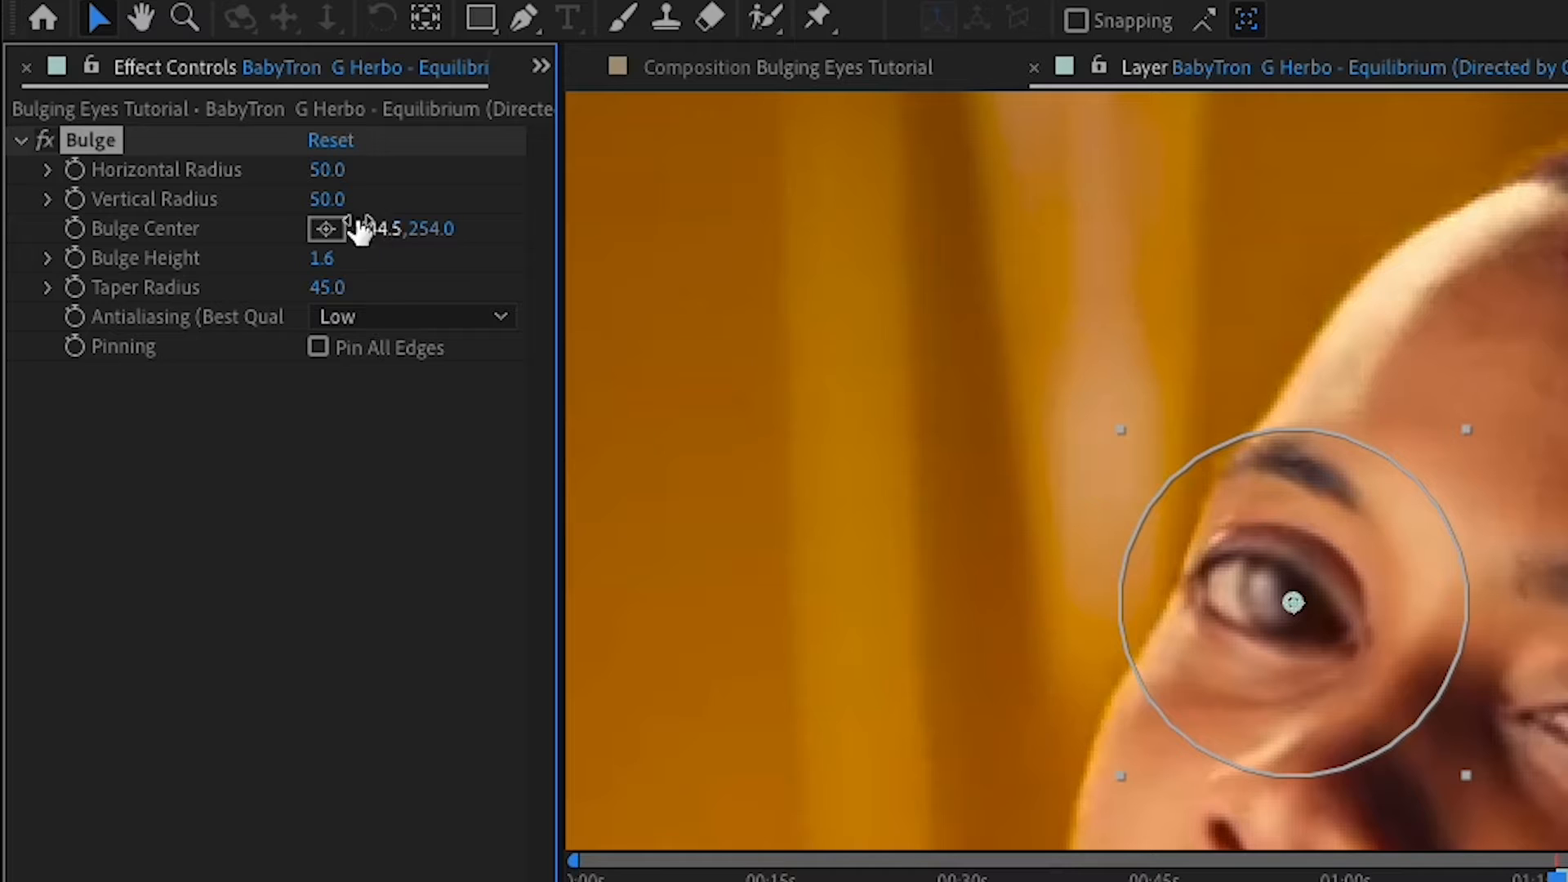
{"action": "left_click_drag", "start_coordinate": [323, 260], "coordinate": [402, 273]}
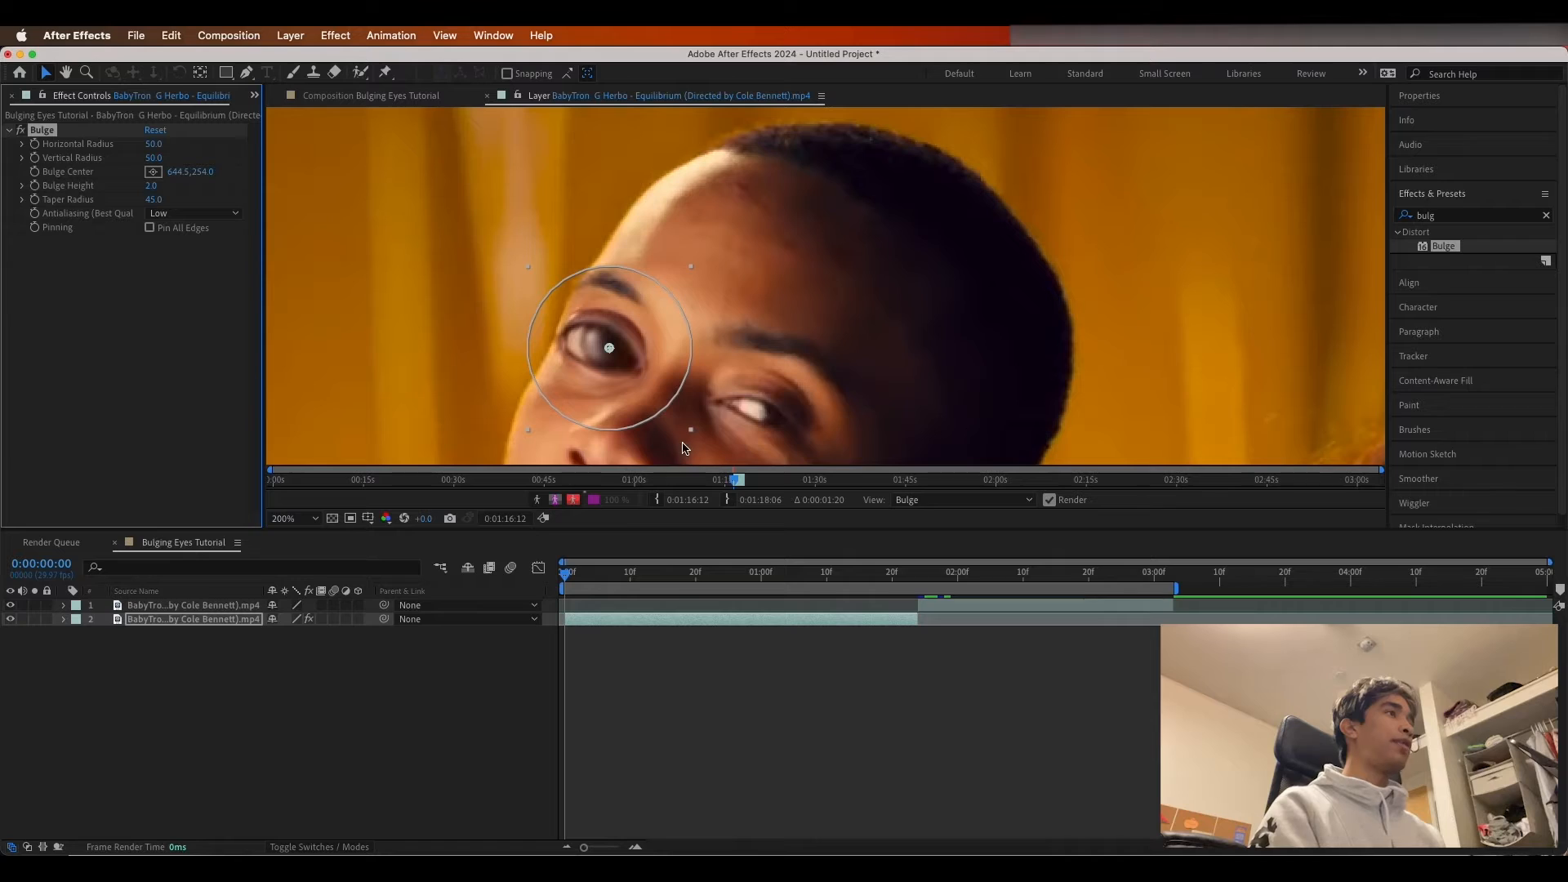
- Rename the Bulge effect as Bulge Left Eye
{"action": "scroll", "coordinate": [641, 303], "scroll_direction": "down", "scroll_amount": 1}
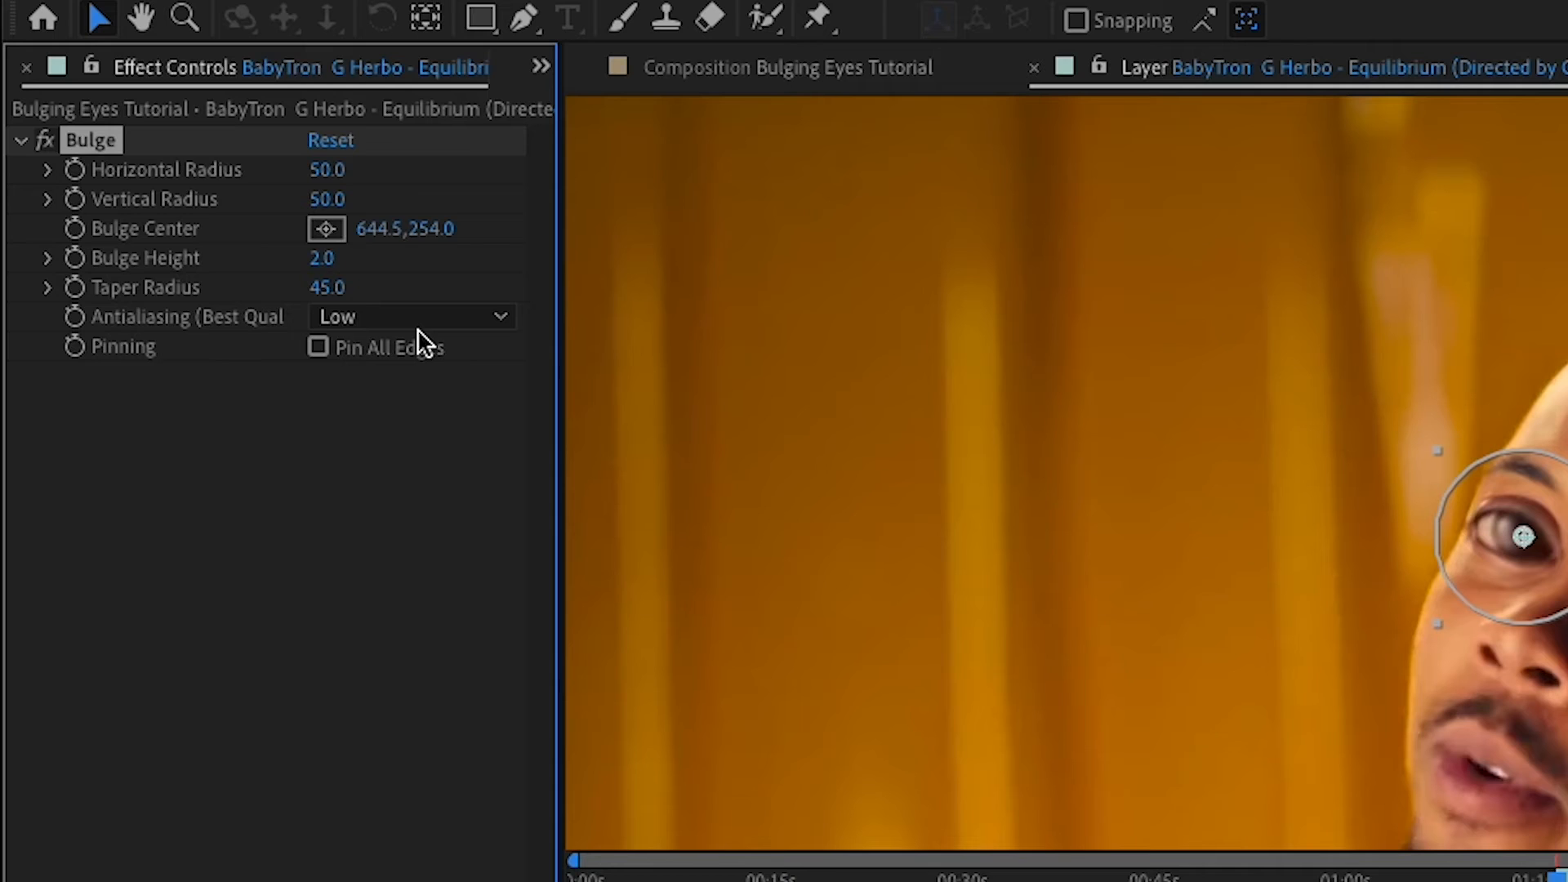
{"action": "right_click", "coordinate": [147, 140]}
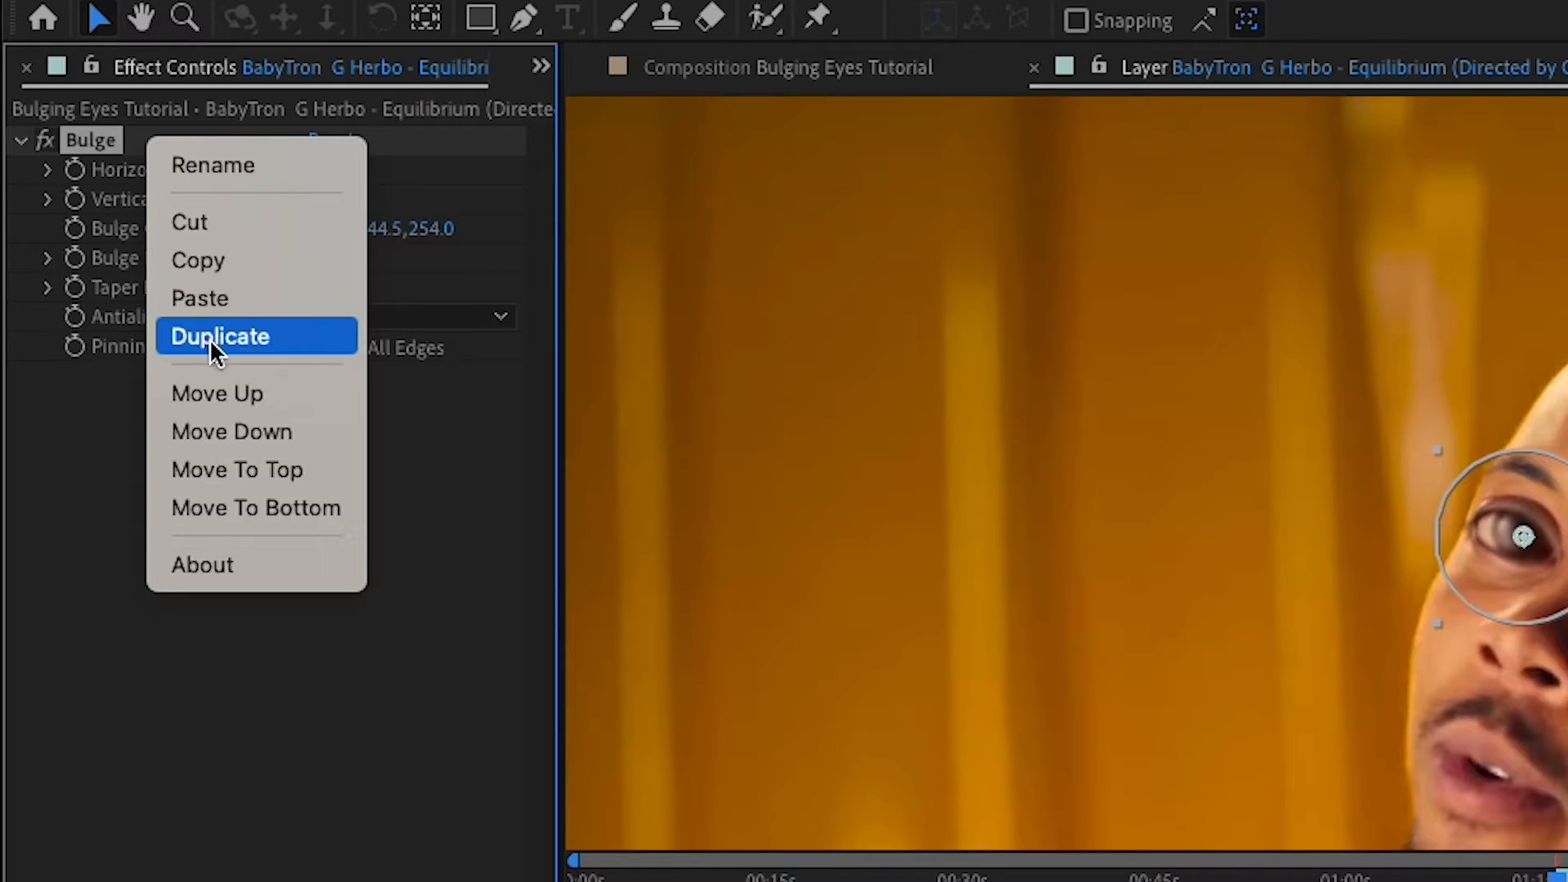
{"action": "left_click", "coordinate": [194, 162]}
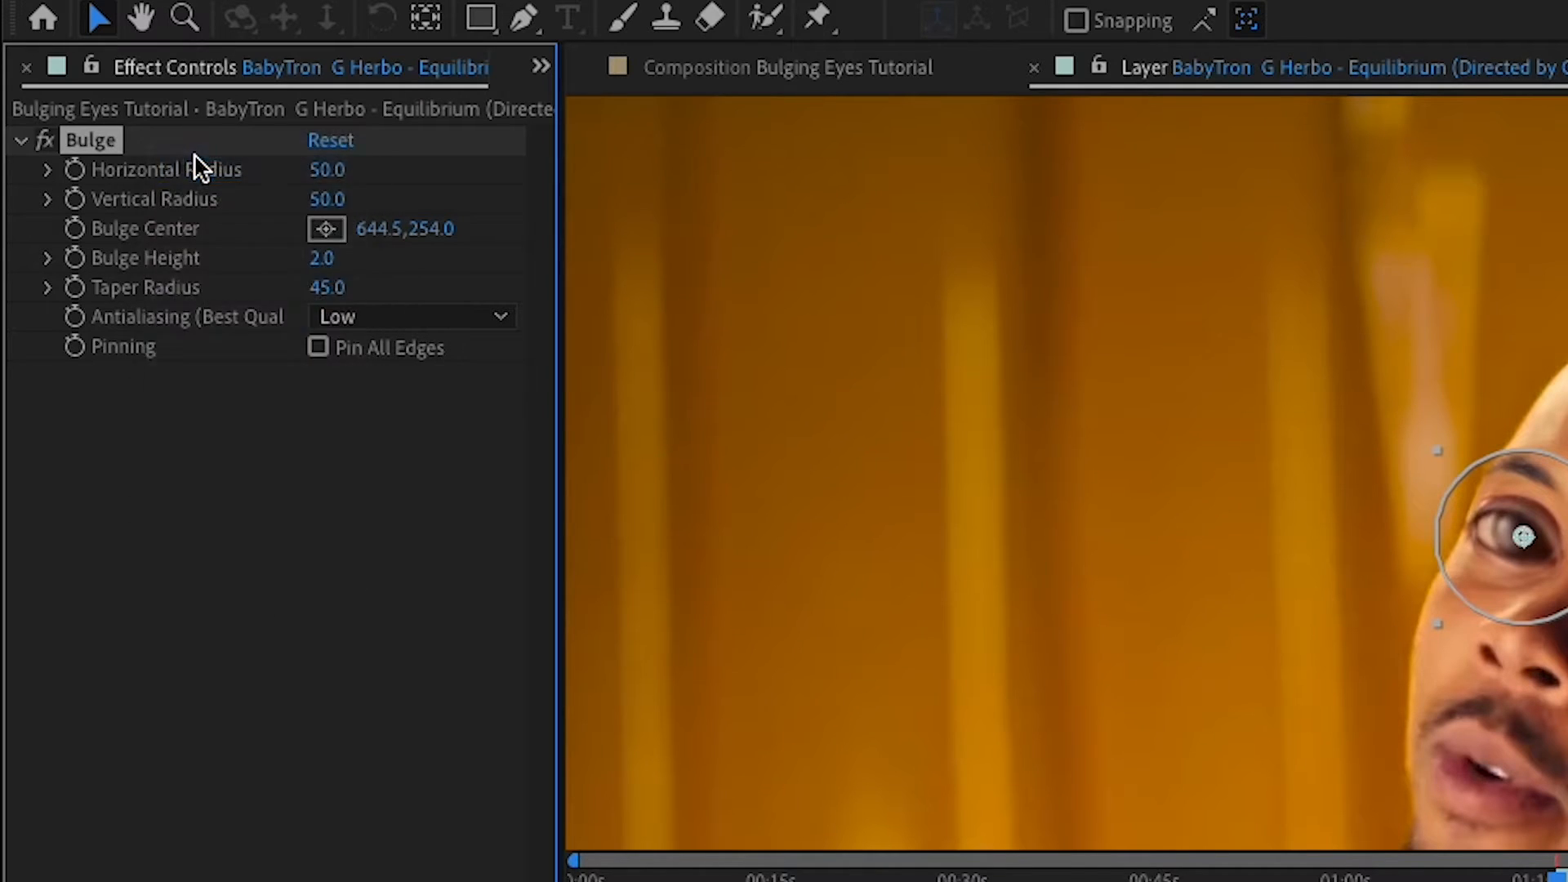
{"action": "left_click", "coordinate": [149, 140]}
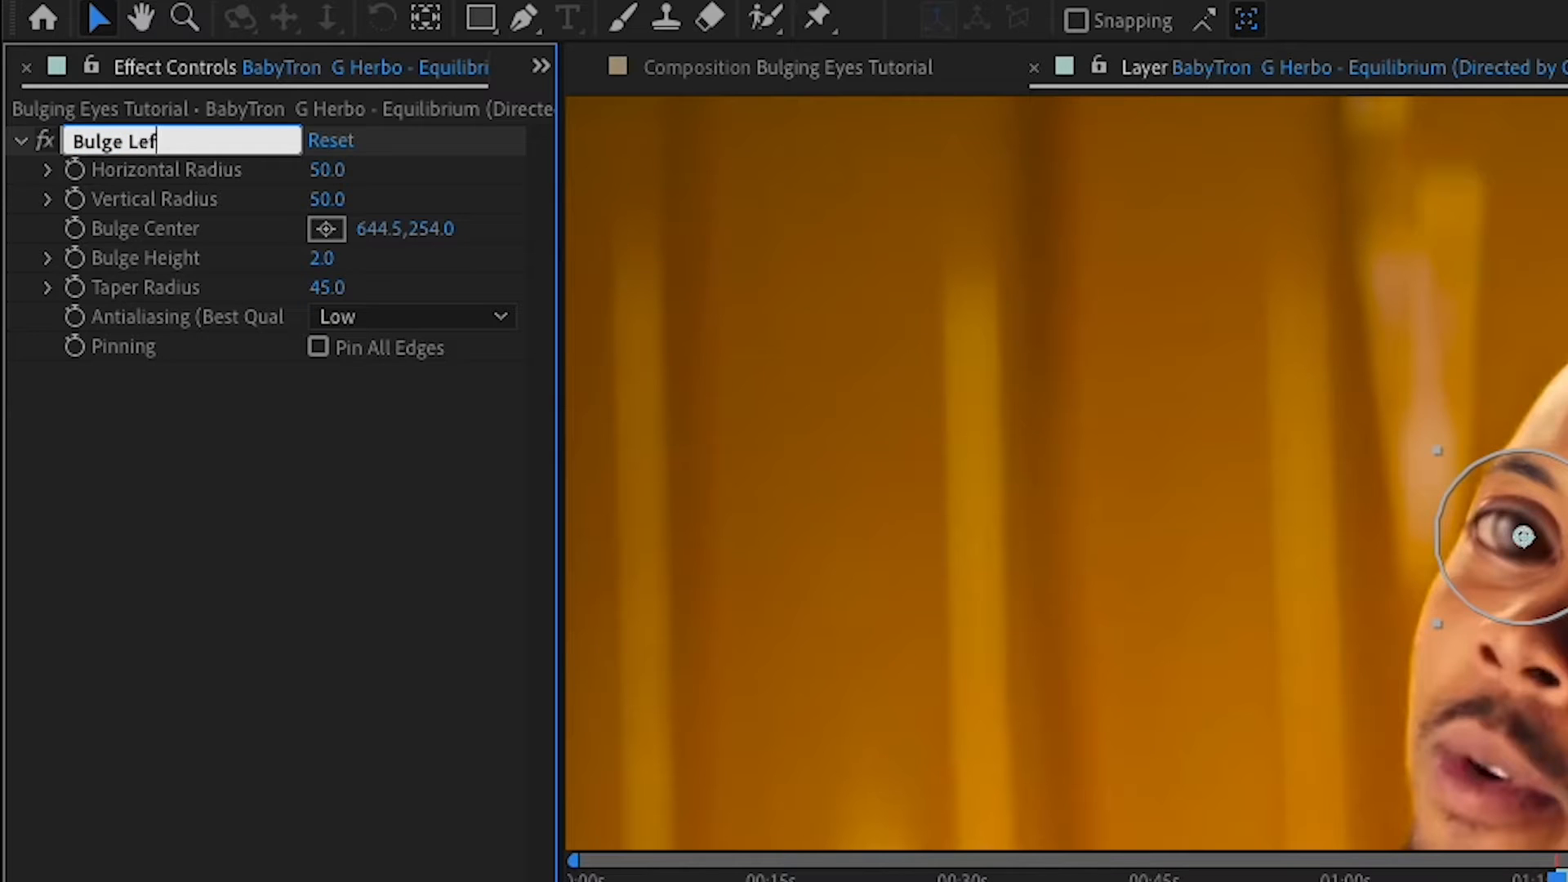
{"action": "type", "text": "Left Eye"}
{"action": "key", "text": "Return"}
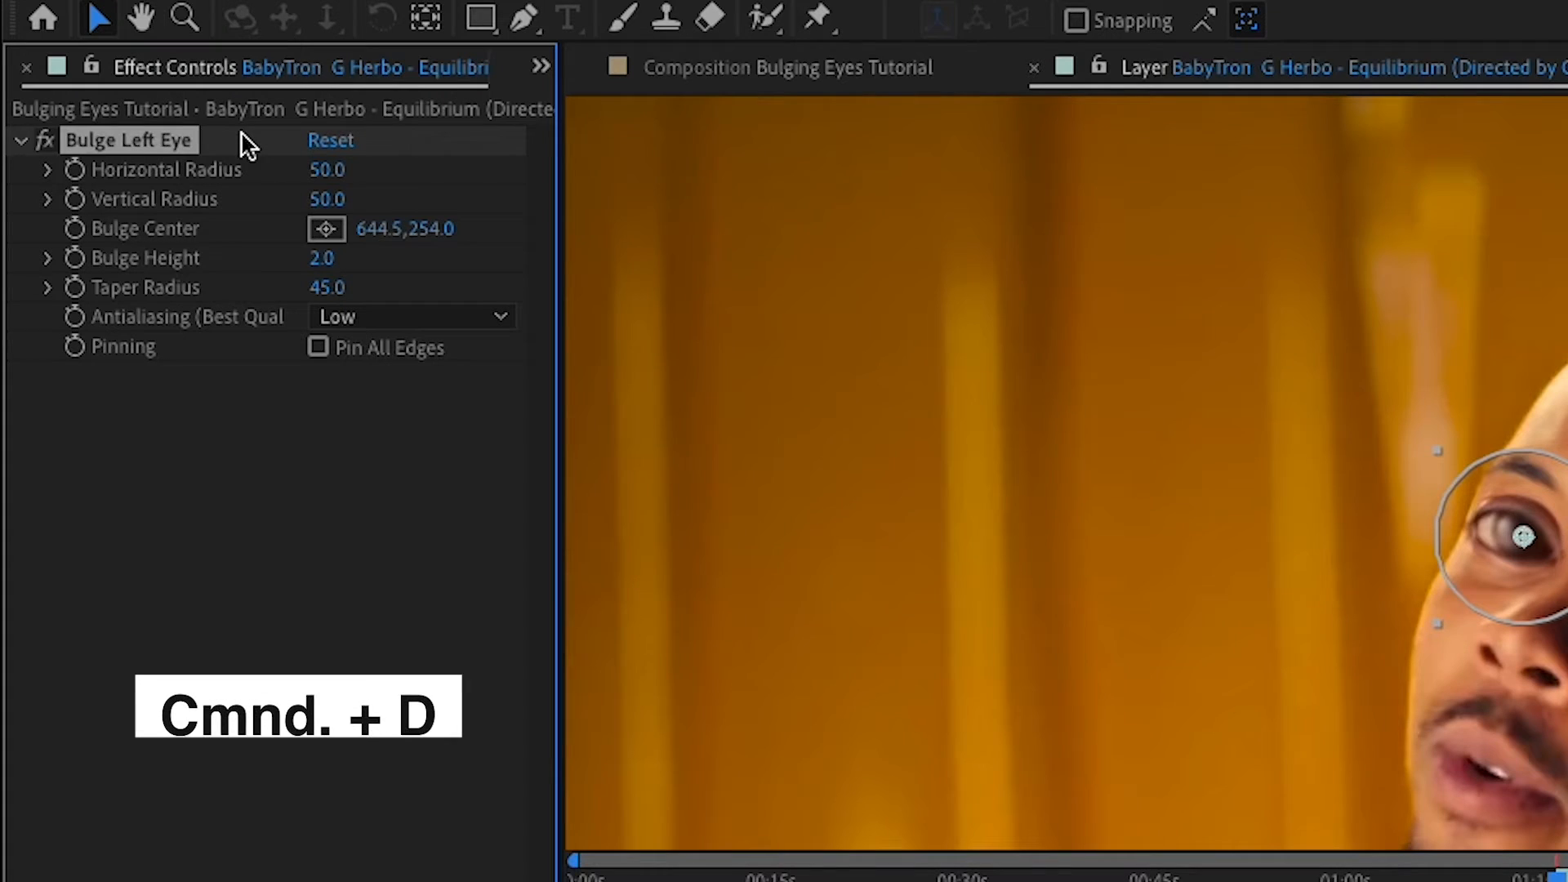
- Duplicate the Bulge Left Eye effect and move the copy's center onto the man's other eye, at about 742.5, 295
{"action": "key", "text": "super+d"}
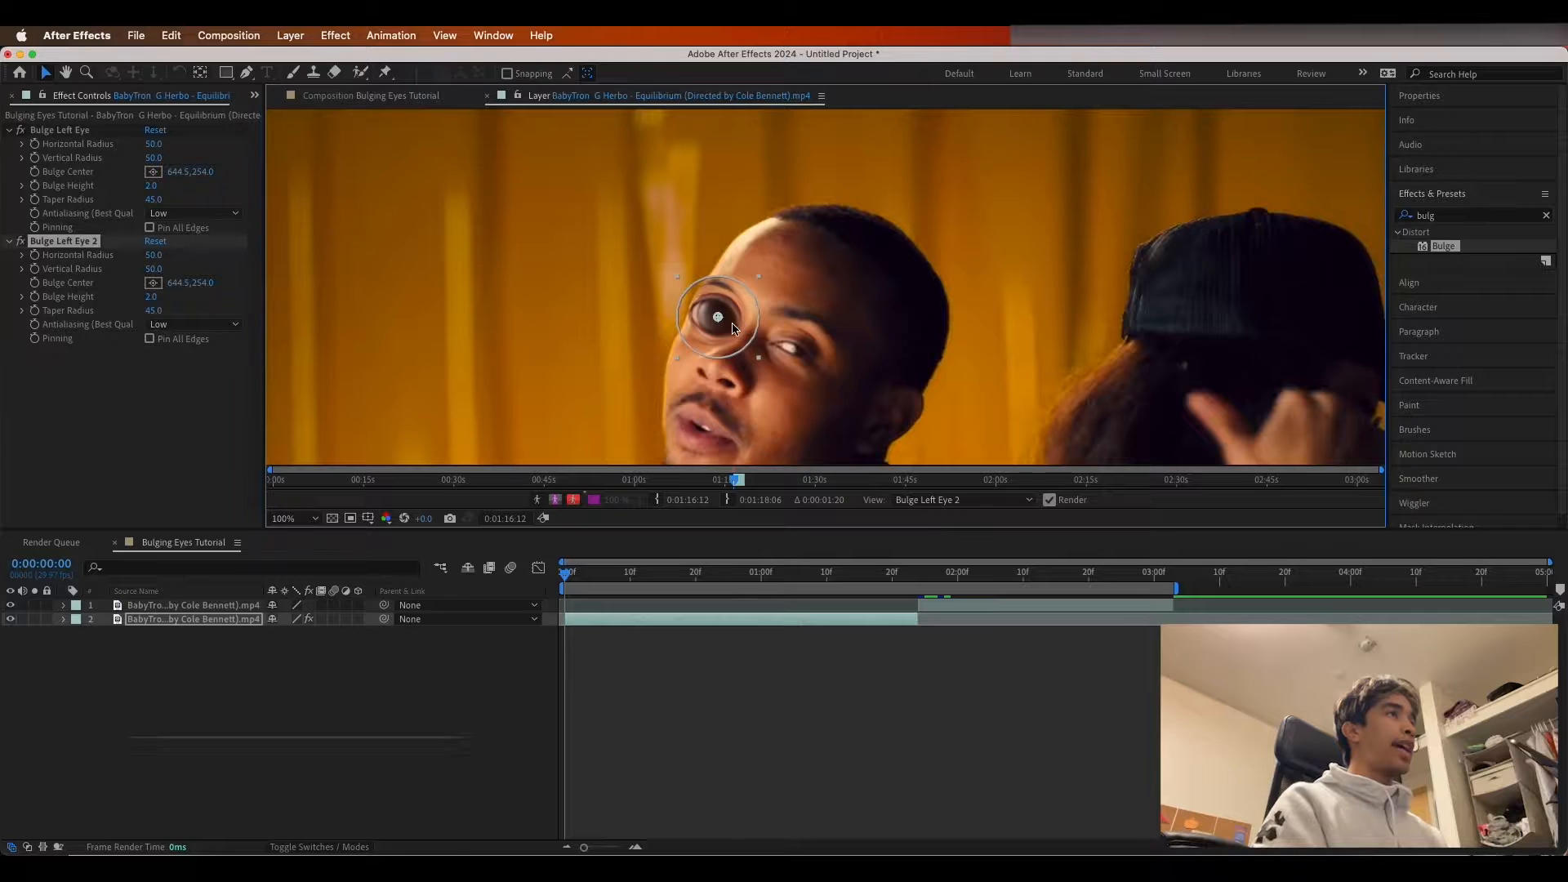
{"action": "left_click_drag", "start_coordinate": [1553, 548], "coordinate": [1567, 608]}
{"action": "left_click_drag", "start_coordinate": [817, 356], "coordinate": [815, 362]}
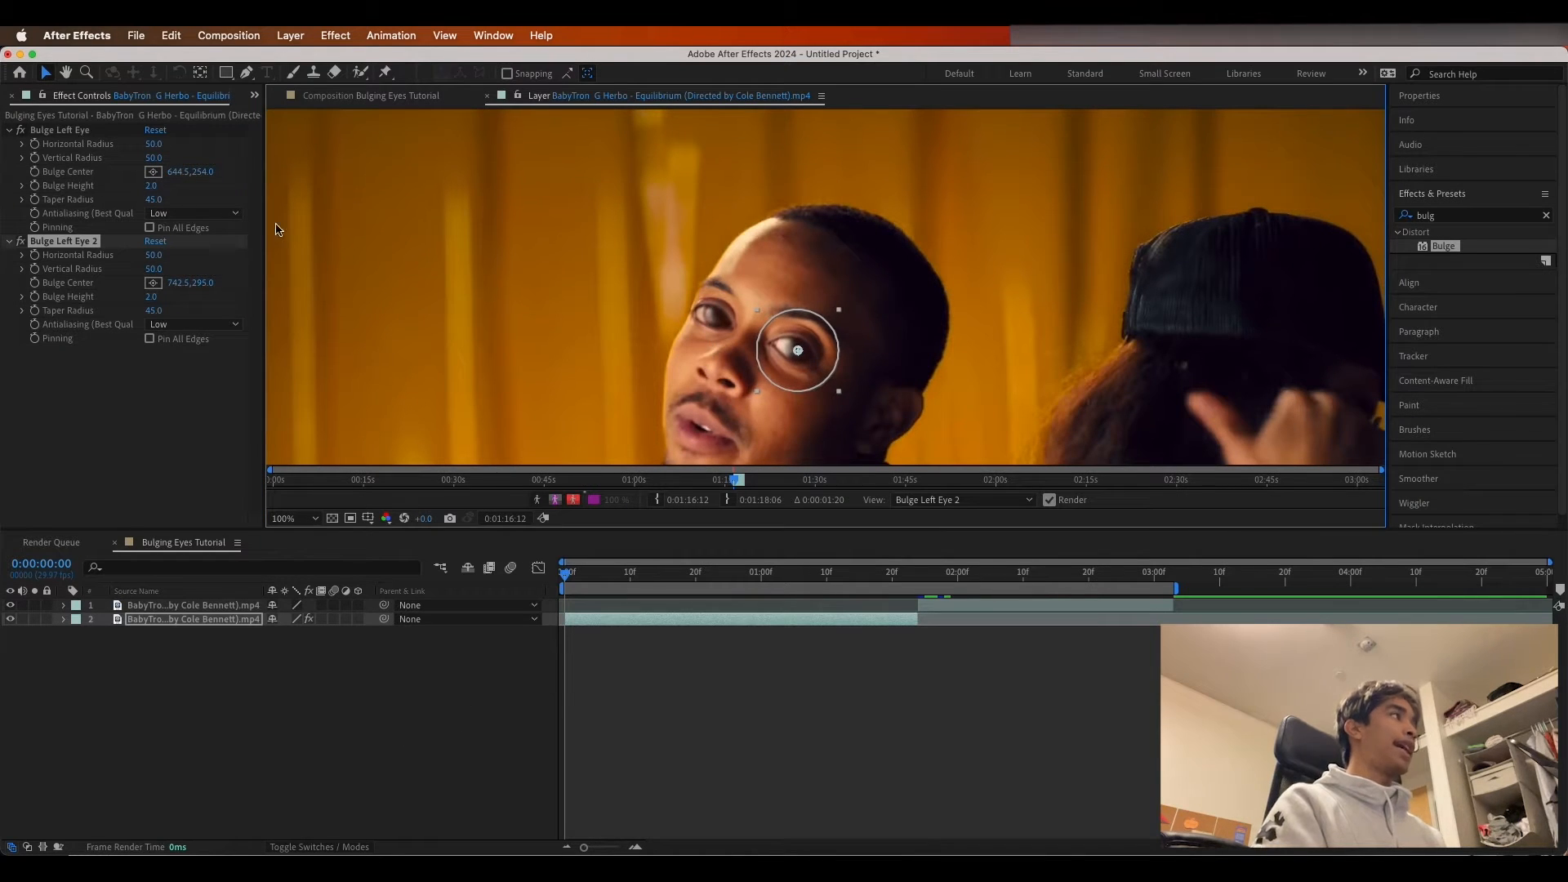
- Rename the duplicated bulge effect as Bulge Right Eye
{"action": "right_click", "coordinate": [84, 243]}
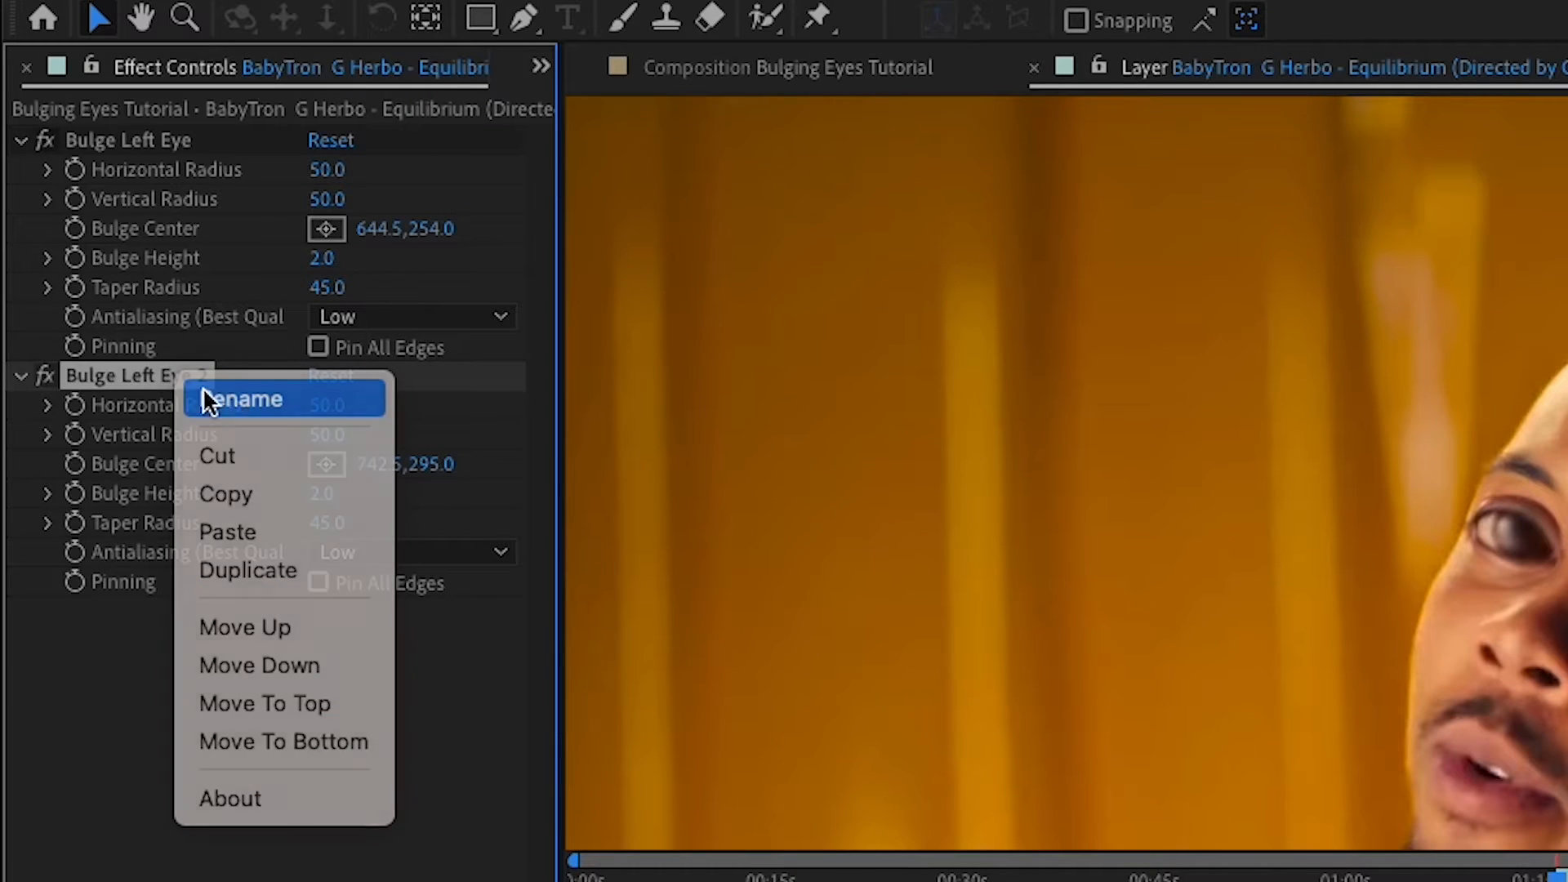
{"action": "left_click", "coordinate": [206, 401]}
{"action": "double_click", "coordinate": [139, 376]}
{"action": "type", "text": "Right"}
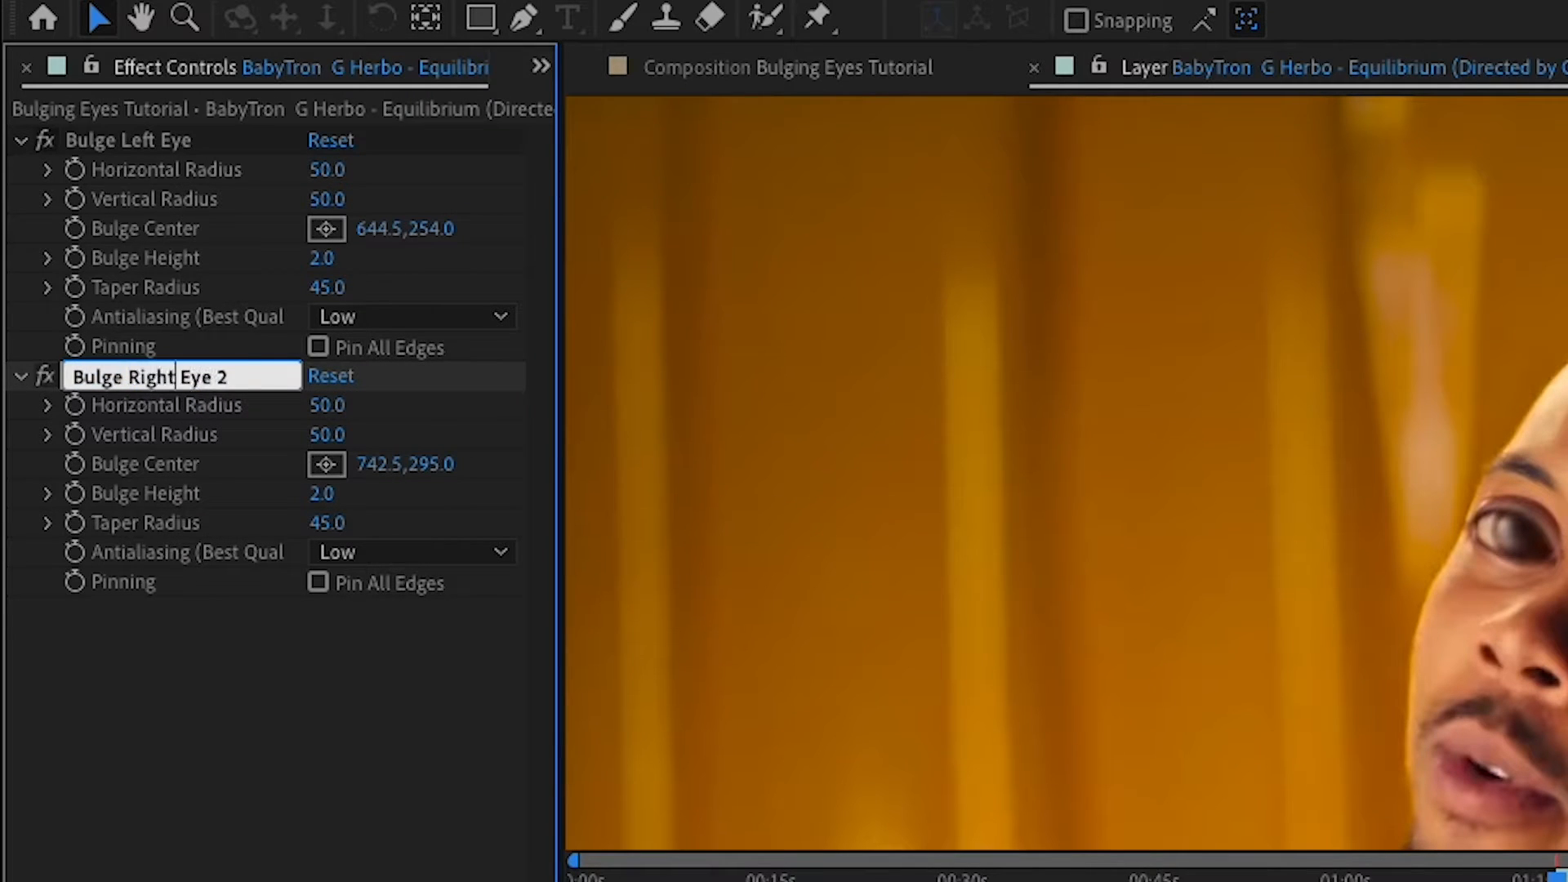
{"action": "key", "text": "BackSpace"}
{"action": "key", "text": "BackSpace"}
{"action": "key", "text": "Return"}
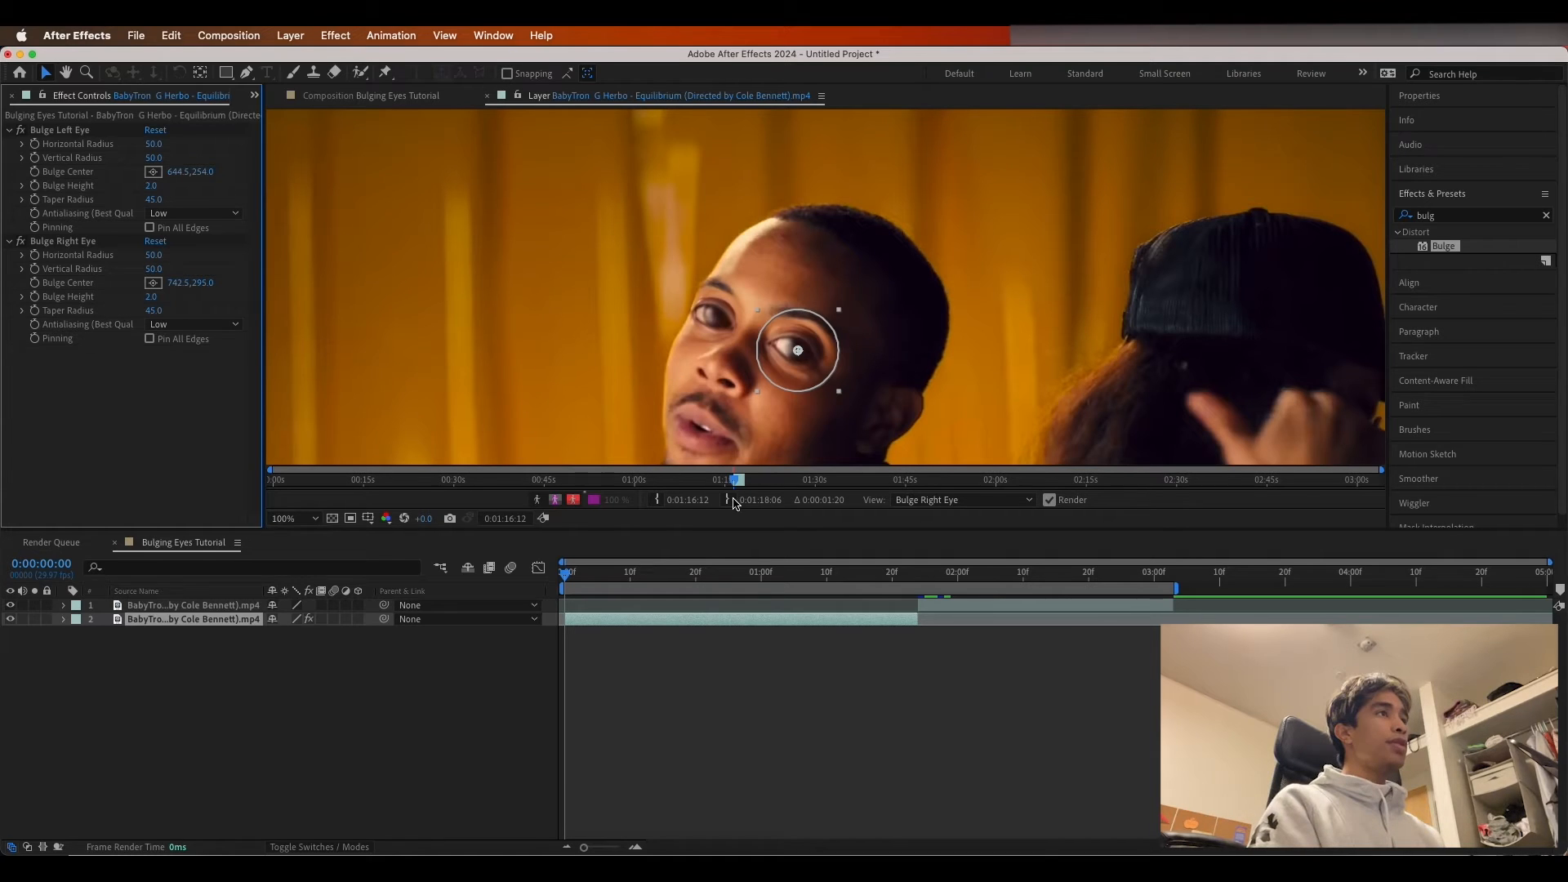
- Examine the bulge on both eyes from close up and from farther away
{"action": "left_click", "coordinate": [686, 708]}
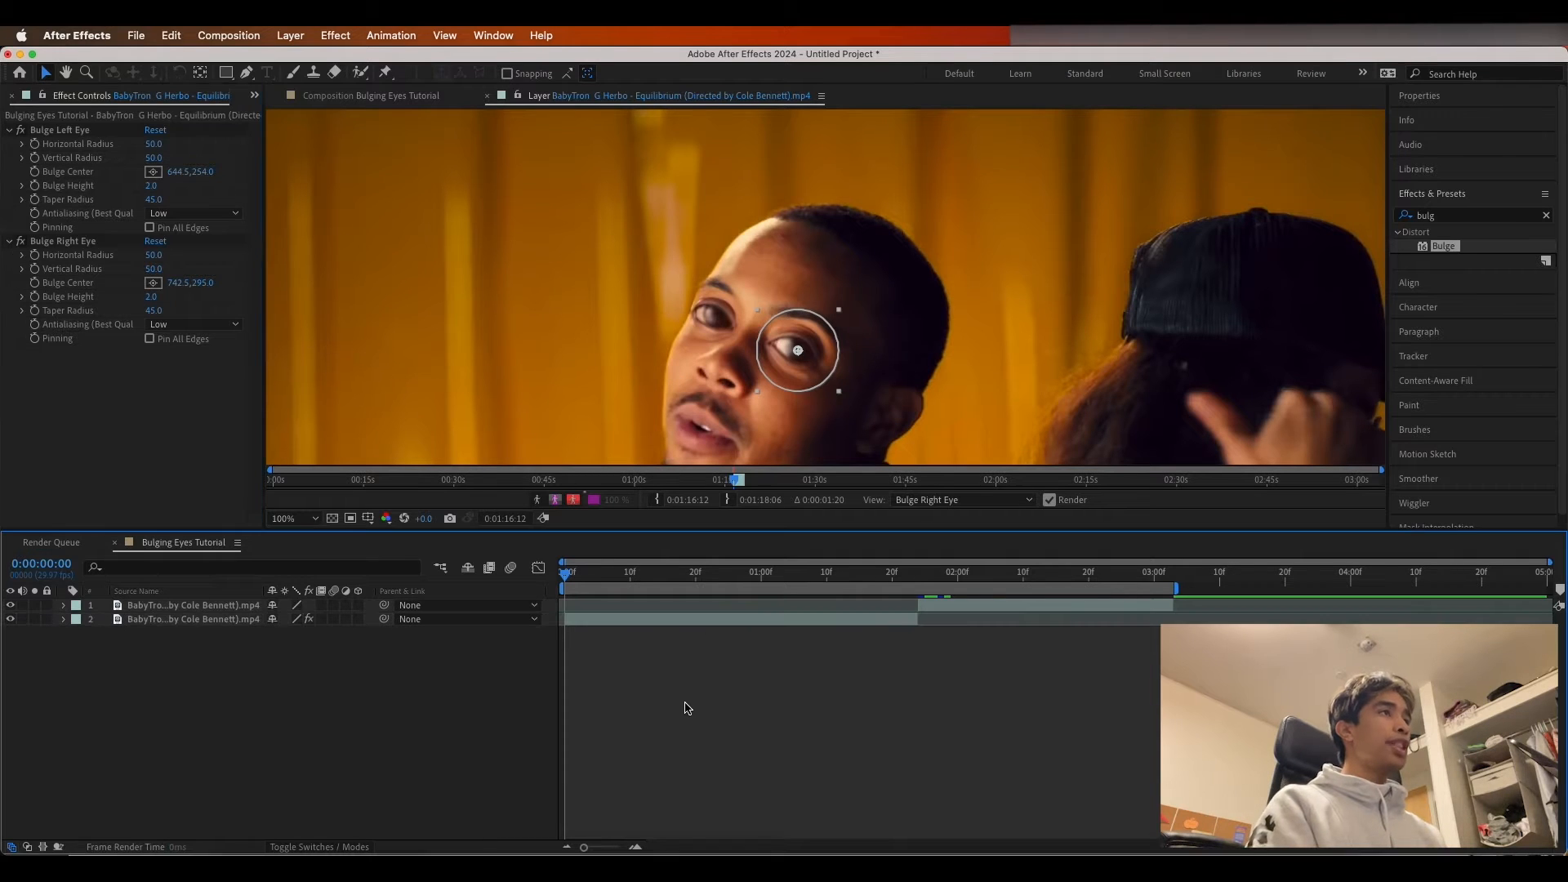
{"action": "left_click", "coordinate": [651, 400]}
{"action": "key", "text": "comma"}
{"action": "key", "text": "comma"}
{"action": "key", "text": "comma"}
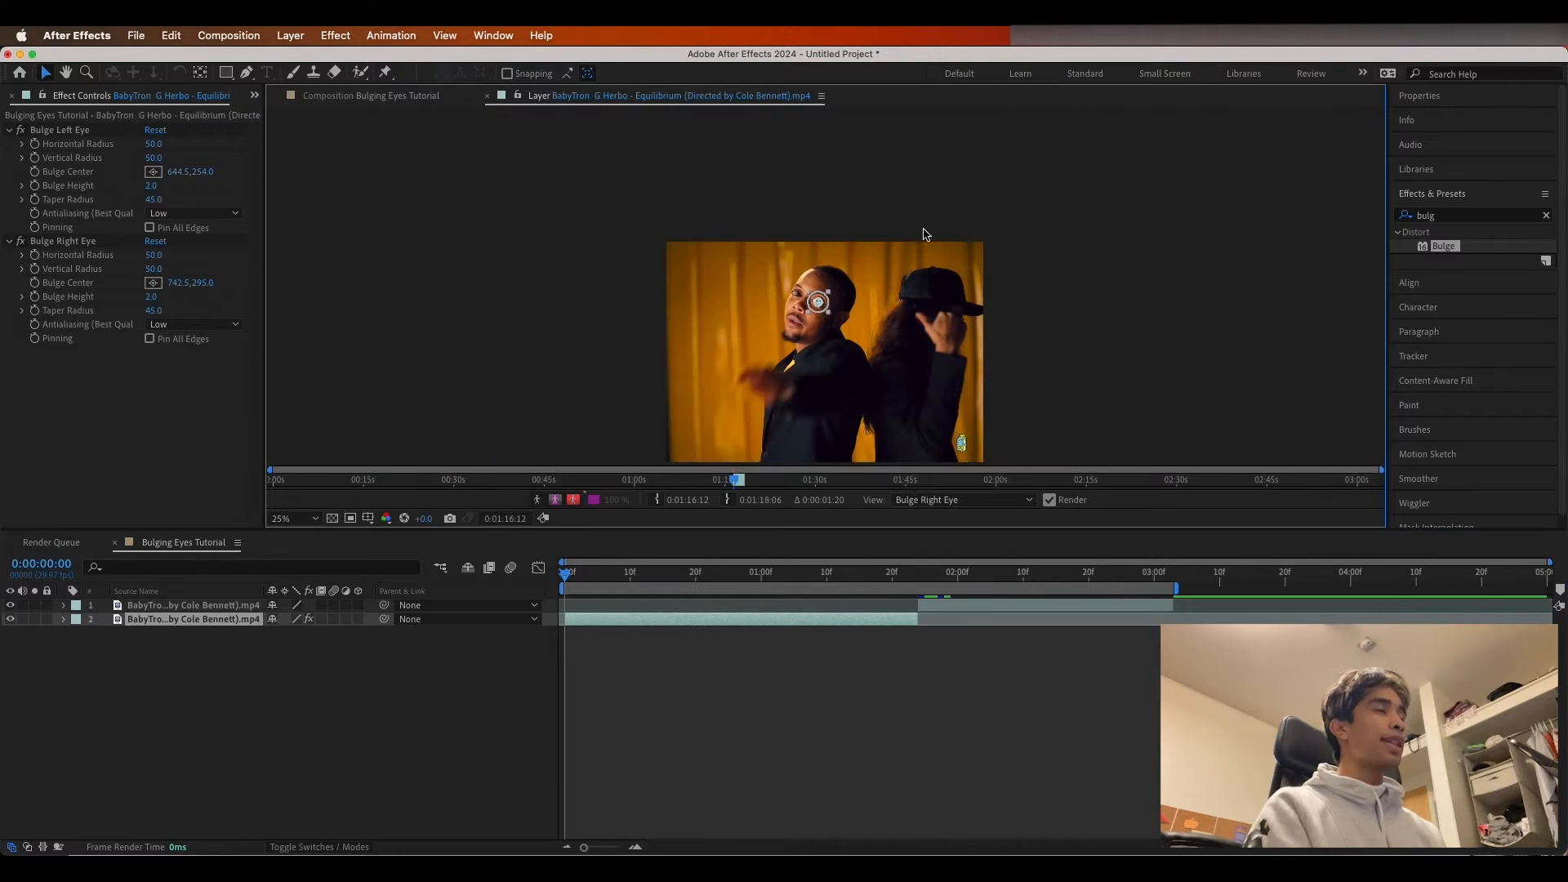
{"action": "key", "text": "period"}
{"action": "key", "text": "period"}
{"action": "key", "text": "period"}
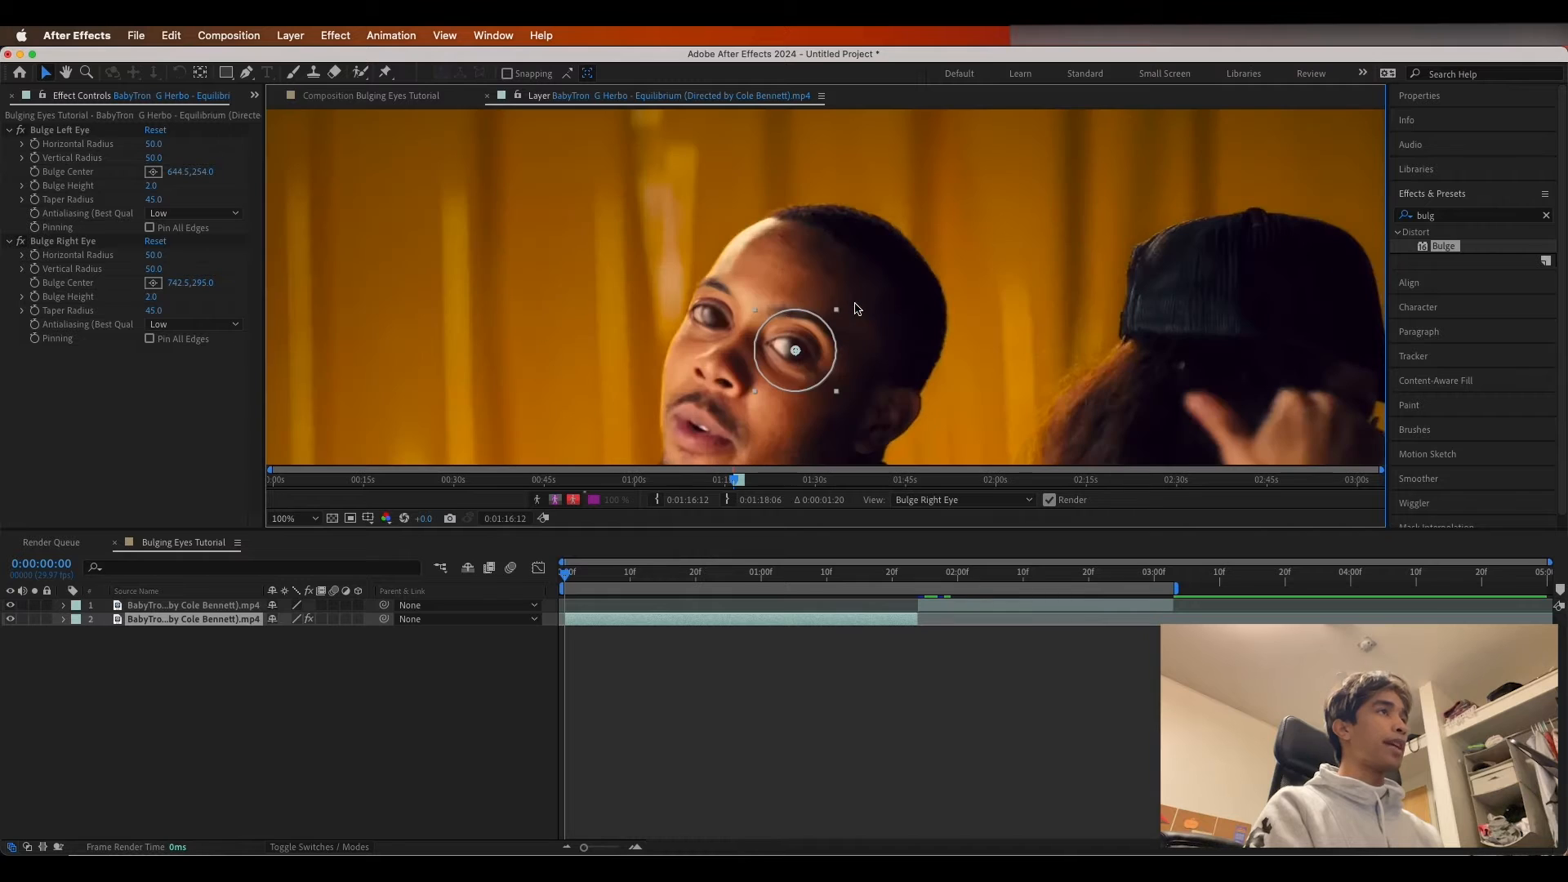
{"action": "key", "text": "comma"}
{"action": "left_click_drag", "start_coordinate": [653, 569], "coordinate": [434, 581]}
{"action": "left_click", "coordinate": [584, 729]}
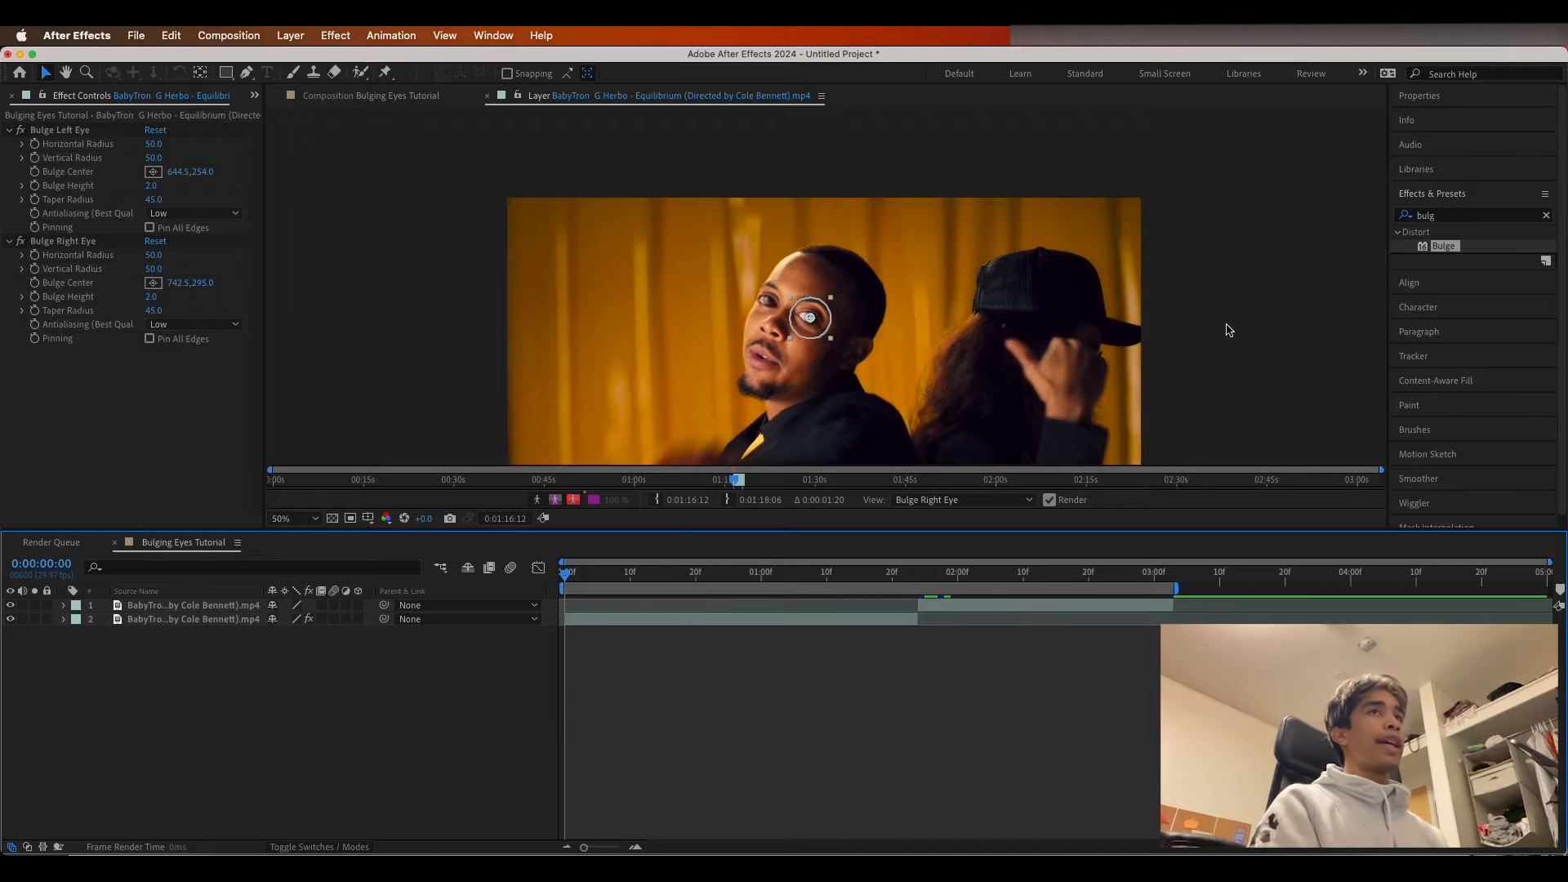
- Collapse the effects list and bring up the motion tracking controls
{"action": "left_click", "coordinate": [1475, 195]}
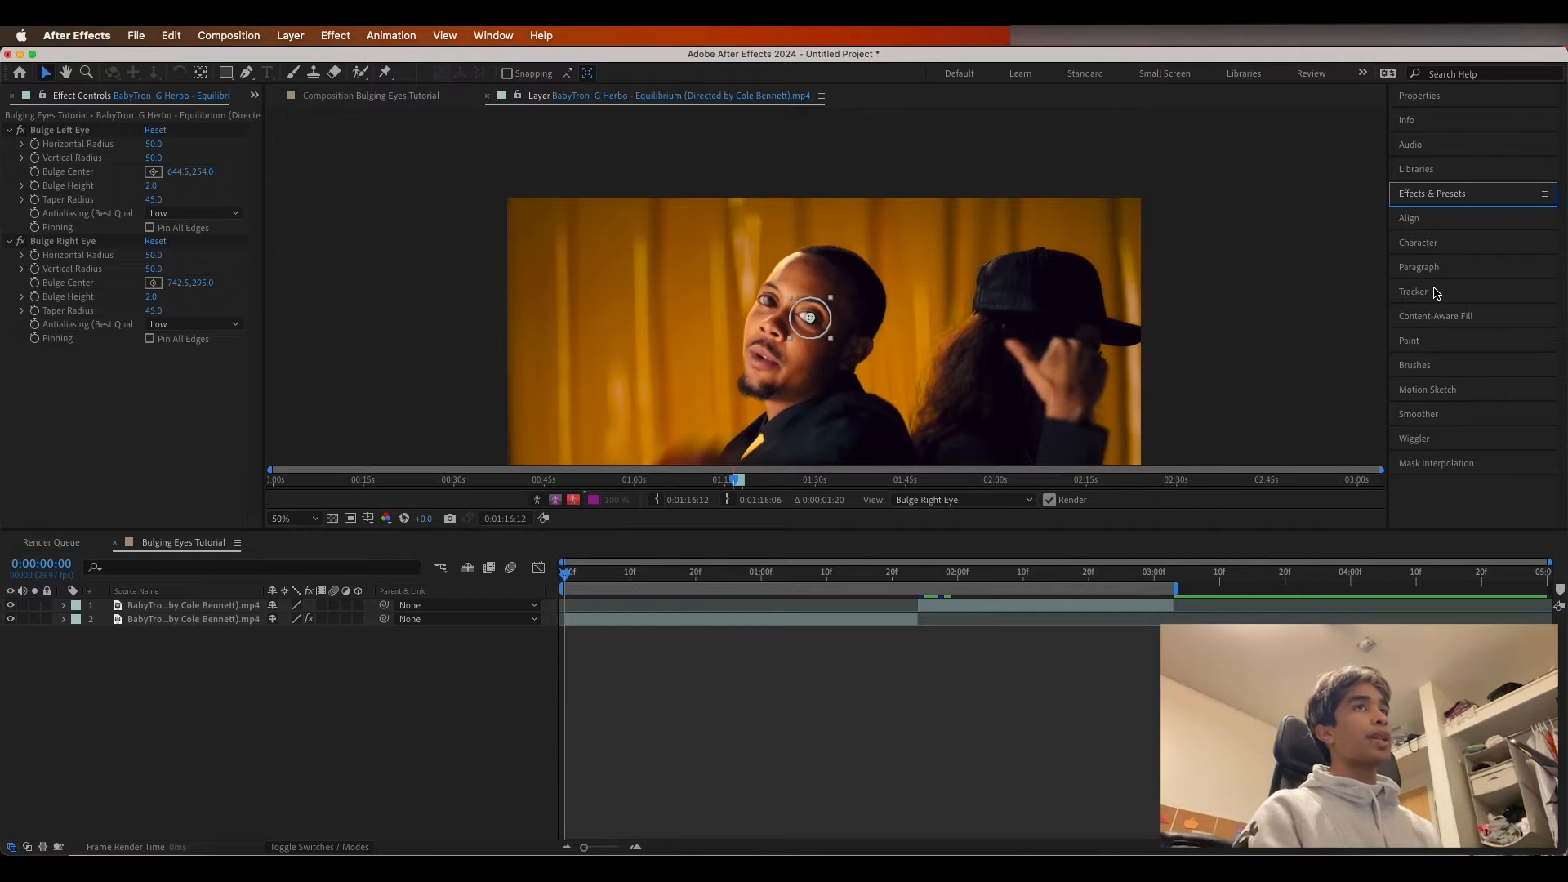
{"action": "left_click", "coordinate": [1424, 293]}
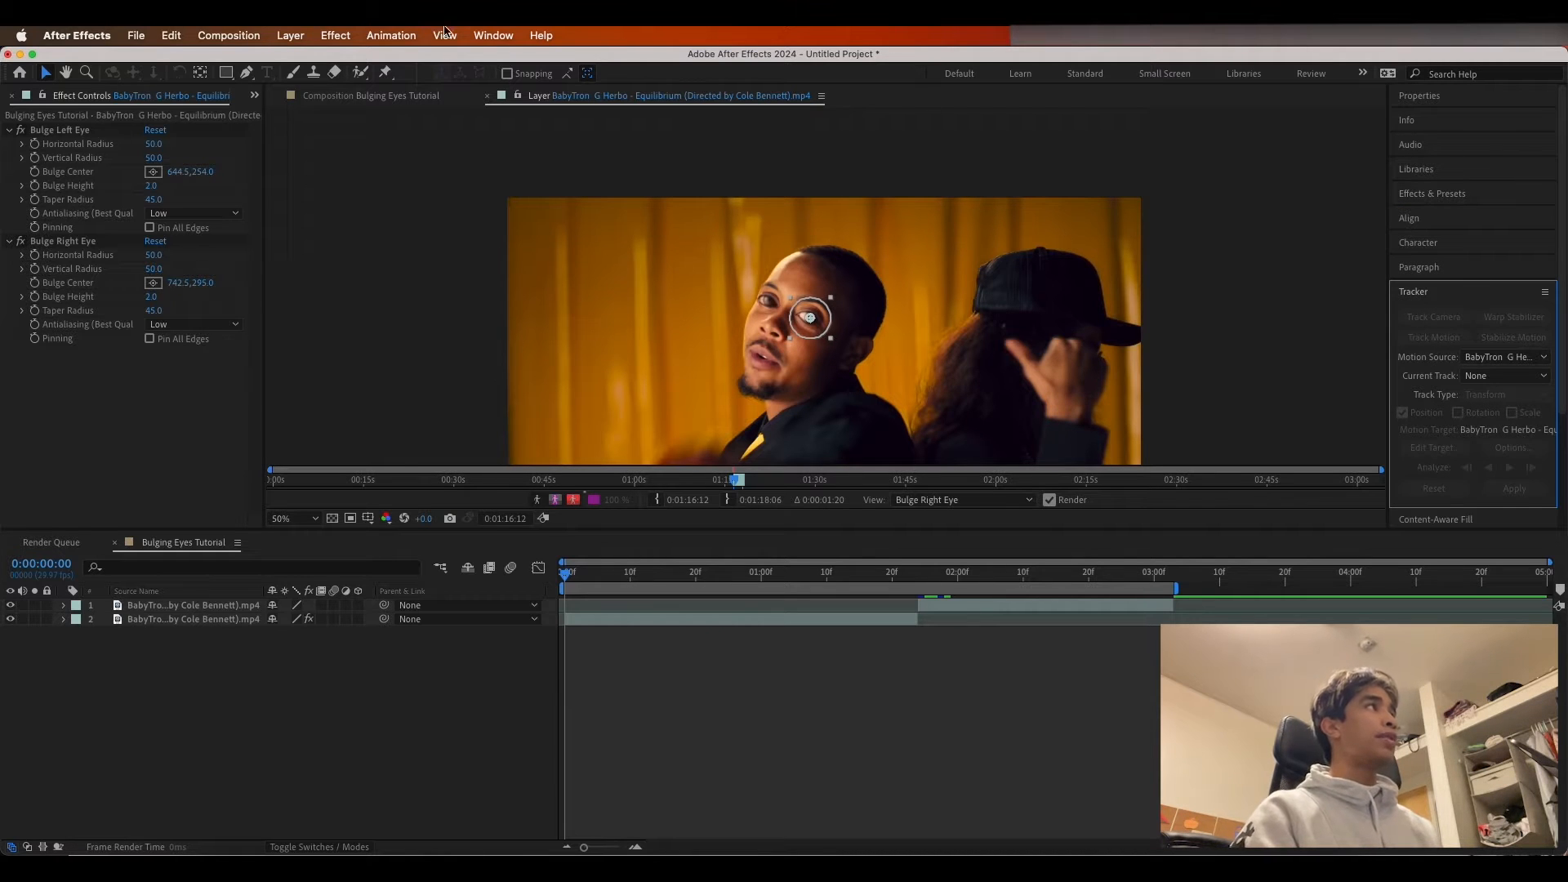
{"action": "left_click", "coordinate": [492, 35]}
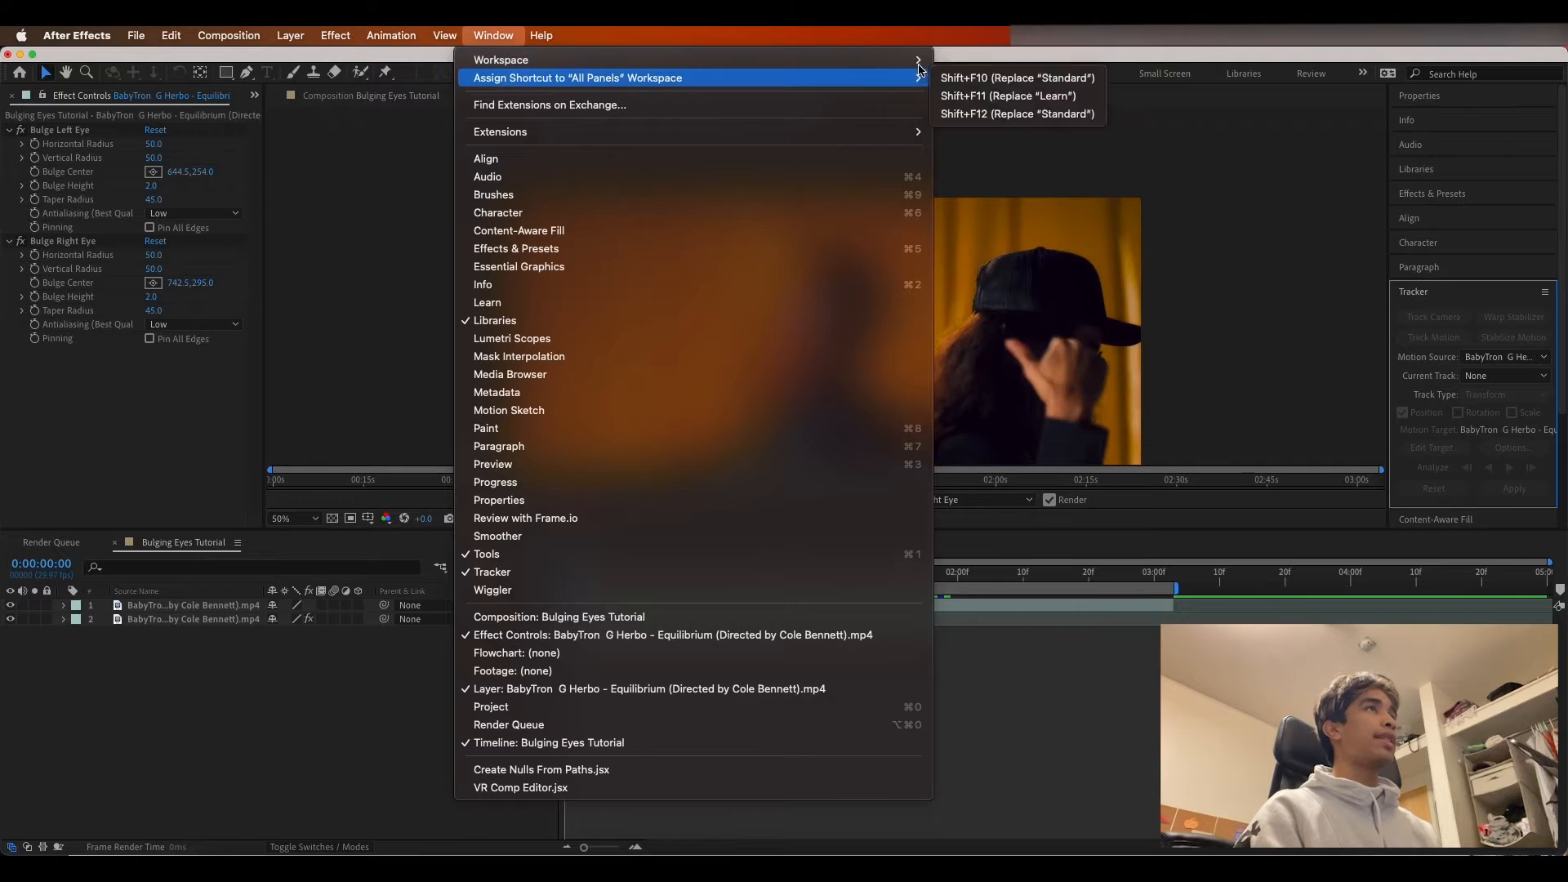
{"action": "mouse_move", "coordinate": [735, 61]}
{"action": "left_click", "coordinate": [949, 59]}
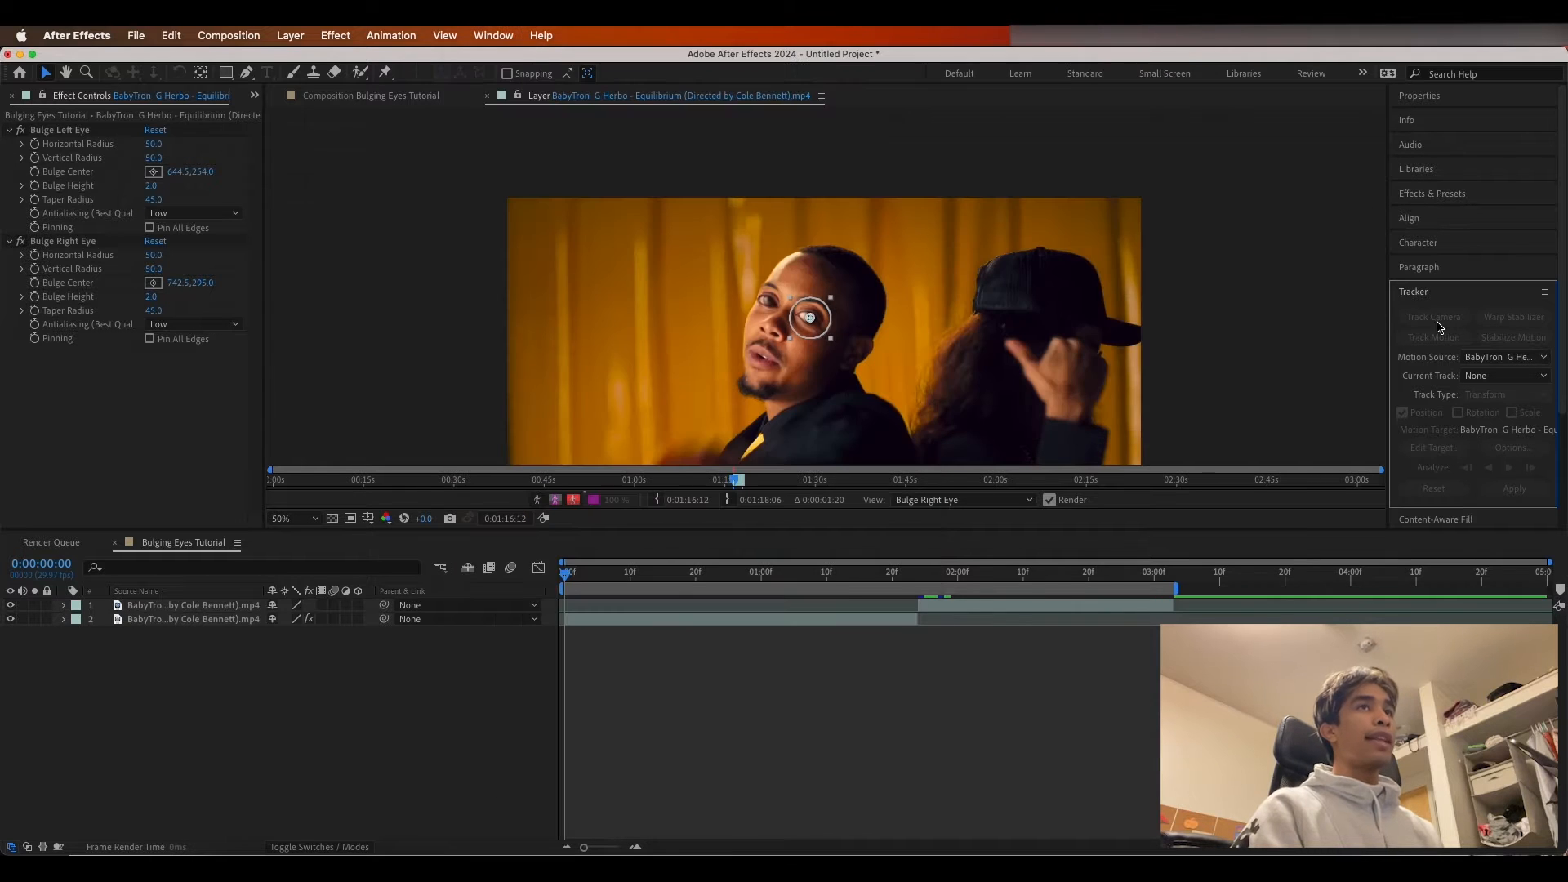
- Start a motion track on the lower clip, fit the track point over the man's left-hand eye and analyze it forward
{"action": "left_click", "coordinate": [700, 621]}
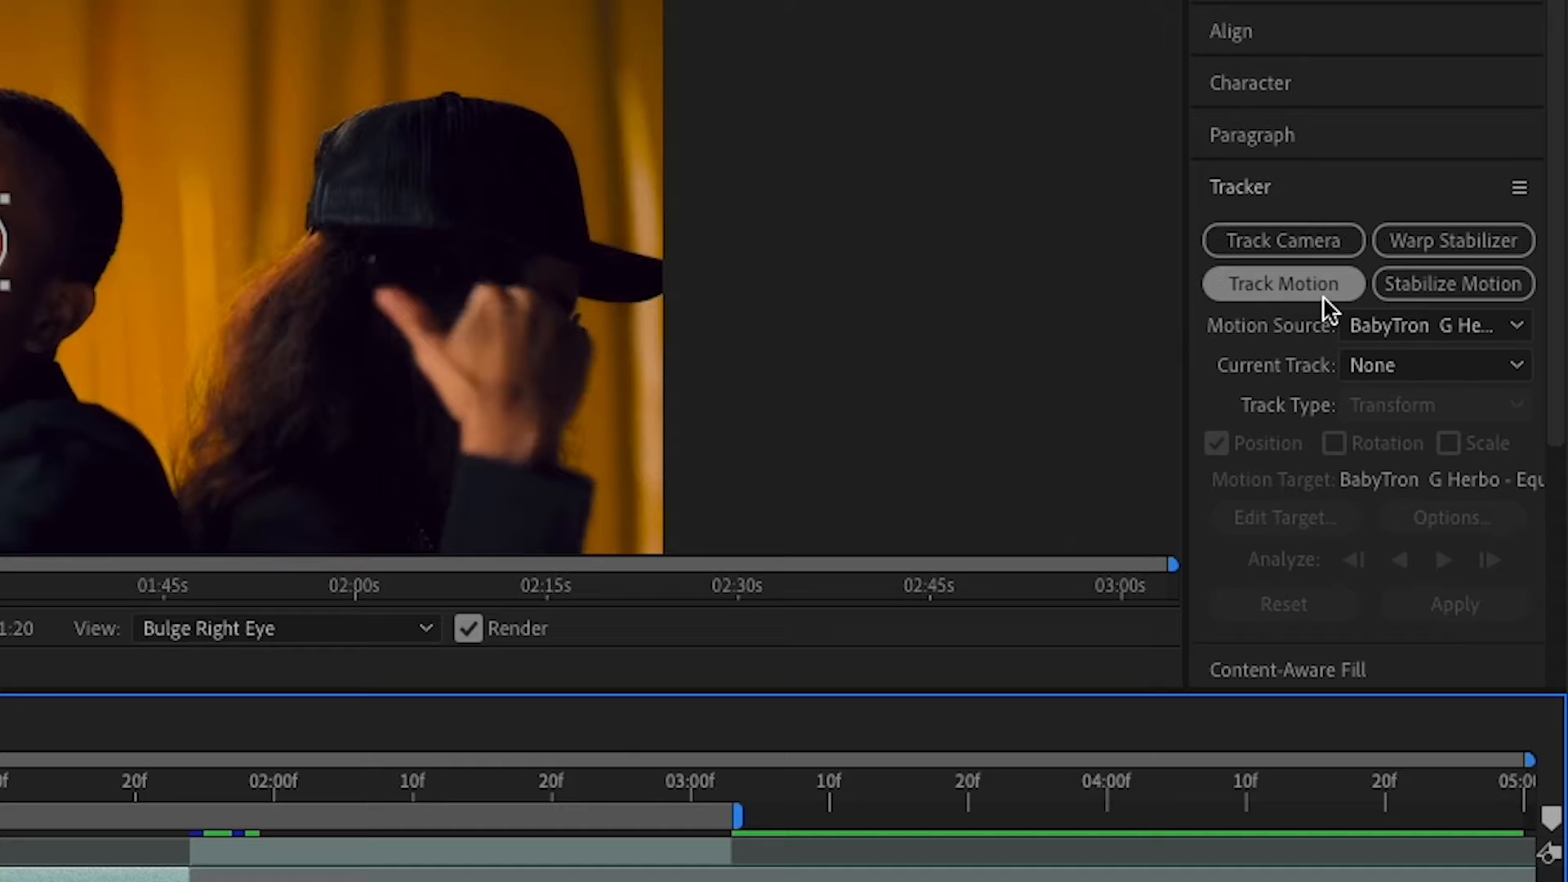
{"action": "left_click", "coordinate": [1321, 295]}
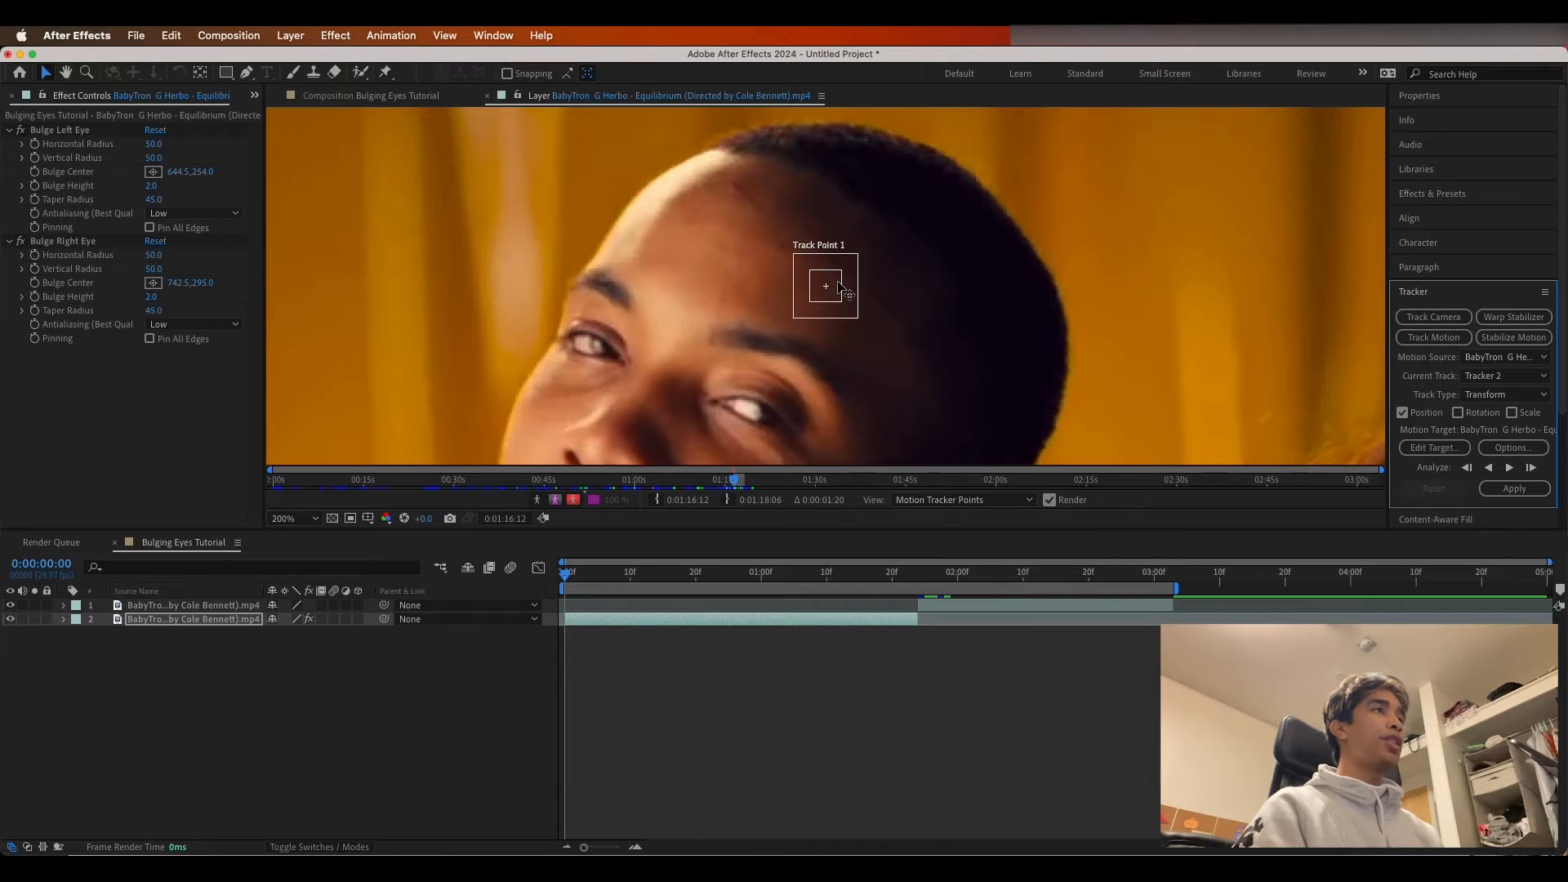
{"action": "left_click_drag", "start_coordinate": [845, 288], "coordinate": [618, 349]}
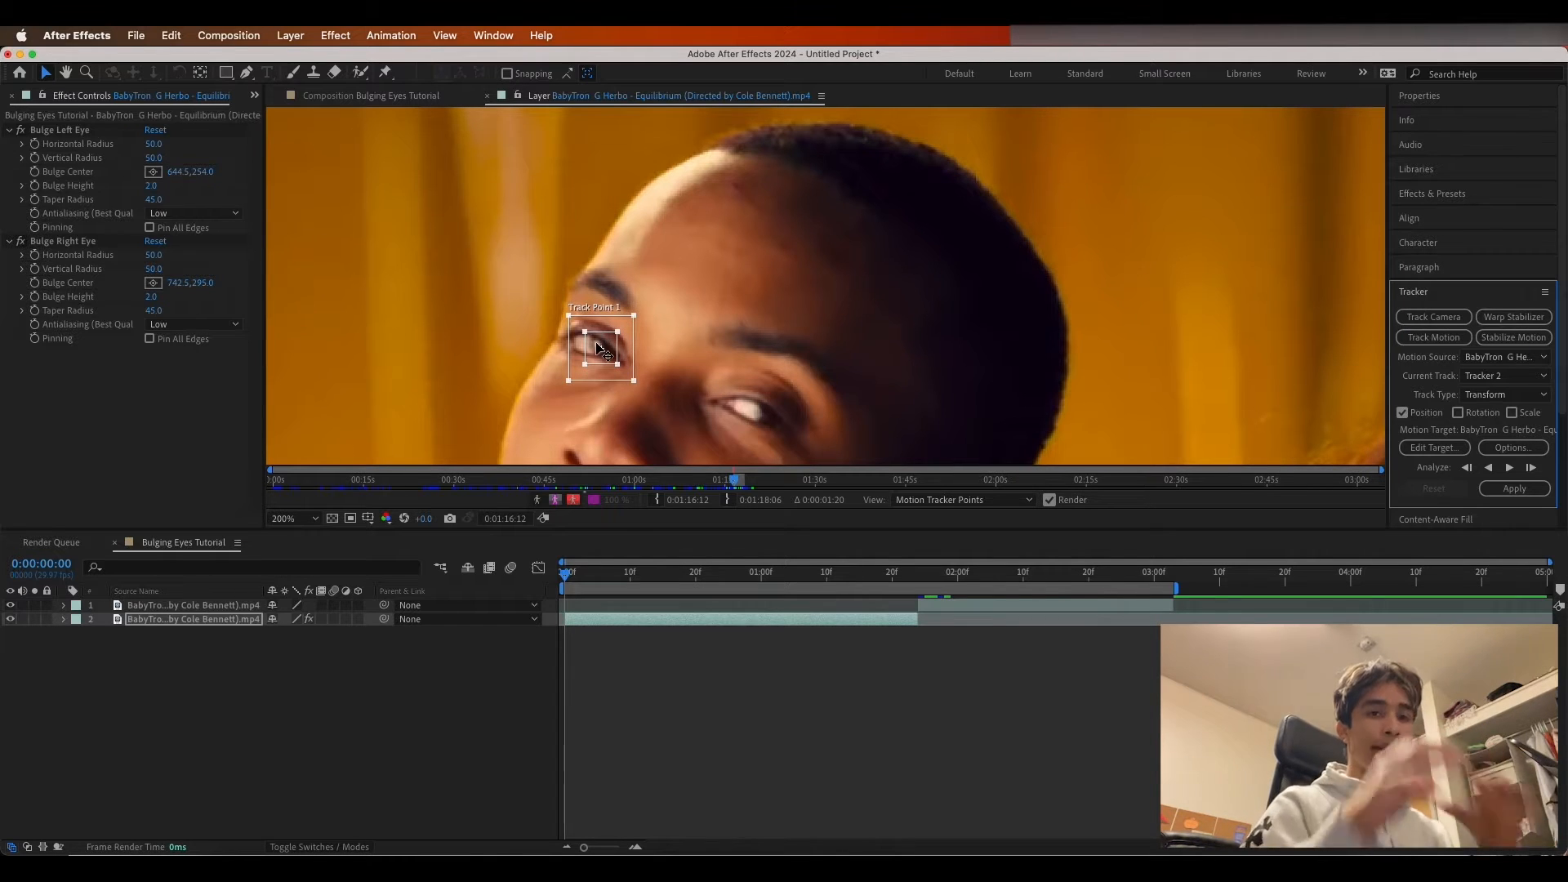
{"action": "left_click_drag", "start_coordinate": [569, 382], "coordinate": [570, 386]}
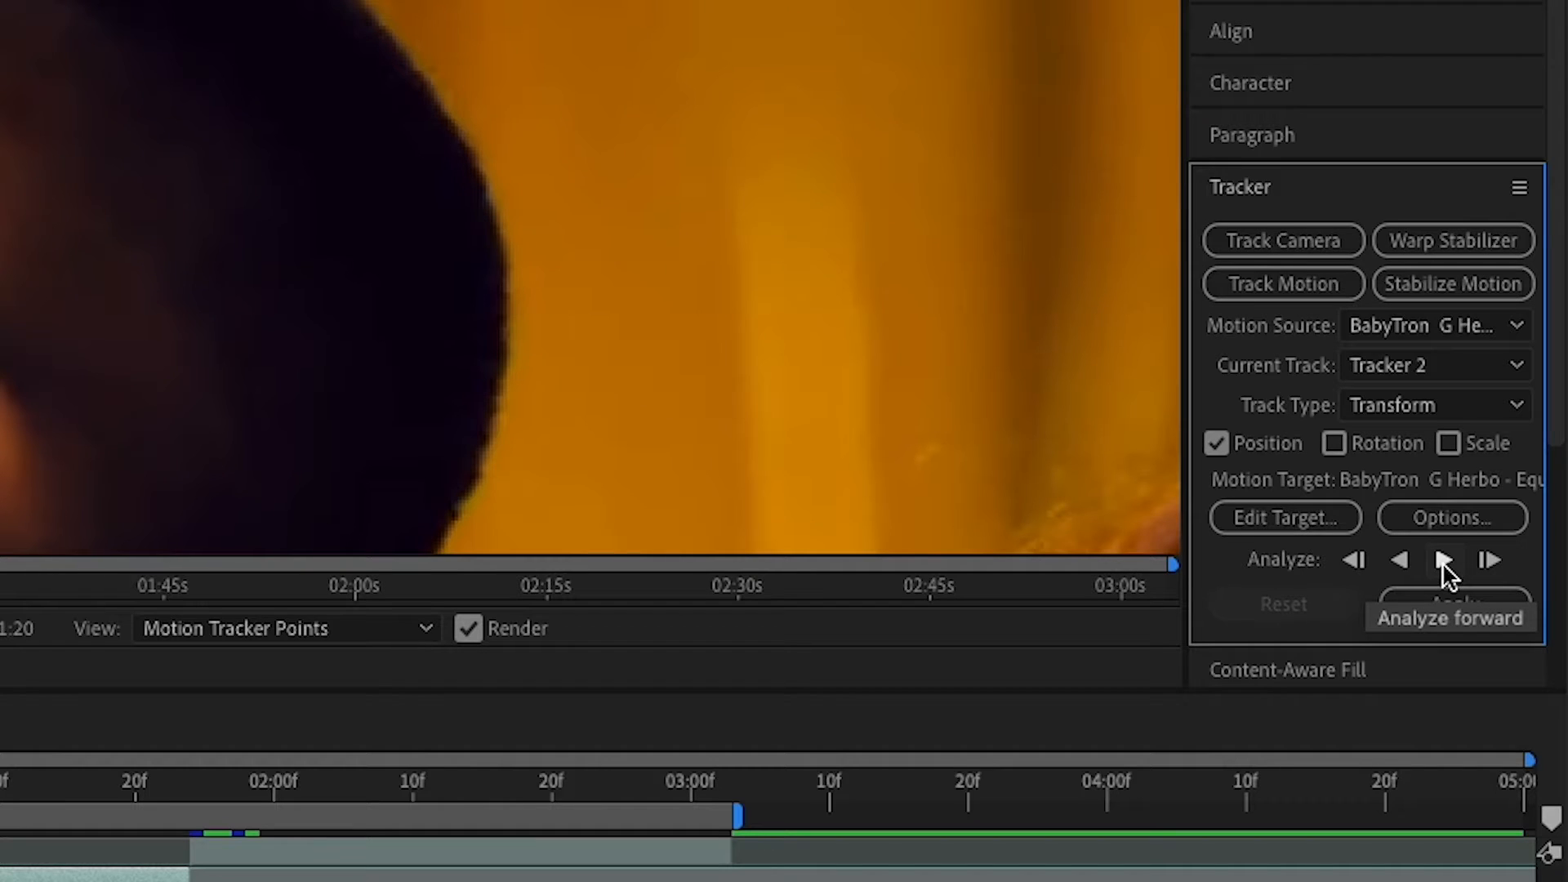
{"action": "left_click", "coordinate": [1444, 560]}
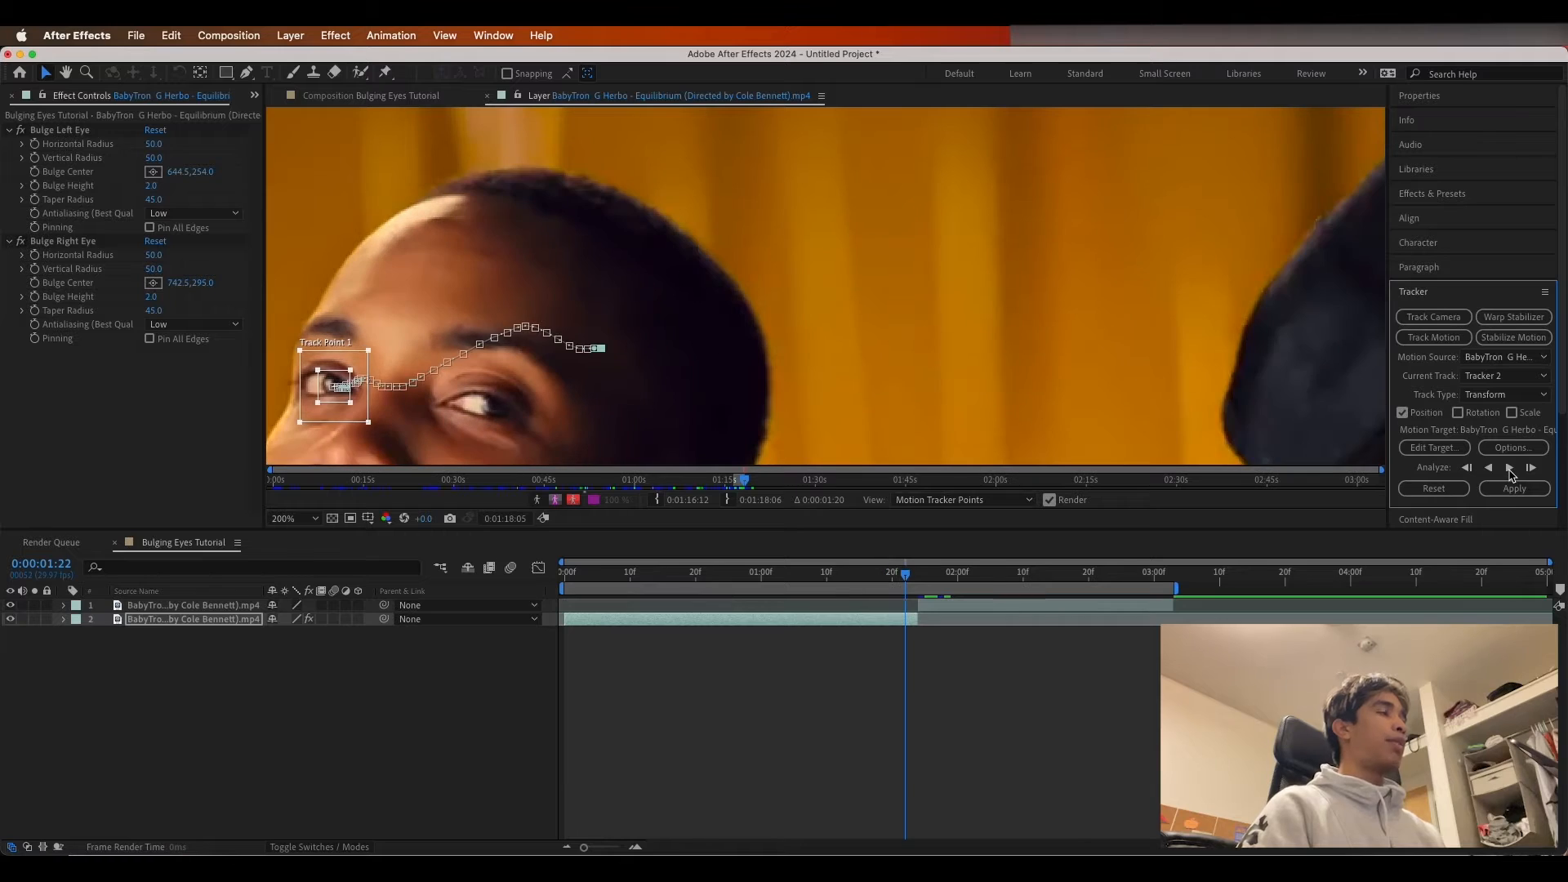
- Review the track at 0:00:00:19, try moving the track point off the eye, and undo the move
{"action": "left_click_drag", "start_coordinate": [904, 583], "coordinate": [688, 600]}
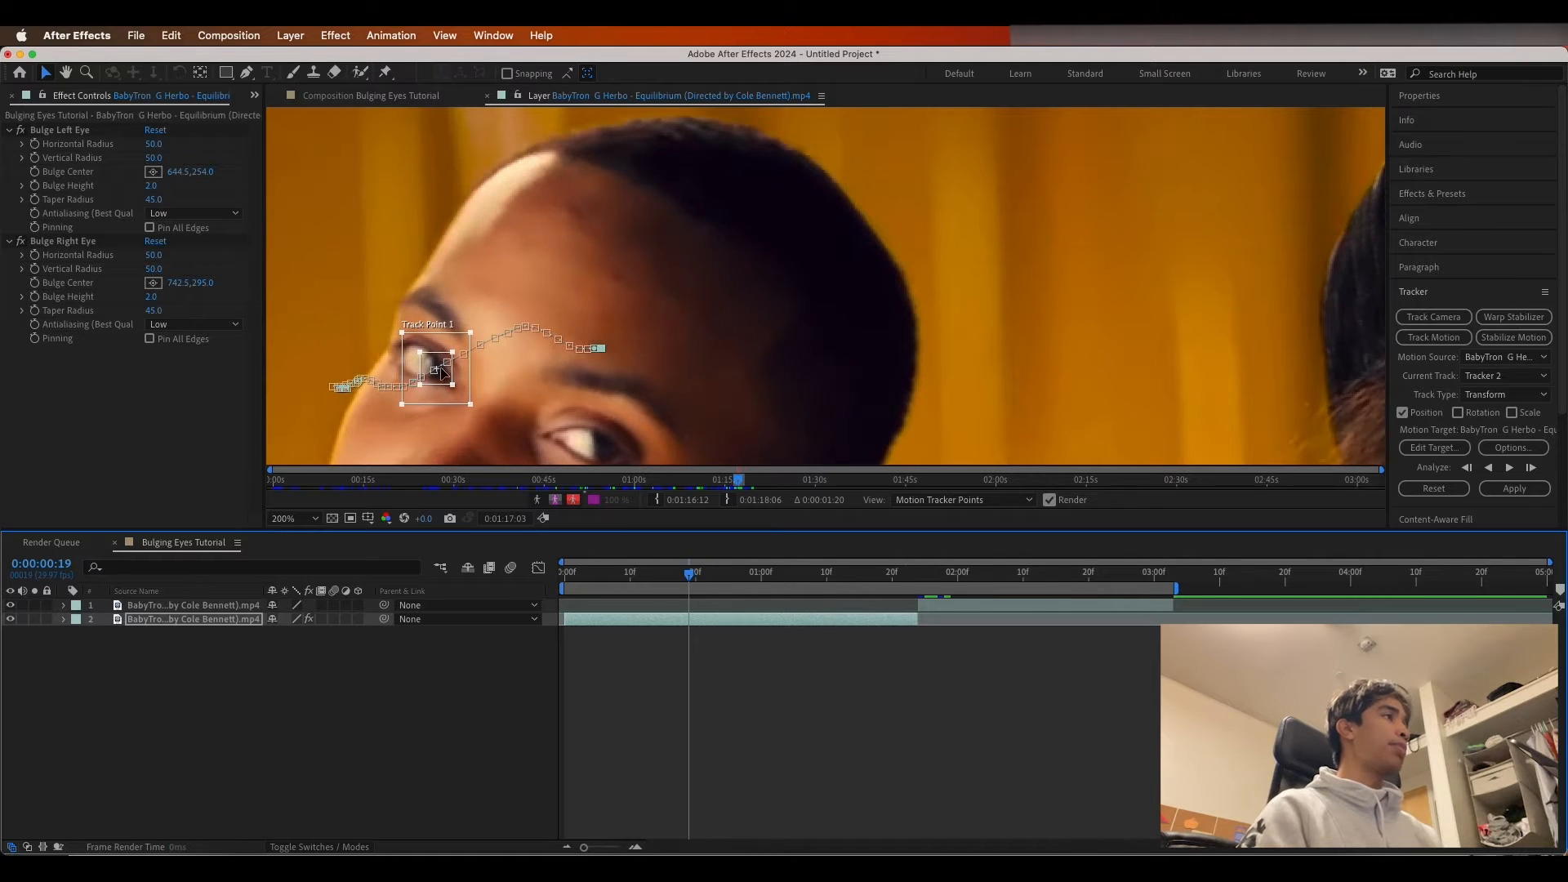
{"action": "left_click_drag", "start_coordinate": [441, 372], "coordinate": [349, 188]}
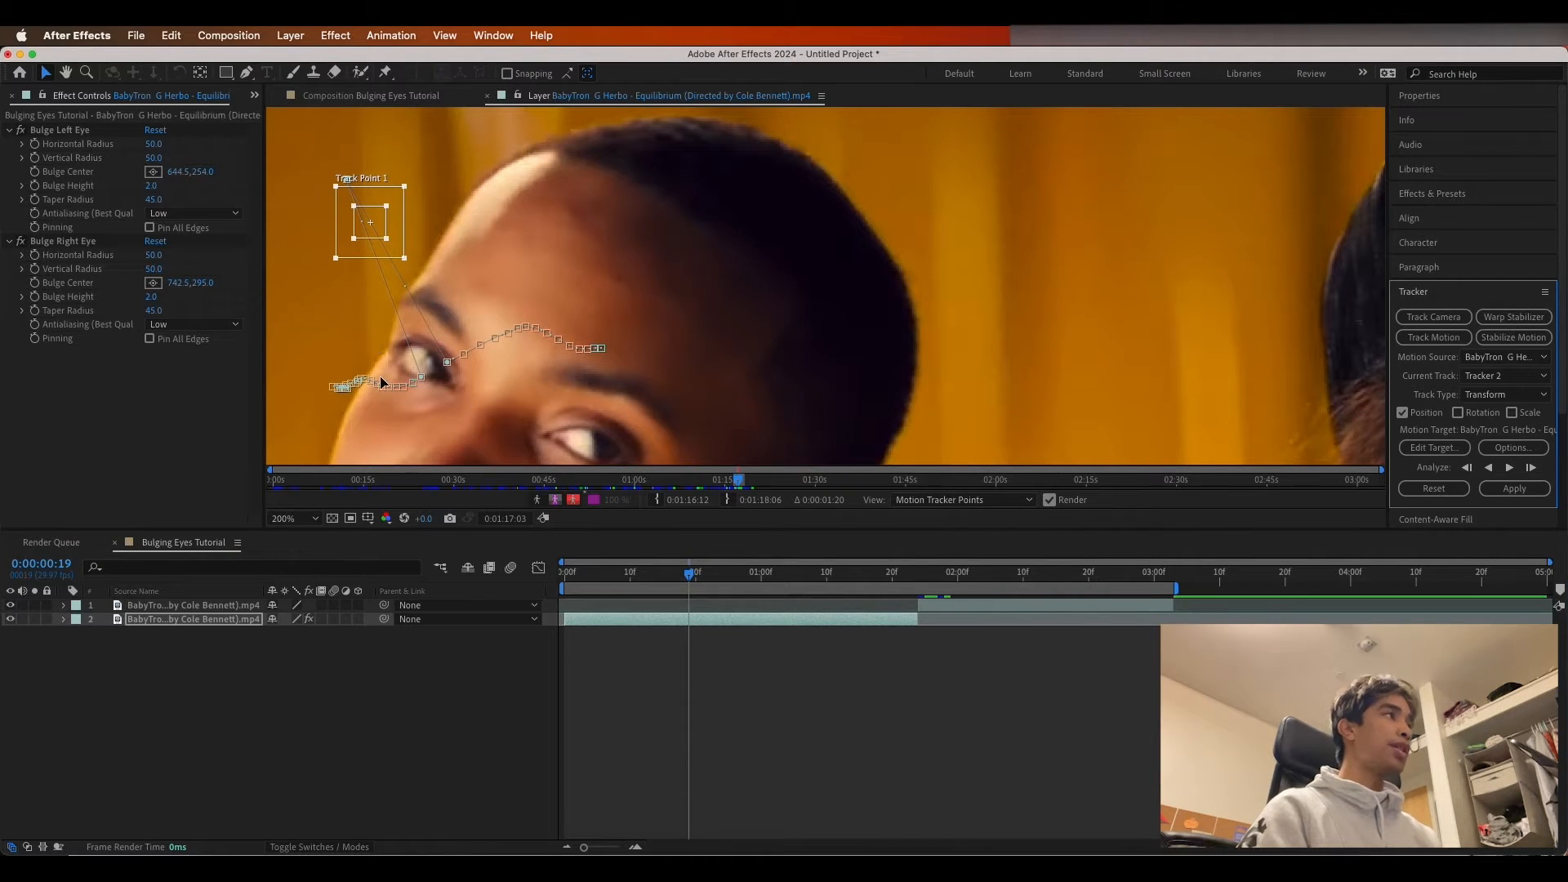
{"action": "key", "text": "super+z"}
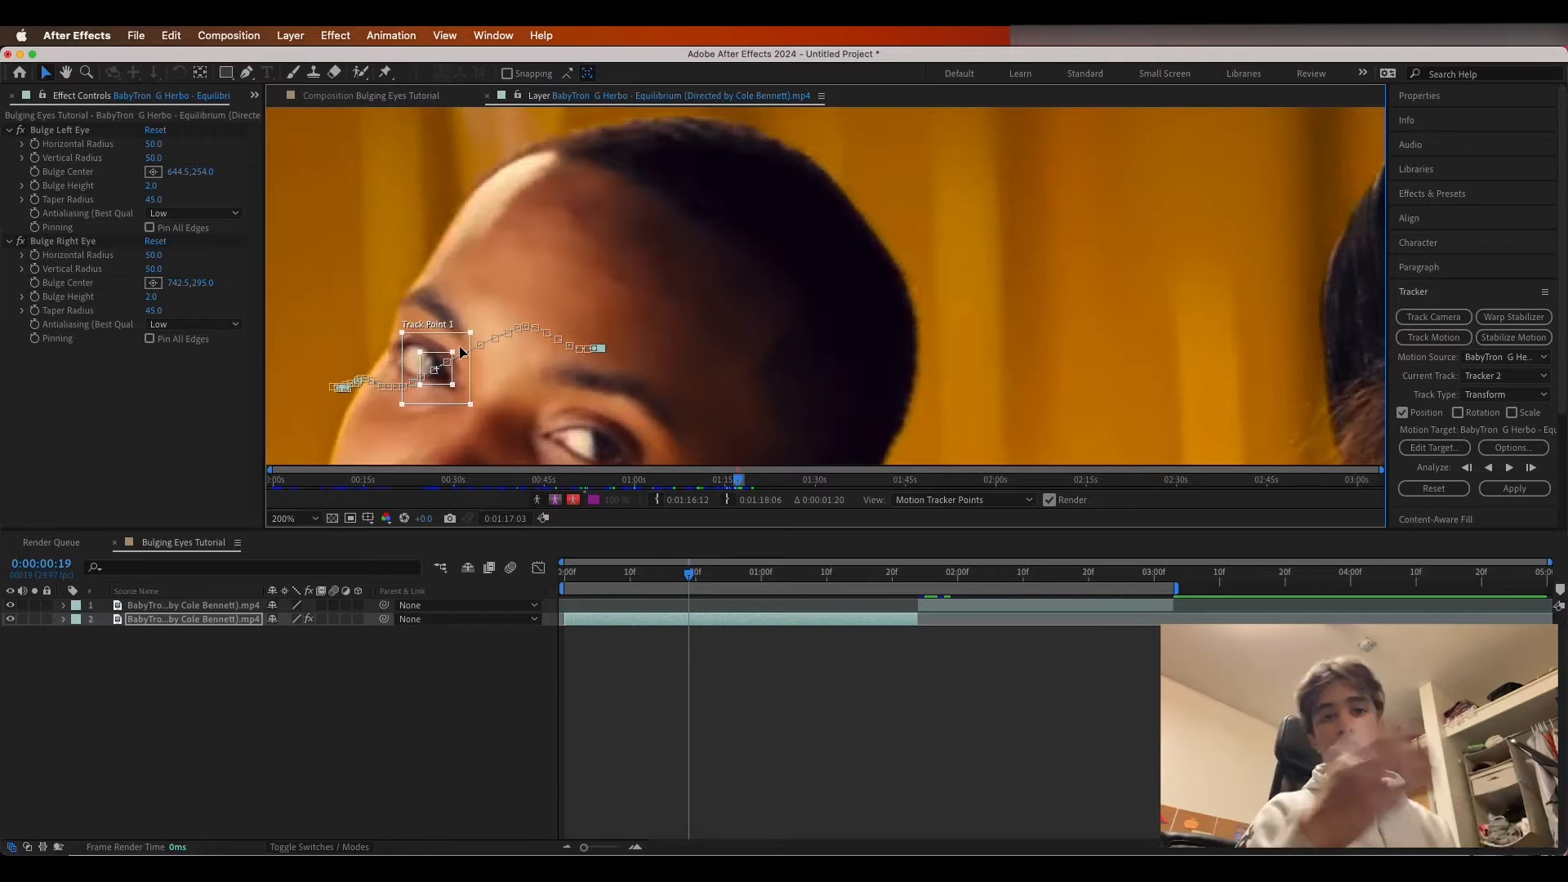
{"action": "key", "text": "comma"}
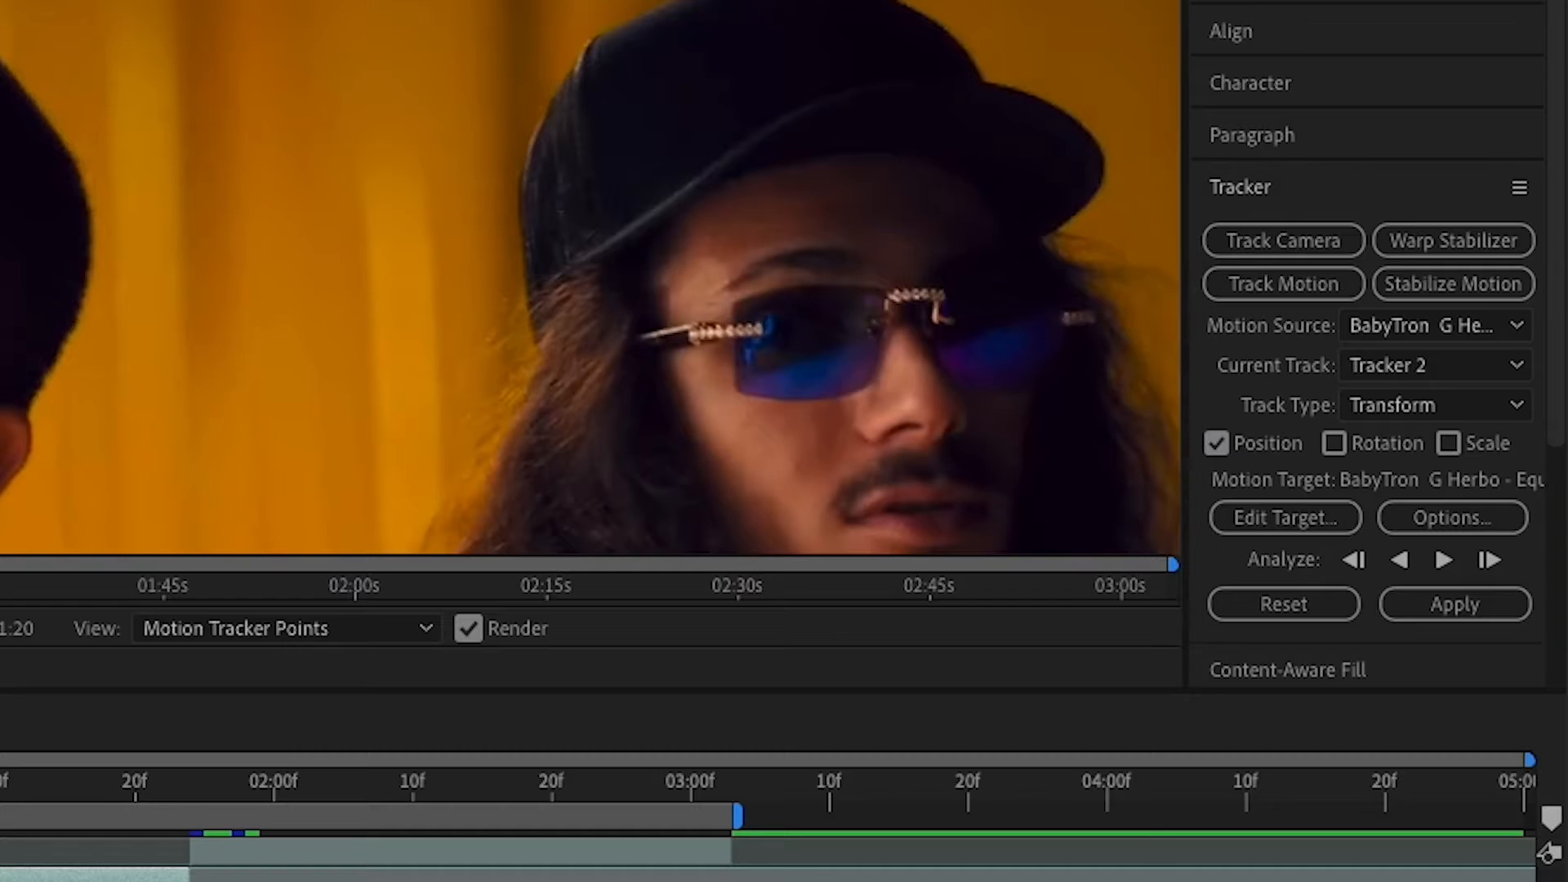
- Target the track at the Bulge Left Eye/Bulge Center effect point and apply its motion in X and Y
{"action": "left_click", "coordinate": [1285, 517]}
{"action": "left_click", "coordinate": [636, 360]}
{"action": "left_click", "coordinate": [632, 361]}
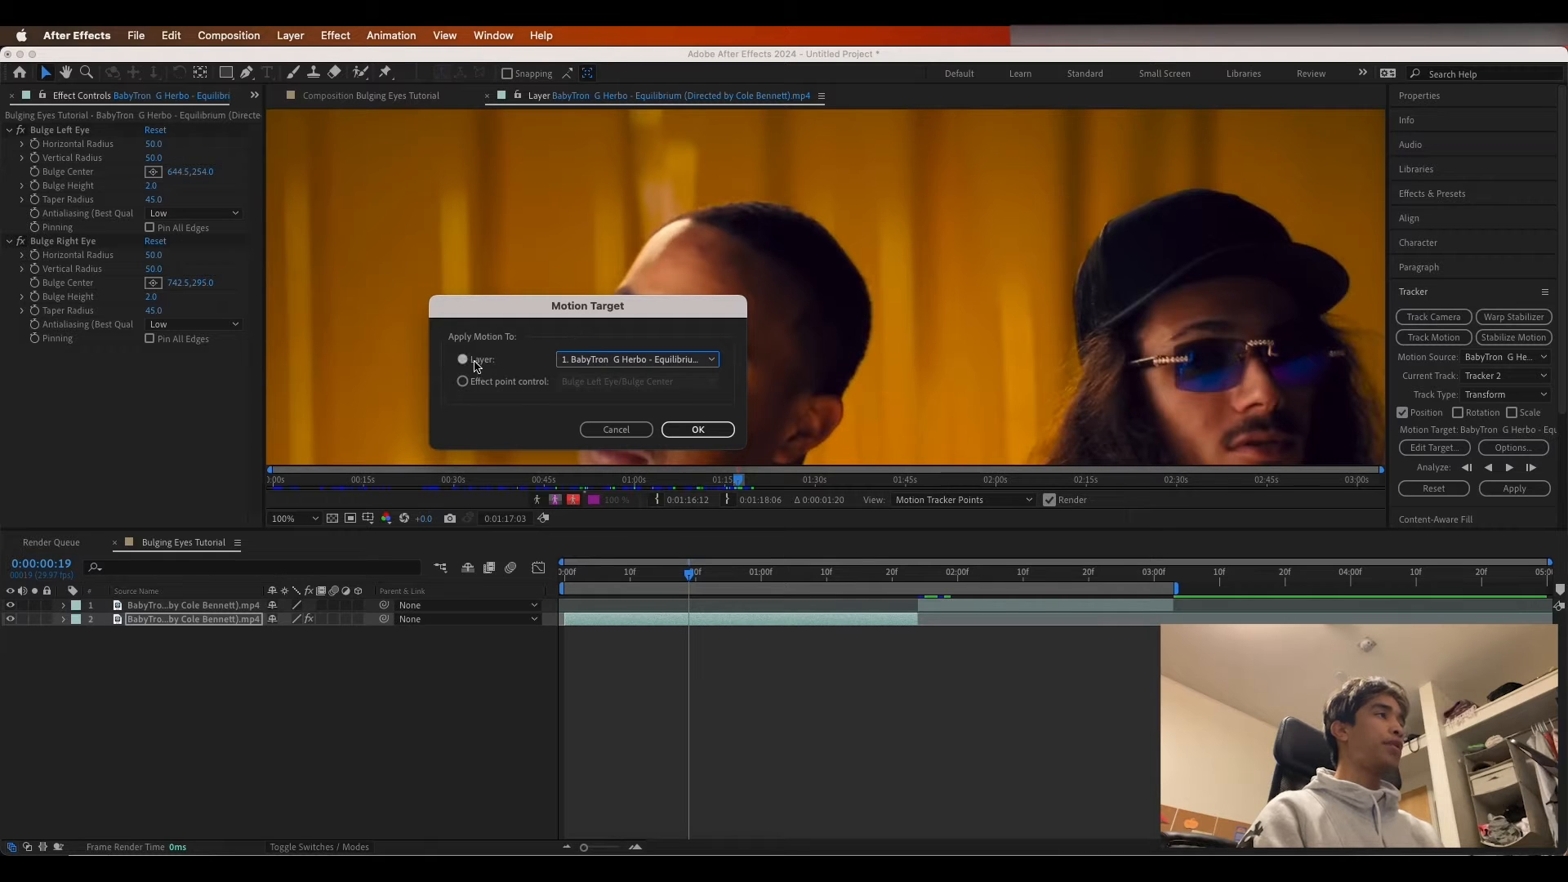
{"action": "left_click", "coordinate": [463, 382]}
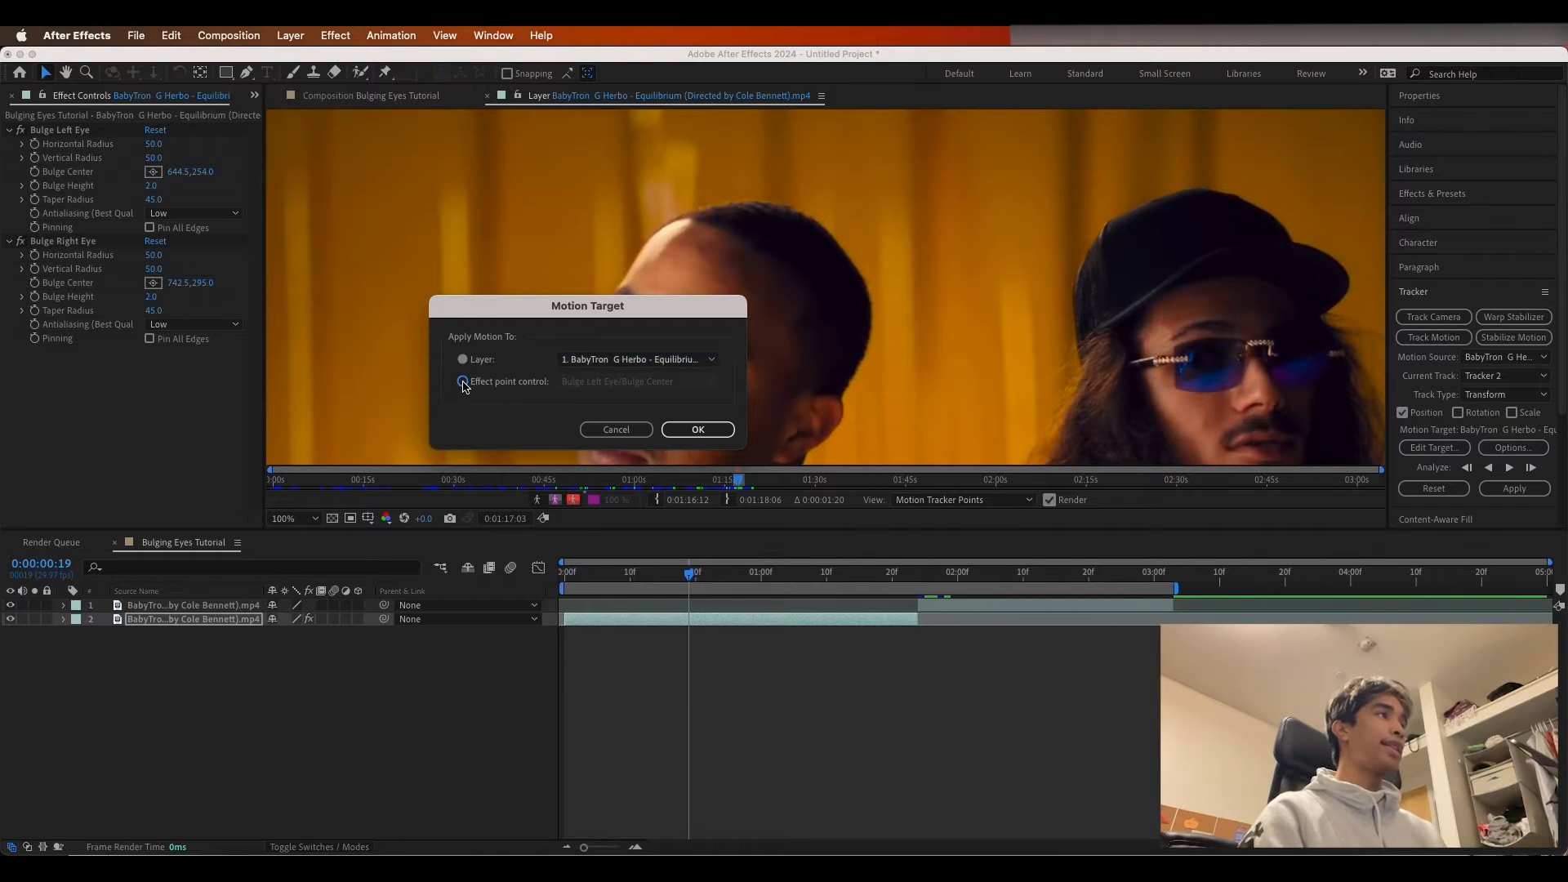
{"action": "left_click", "coordinate": [608, 384]}
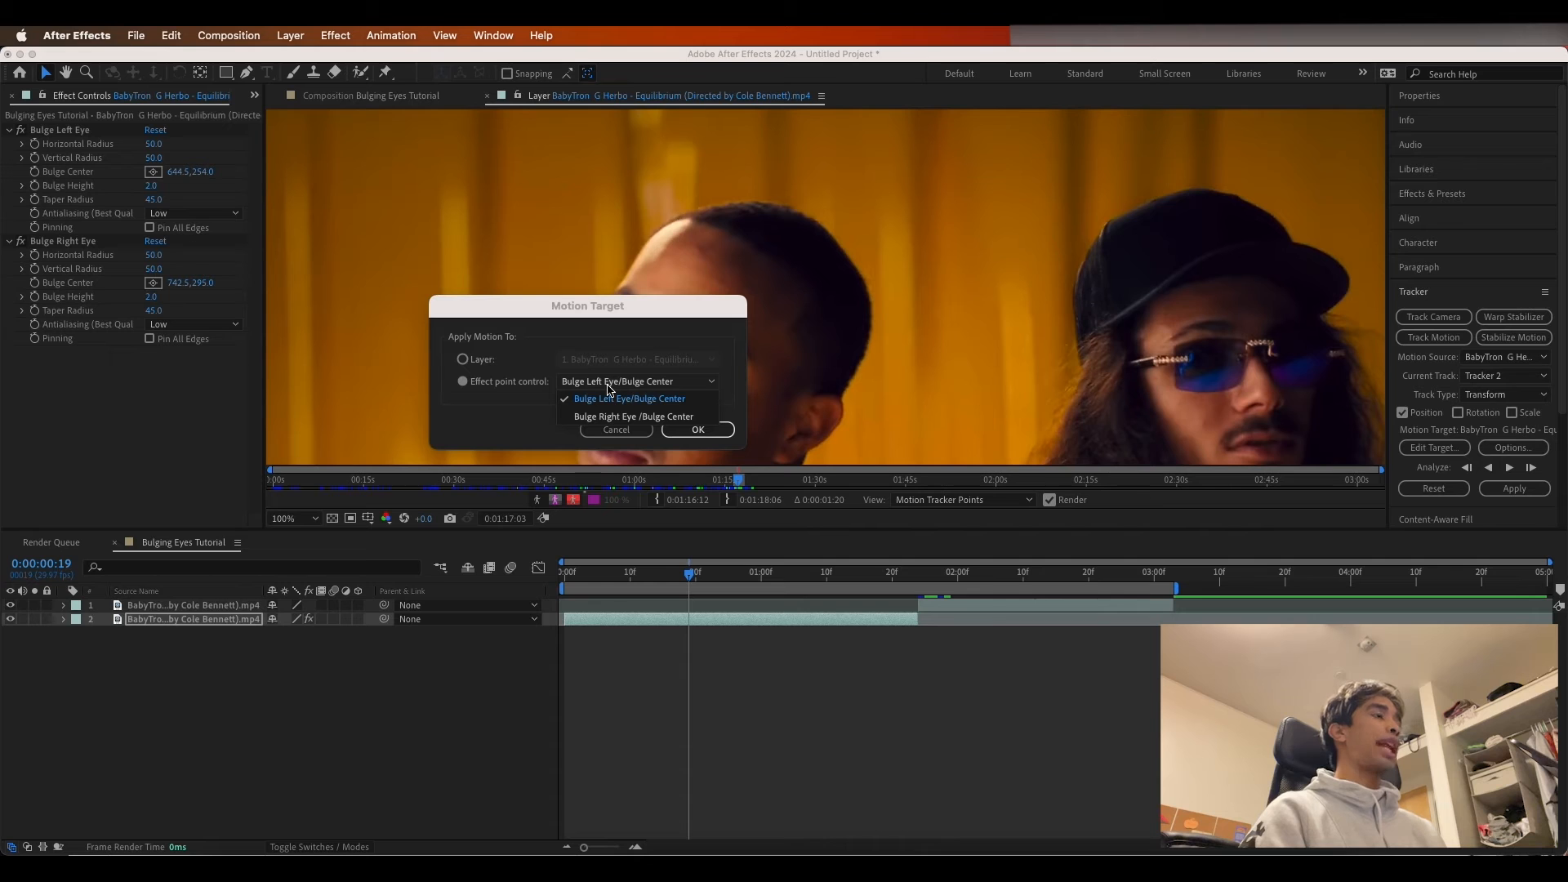
{"action": "left_click", "coordinate": [614, 399]}
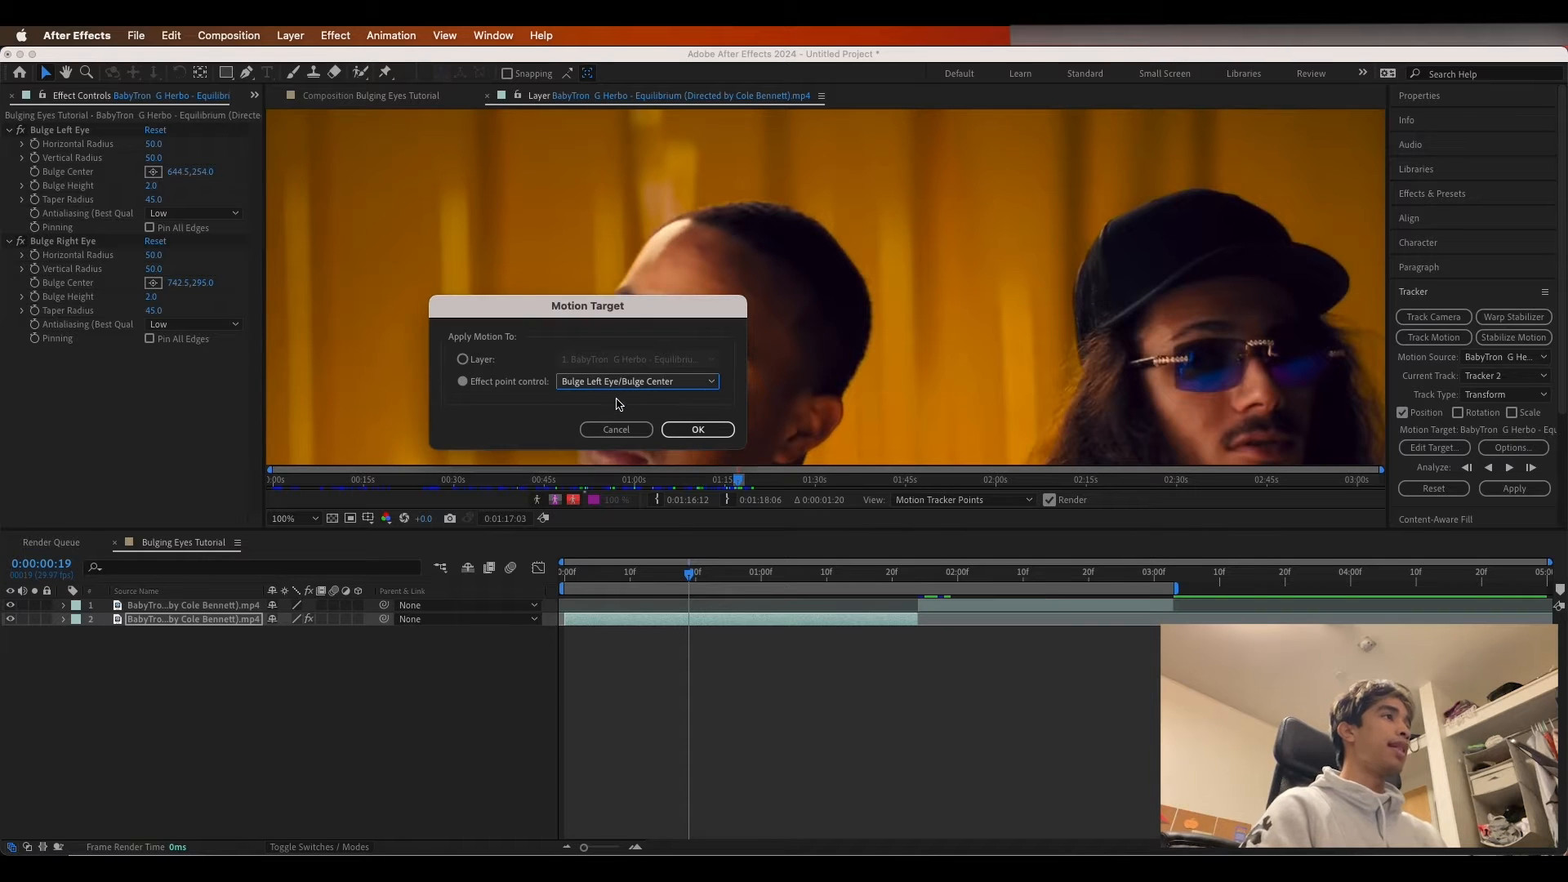
{"action": "left_click", "coordinate": [700, 430]}
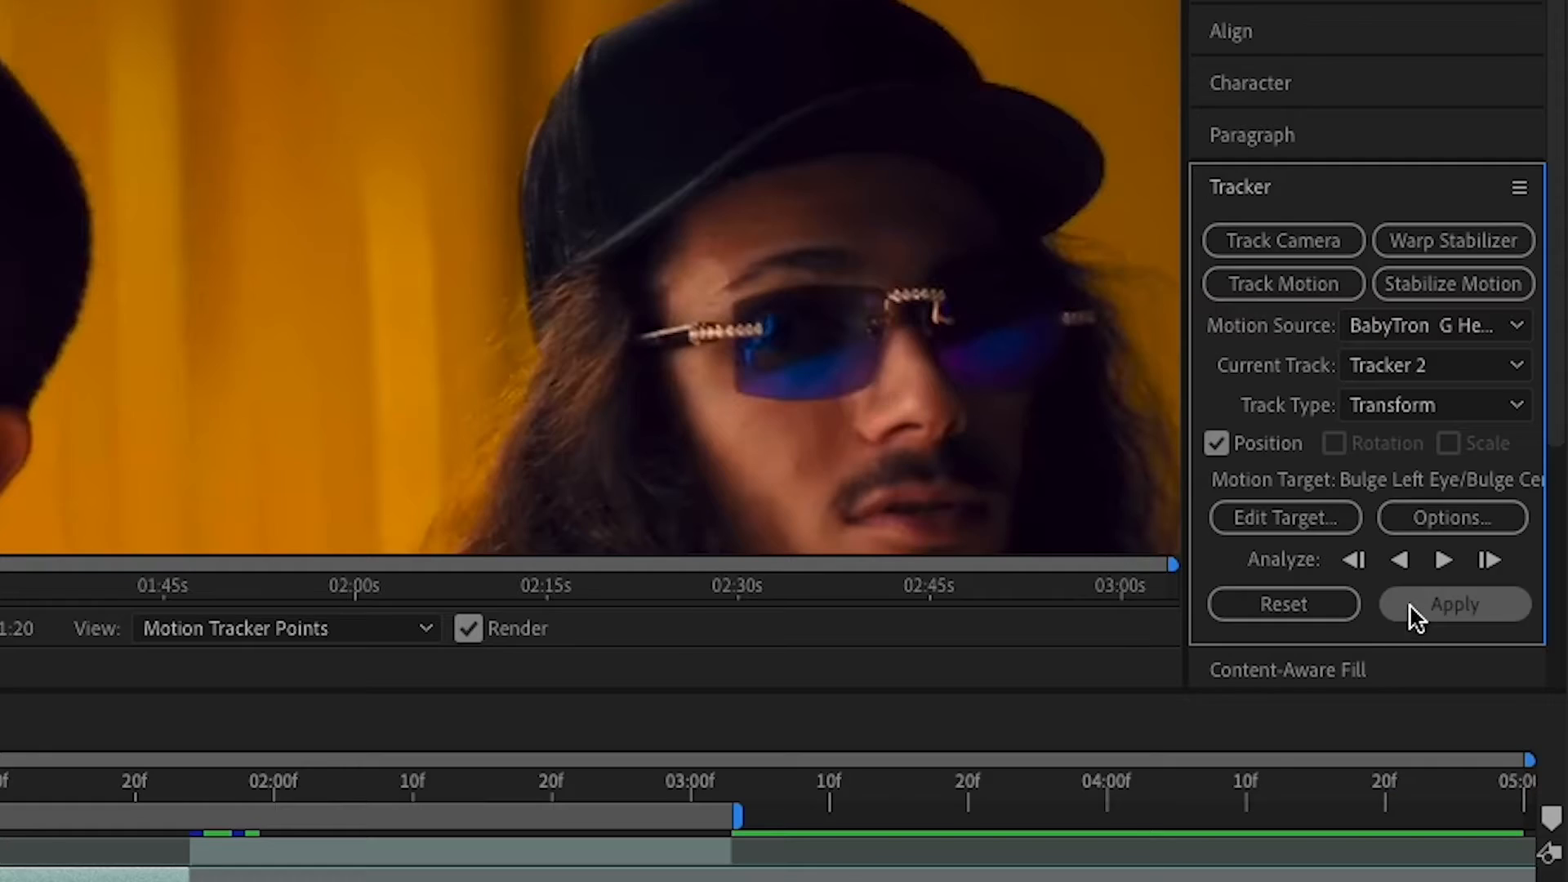
{"action": "left_click", "coordinate": [1507, 490]}
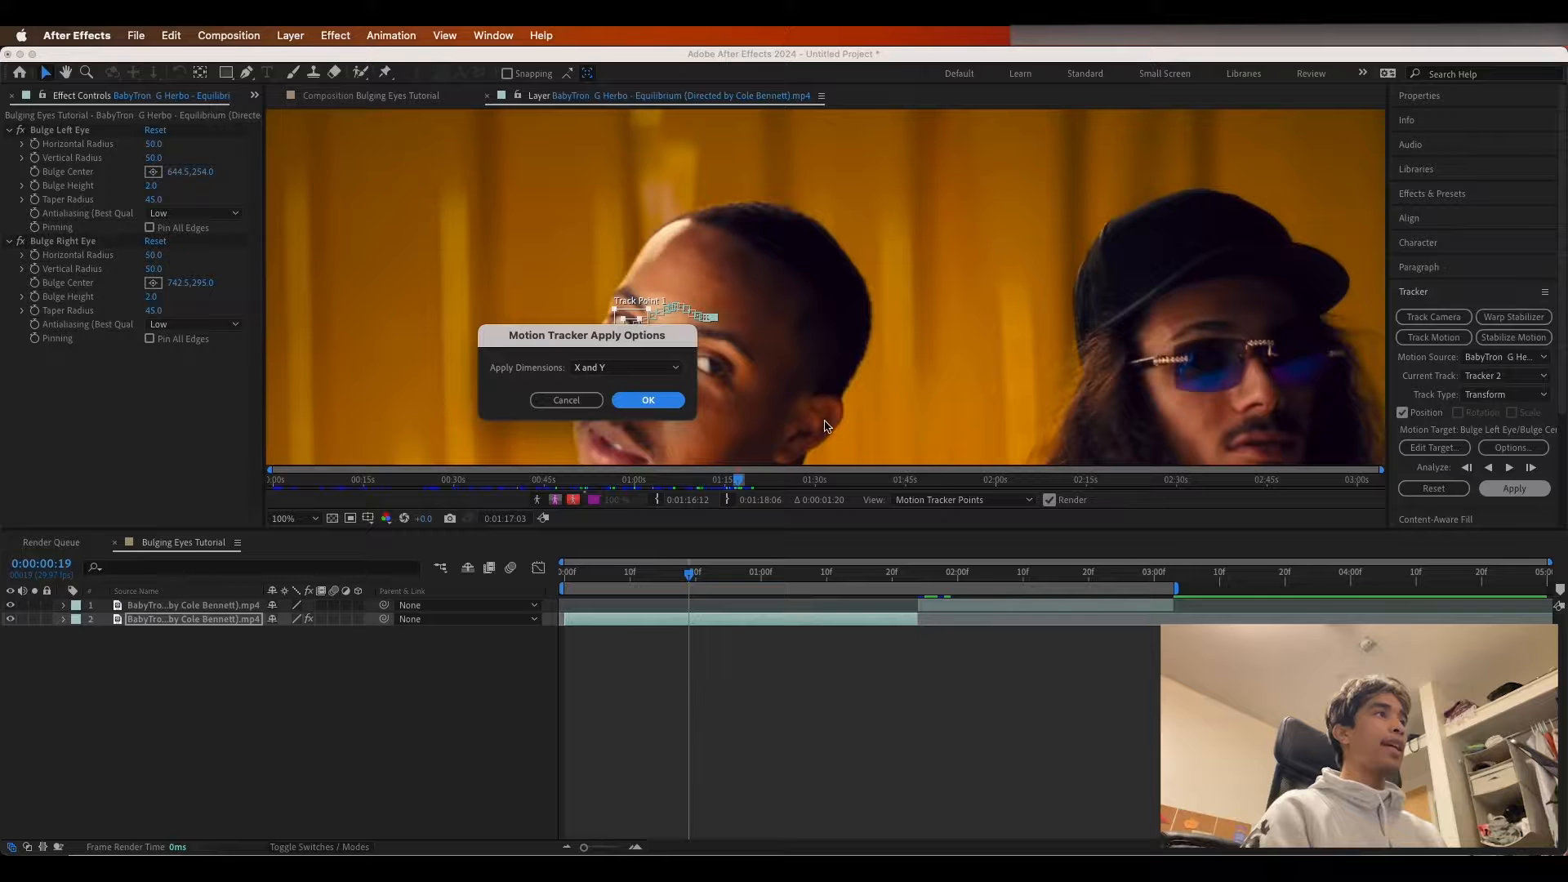
{"action": "left_click", "coordinate": [647, 400]}
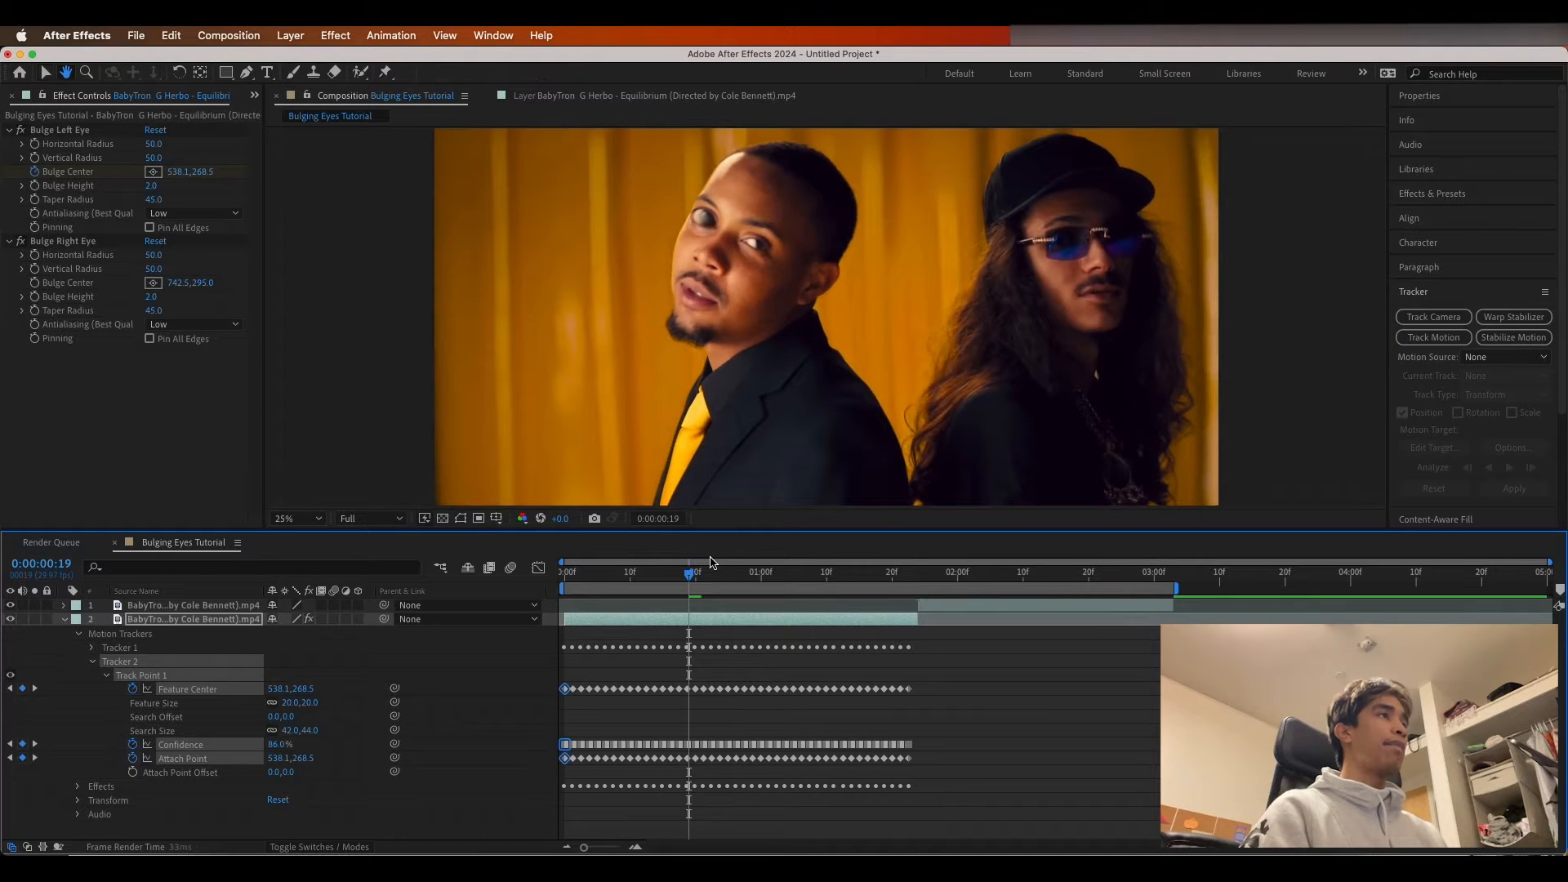
- Play back the composition to check whether the left eye's bulge follows the man's face
{"action": "key", "text": "space"}
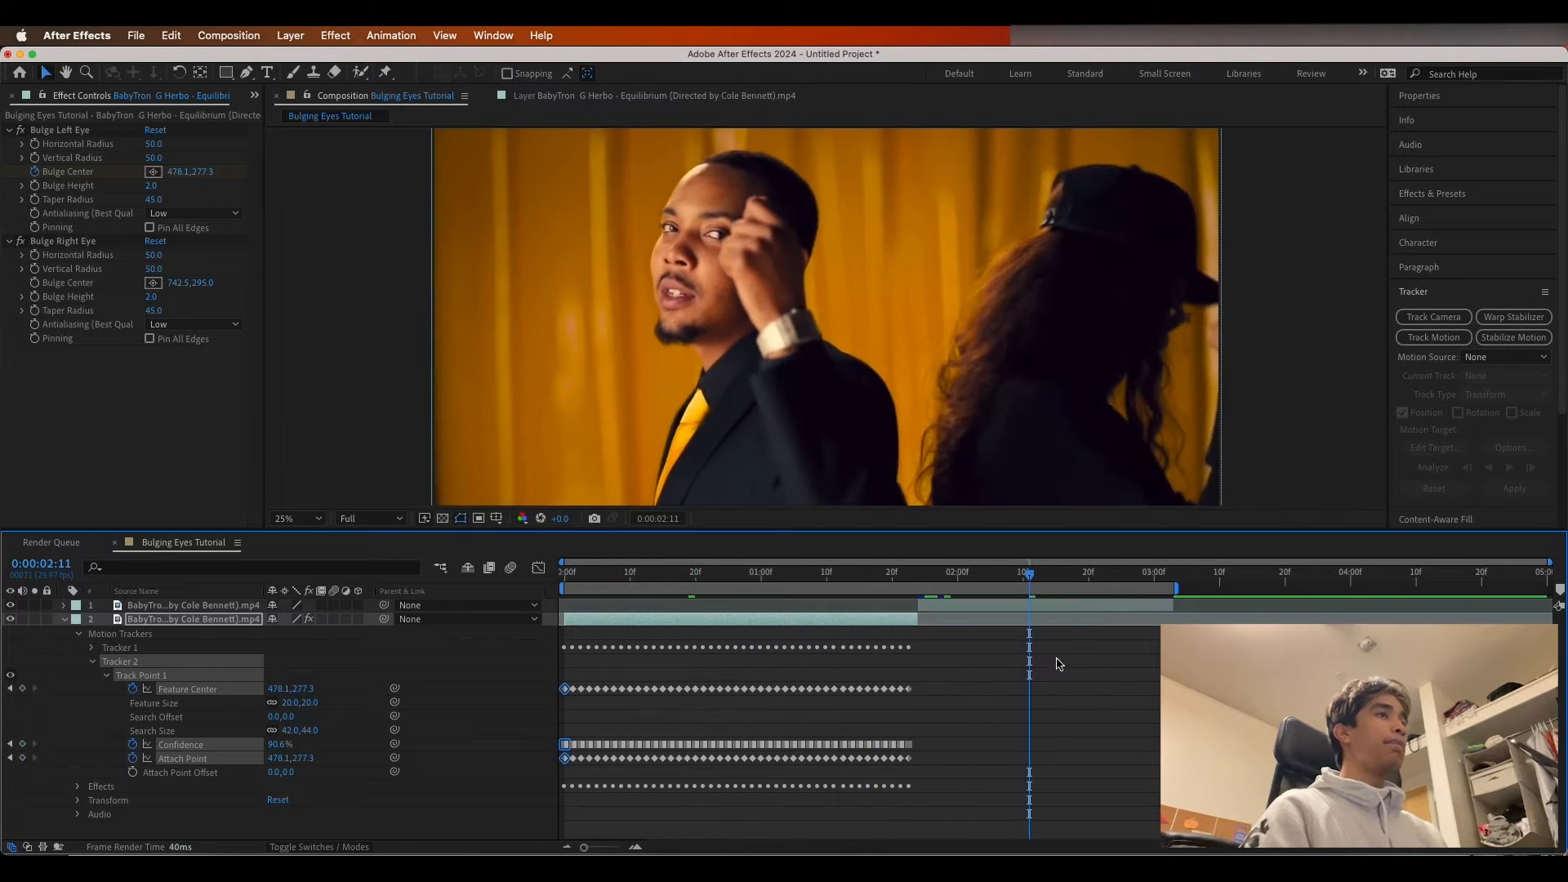
{"action": "left_click_drag", "start_coordinate": [1027, 577], "coordinate": [682, 574]}
{"action": "key", "text": "space"}
{"action": "left_click", "coordinate": [675, 272]}
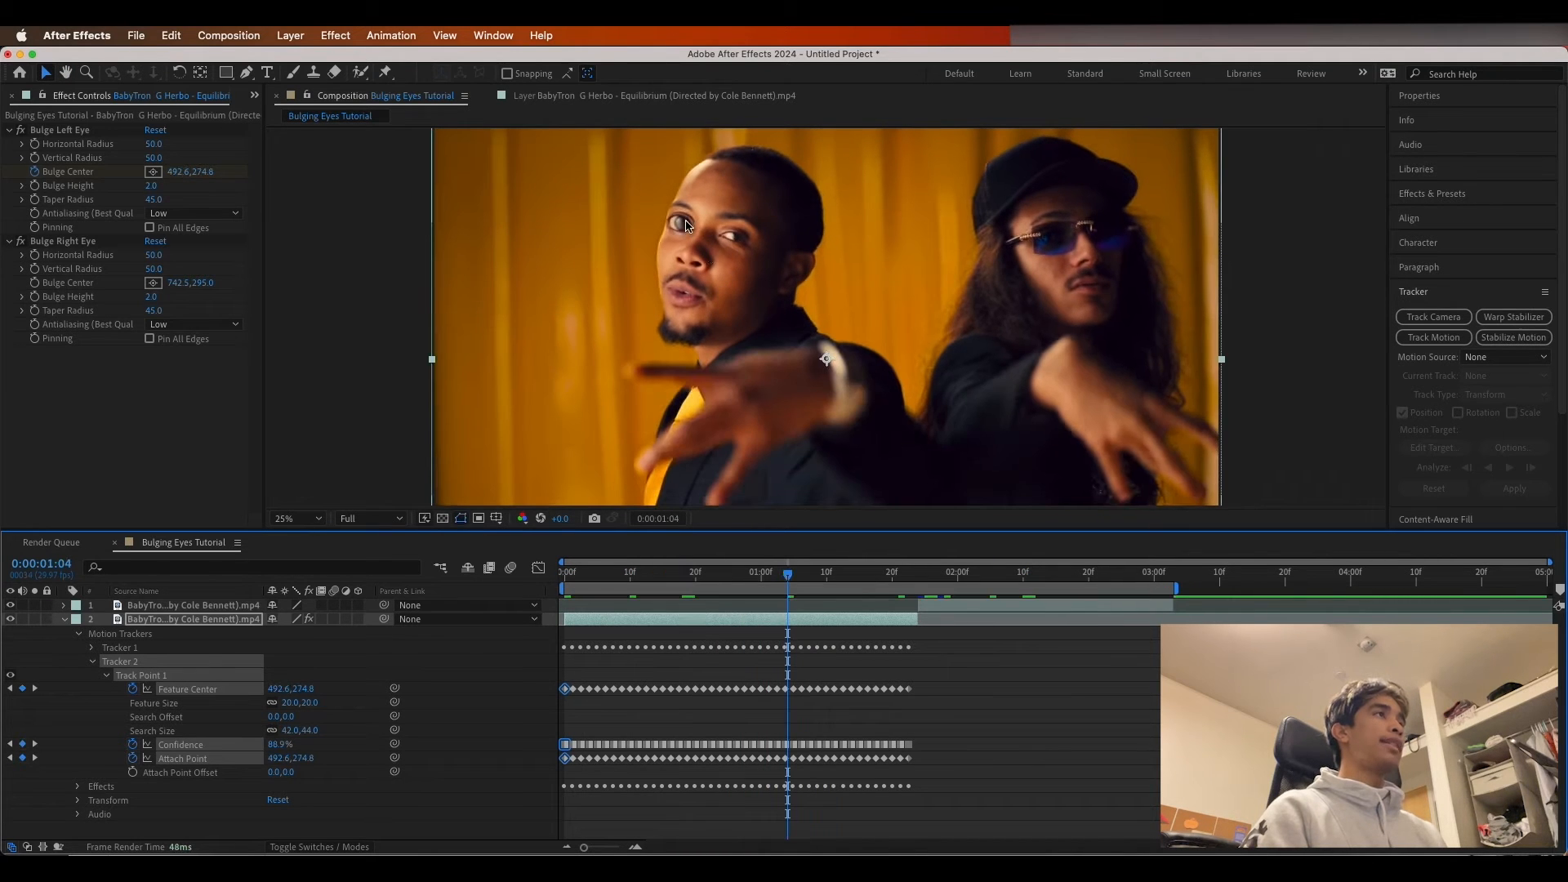
{"action": "left_click", "coordinate": [119, 184]}
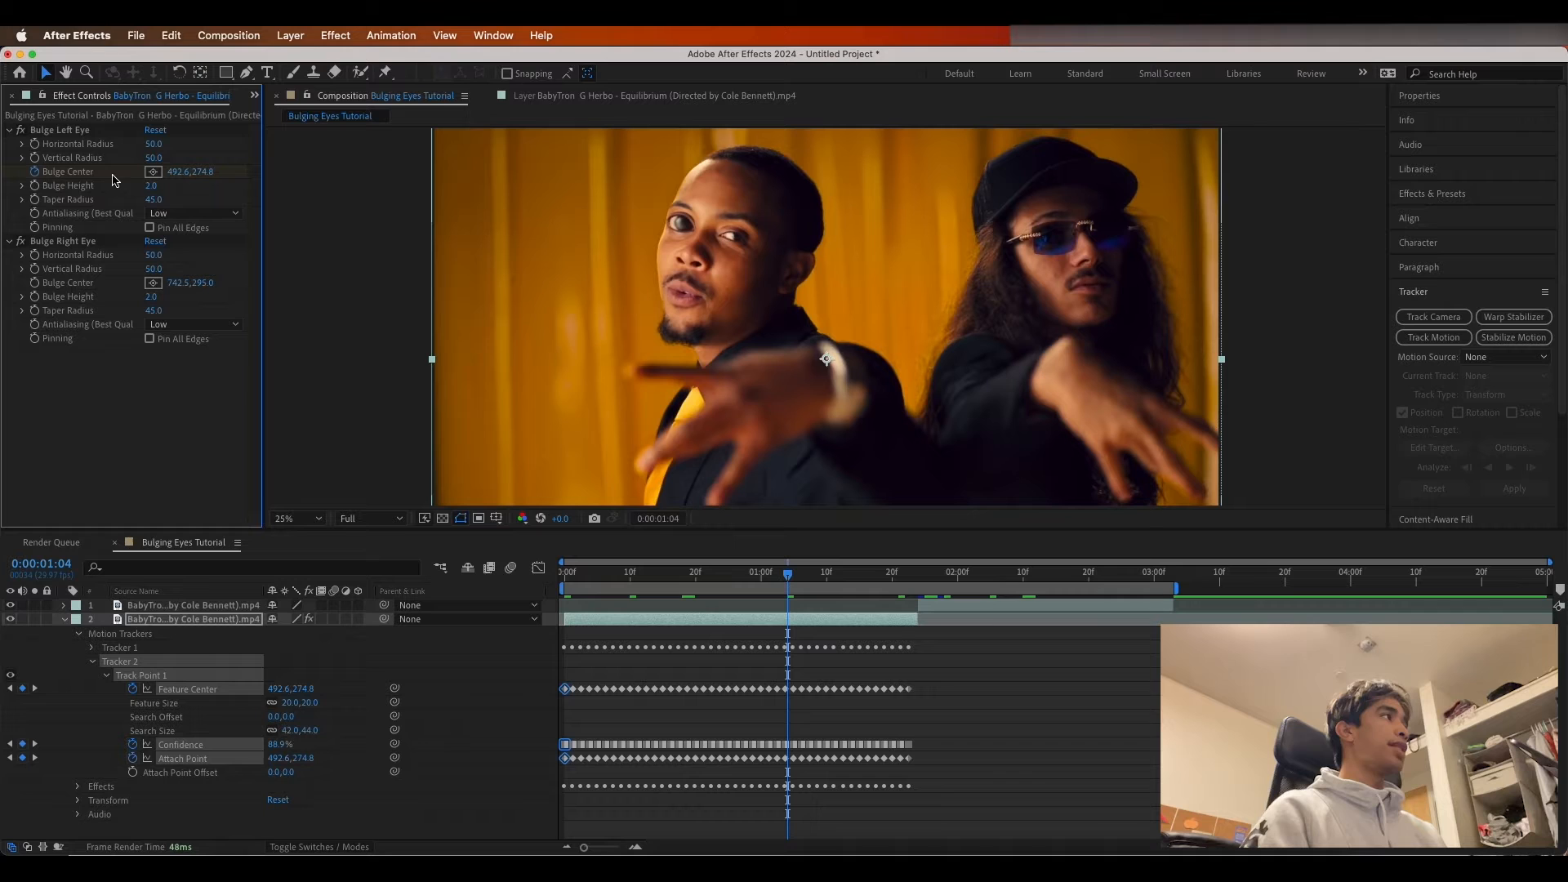
{"action": "left_click", "coordinate": [690, 230]}
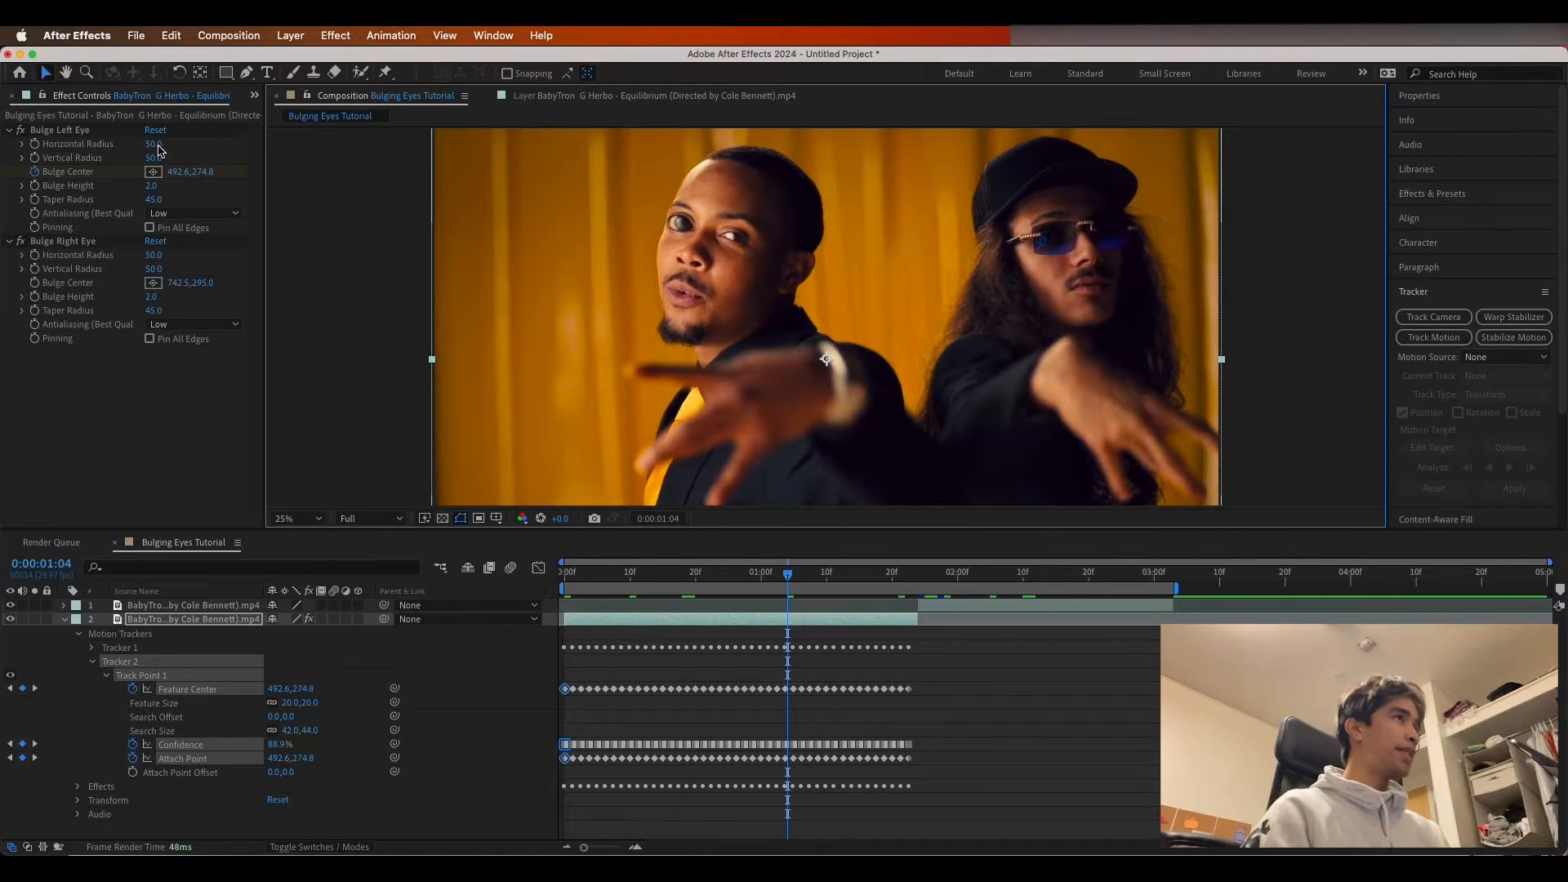
- Select the Bulge Left Eye effect and compare its outline with the eye up close and at an earlier frame
{"action": "left_click", "coordinate": [97, 176]}
{"action": "left_click", "coordinate": [60, 130]}
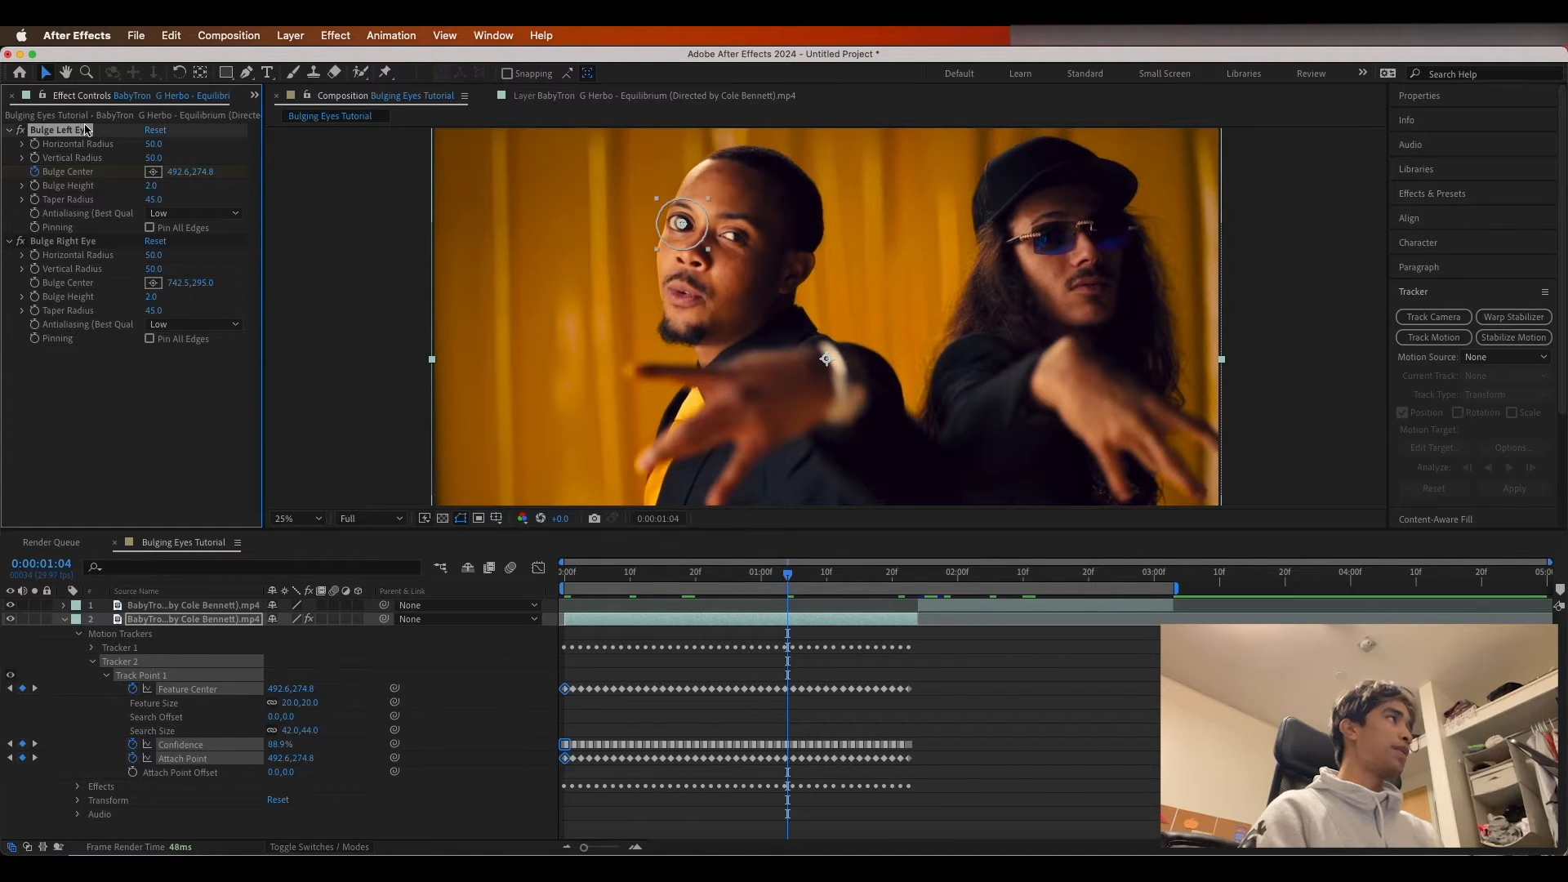
{"action": "scroll", "coordinate": [690, 230], "scroll_direction": "up", "scroll_amount": 5}
{"action": "scroll", "coordinate": [669, 245], "scroll_direction": "down", "scroll_amount": 3}
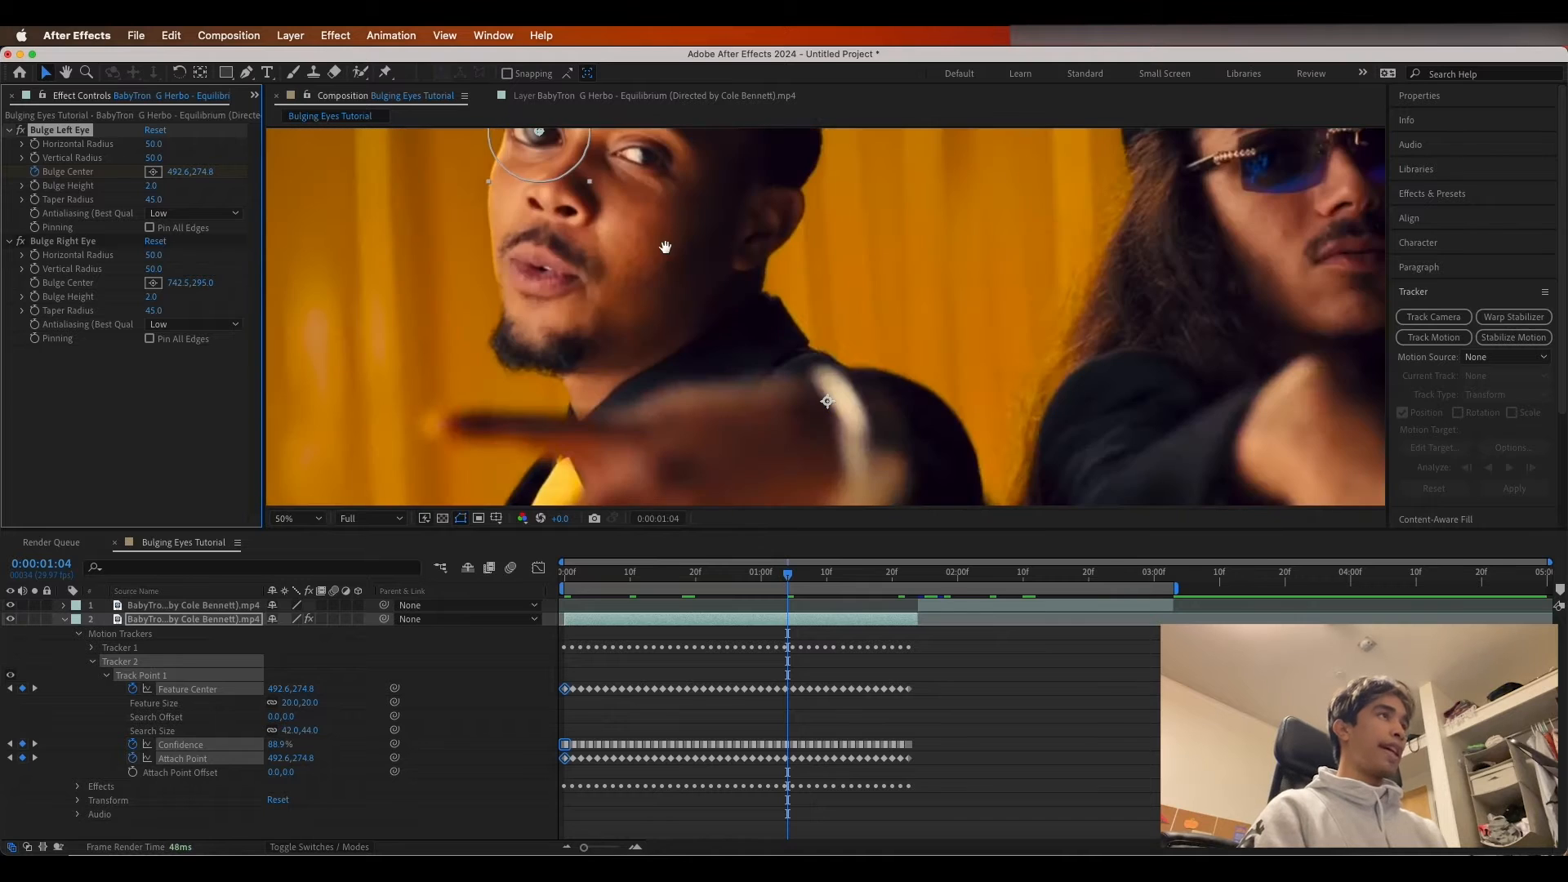
{"action": "key", "text": "h"}
{"action": "left_click_drag", "start_coordinate": [678, 292], "coordinate": [813, 468]}
{"action": "left_click_drag", "start_coordinate": [697, 360], "coordinate": [702, 361]}
{"action": "left_click_drag", "start_coordinate": [791, 577], "coordinate": [623, 571]}
{"action": "key", "text": "comma"}
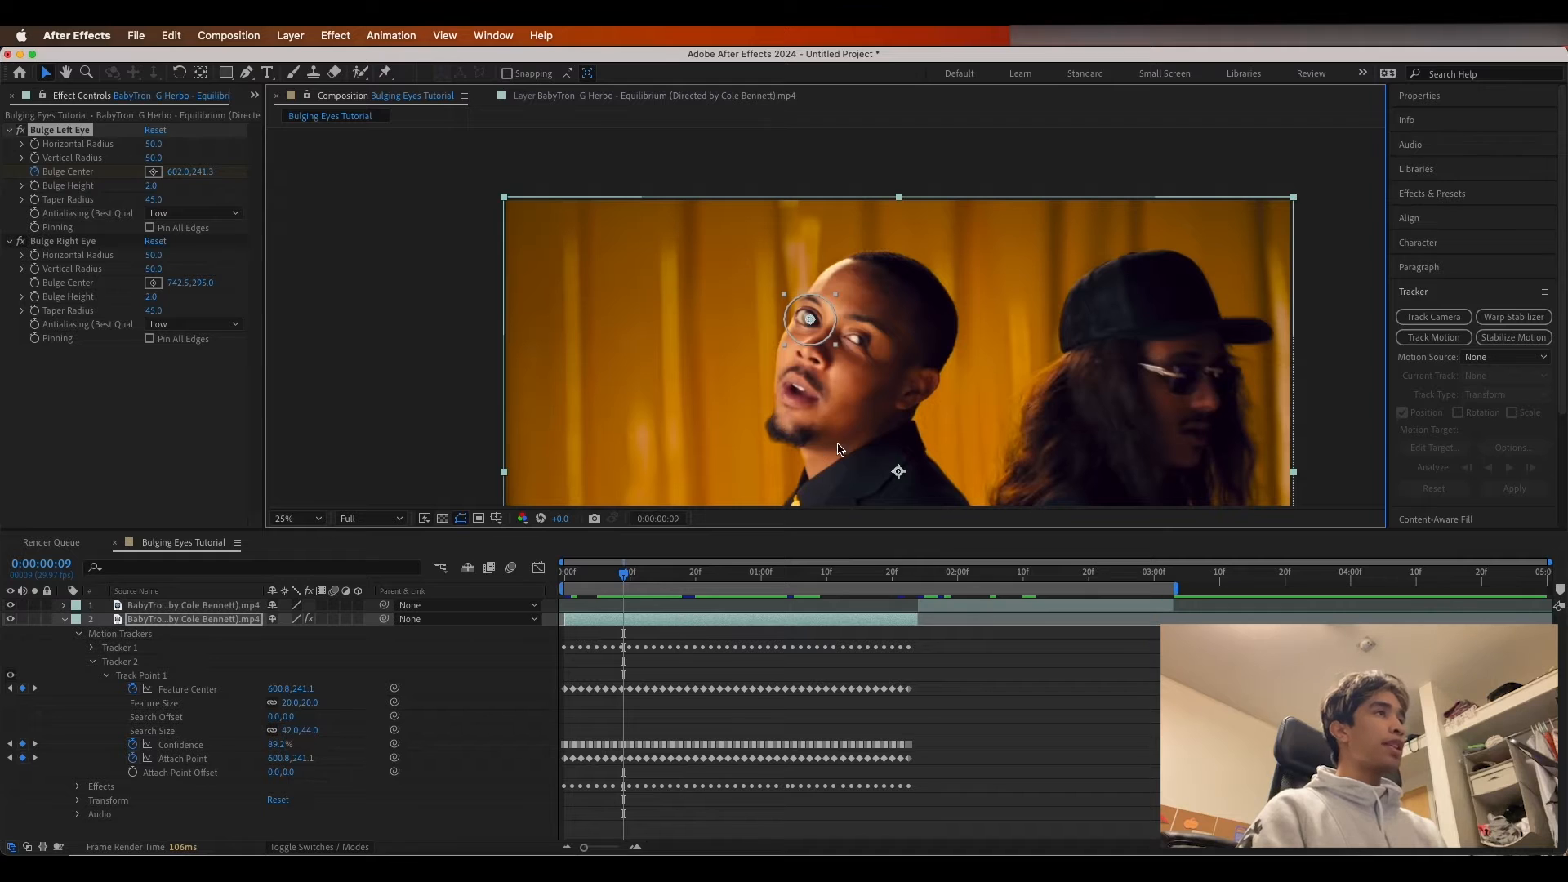
- Create a new motion track from 0:00:00:00 on the lower clip, fit an enlarged track point over the man's other eye and analyze forward
{"action": "left_click", "coordinate": [767, 636]}
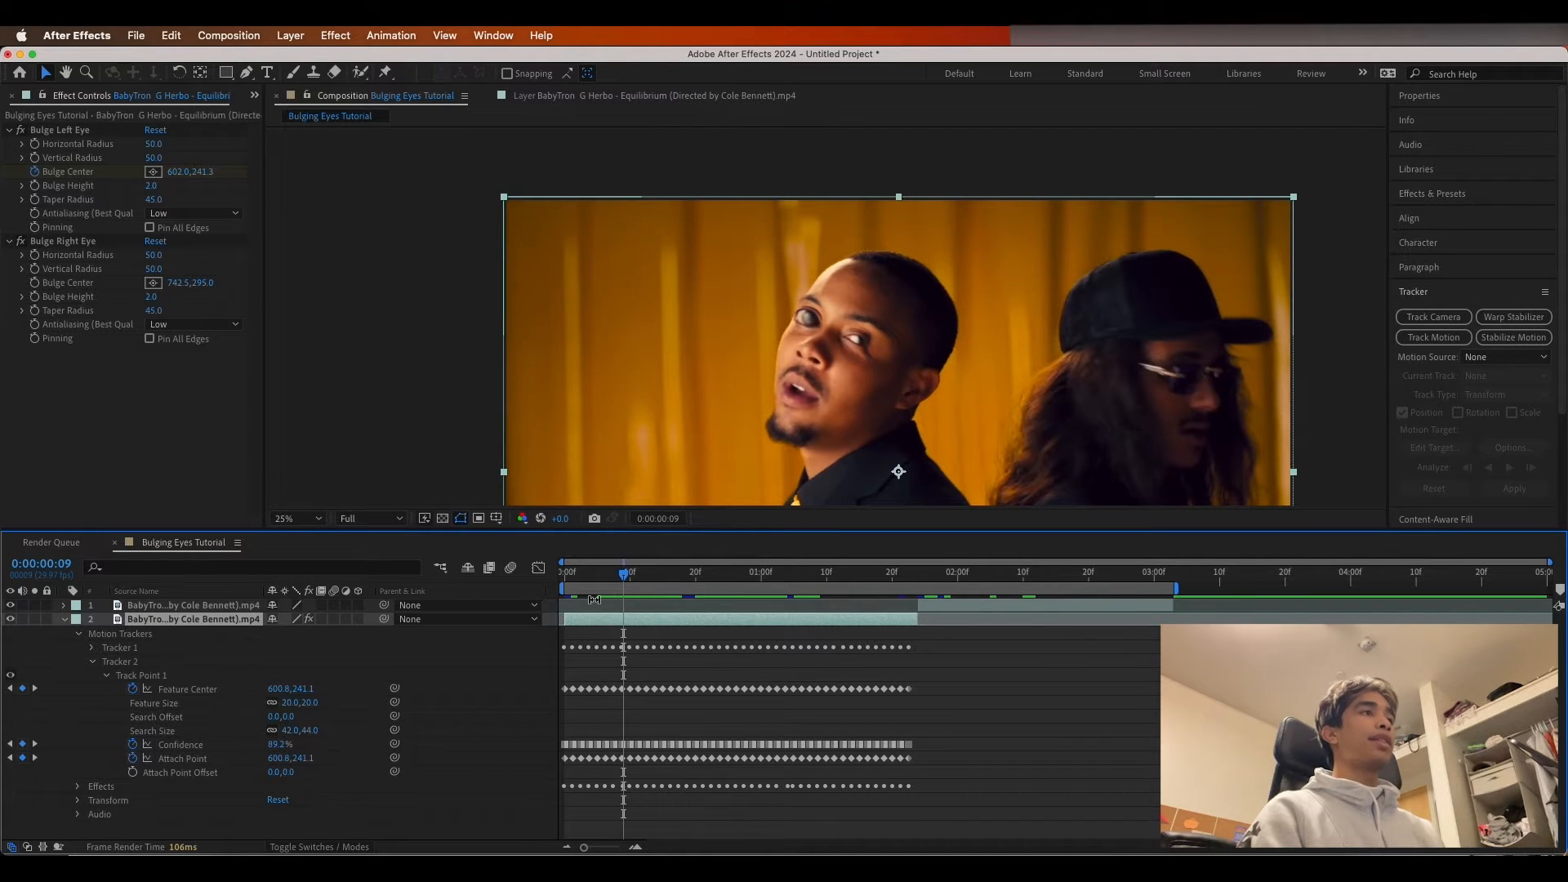
{"action": "left_click_drag", "start_coordinate": [623, 580], "coordinate": [564, 575]}
{"action": "left_click", "coordinate": [1433, 337]}
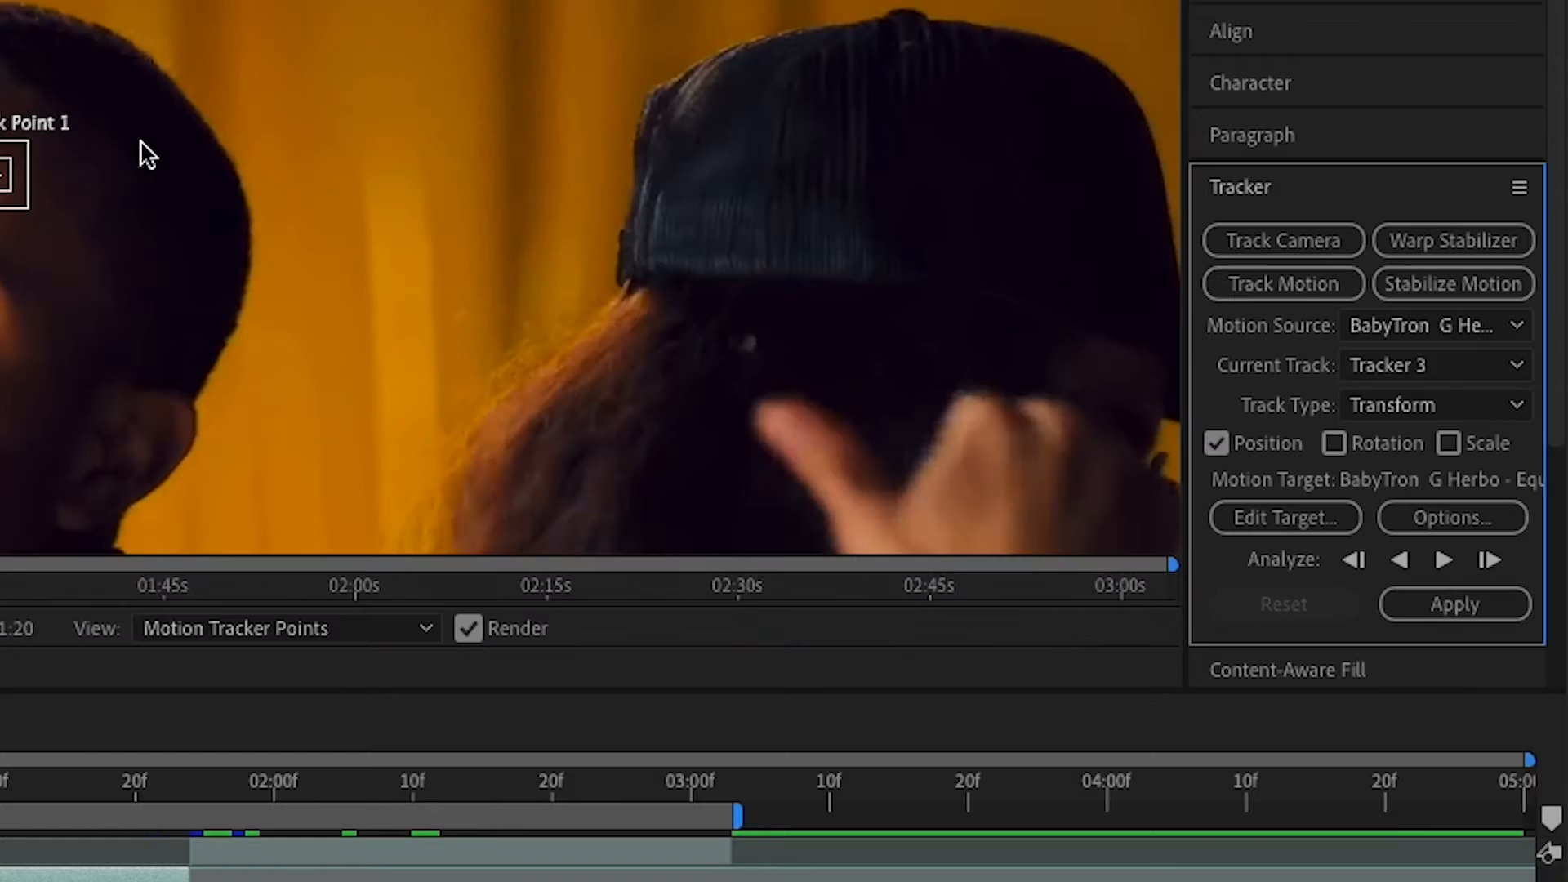
{"action": "left_click_drag", "start_coordinate": [840, 291], "coordinate": [811, 358]}
{"action": "key", "text": "period"}
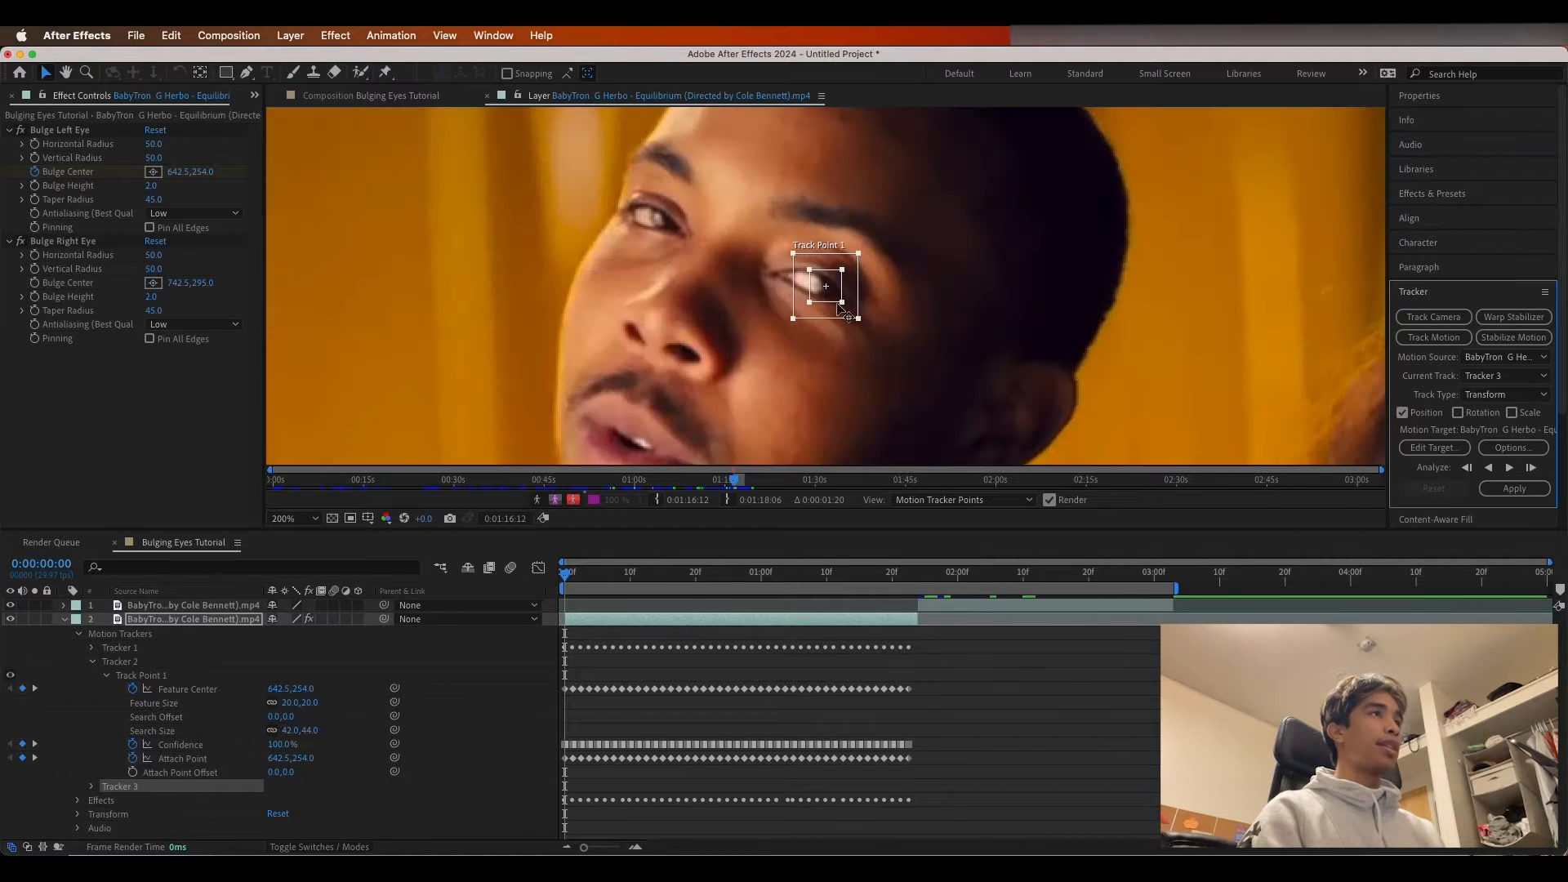
{"action": "left_click_drag", "start_coordinate": [841, 303], "coordinate": [848, 308]}
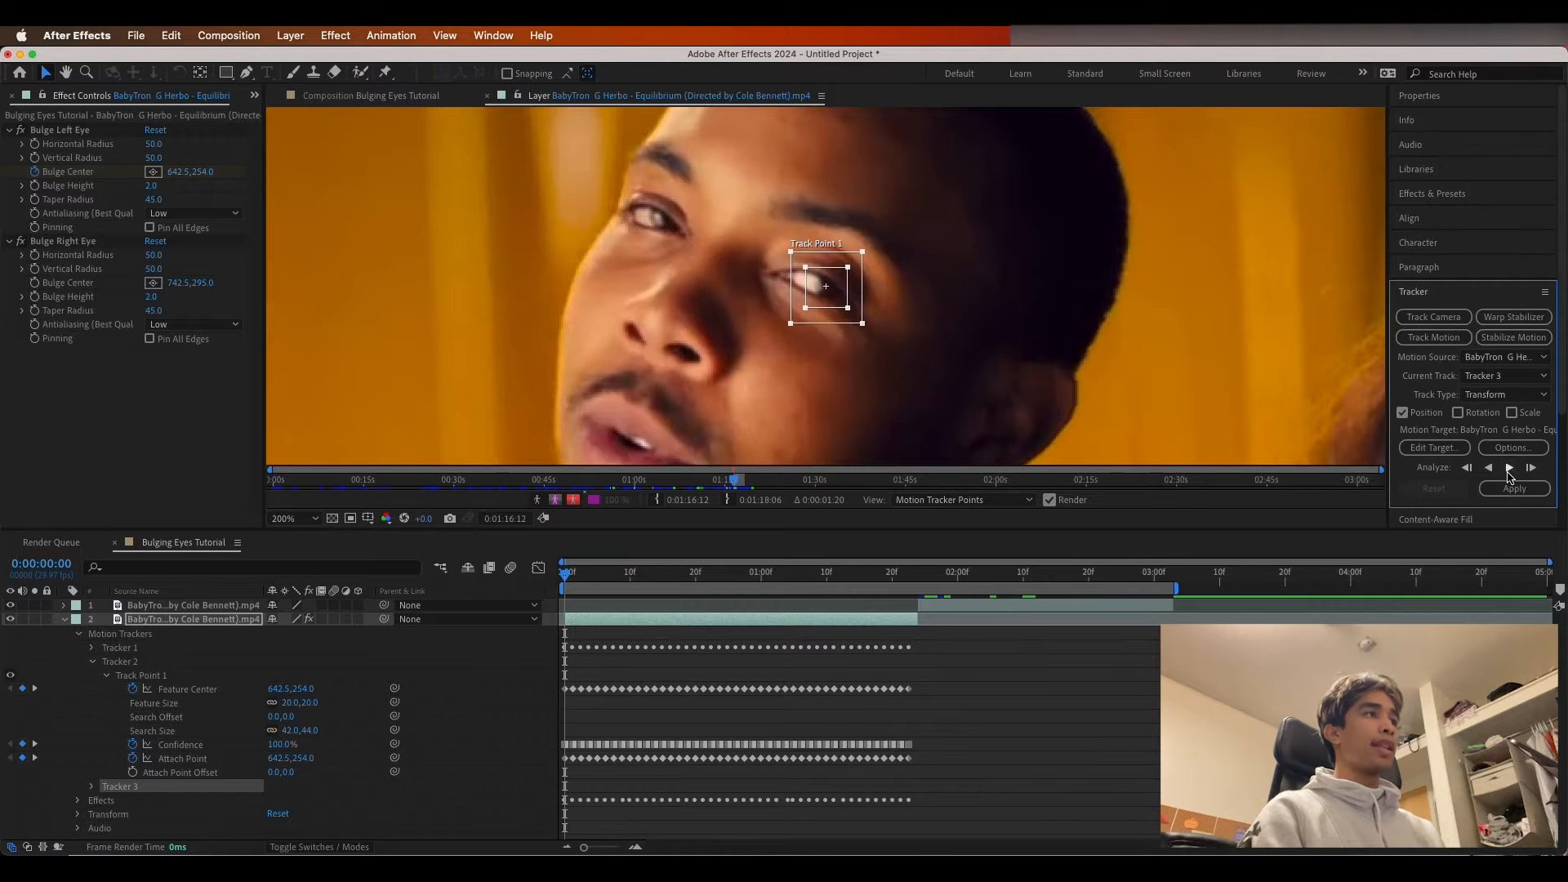
{"action": "left_click", "coordinate": [1509, 467]}
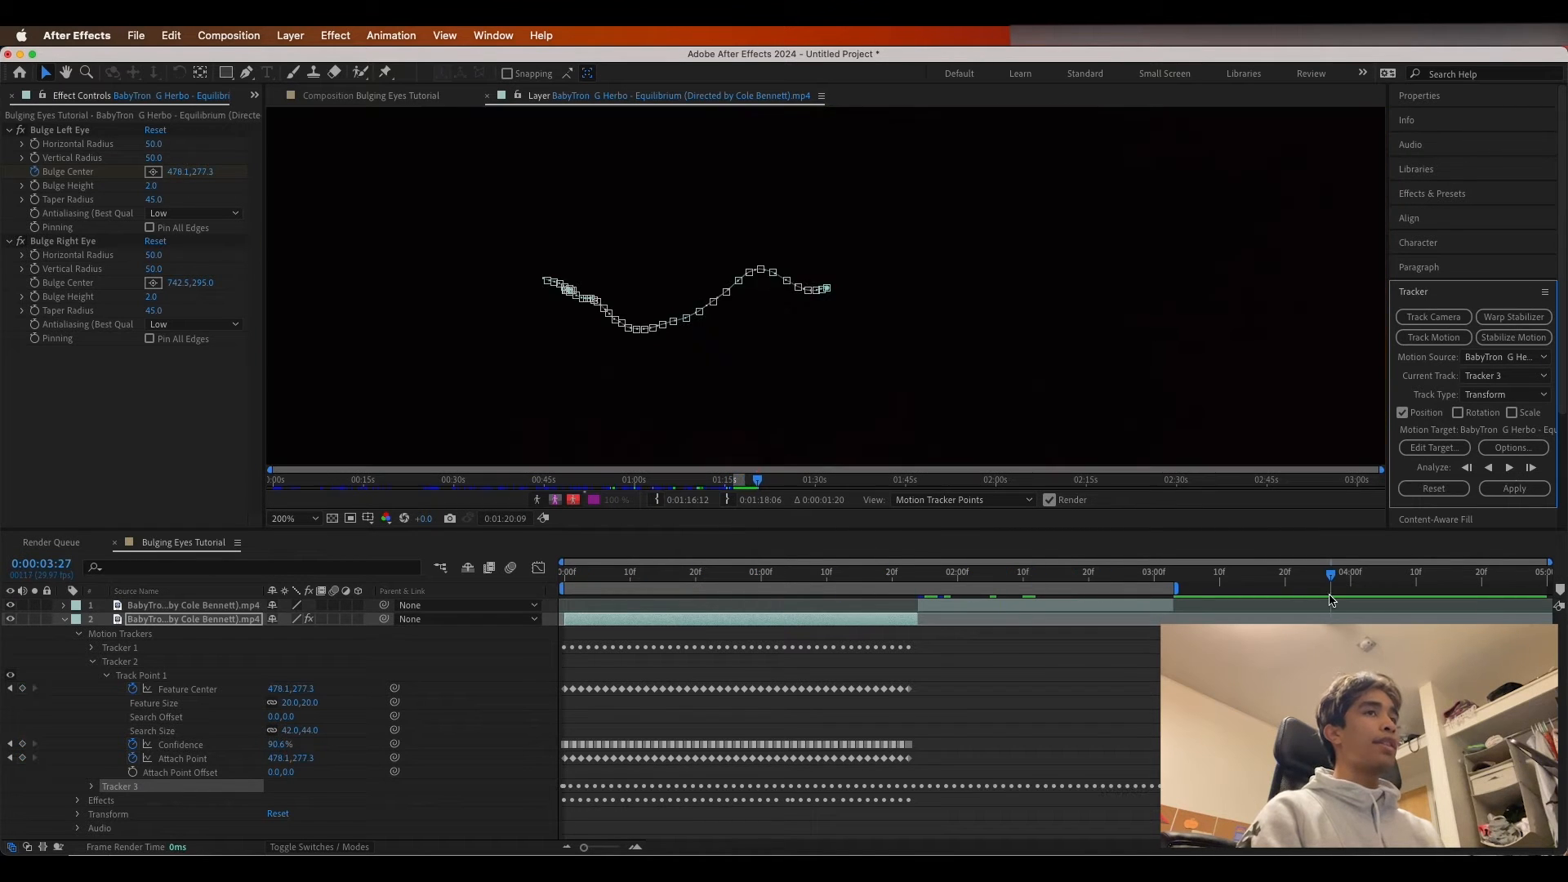
- Target the new track on the lower clip at the Bulge Right Eye/Bulge Center effect point and apply its motion in X and Y
{"action": "left_click_drag", "start_coordinate": [1331, 600], "coordinate": [905, 582]}
{"action": "left_click", "coordinate": [947, 608]}
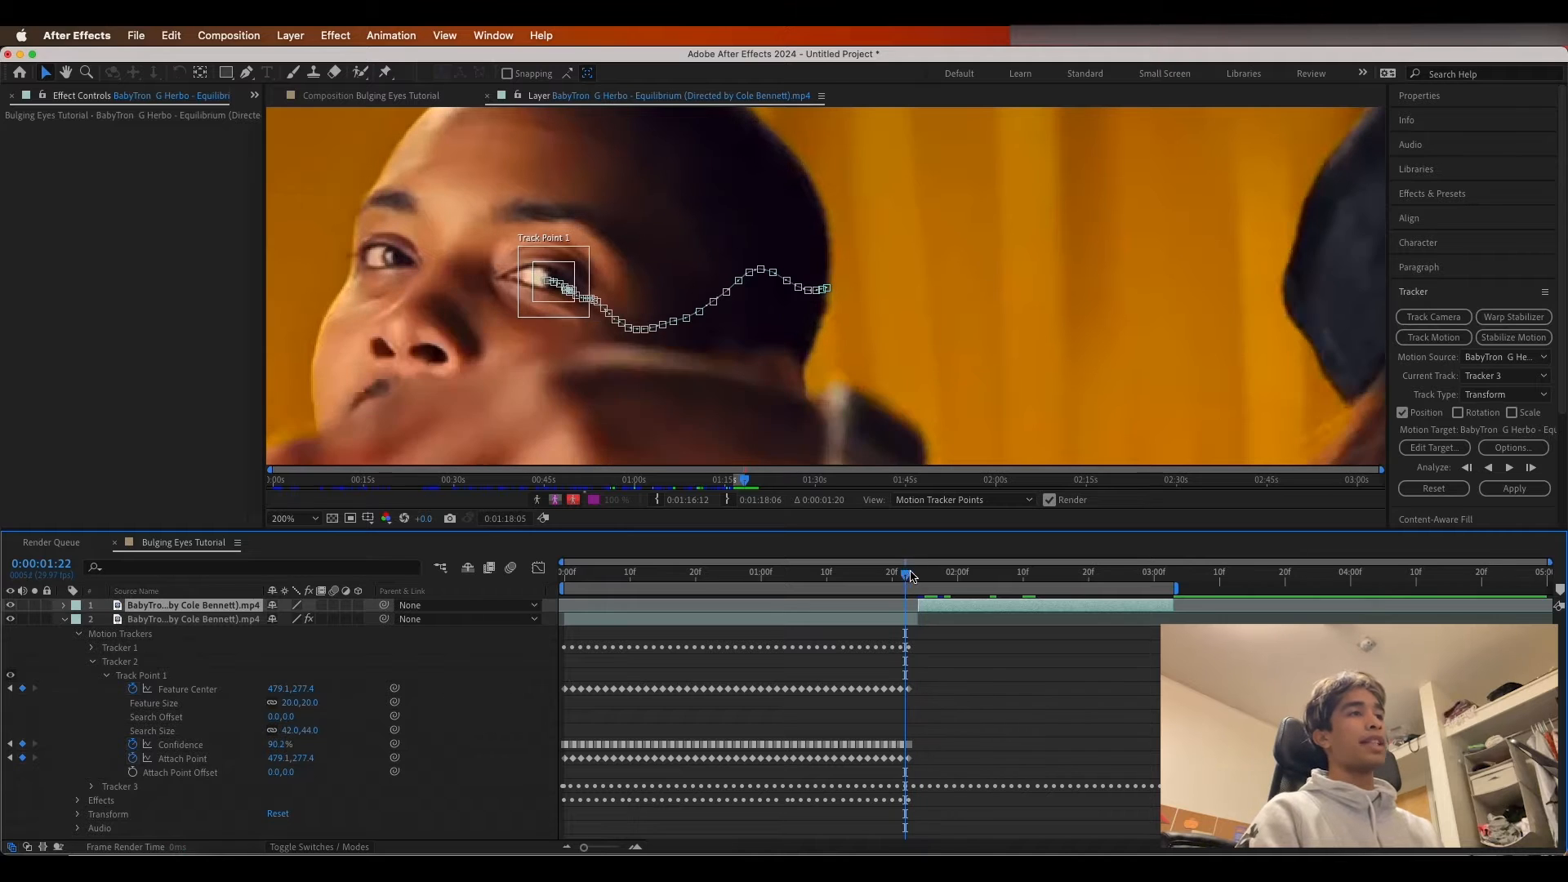
{"action": "left_click", "coordinate": [912, 577]}
{"action": "left_click", "coordinate": [903, 620]}
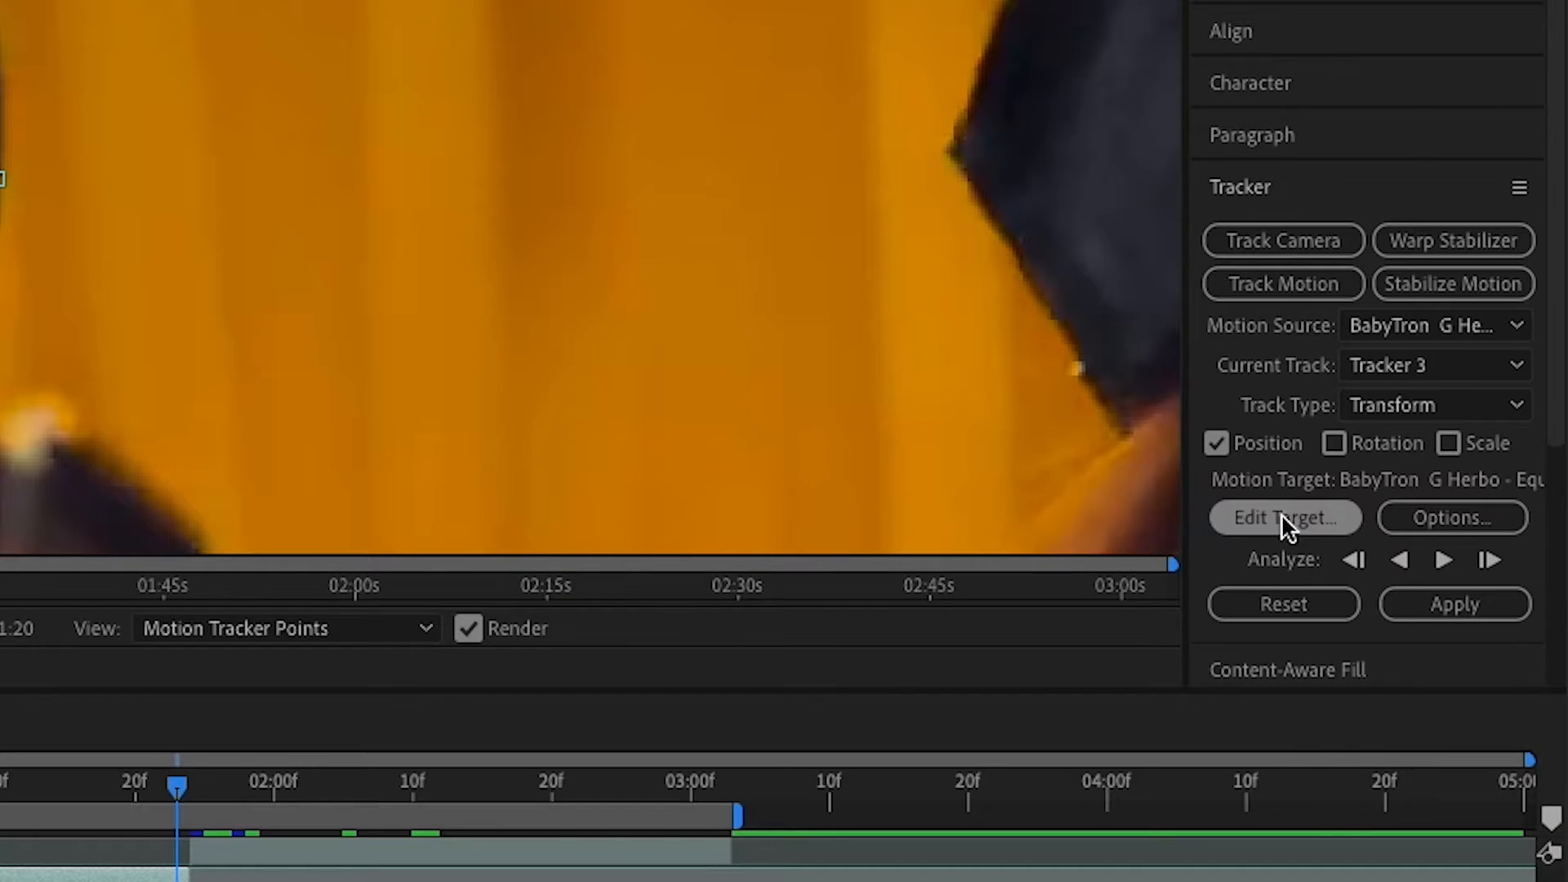
{"action": "left_click", "coordinate": [1435, 450]}
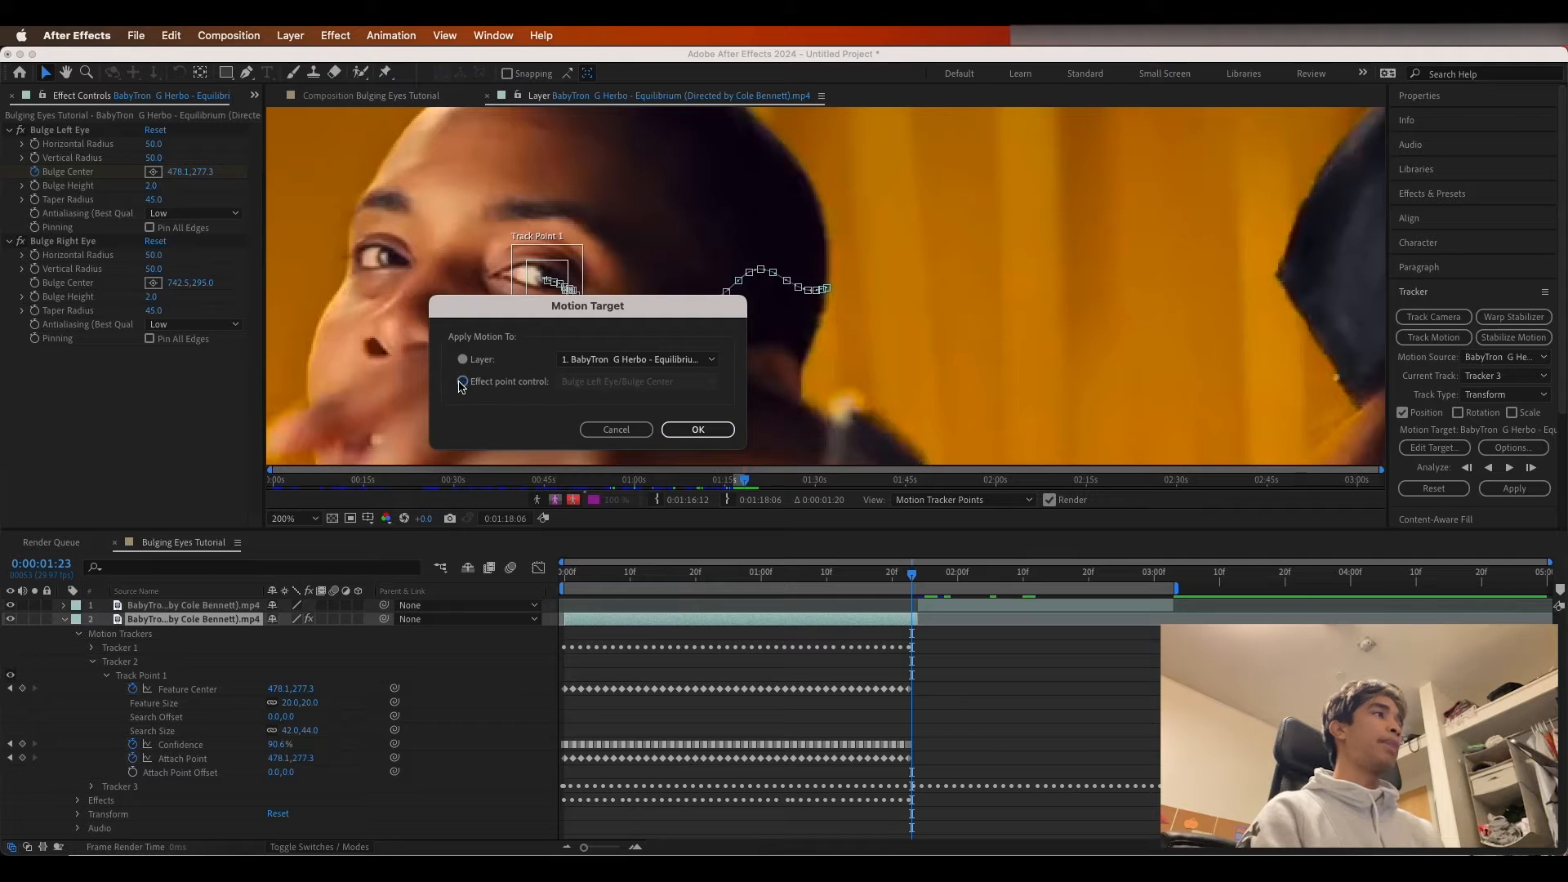
{"action": "left_click", "coordinate": [462, 382]}
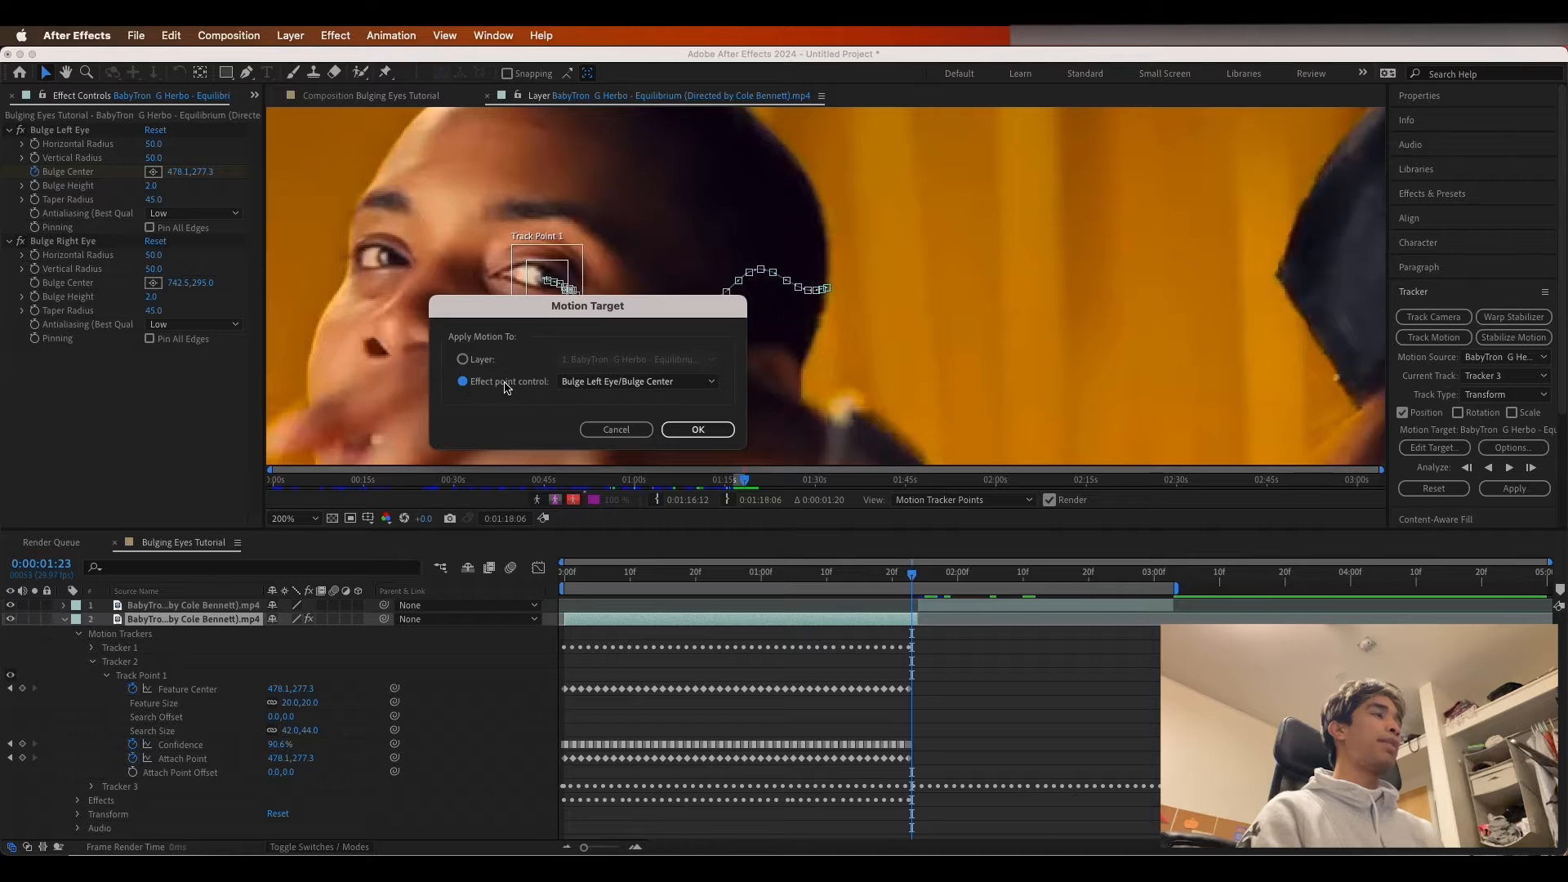
{"action": "left_click", "coordinate": [586, 384]}
{"action": "left_click", "coordinate": [597, 402]}
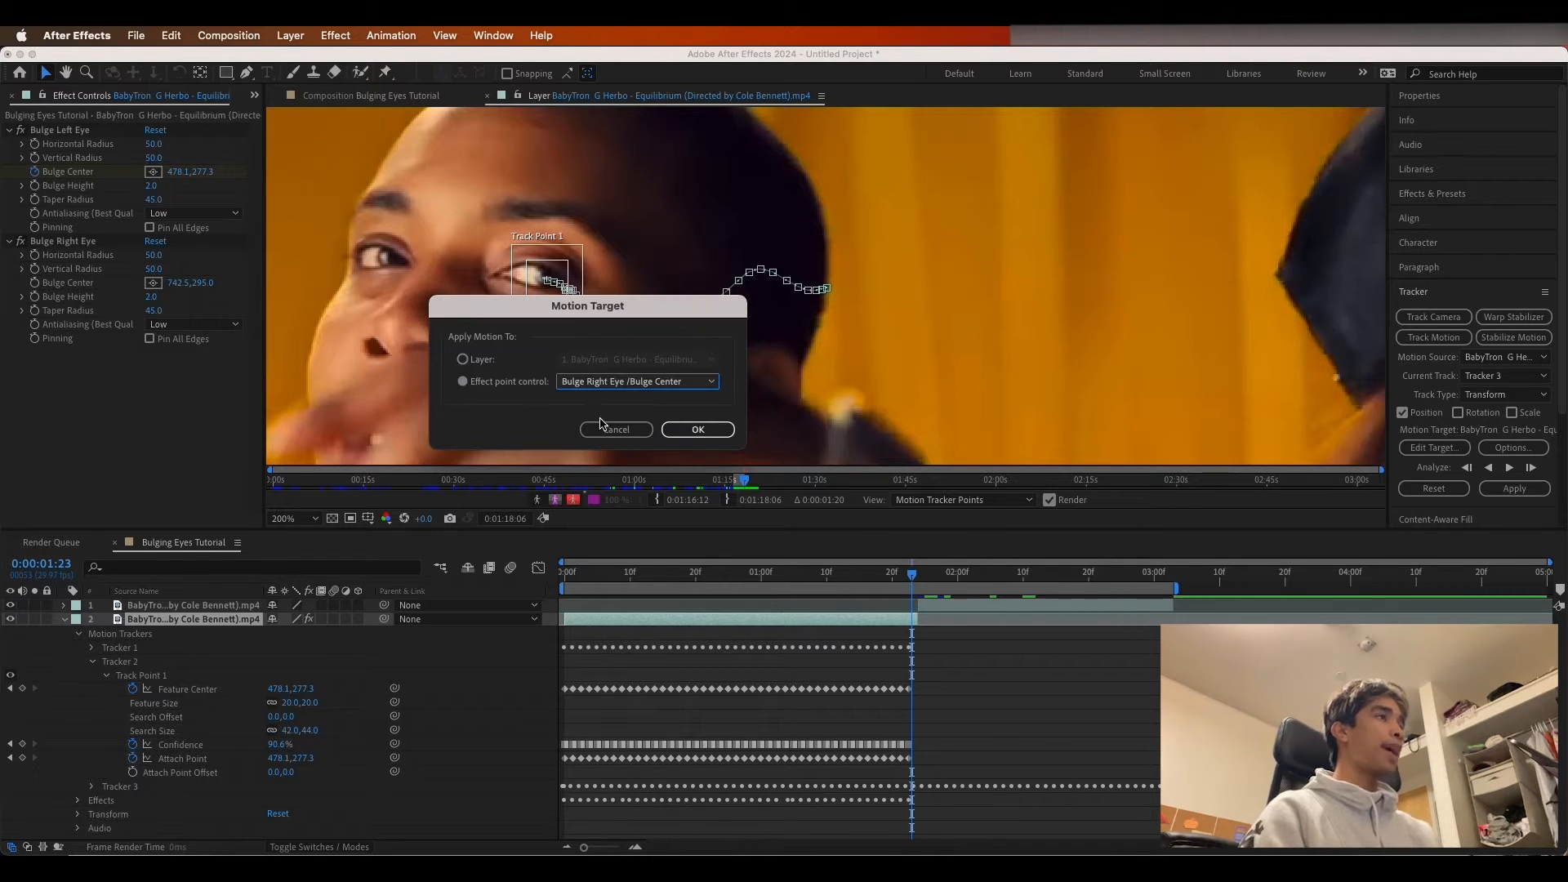
{"action": "left_click", "coordinate": [716, 428]}
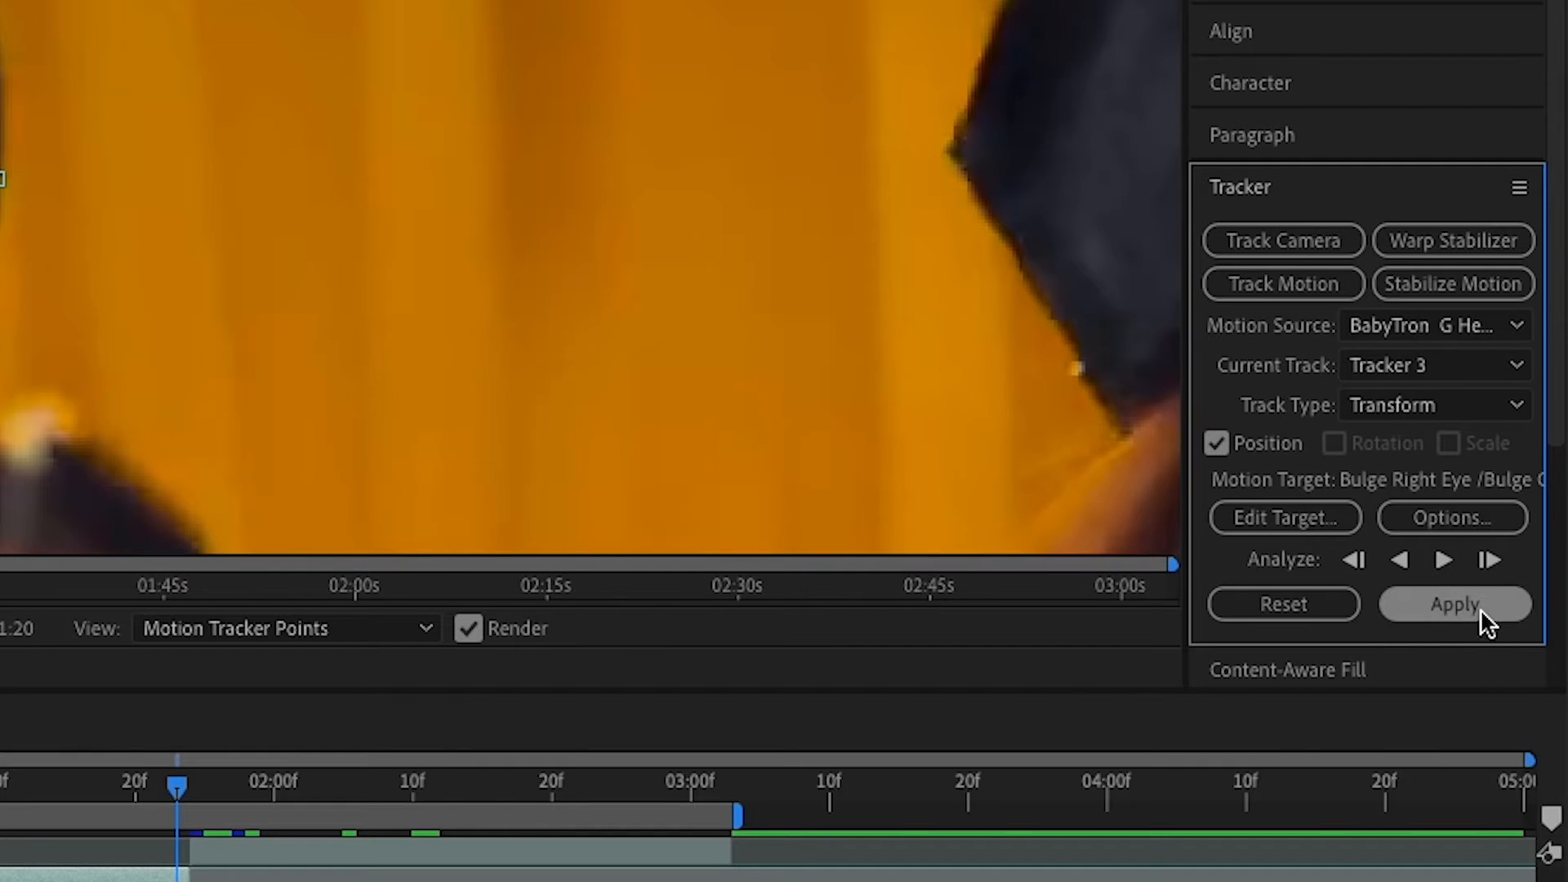
{"action": "left_click", "coordinate": [1529, 490]}
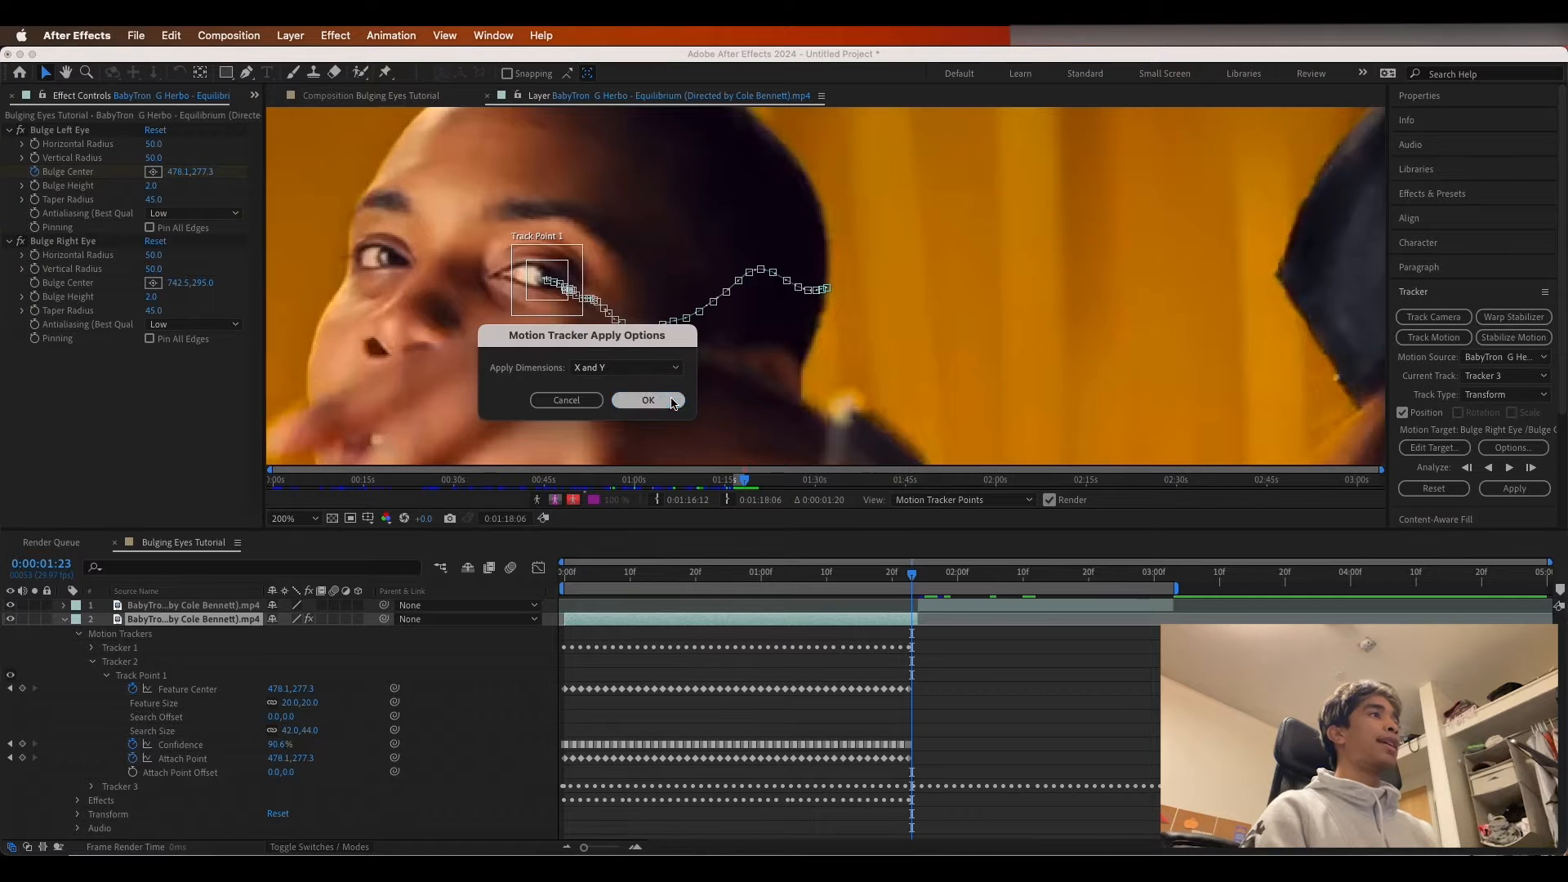
{"action": "left_click", "coordinate": [648, 400]}
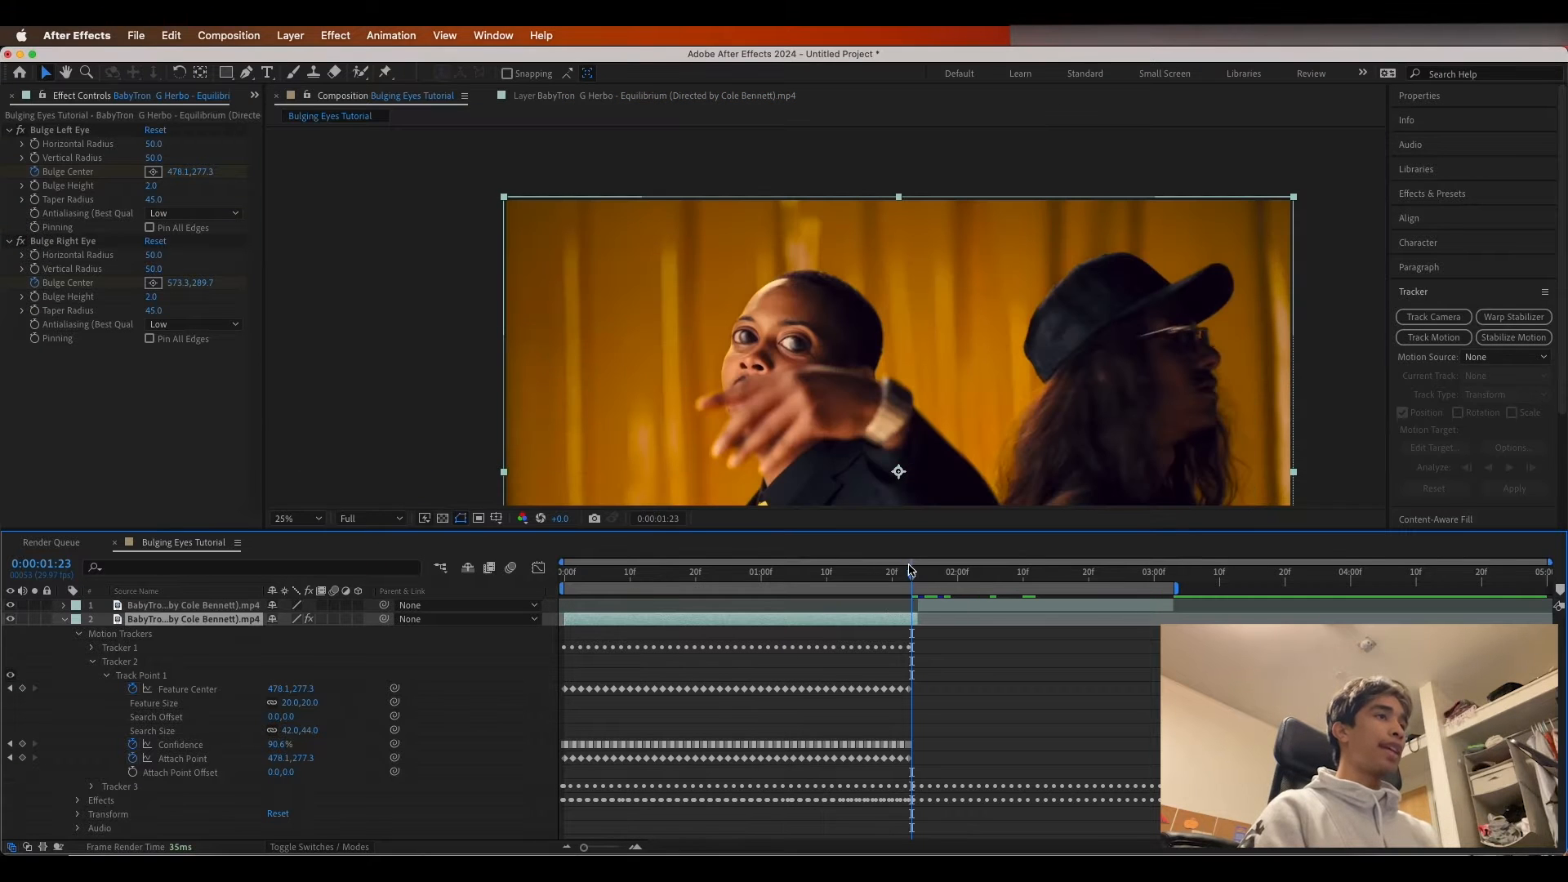
- Play back the composition from the start to check that both bulges follow the man's eyes
{"action": "key", "text": "Home"}
{"action": "key", "text": "space"}
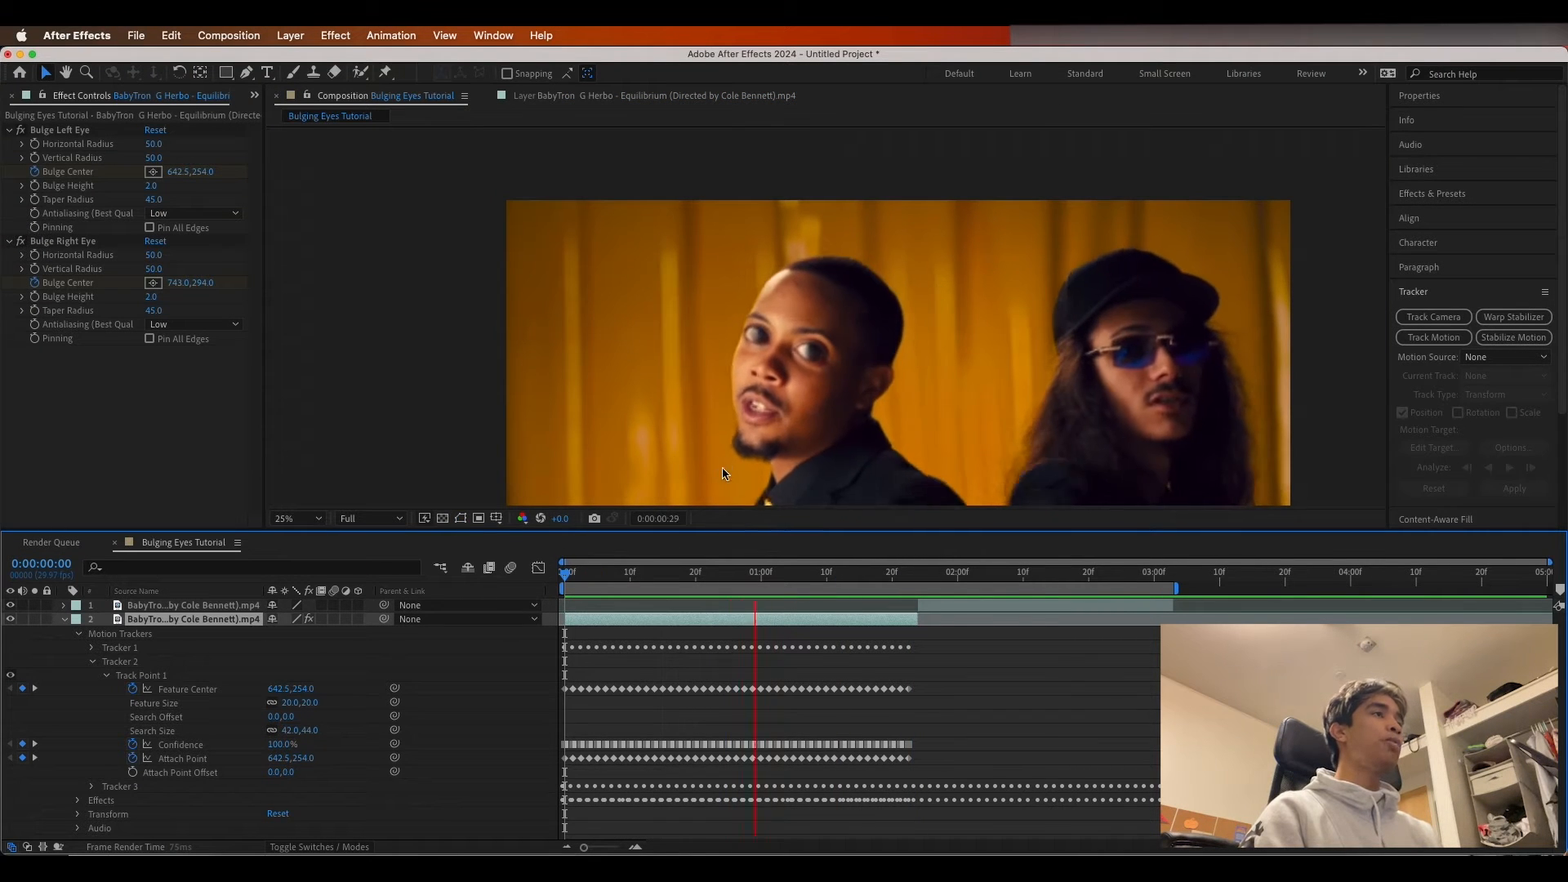
{"action": "key", "text": "space"}
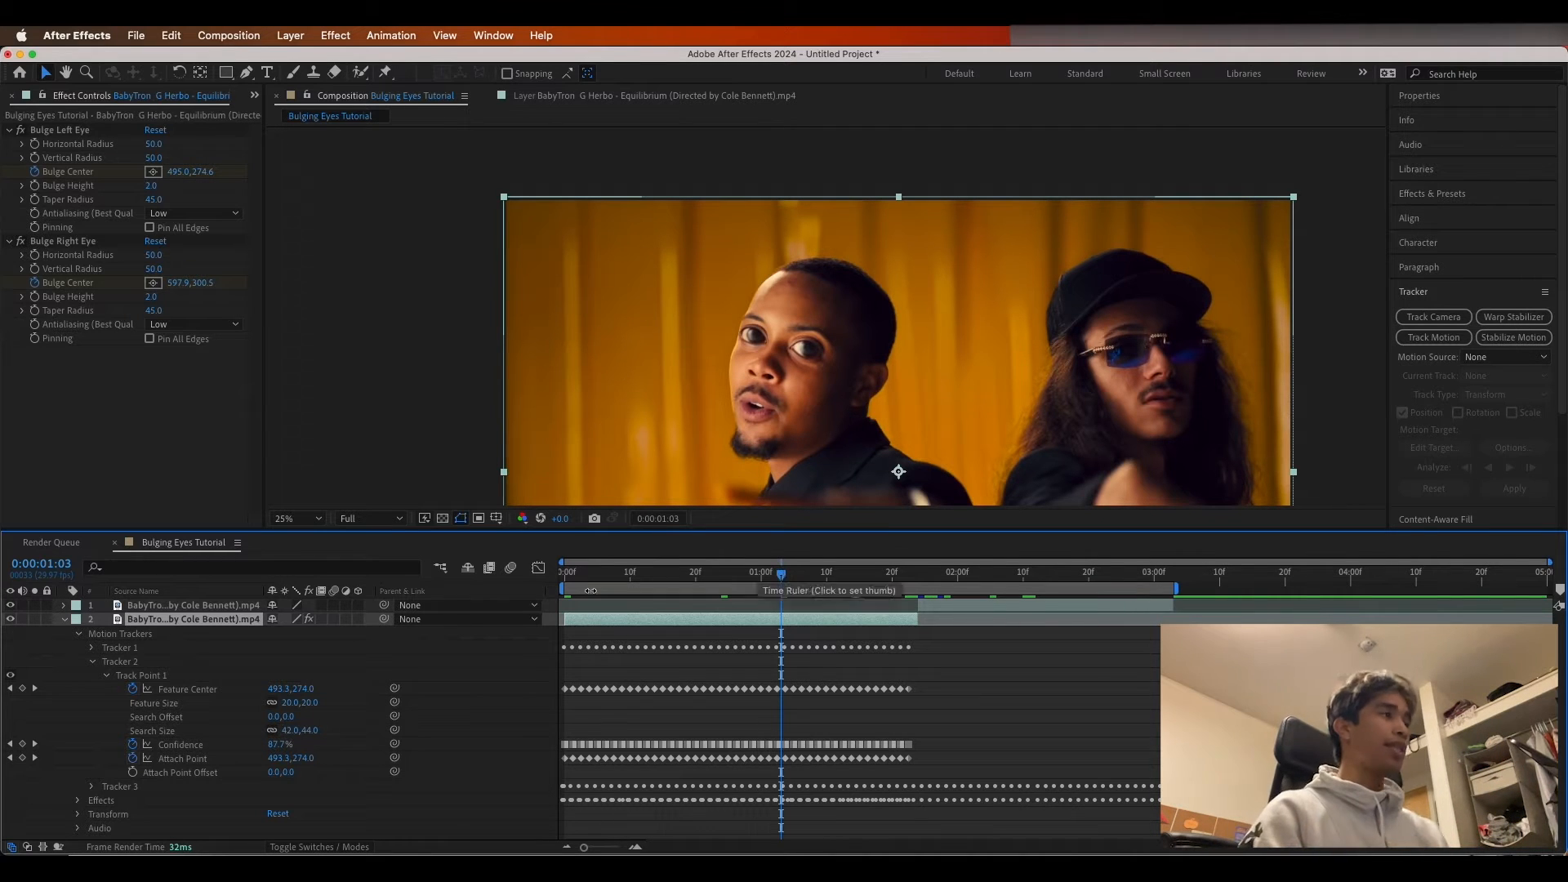
- Collapse the lower clip's motion trackers and expand the Bulge Left Eye and Bulge Right Eye effect properties in the timeline
{"action": "left_click", "coordinate": [93, 662]}
{"action": "left_click", "coordinate": [78, 634]}
{"action": "left_click", "coordinate": [77, 648]}
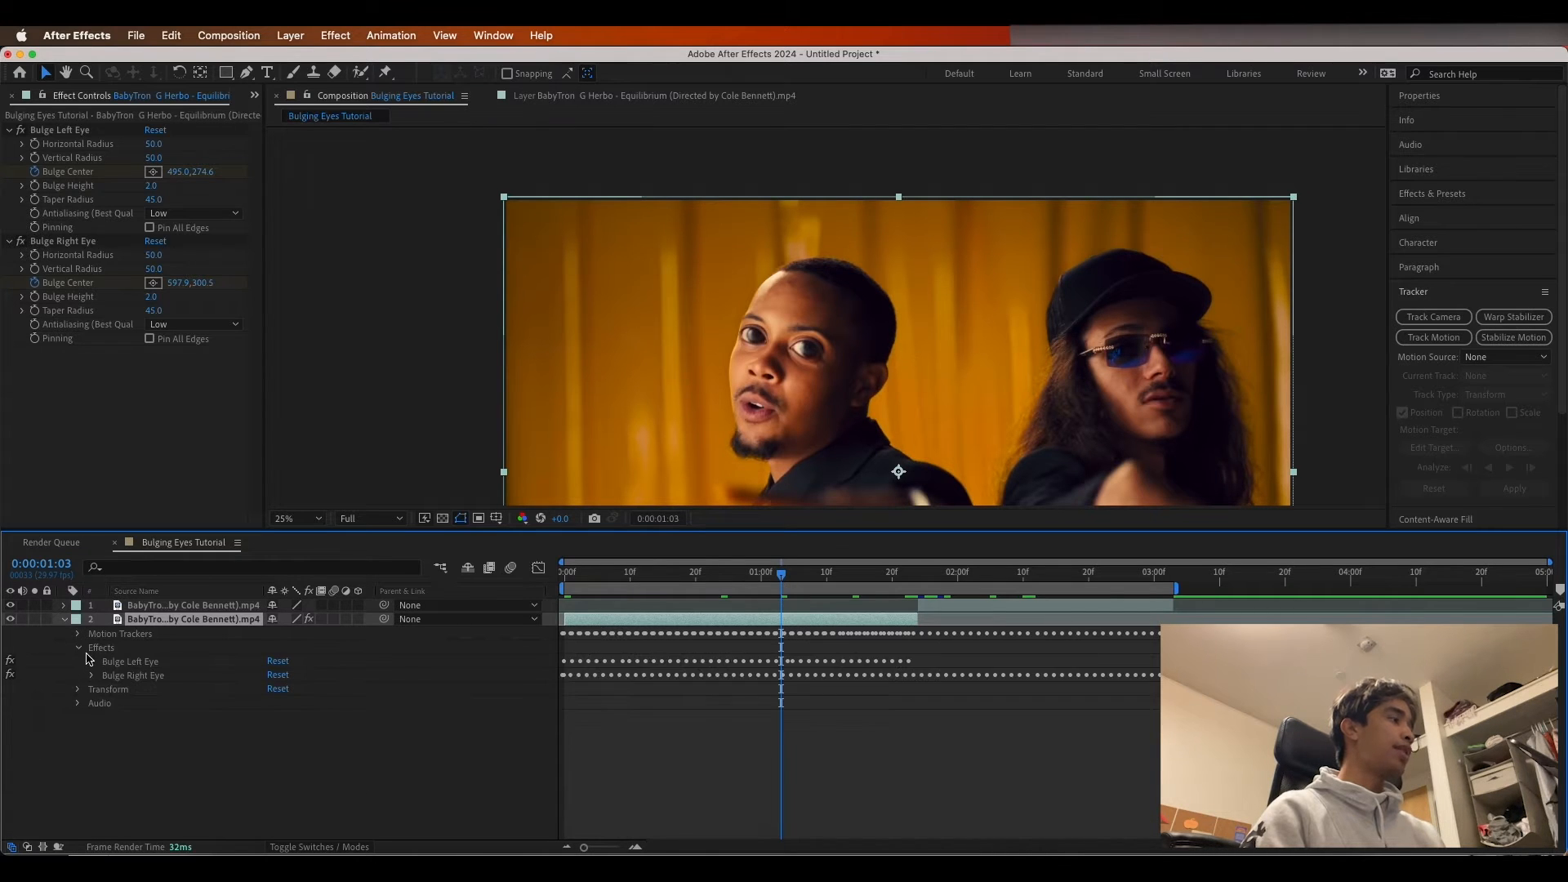
{"action": "left_click", "coordinate": [92, 661]}
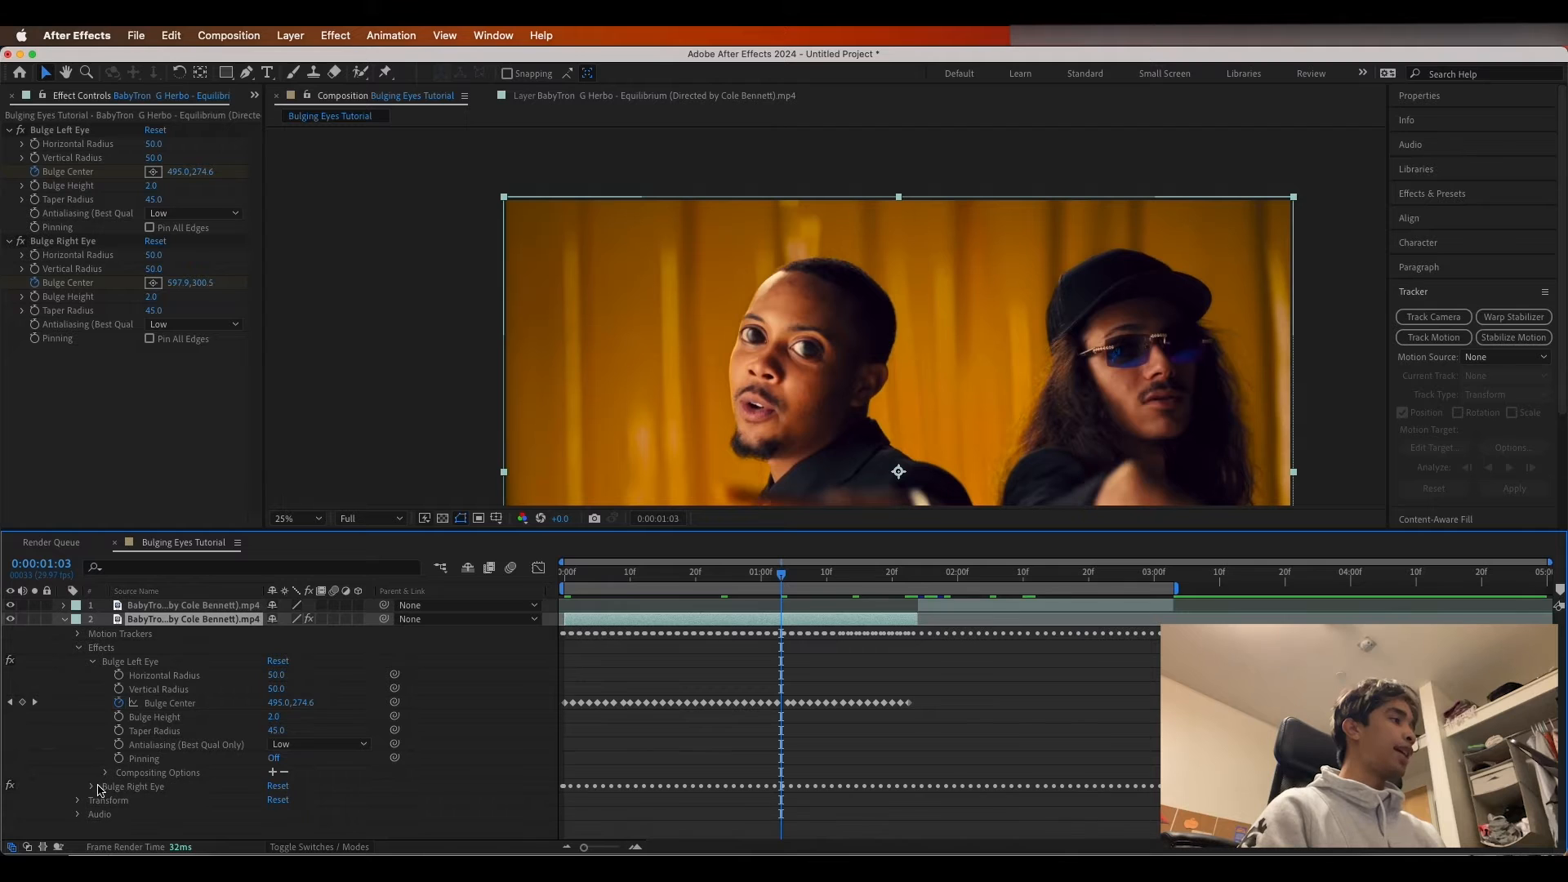
{"action": "left_click", "coordinate": [90, 787]}
{"action": "scroll", "coordinate": [94, 790], "scroll_direction": "down", "scroll_amount": 2}
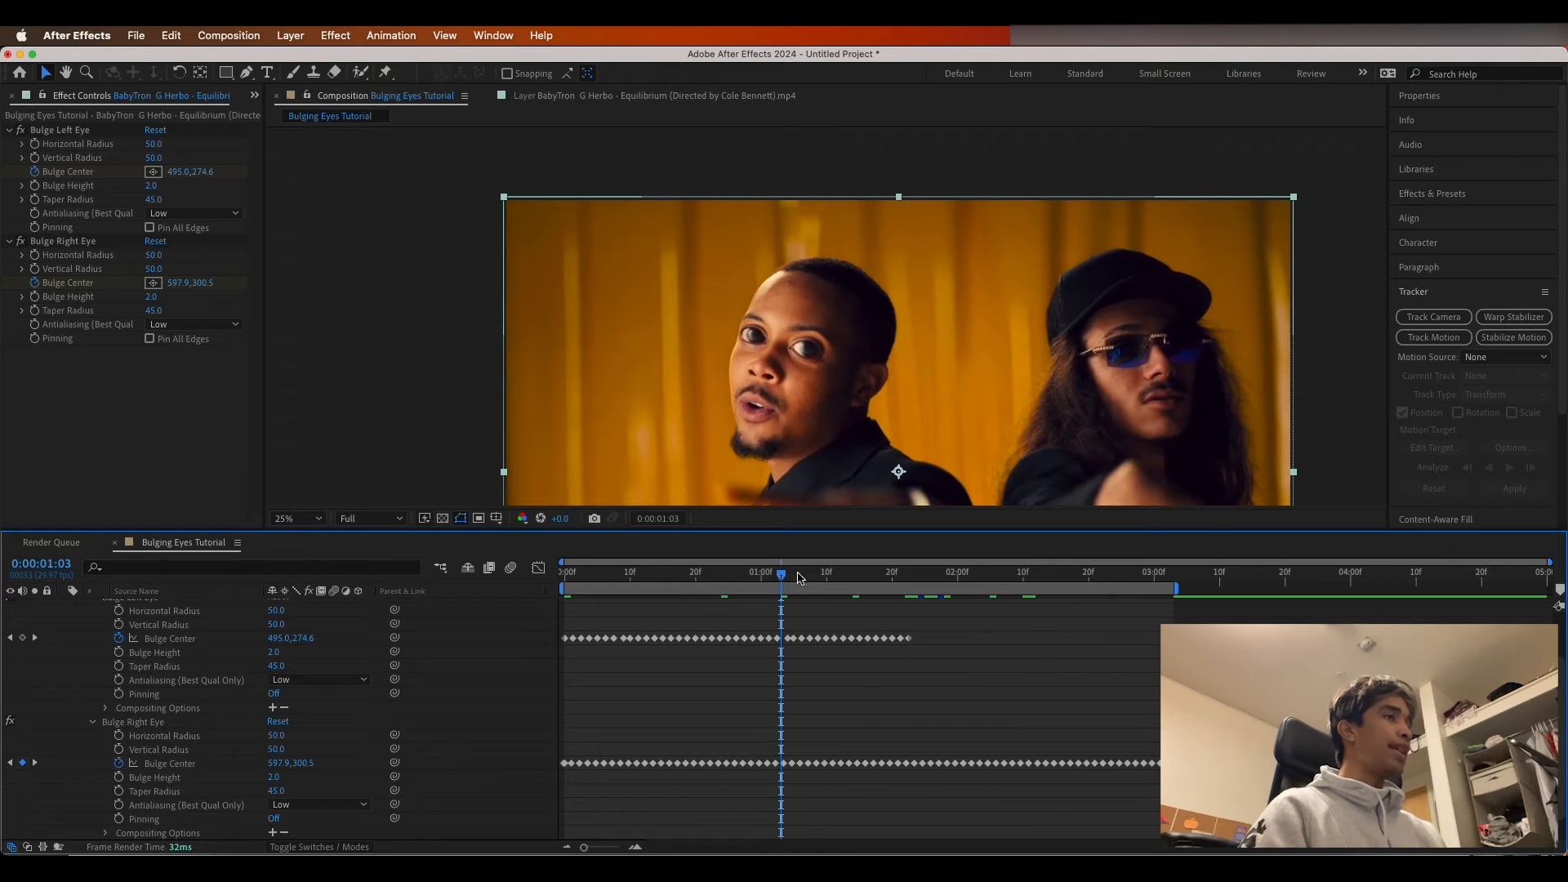
- Enable Bulge Height keyframing at 0:00:00:24 for both the Bulge Left Eye and Bulge Right Eye effects
{"action": "left_click_drag", "start_coordinate": [781, 580], "coordinate": [439, 631]}
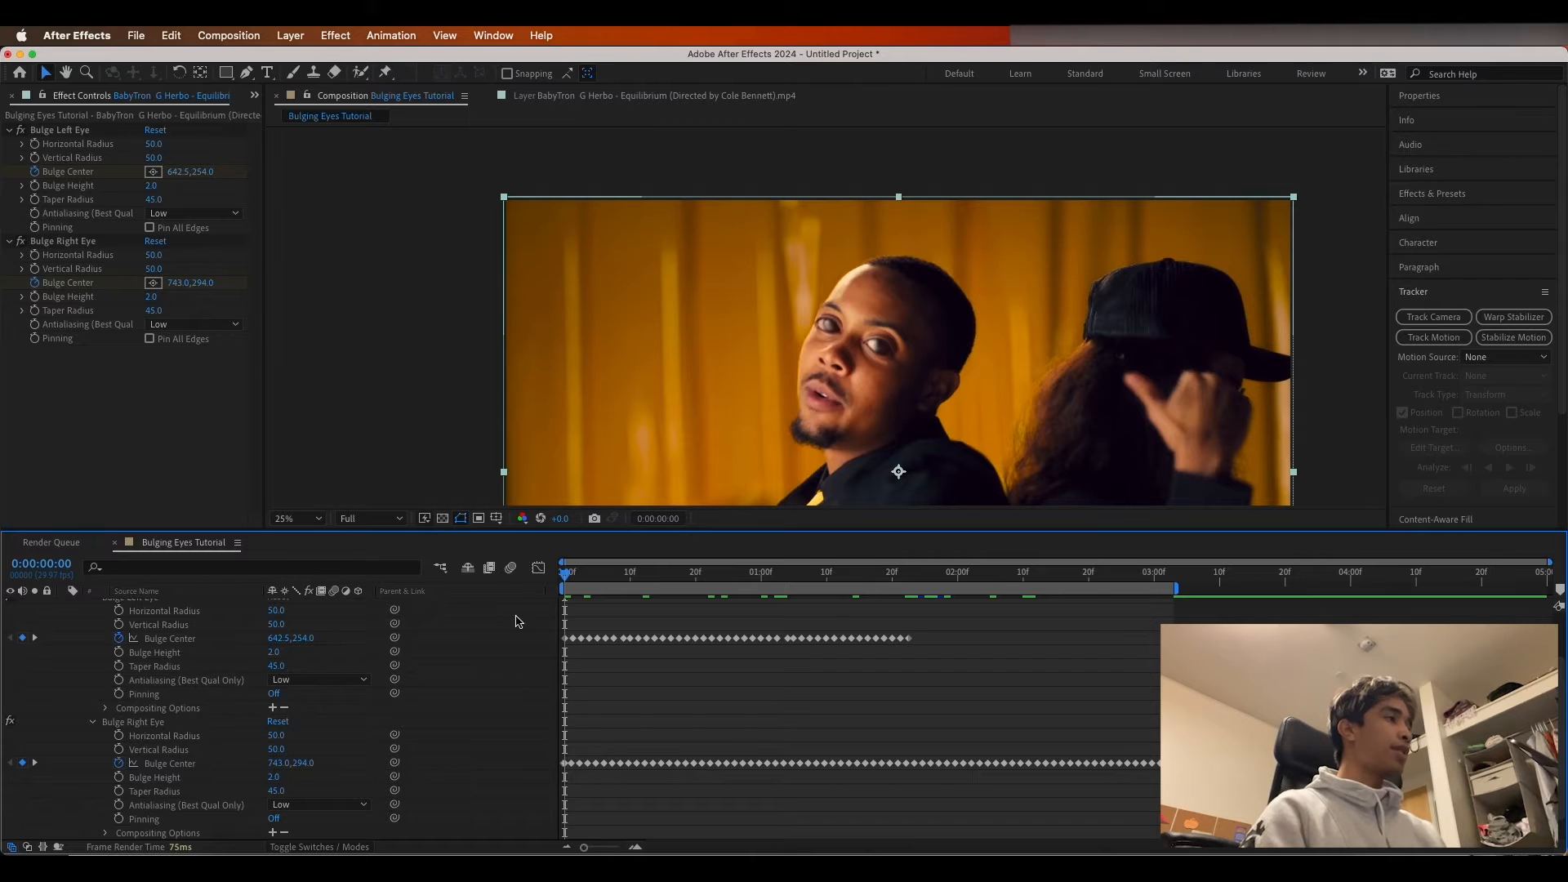
{"action": "left_click_drag", "start_coordinate": [570, 577], "coordinate": [728, 575]}
{"action": "key", "text": "space"}
{"action": "key", "text": "space"}
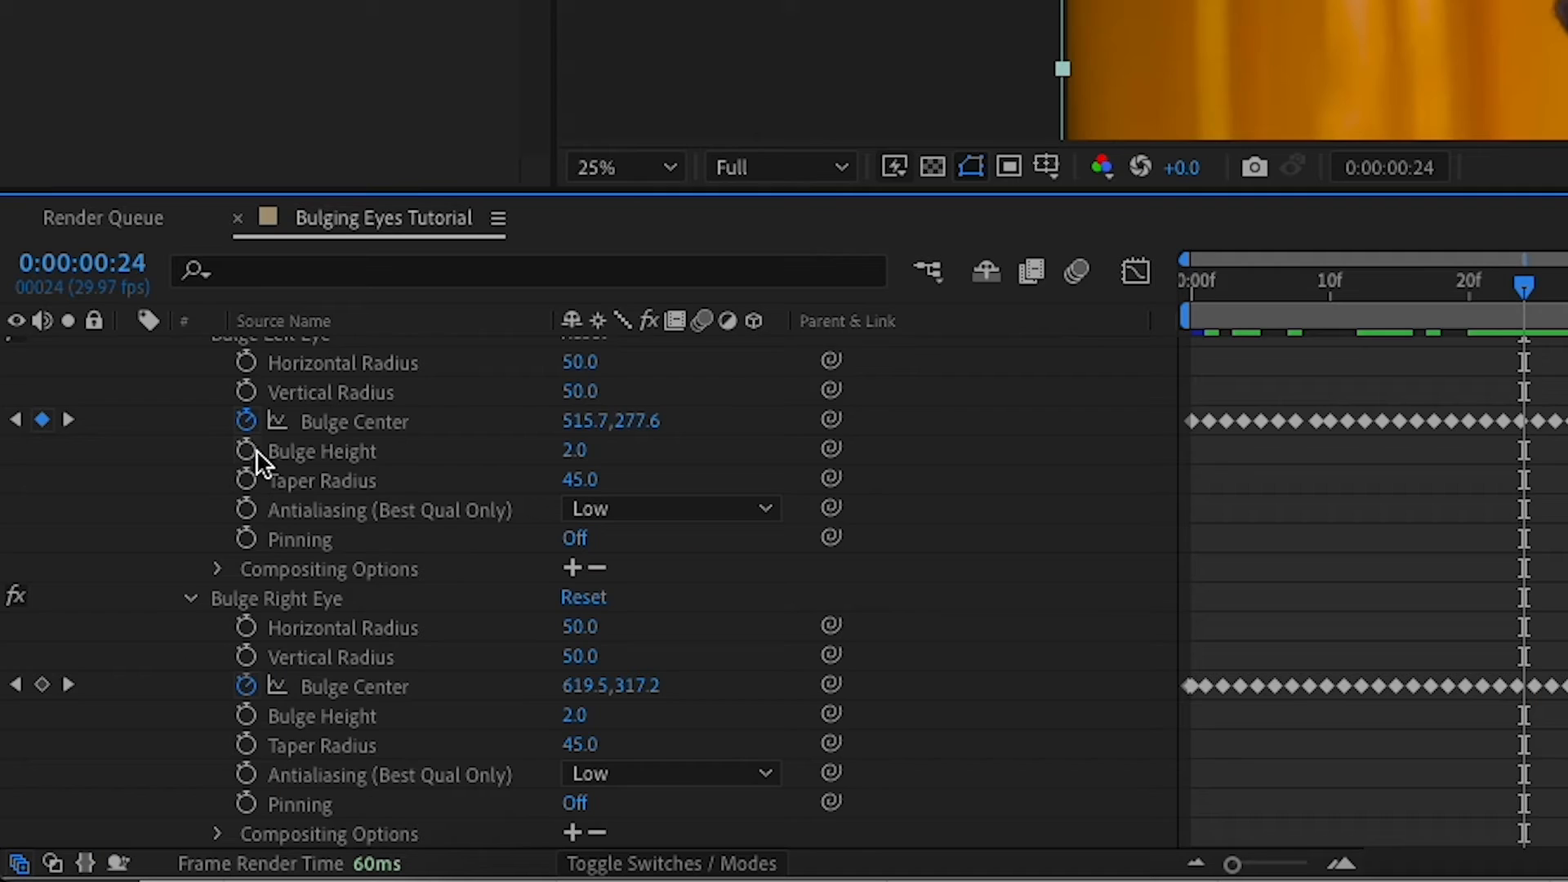
{"action": "left_click", "coordinate": [118, 653]}
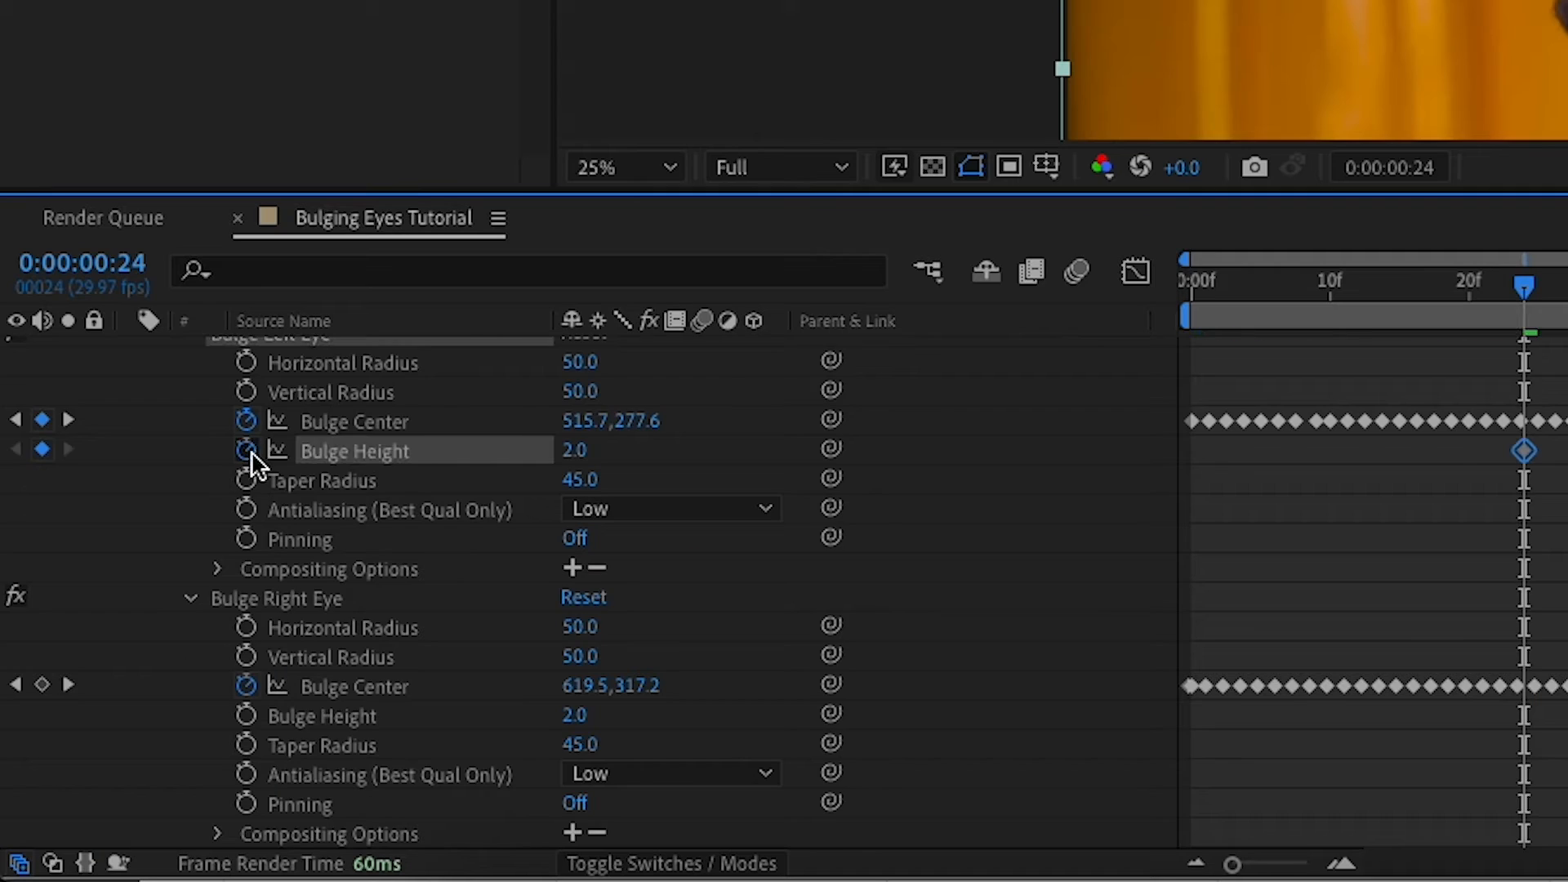
{"action": "left_click", "coordinate": [246, 715]}
{"action": "scroll", "coordinate": [1552, 461], "scroll_direction": "up", "scroll_amount": 2}
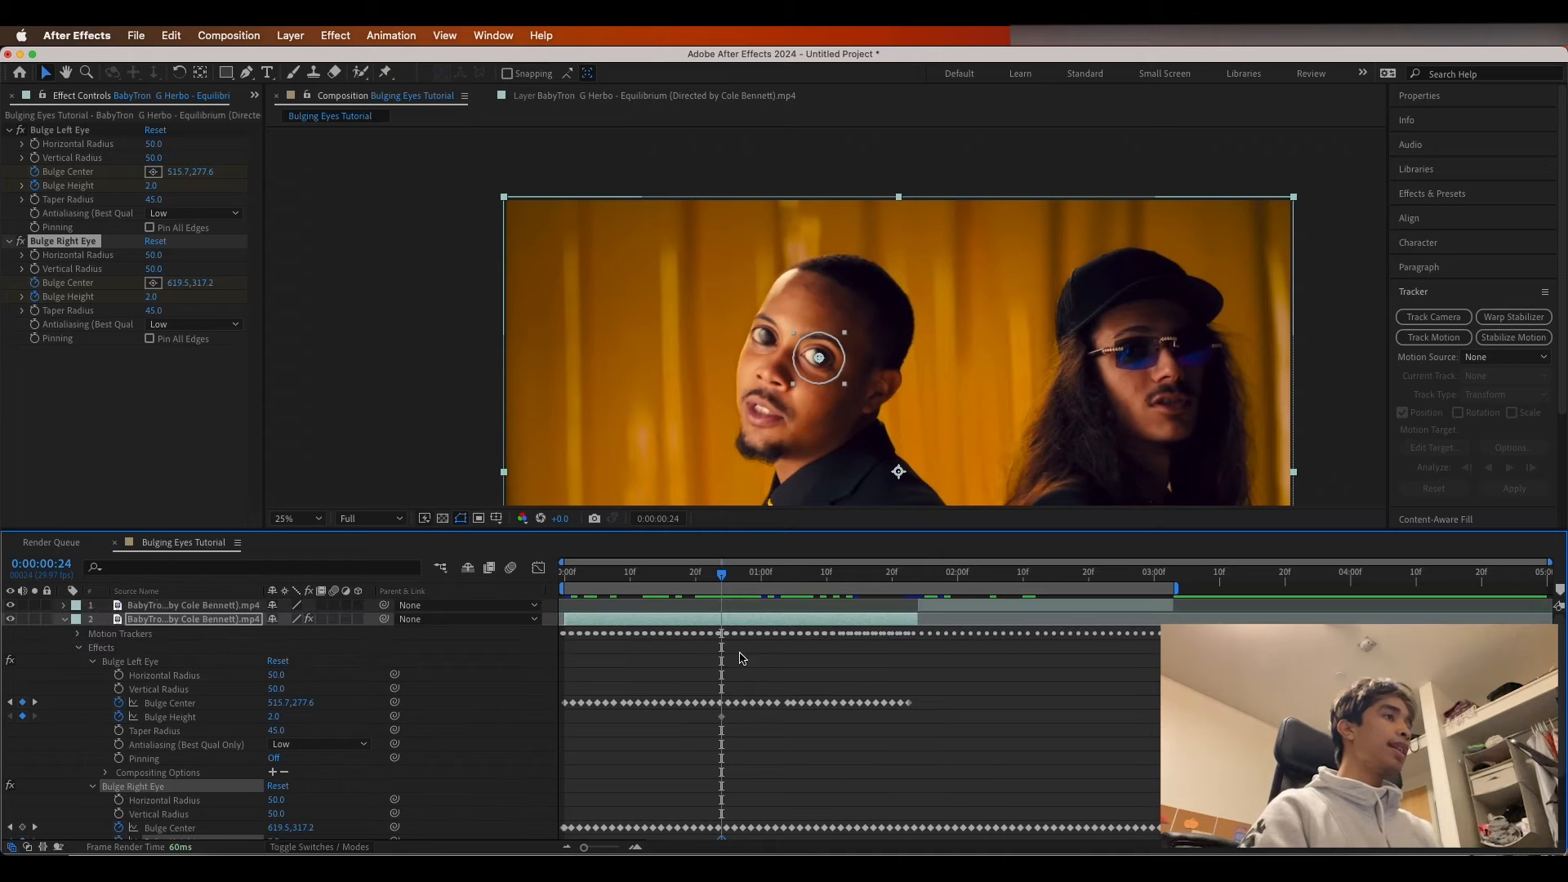
- Set the Bulge Height of both eye effects to 0 at 0:00:00:17
{"action": "left_click_drag", "start_coordinate": [722, 578], "coordinate": [678, 591]}
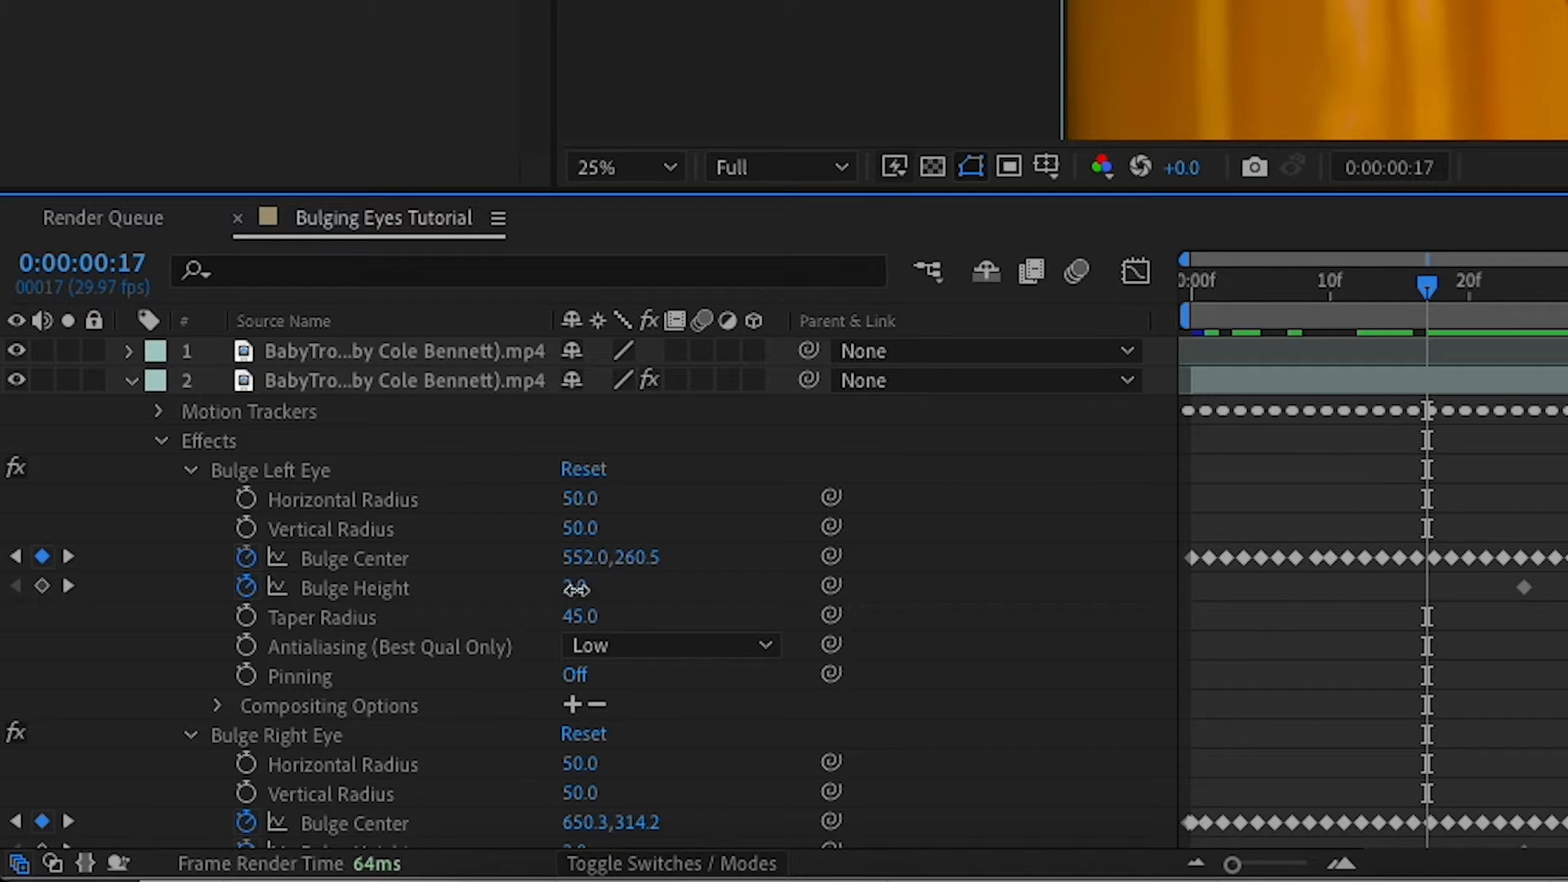
{"action": "left_click", "coordinate": [274, 717]}
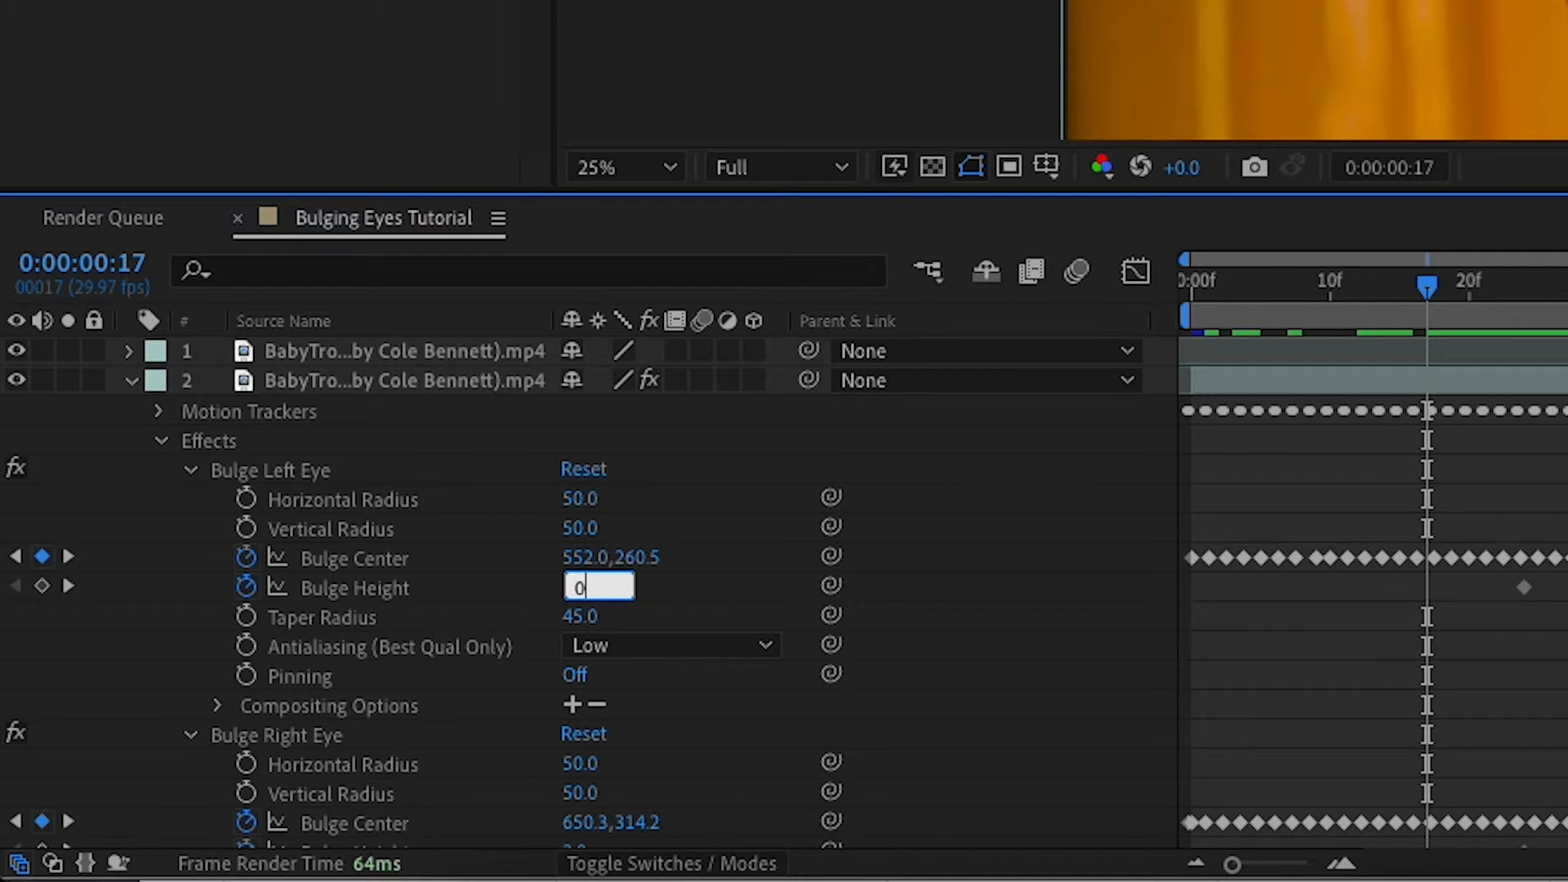
{"action": "key", "text": "Return"}
{"action": "scroll", "coordinate": [1364, 715], "scroll_direction": "down", "scroll_amount": 3}
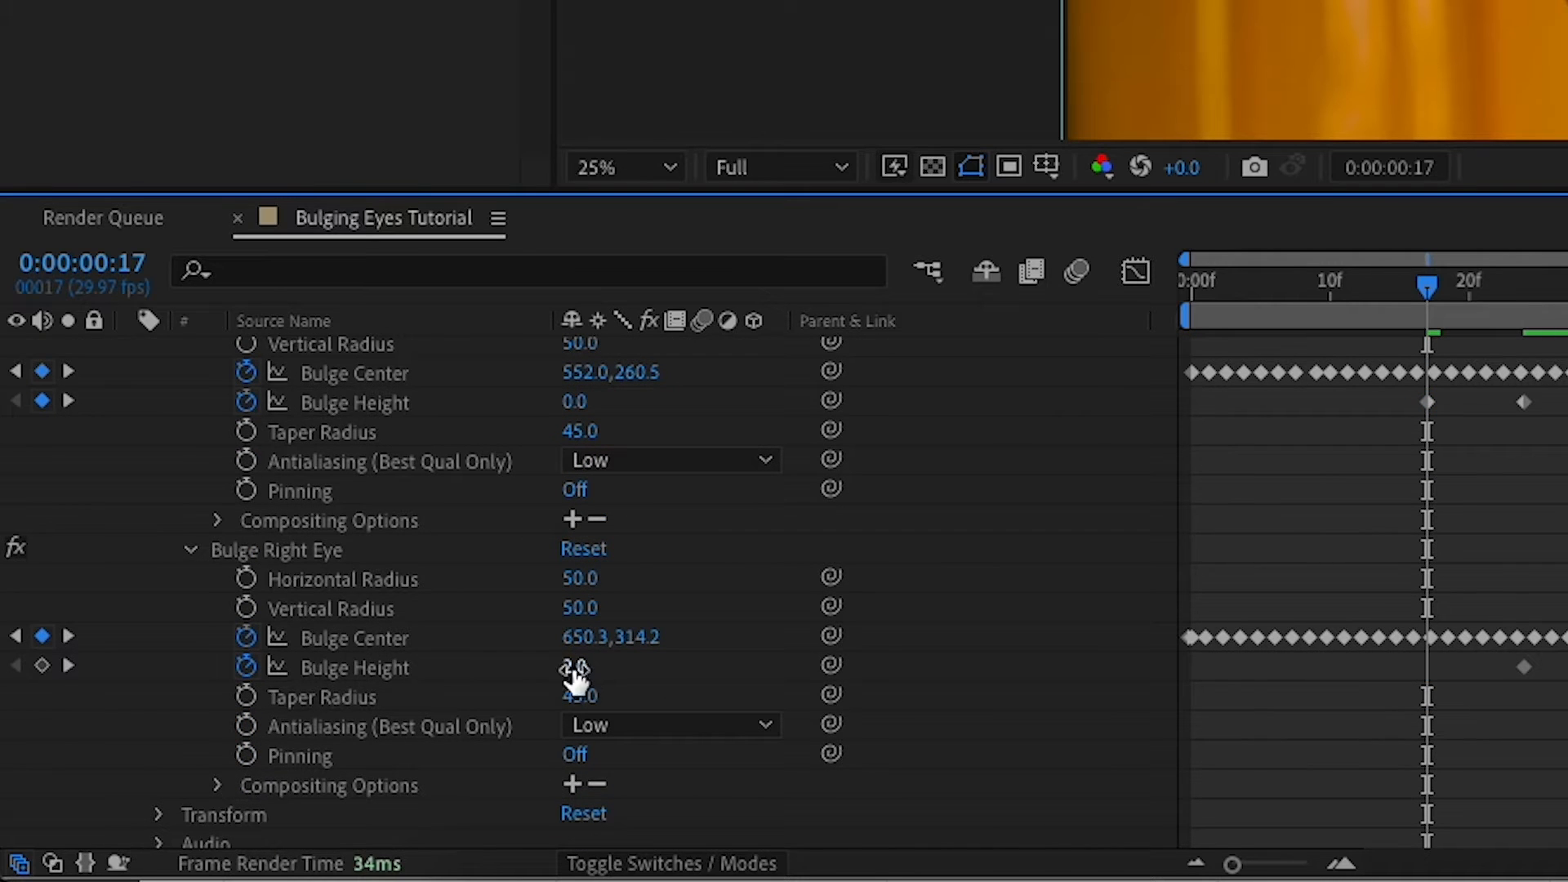
{"action": "left_click", "coordinate": [574, 667]}
{"action": "type", "text": "0"}
{"action": "key", "text": "Return"}
- Apply Easy Ease to all Bulge Height keyframes of both eye effects and preview the bulge animation
{"action": "left_click_drag", "start_coordinate": [766, 629], "coordinate": [642, 659]}
{"action": "left_click_drag", "start_coordinate": [764, 747], "coordinate": [630, 769]}
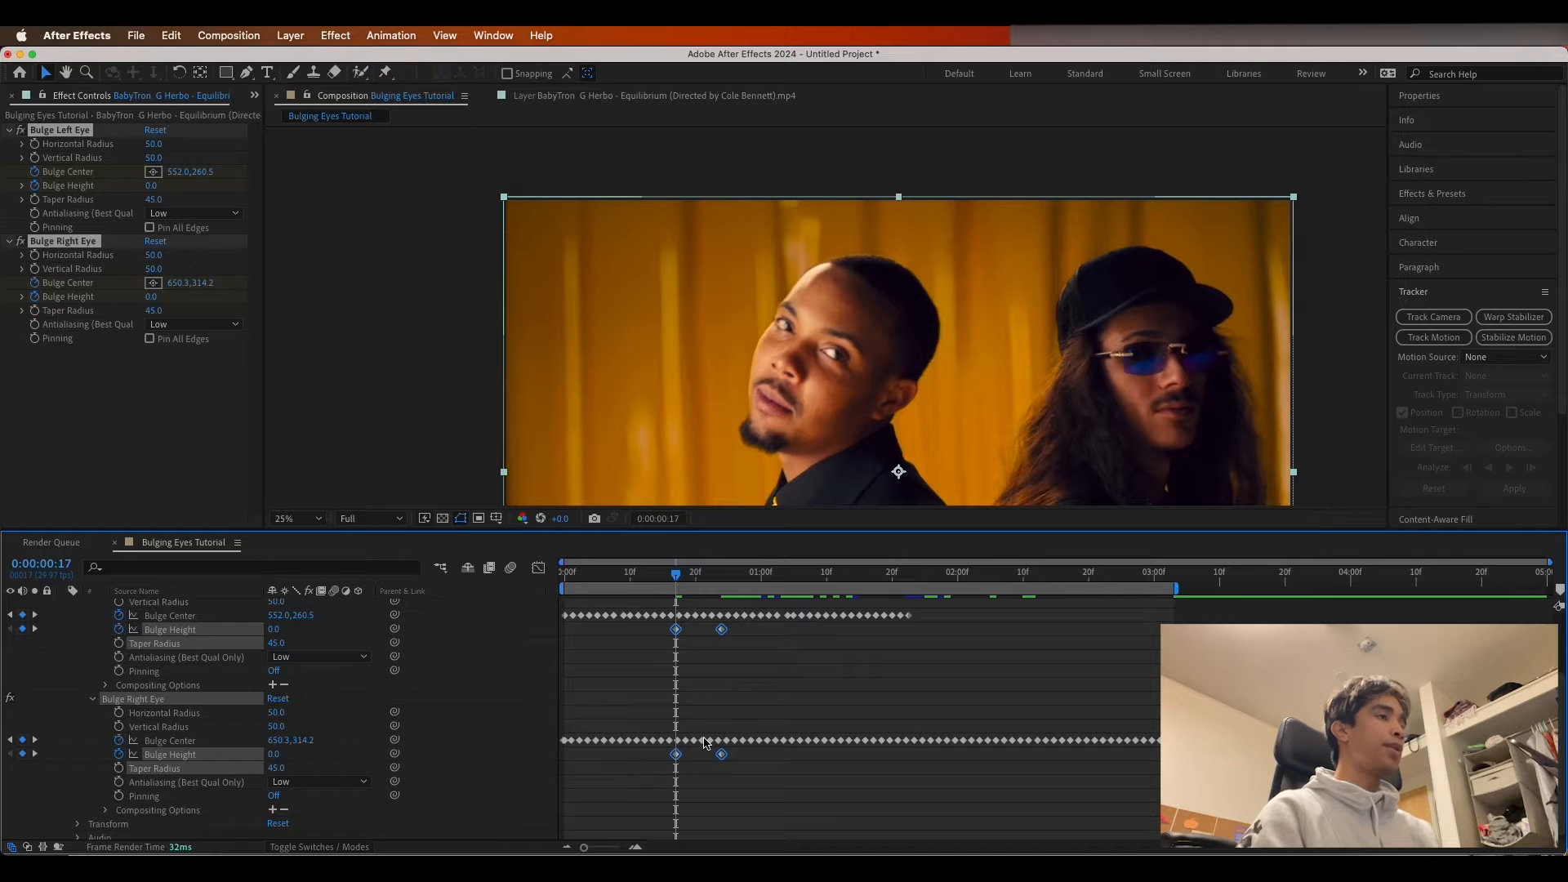
{"action": "right_click", "coordinate": [722, 634]}
{"action": "mouse_move", "coordinate": [796, 838]}
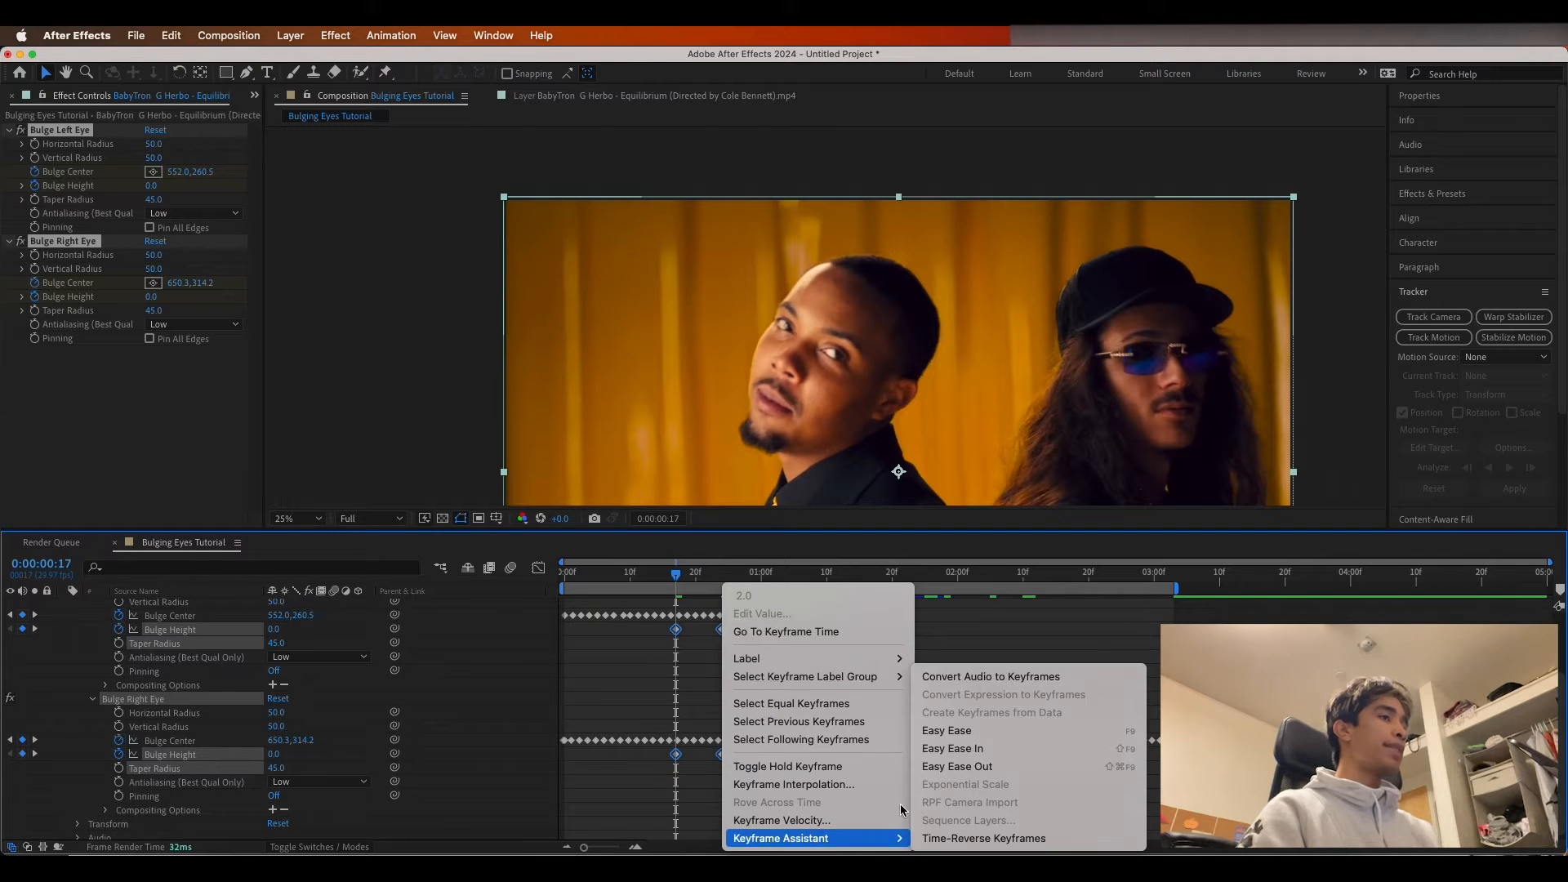
{"action": "left_click", "coordinate": [958, 731]}
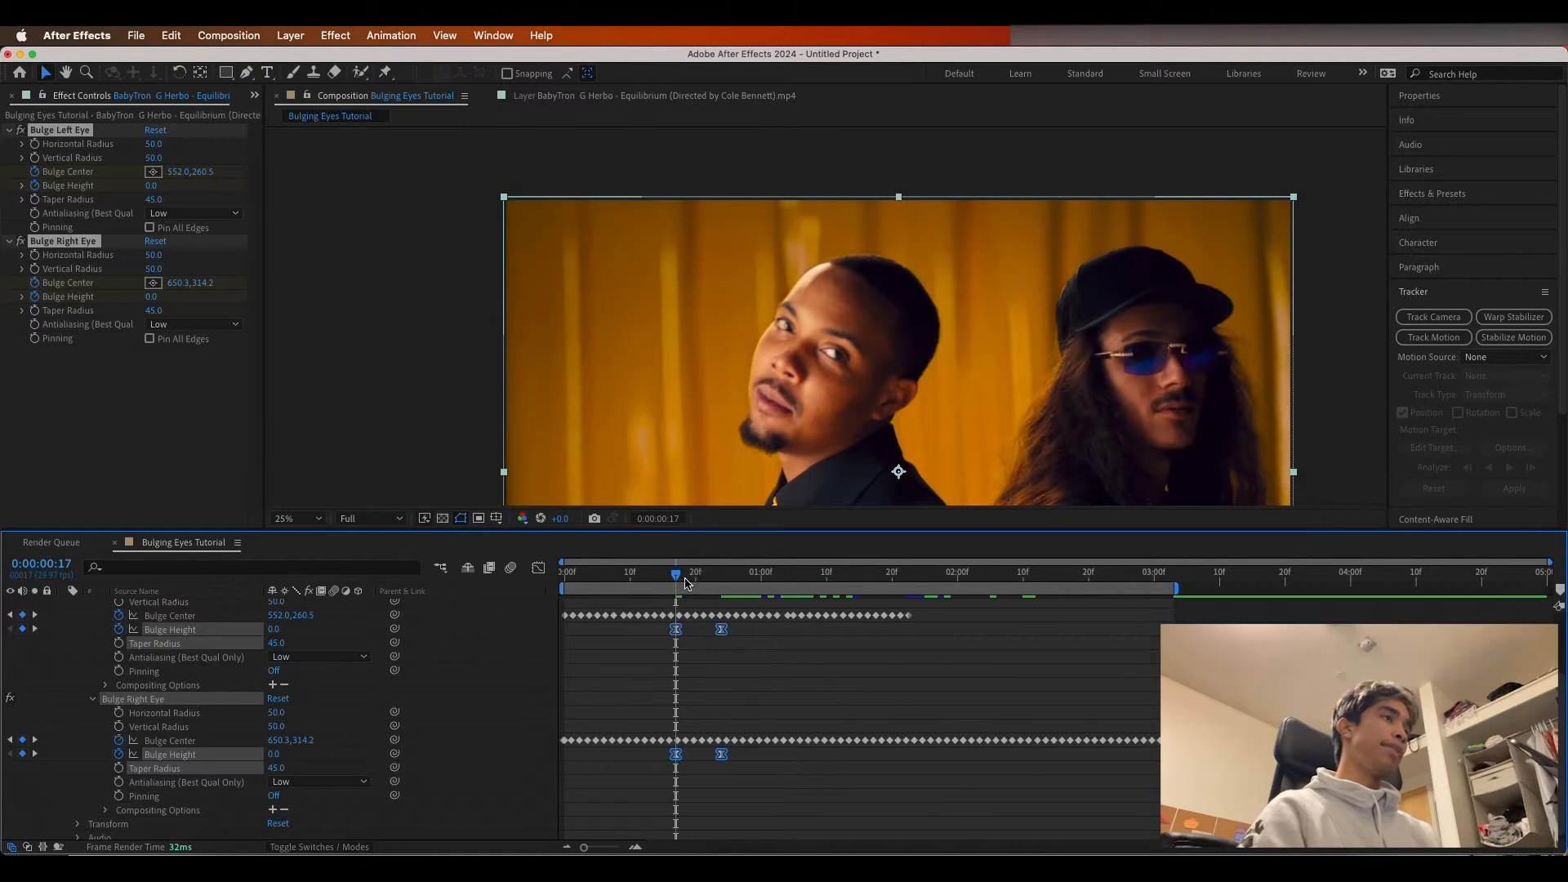
{"action": "key", "text": "space"}
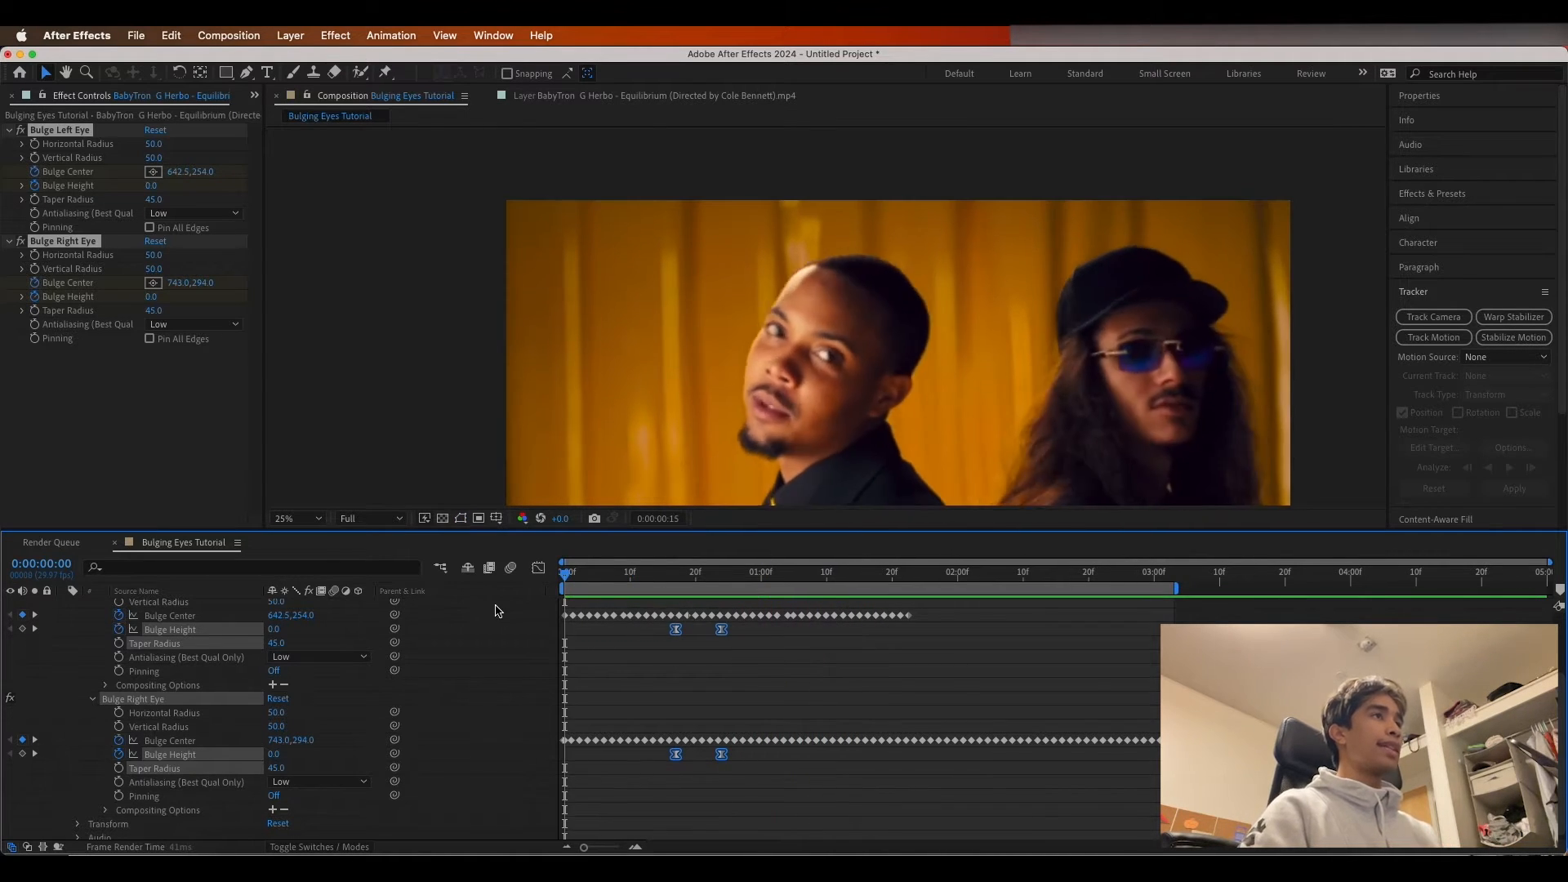
{"action": "key", "text": "space"}
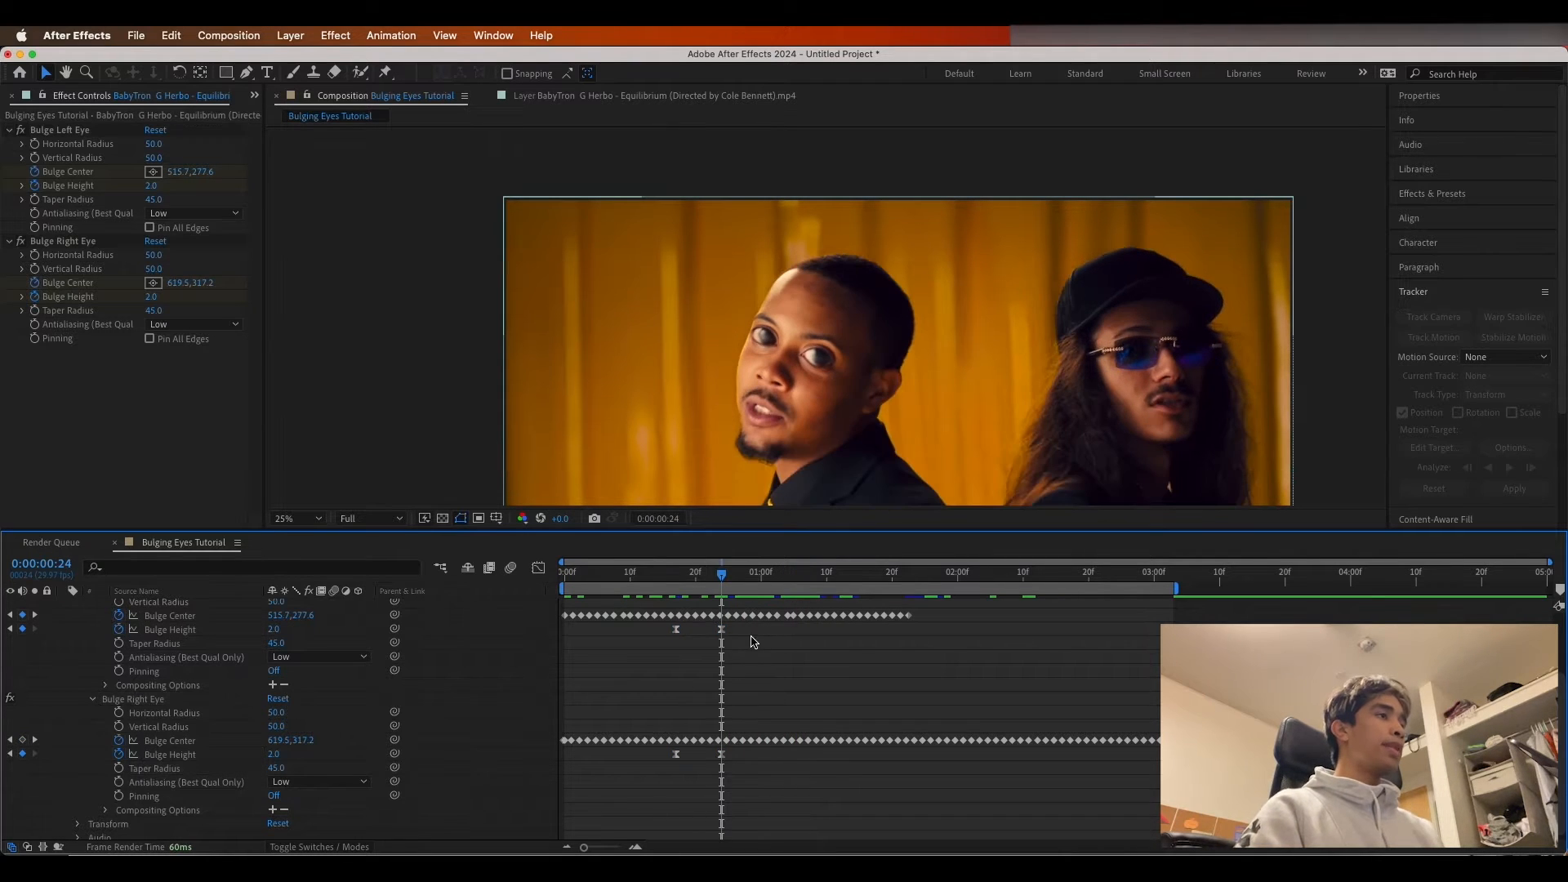
- Copy both effects' Bulge Height keyframes at 0:00:00:24 and paste them at about 0:00:01:11
{"action": "left_click", "coordinate": [723, 632]}
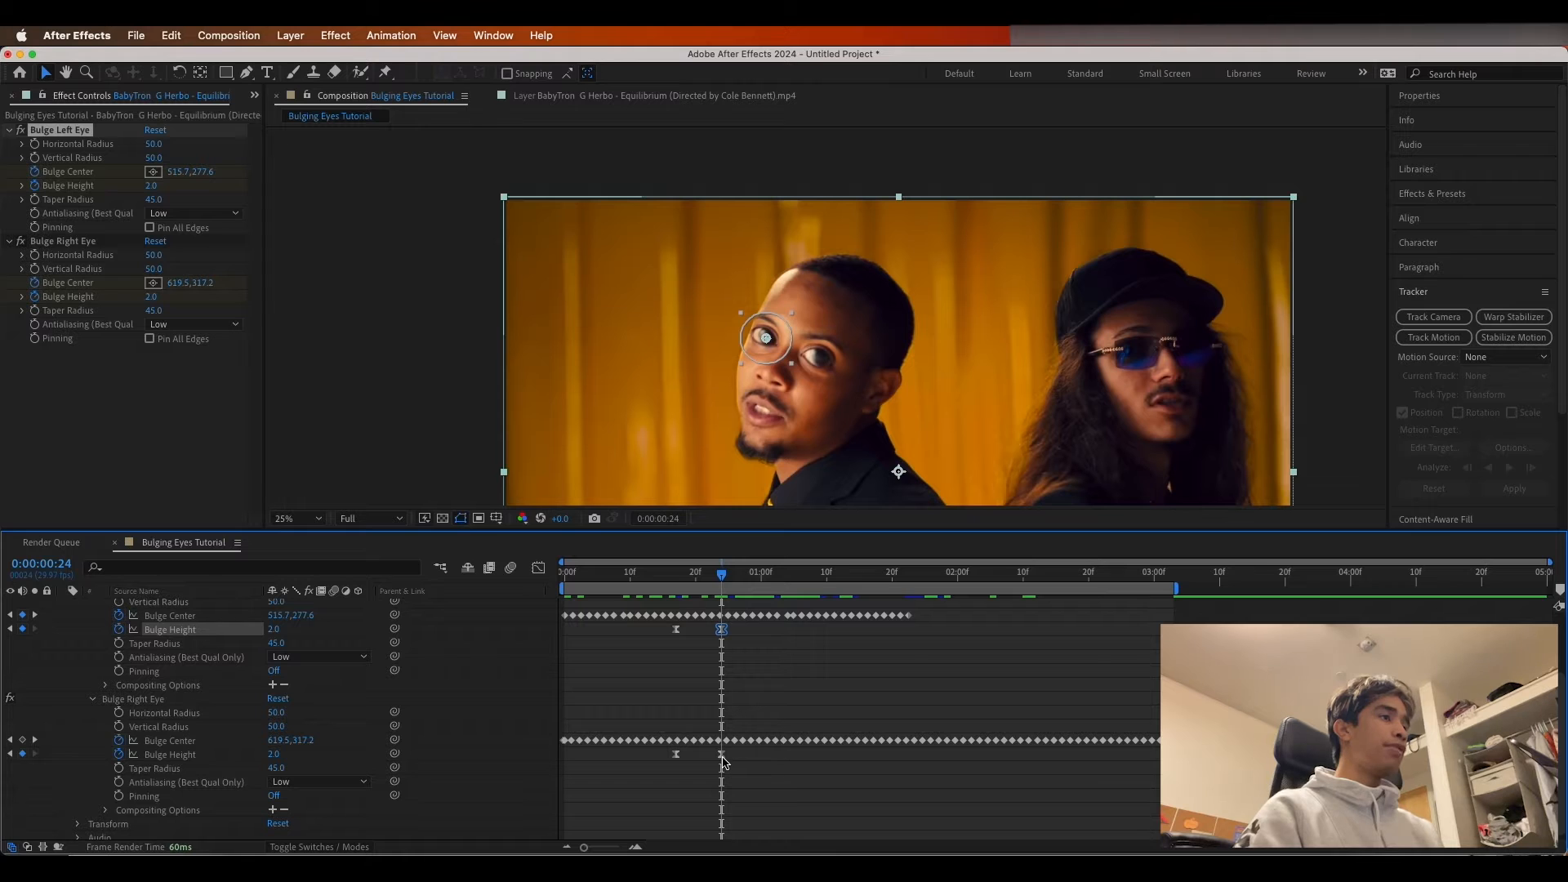
{"action": "left_click", "coordinate": [722, 755], "text": "shift"}
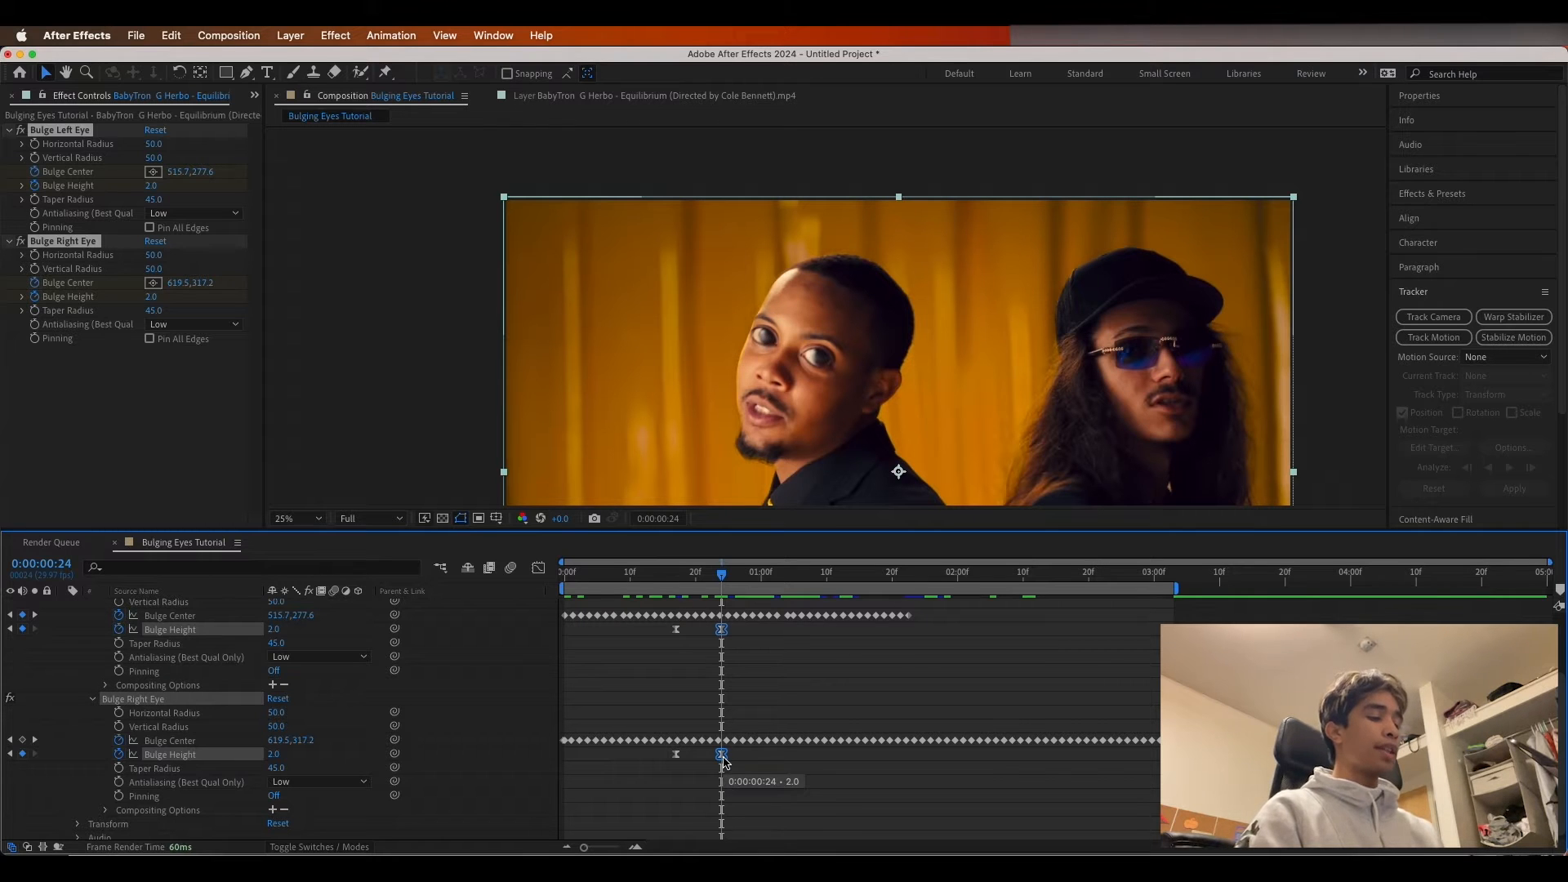
{"action": "key", "text": "super+c"}
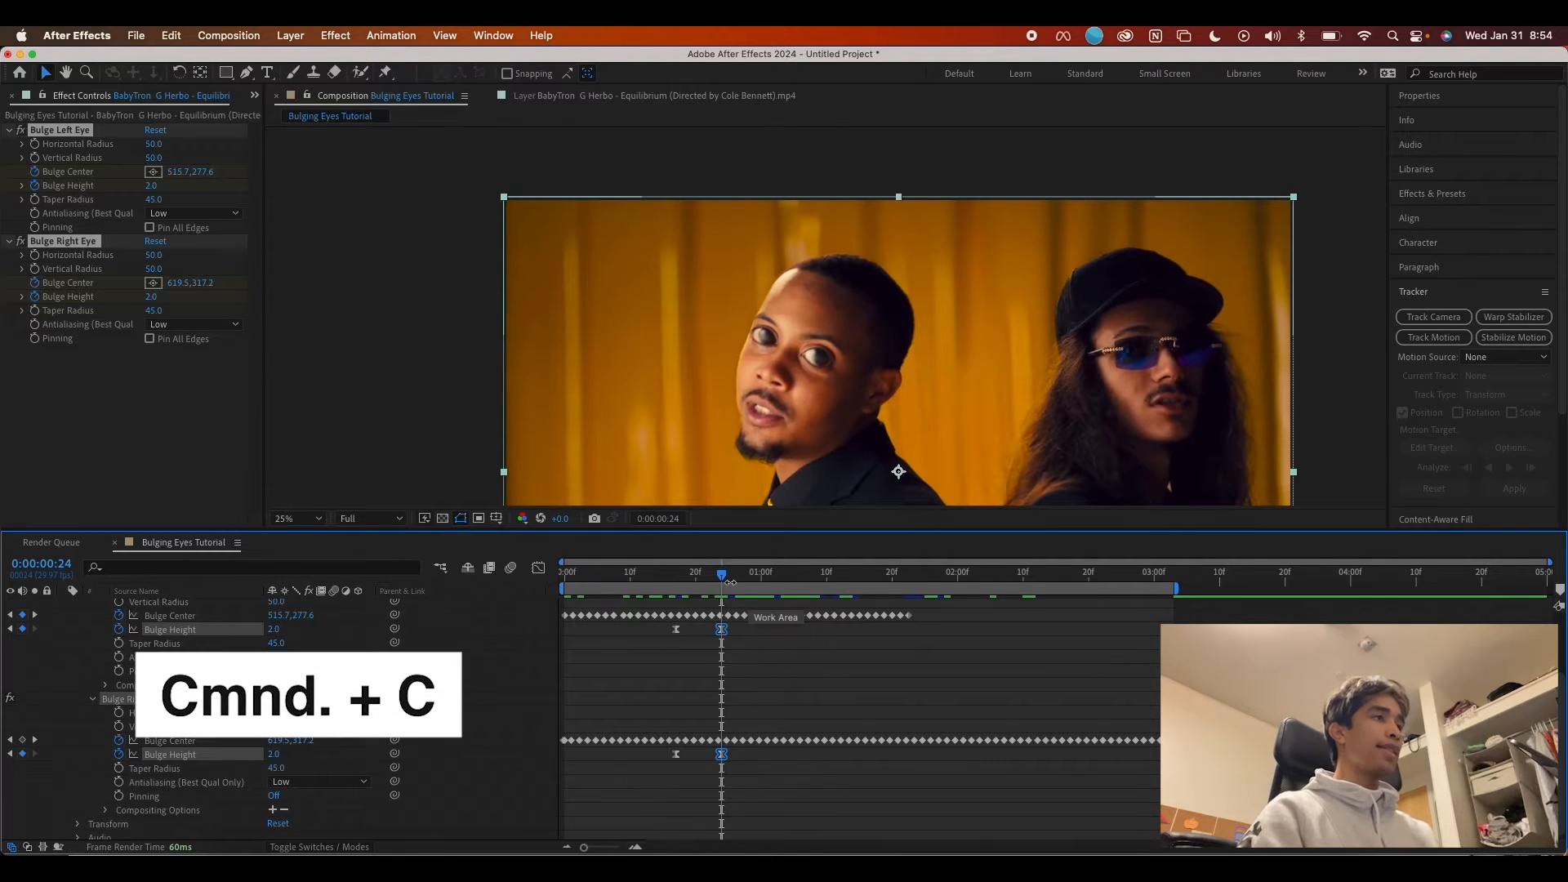
{"action": "left_click_drag", "start_coordinate": [730, 581], "coordinate": [878, 580]}
{"action": "key", "text": "super+v"}
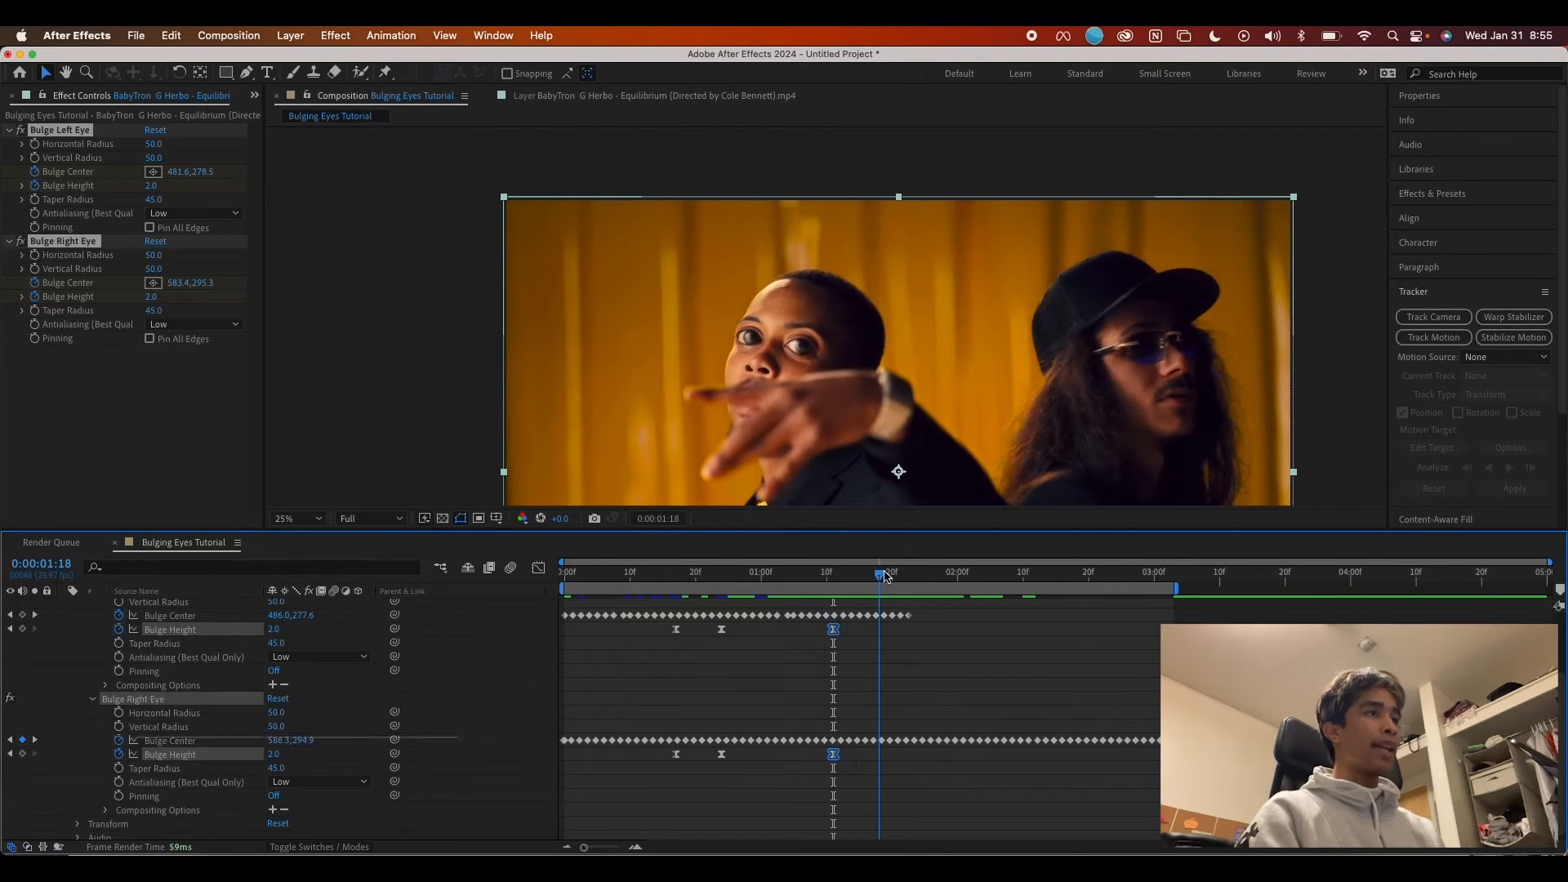
- Copy both effects' Bulge Height keyframes with value 0 at 0:00:00:17 and paste them at 0:00:01:18
{"action": "left_click", "coordinate": [676, 630]}
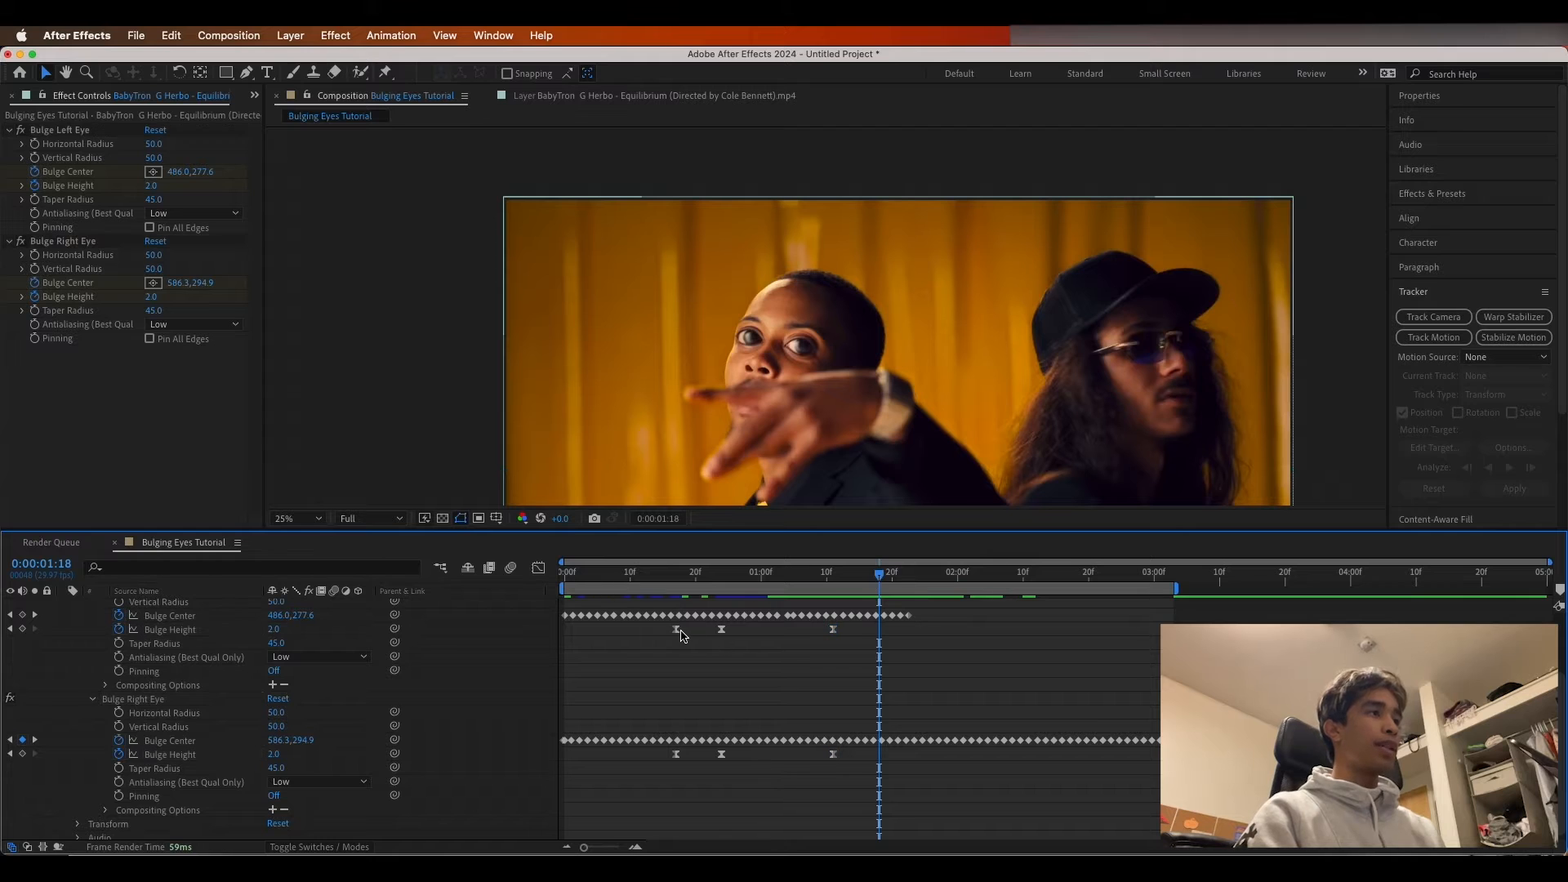
{"action": "left_click", "coordinate": [677, 754], "text": "shift"}
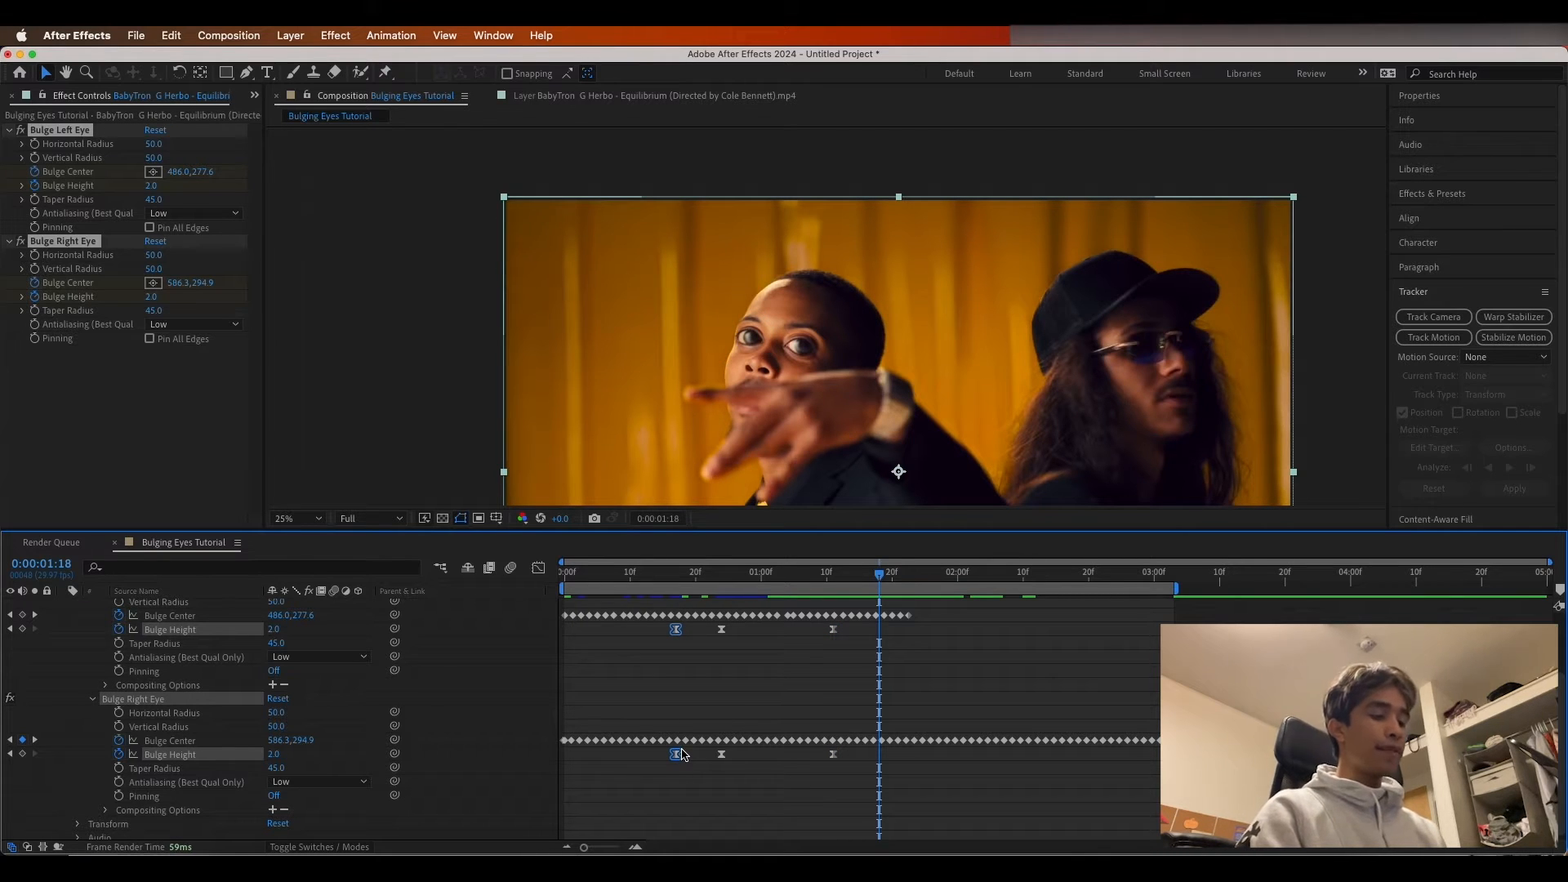
{"action": "key", "text": "super+c"}
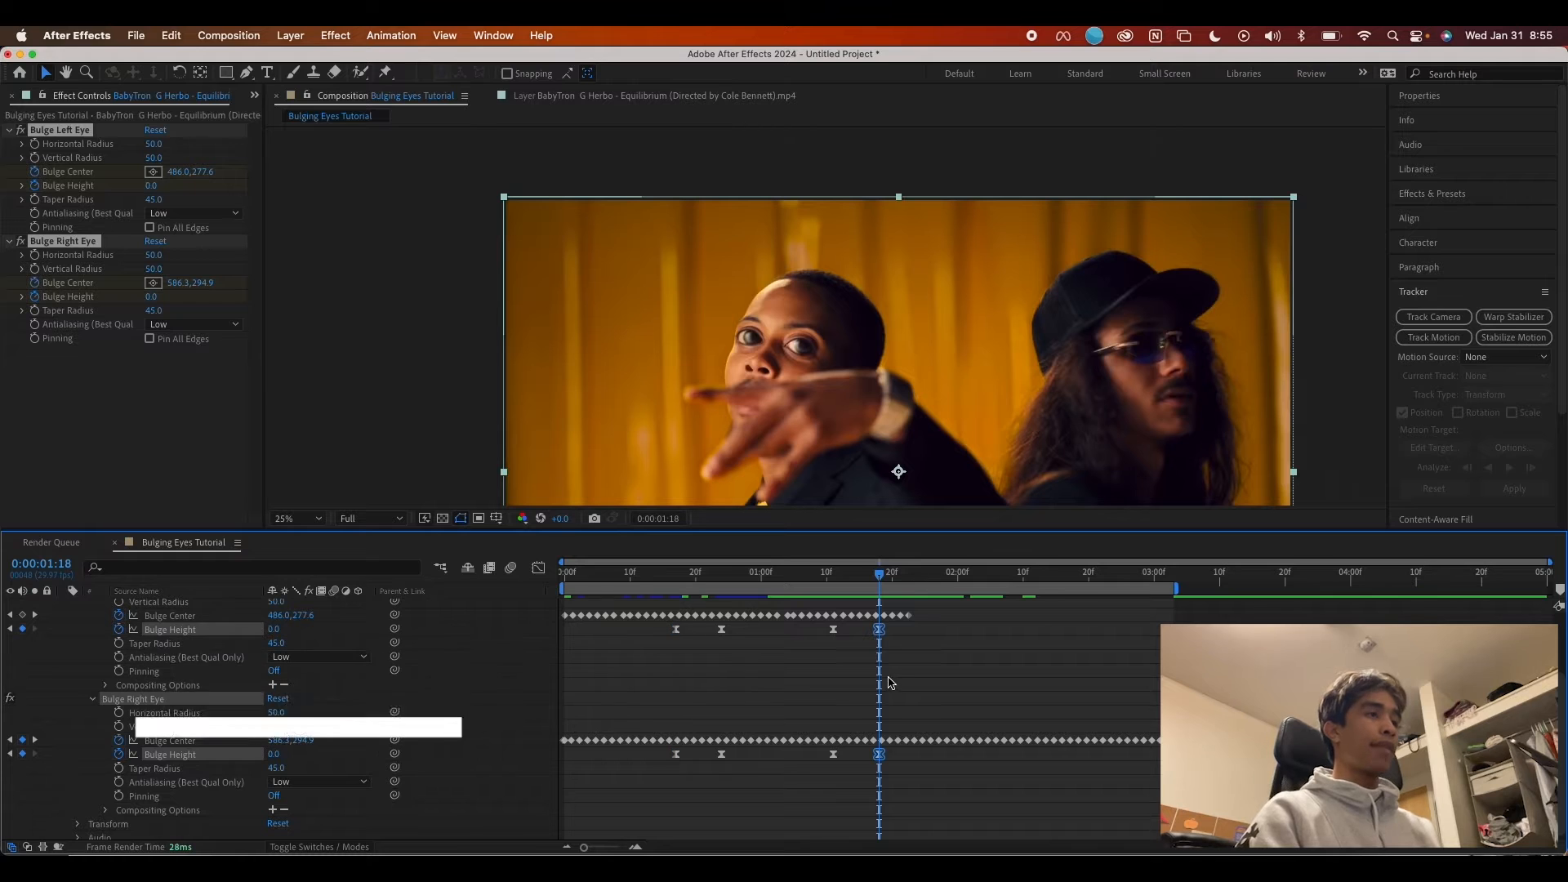
{"action": "key", "text": "super+v"}
- Play back the composition from the start to check the eyes bulging out and returning to normal
{"action": "left_click_drag", "start_coordinate": [878, 574], "coordinate": [773, 595]}
{"action": "key", "text": "space"}
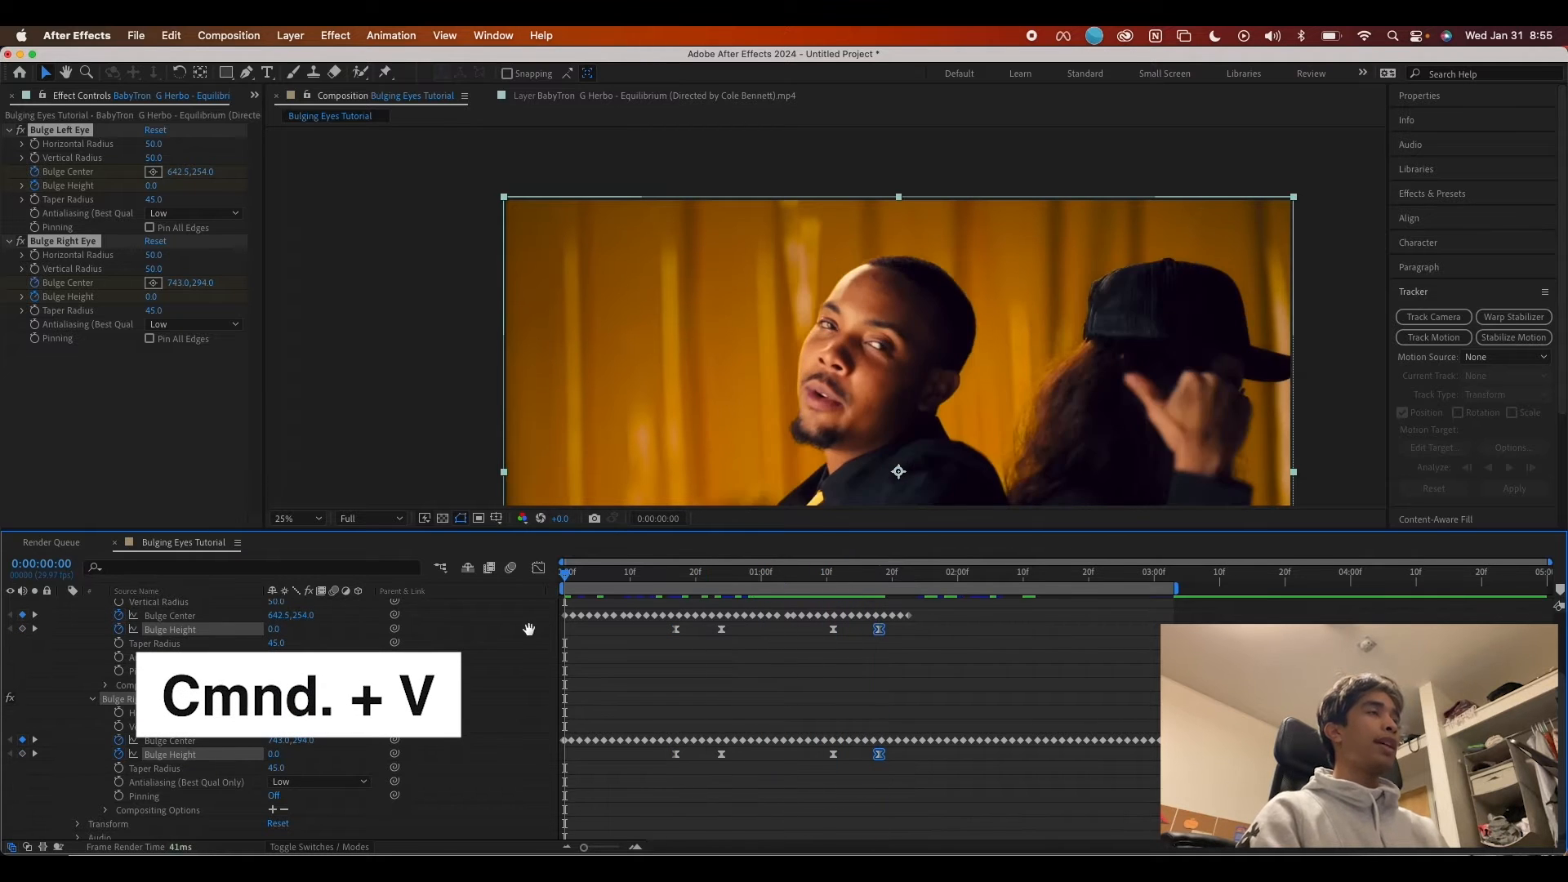
{"action": "key", "text": "space"}
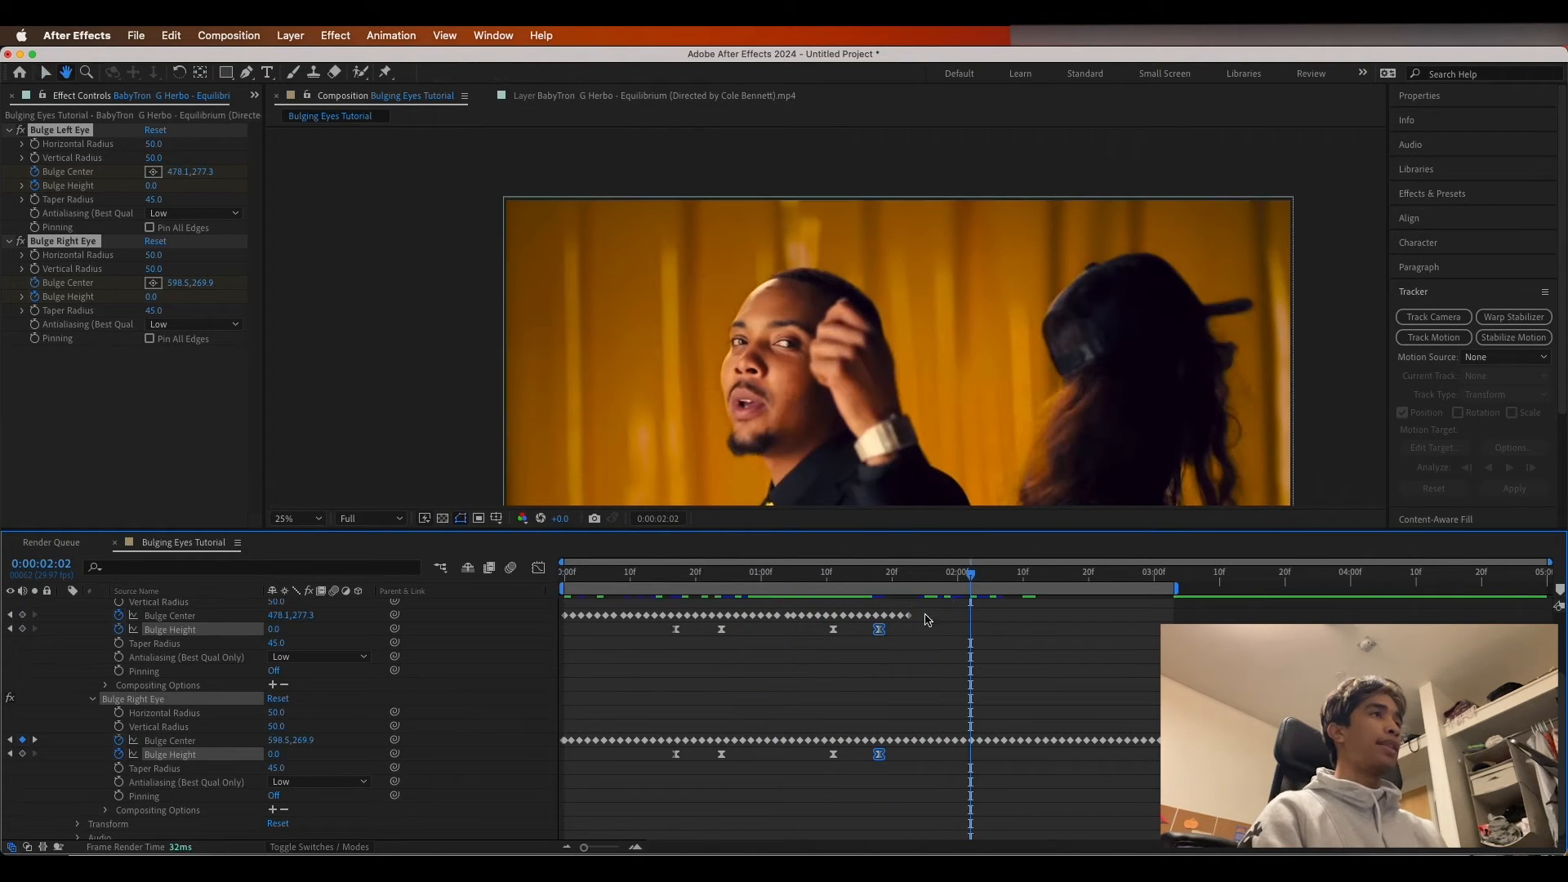
{"action": "key", "text": "space"}
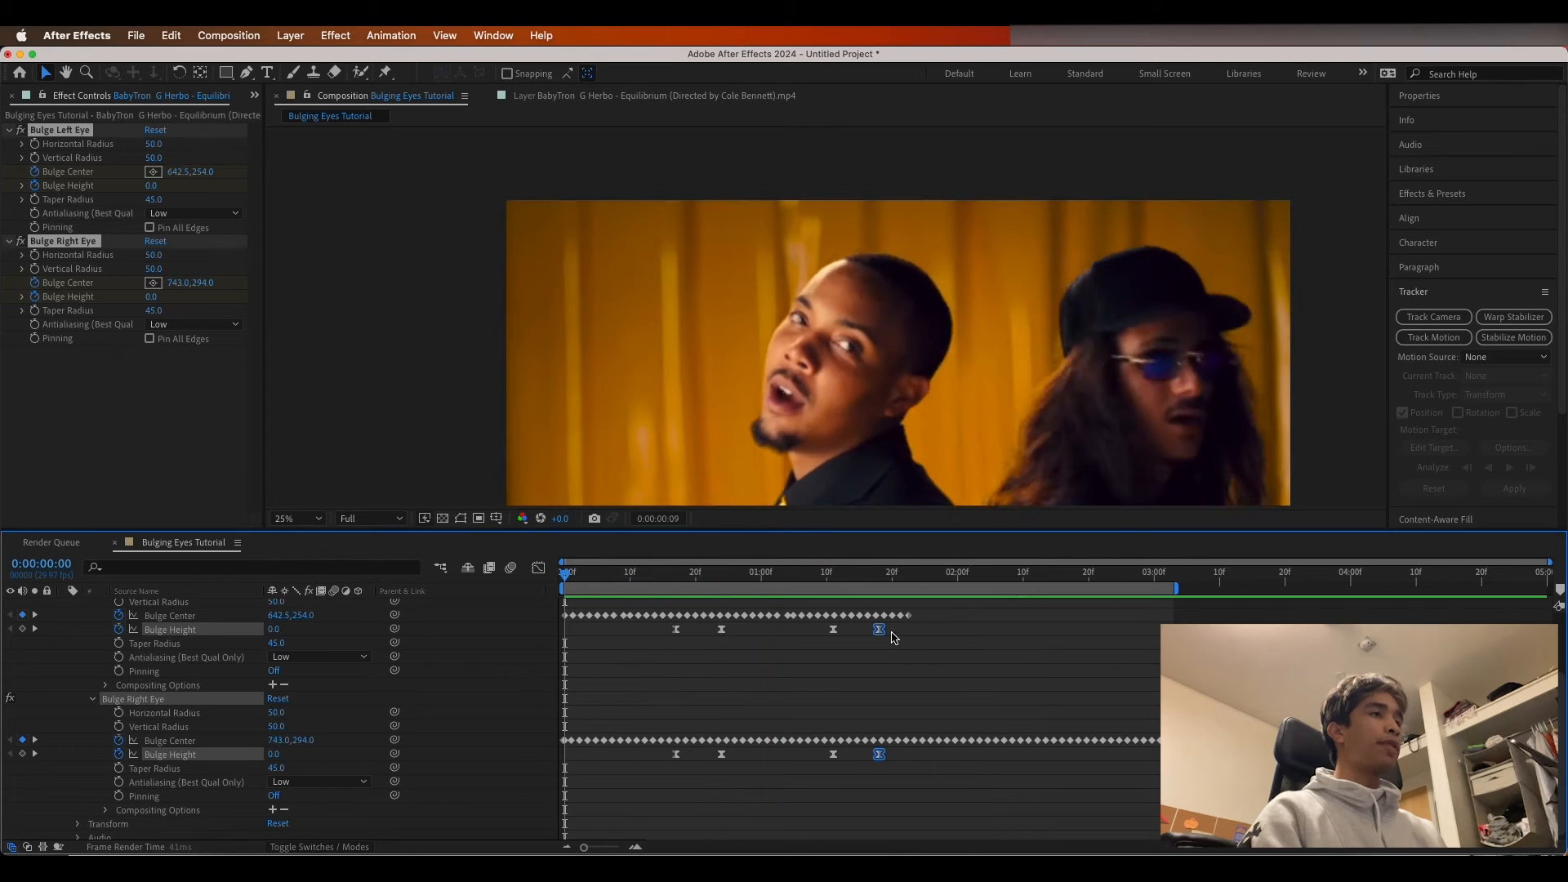
- Move the last two Bulge Height keyframes of both eye effects to about 0:00:01:15 and 0:00:01:22
{"action": "key", "text": "space"}
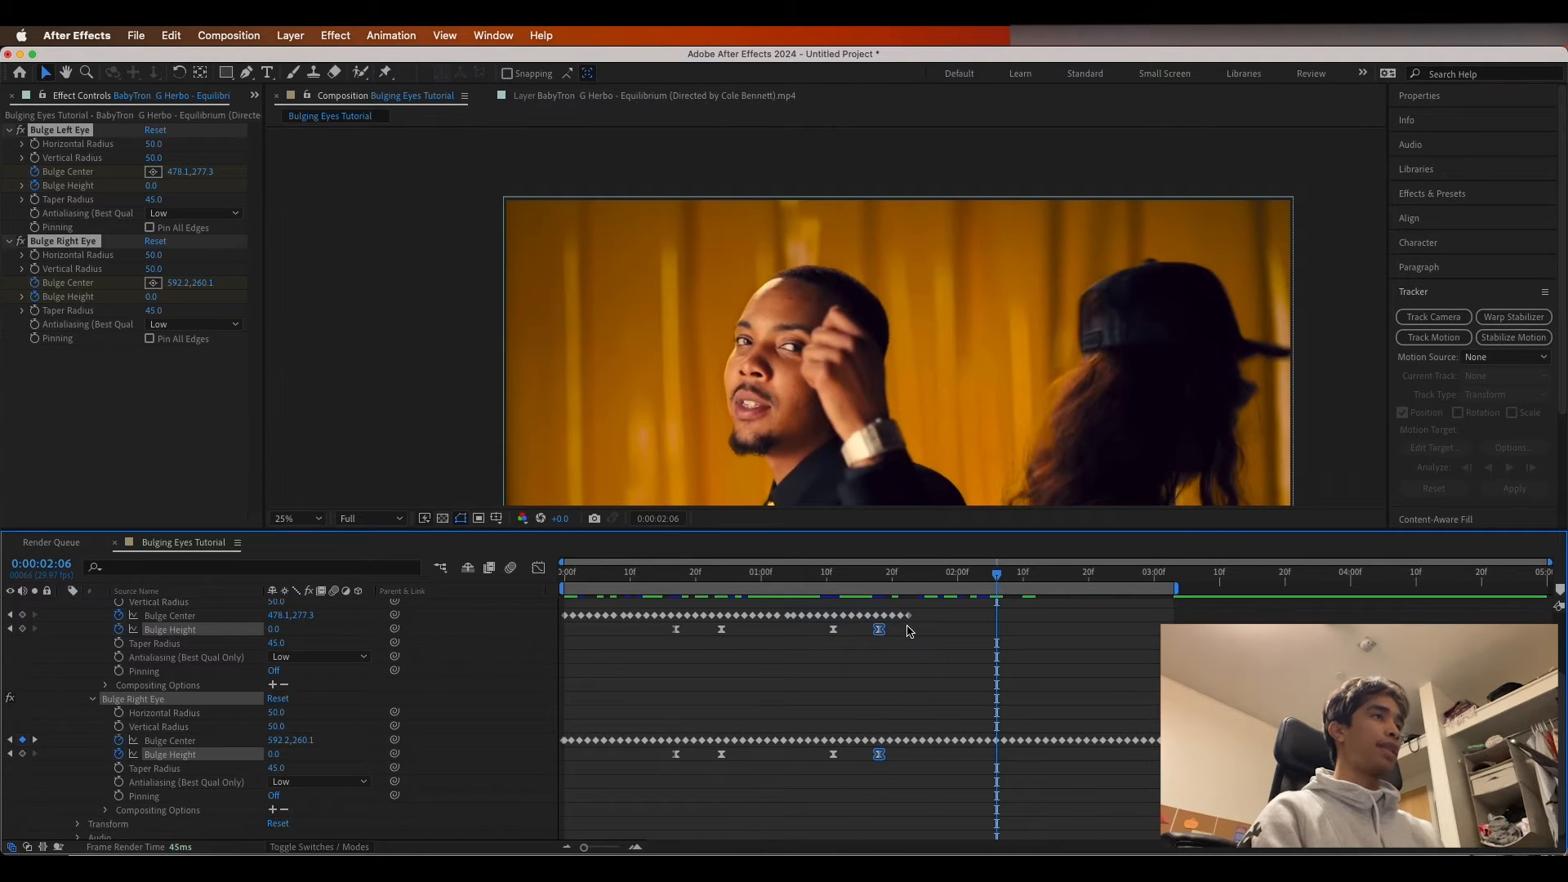
{"action": "left_click_drag", "start_coordinate": [1067, 577], "coordinate": [917, 577]}
{"action": "scroll", "coordinate": [893, 699], "scroll_direction": "up", "scroll_amount": 3}
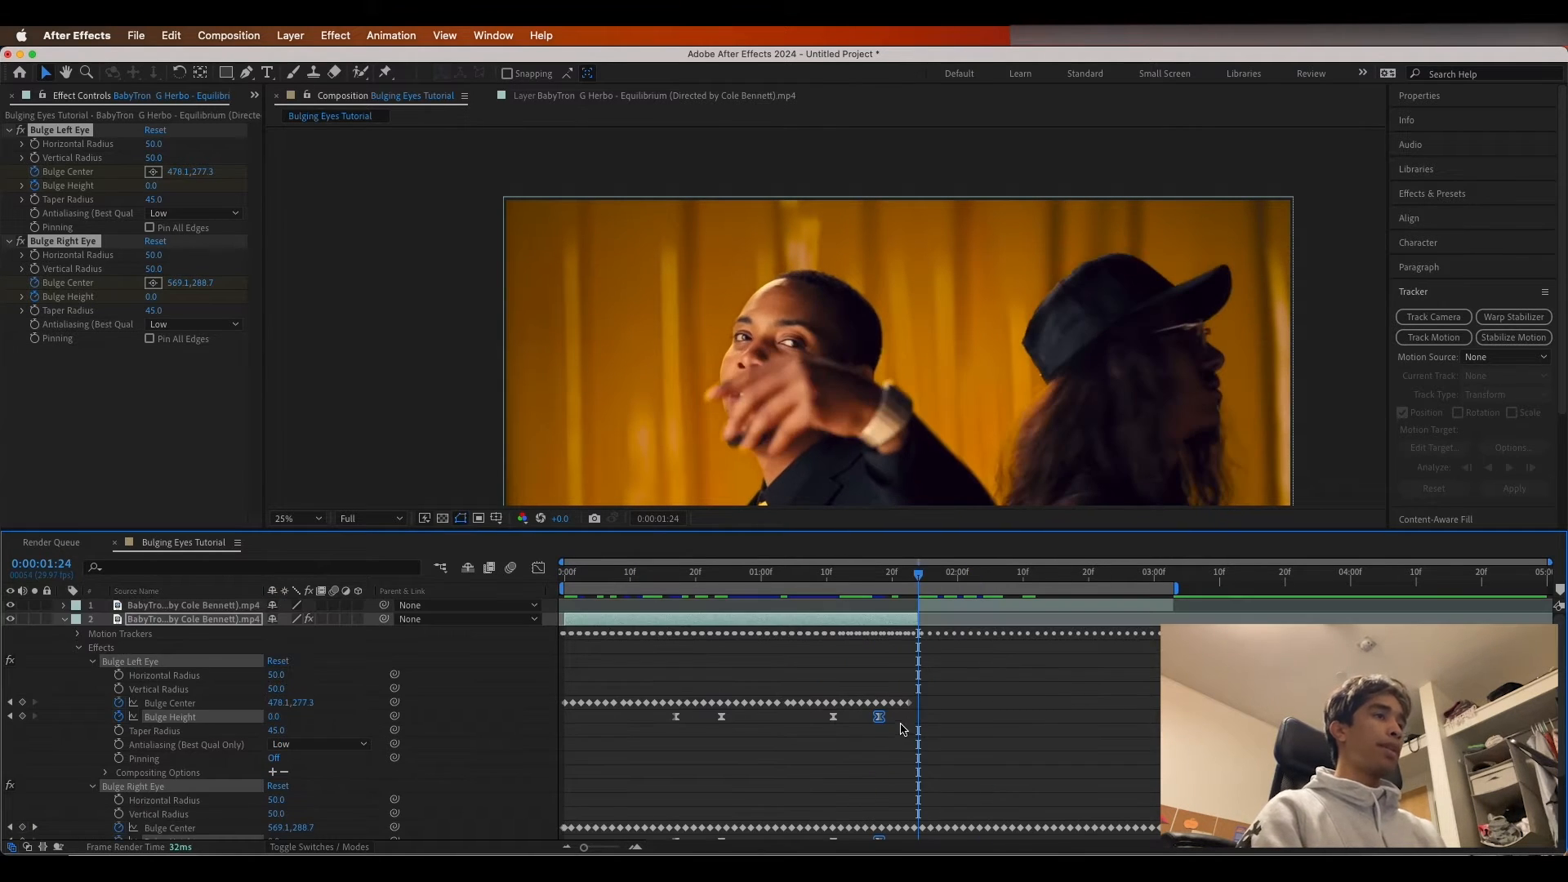
{"action": "left_click", "coordinate": [833, 717], "text": "shift"}
{"action": "scroll", "coordinate": [881, 760], "scroll_direction": "down", "scroll_amount": 2}
{"action": "left_click", "coordinate": [878, 790], "text": "shift"}
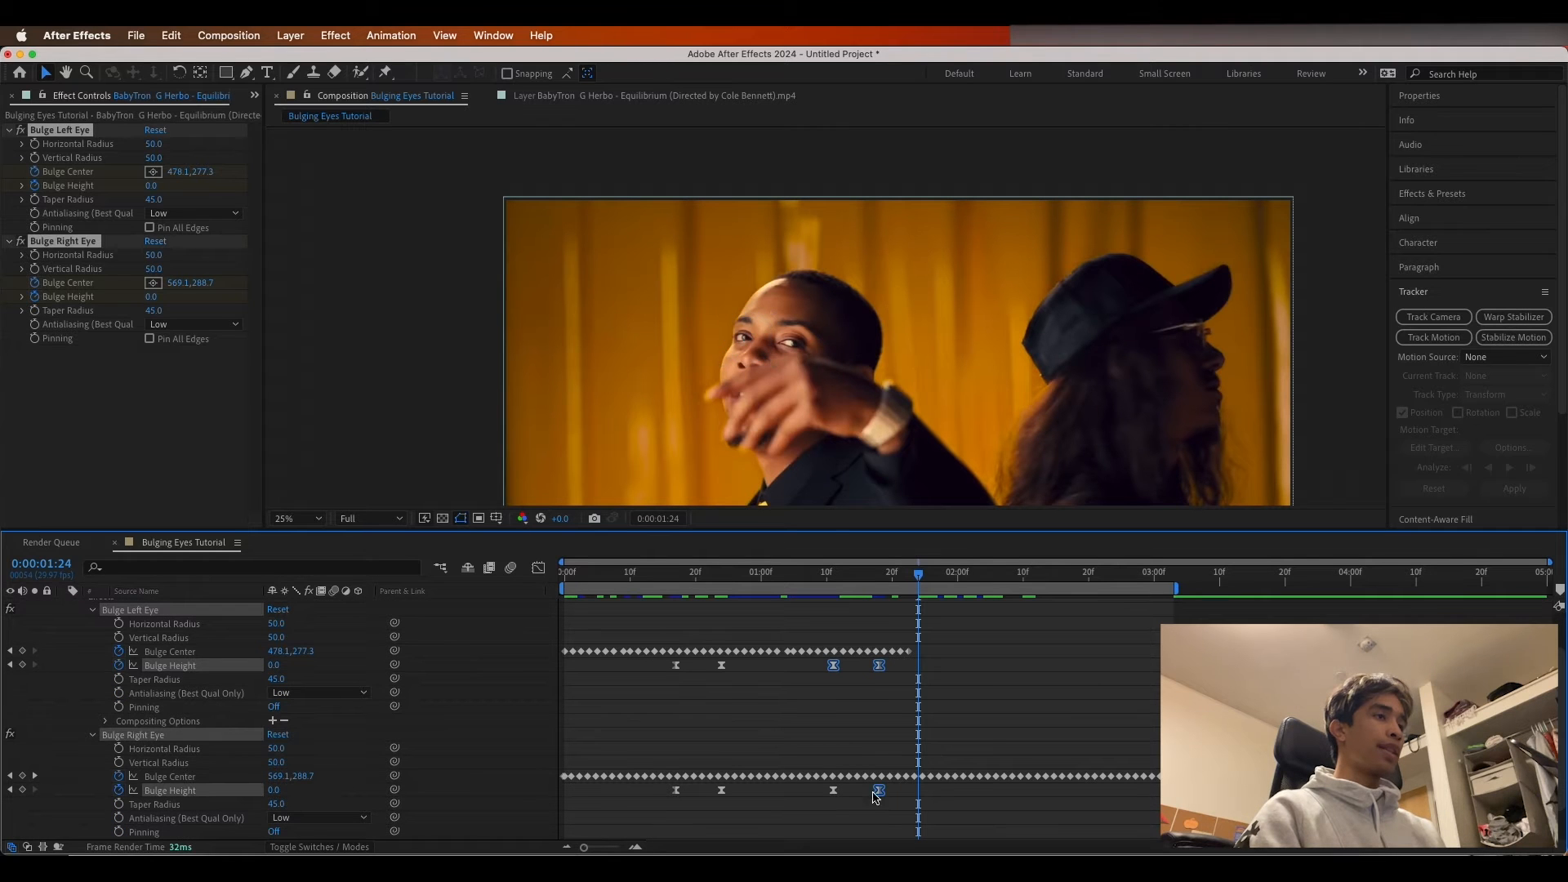
{"action": "left_click_drag", "start_coordinate": [832, 792], "coordinate": [858, 790]}
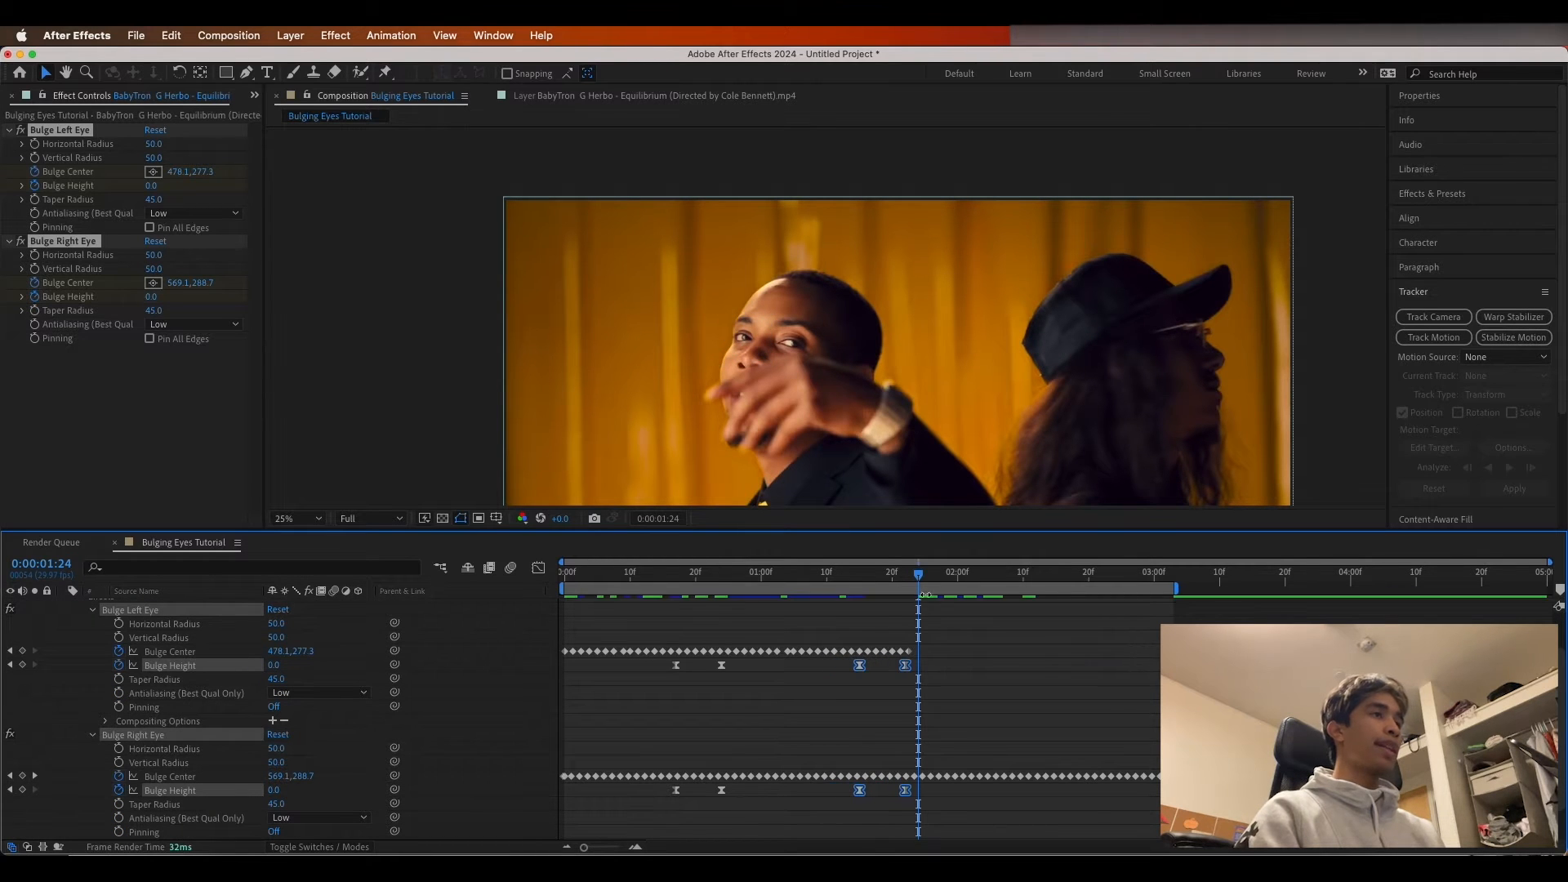
- Play back the composition from the start to check the retimed bulge animation
{"action": "left_click_drag", "start_coordinate": [925, 595], "coordinate": [468, 637]}
{"action": "key", "text": "space"}
{"action": "key", "text": "space"}
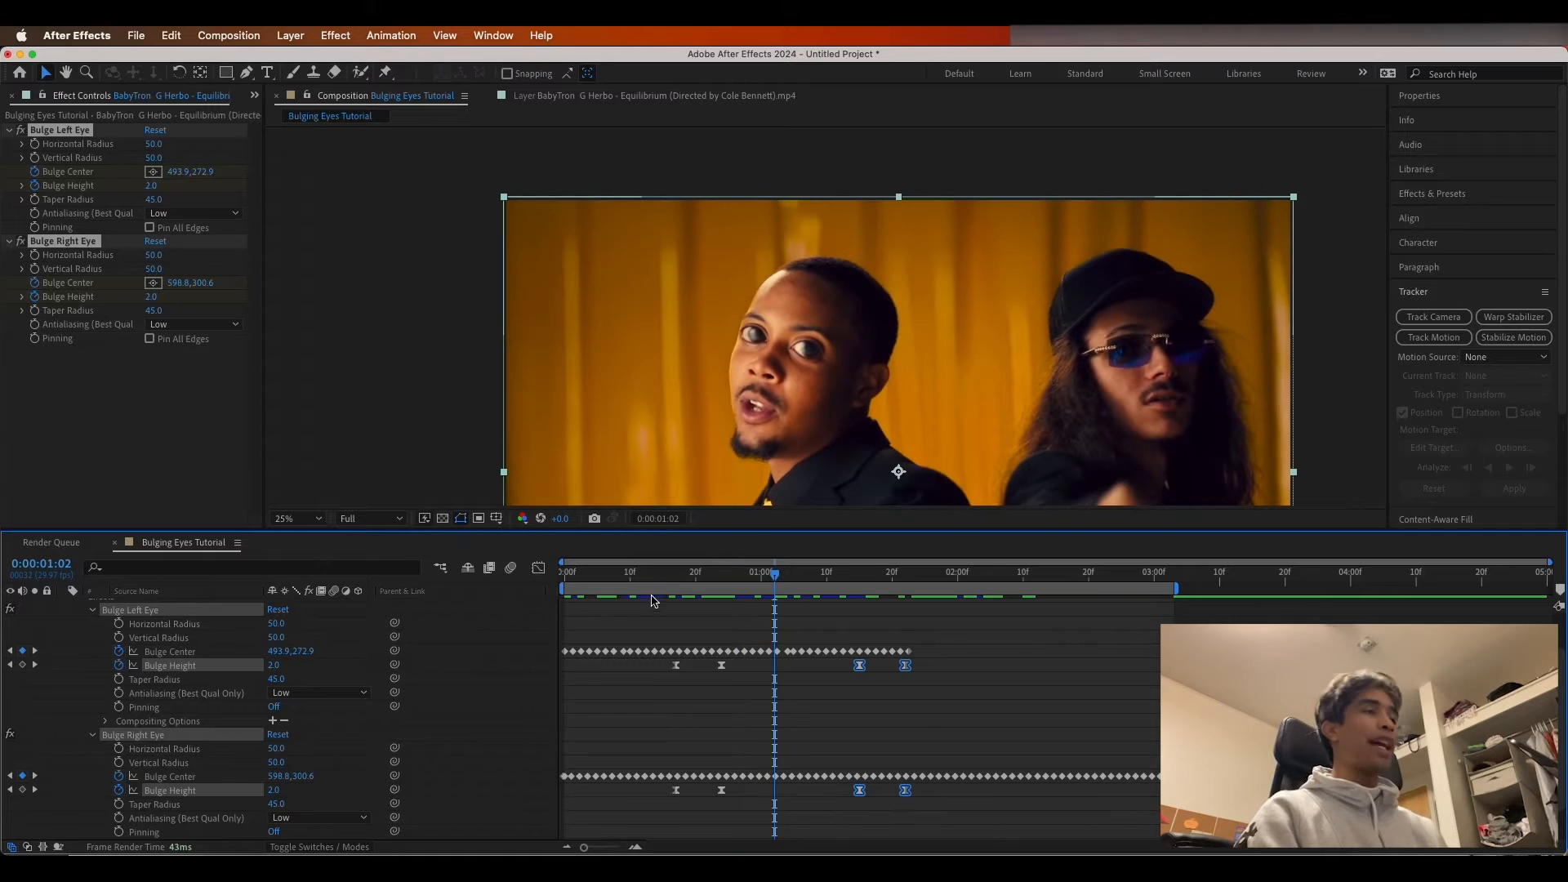
- Collapse the eye-effect clip's properties and create a new adjustment layer above both clips
{"action": "scroll", "coordinate": [812, 309], "scroll_direction": "down", "scroll_amount": 1}
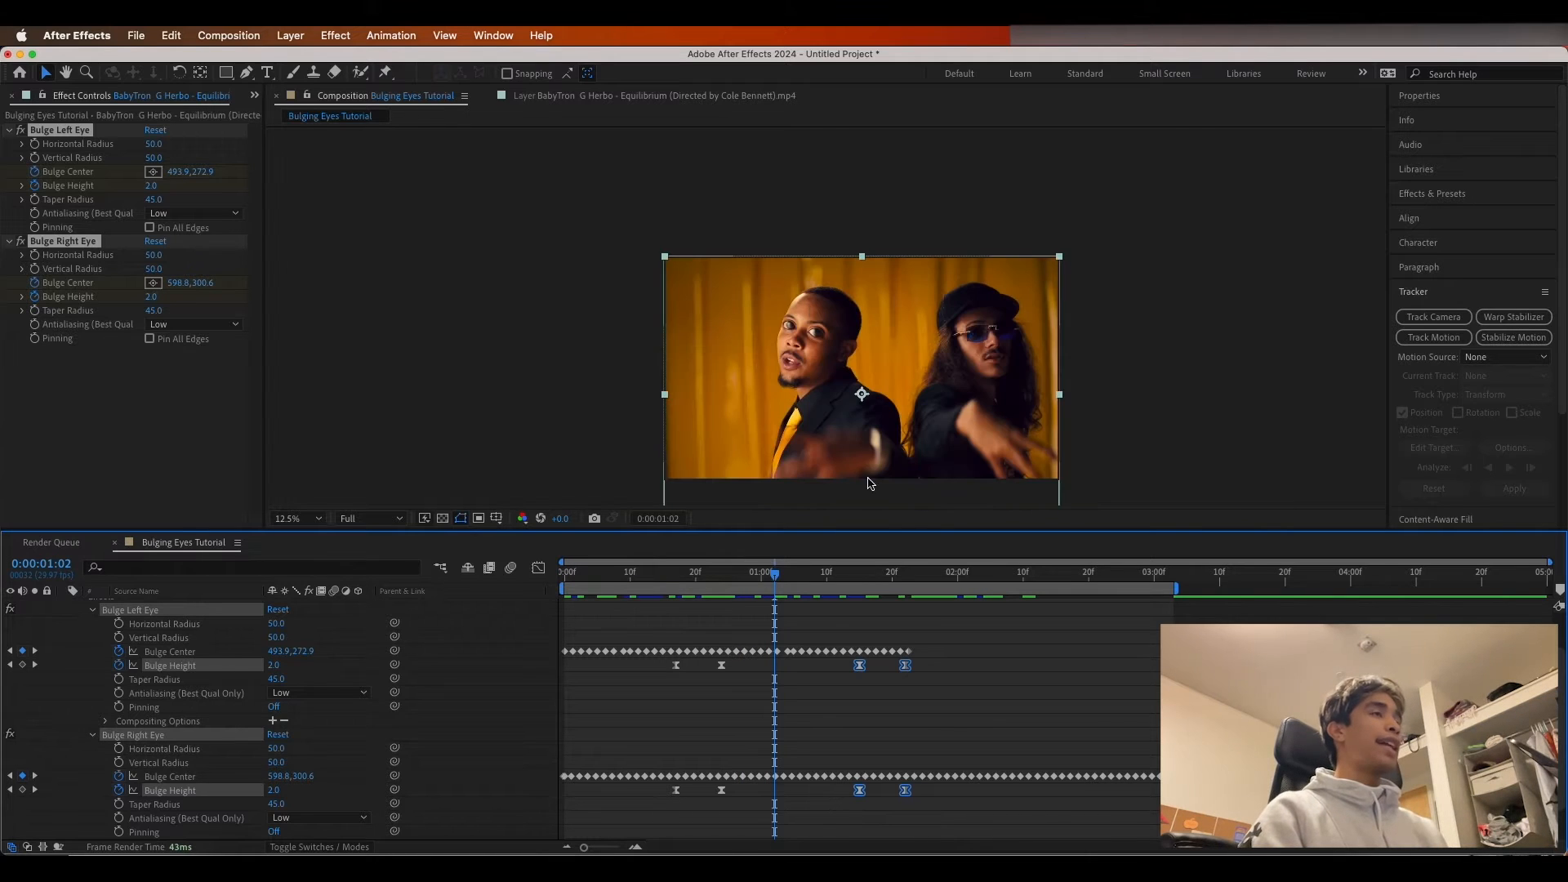
{"action": "left_click", "coordinate": [1176, 366]}
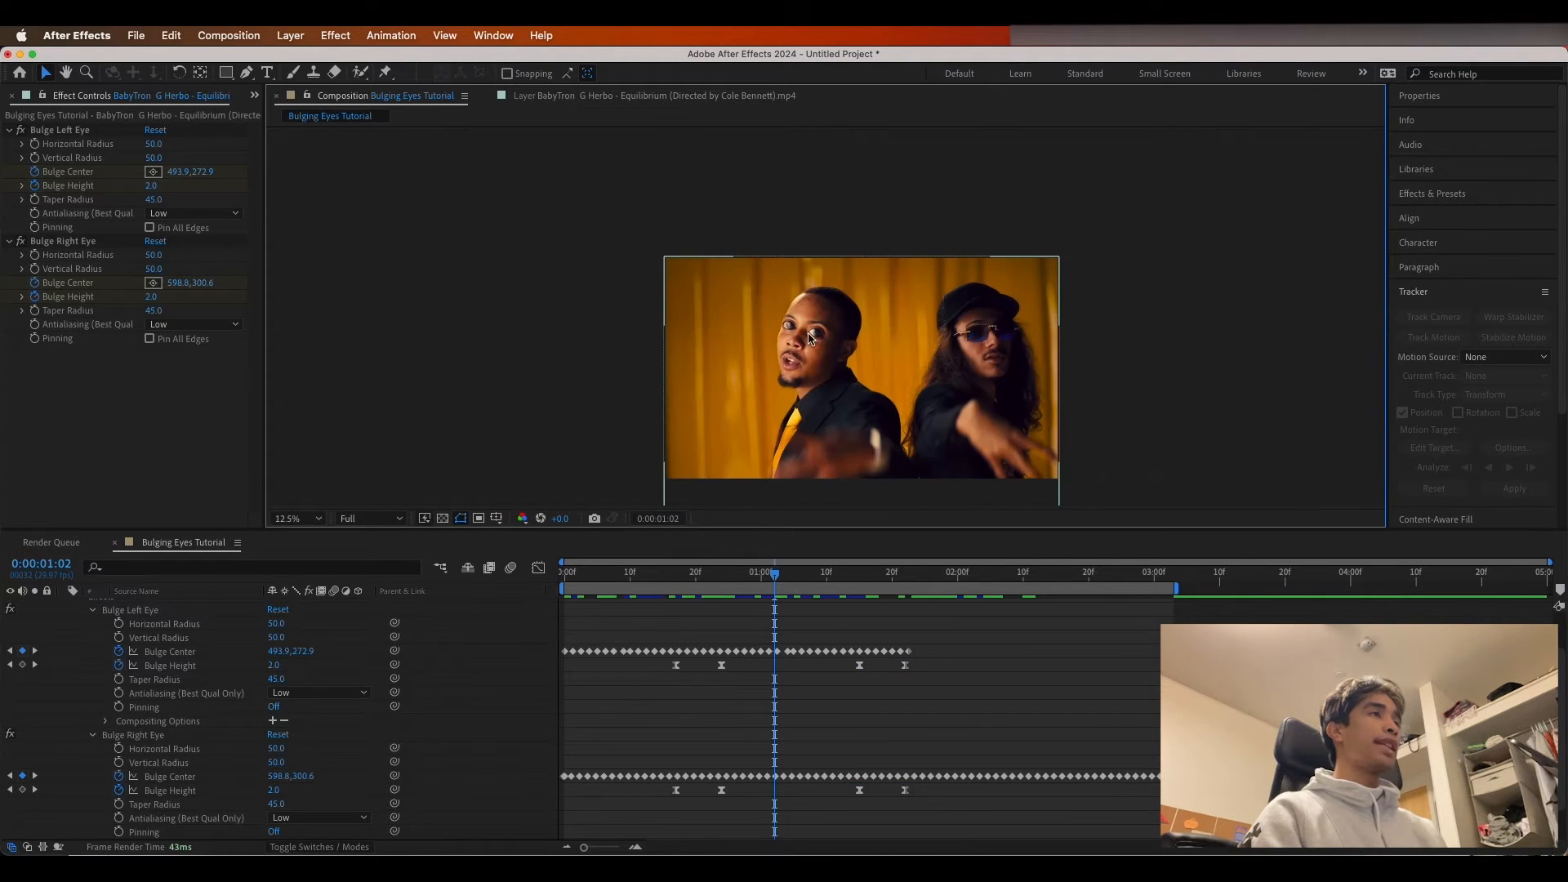
{"action": "scroll", "coordinate": [672, 645], "scroll_direction": "up", "scroll_amount": 3}
{"action": "left_click", "coordinate": [63, 619]}
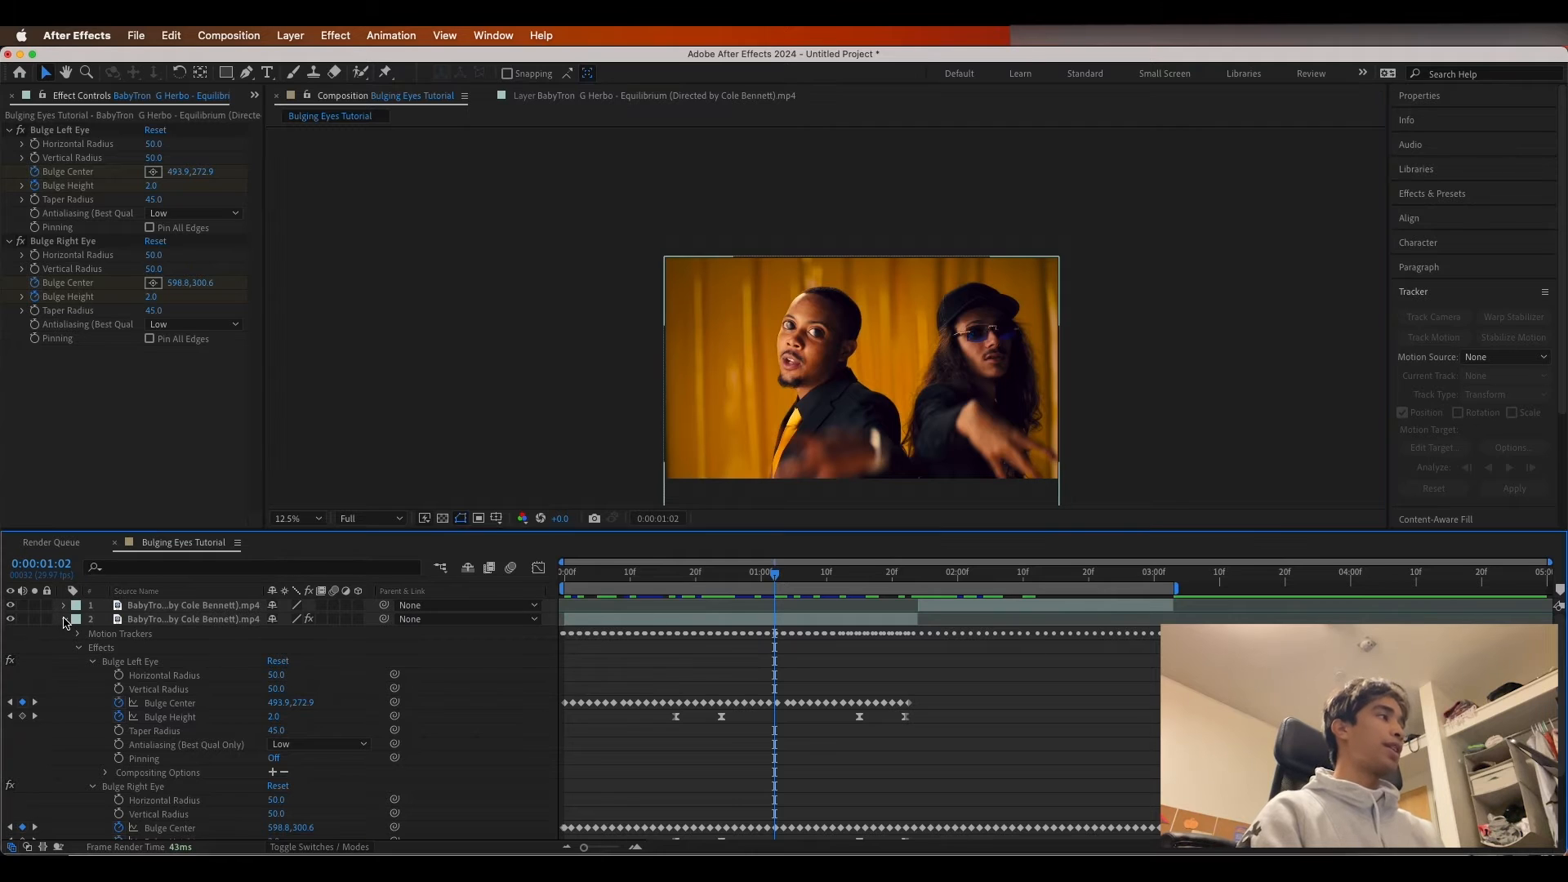
{"action": "left_click", "coordinate": [339, 35]}
{"action": "mouse_move", "coordinate": [307, 40]}
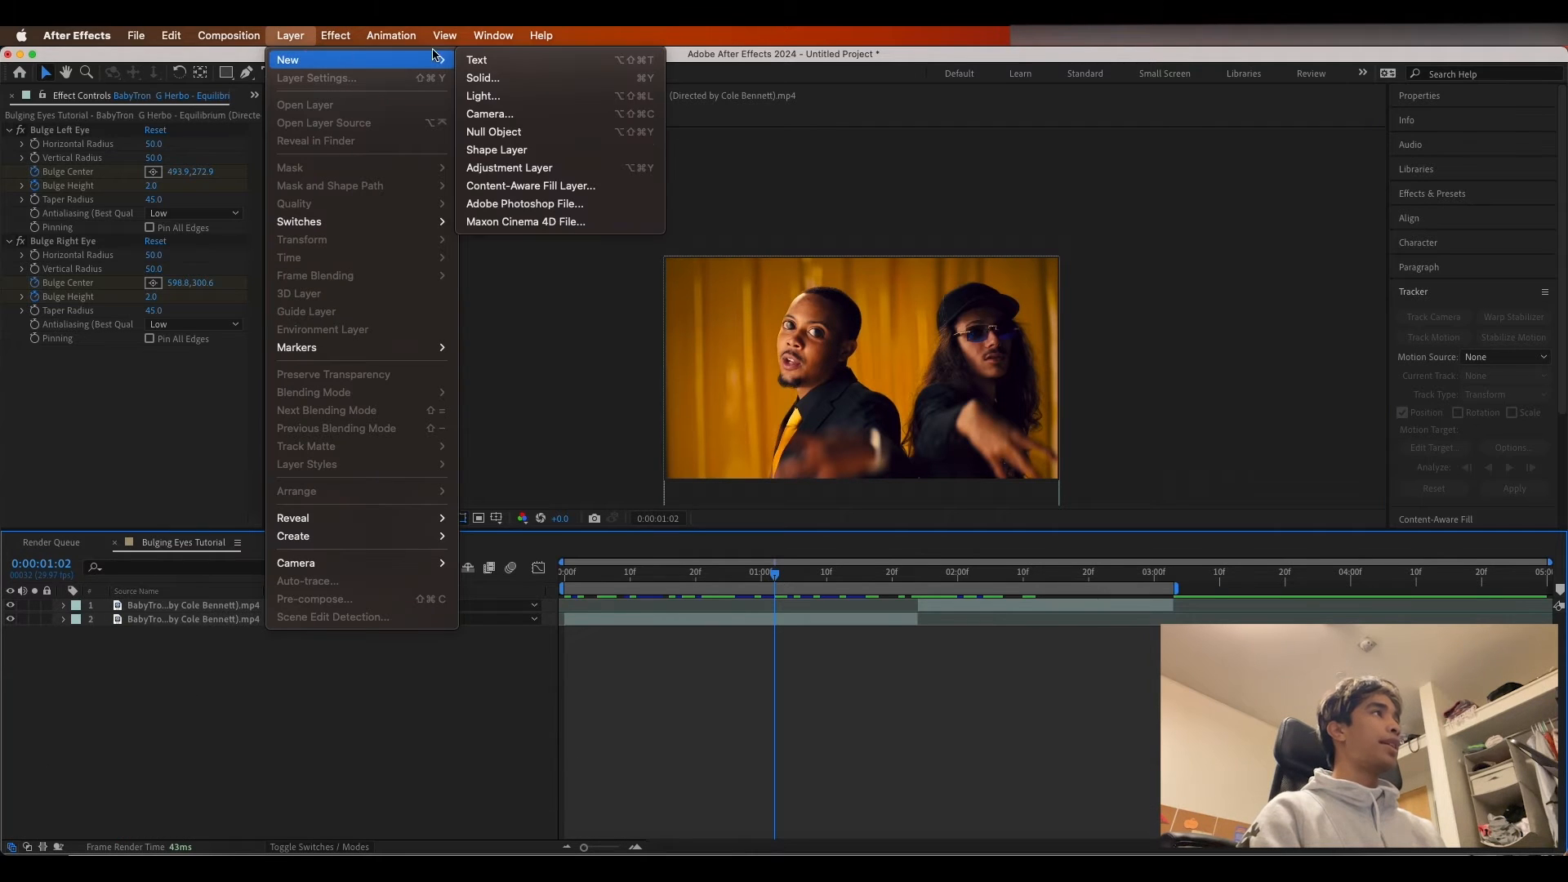
{"action": "left_click", "coordinate": [561, 169]}
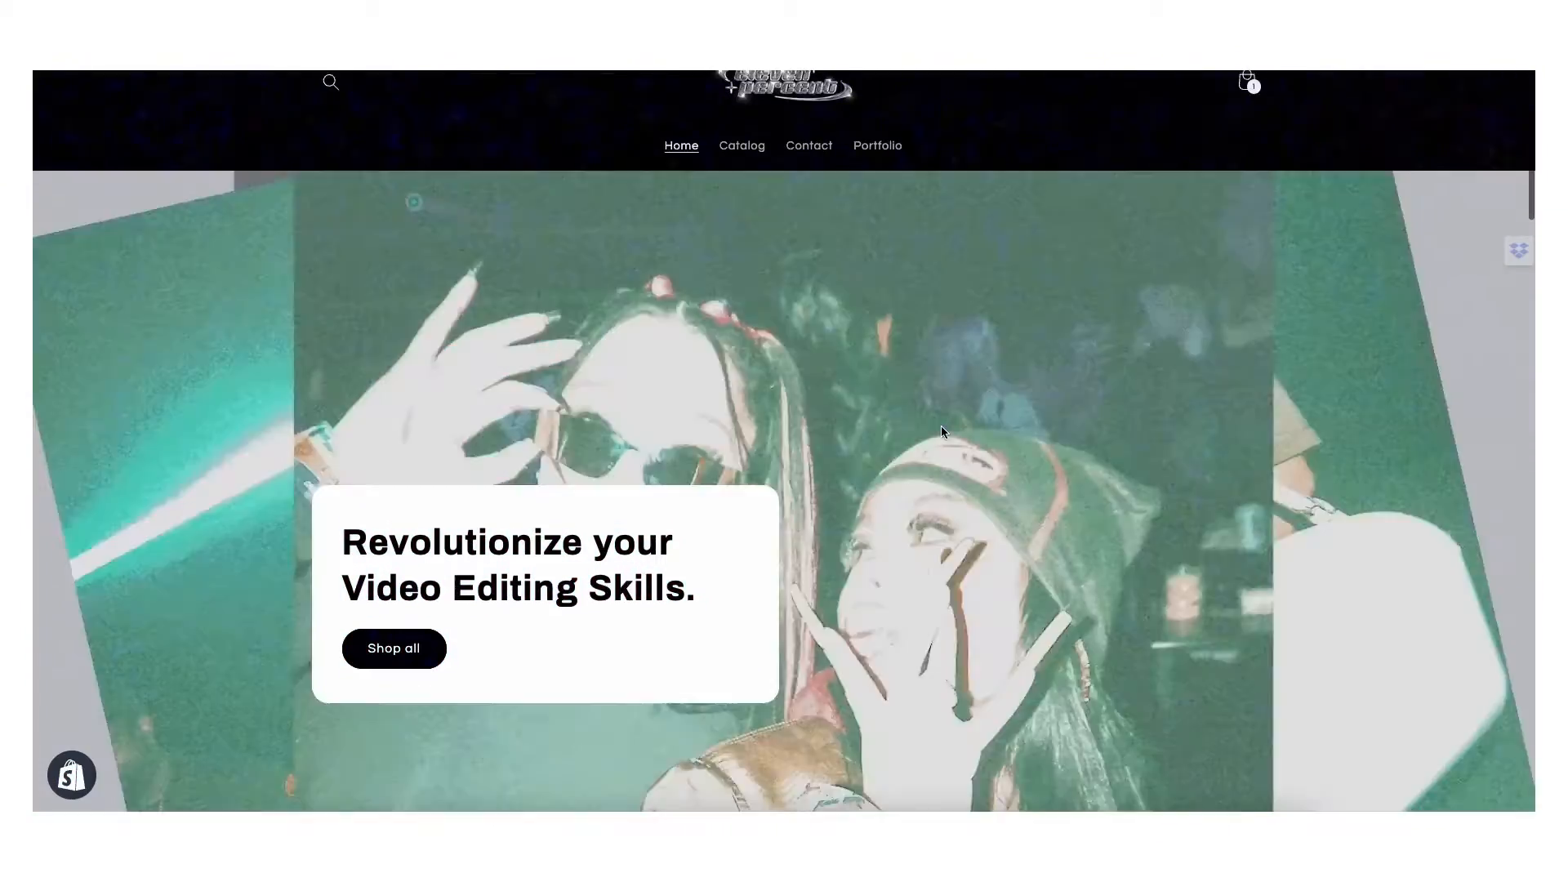
{"action": "scroll", "coordinate": [941, 424], "scroll_direction": "down", "scroll_amount": 10}
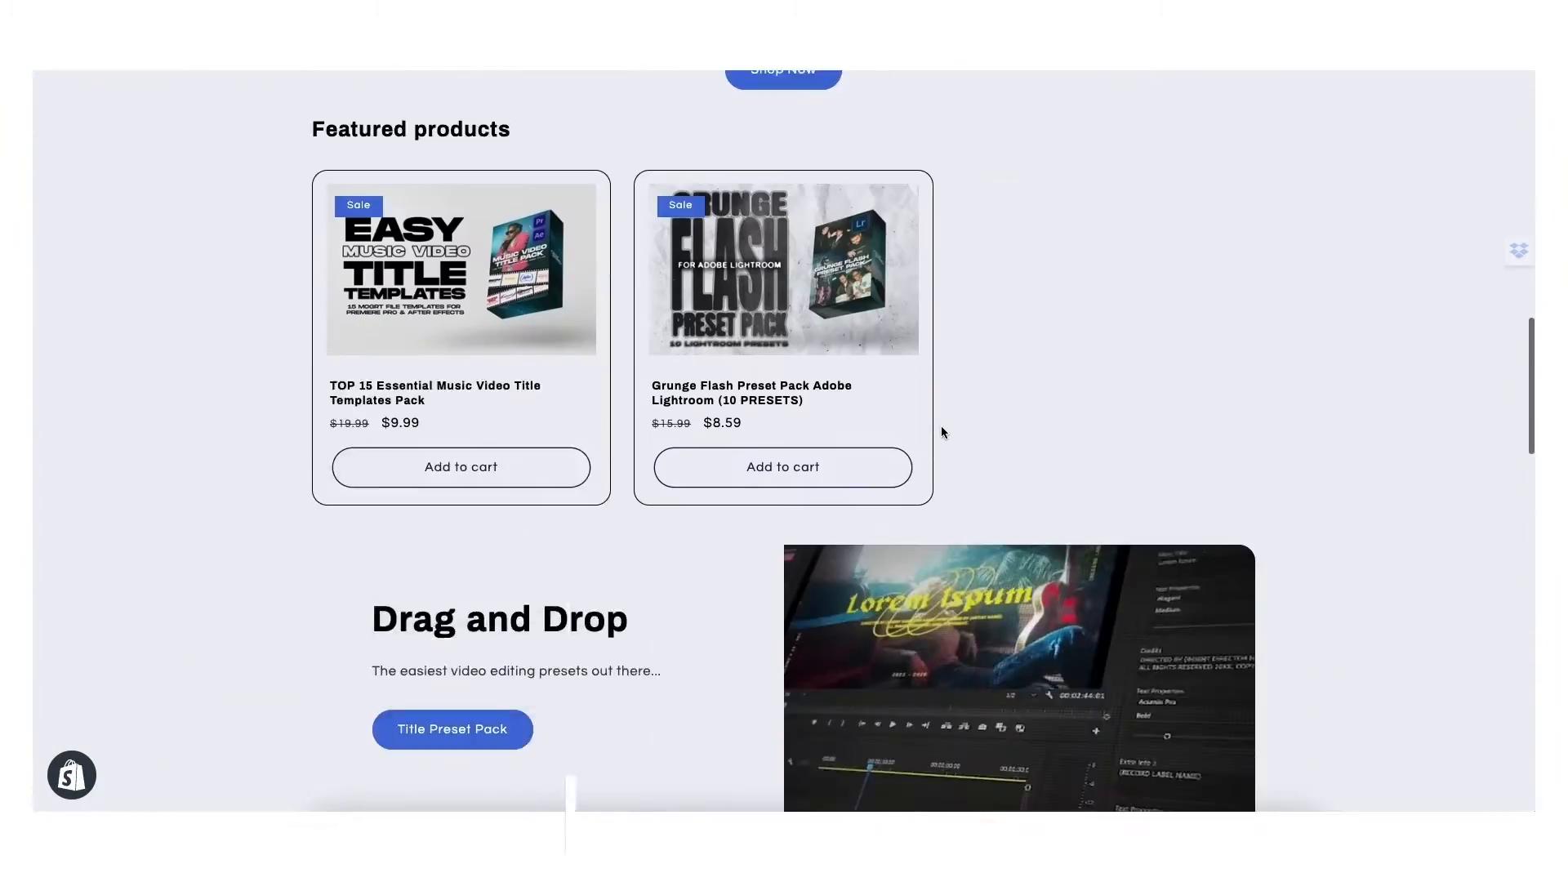
{"action": "scroll", "coordinate": [941, 428], "scroll_direction": "down", "scroll_amount": 3}
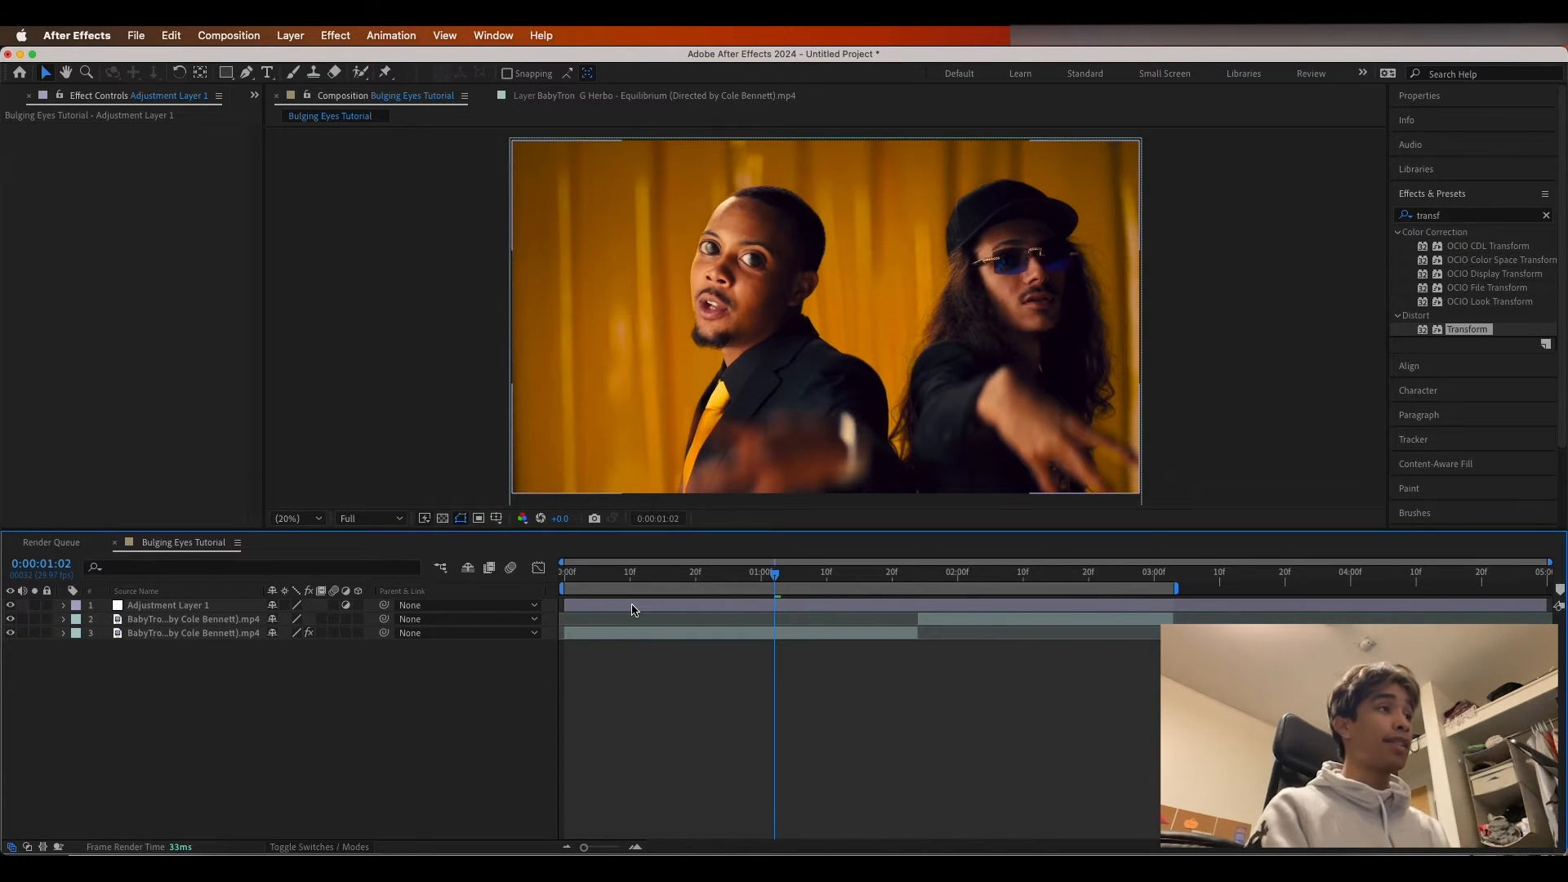
- Find the Distort Transform effect and apply it to Adjustment Layer 1
{"action": "left_click", "coordinate": [592, 608]}
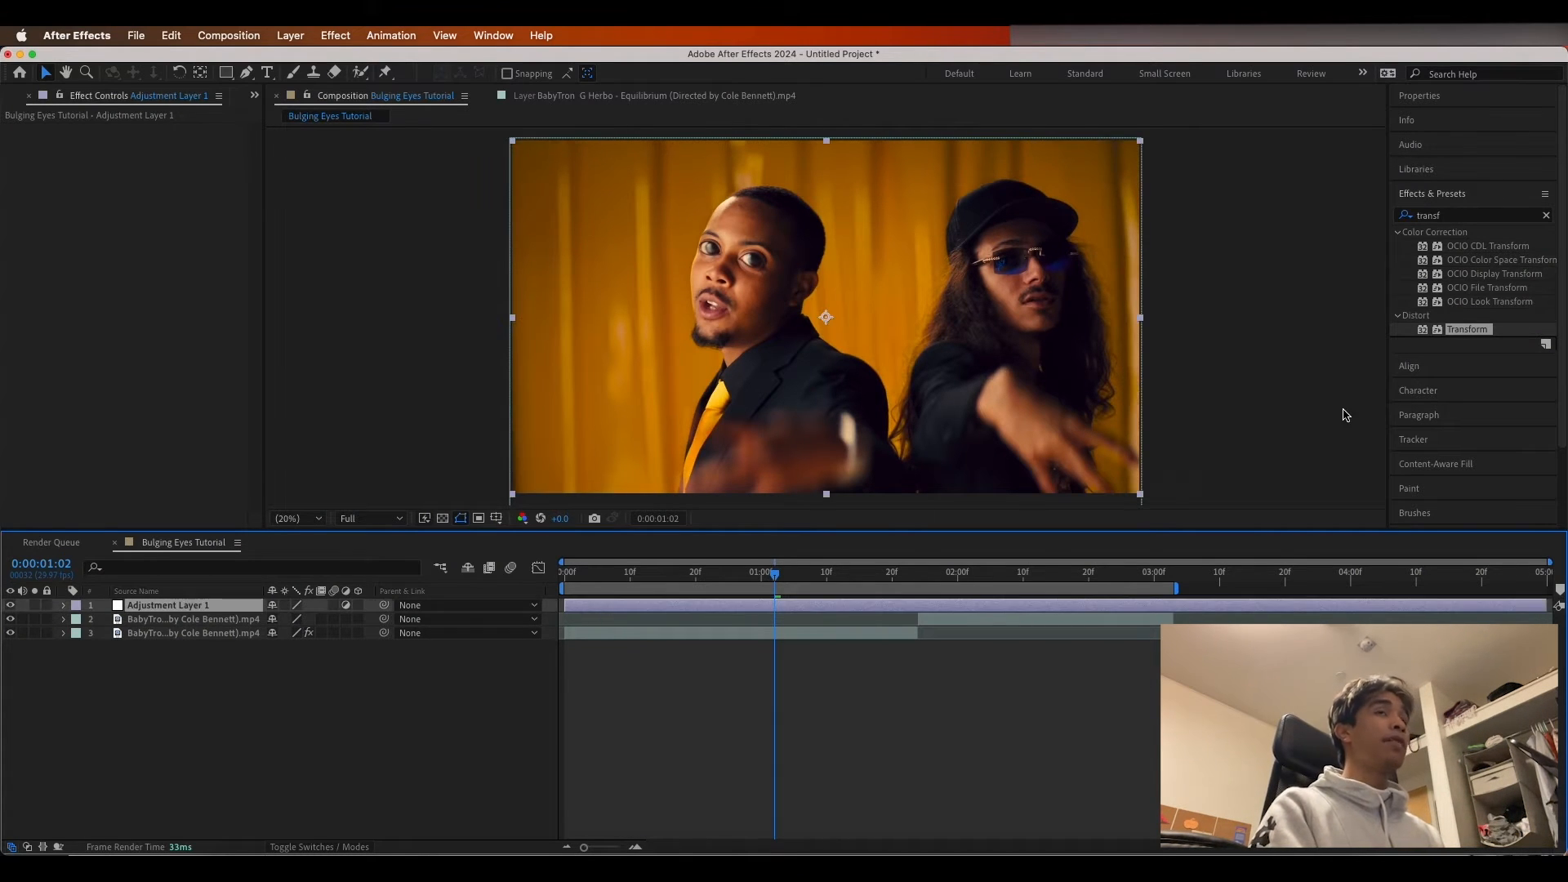
{"action": "left_click", "coordinate": [1545, 214]}
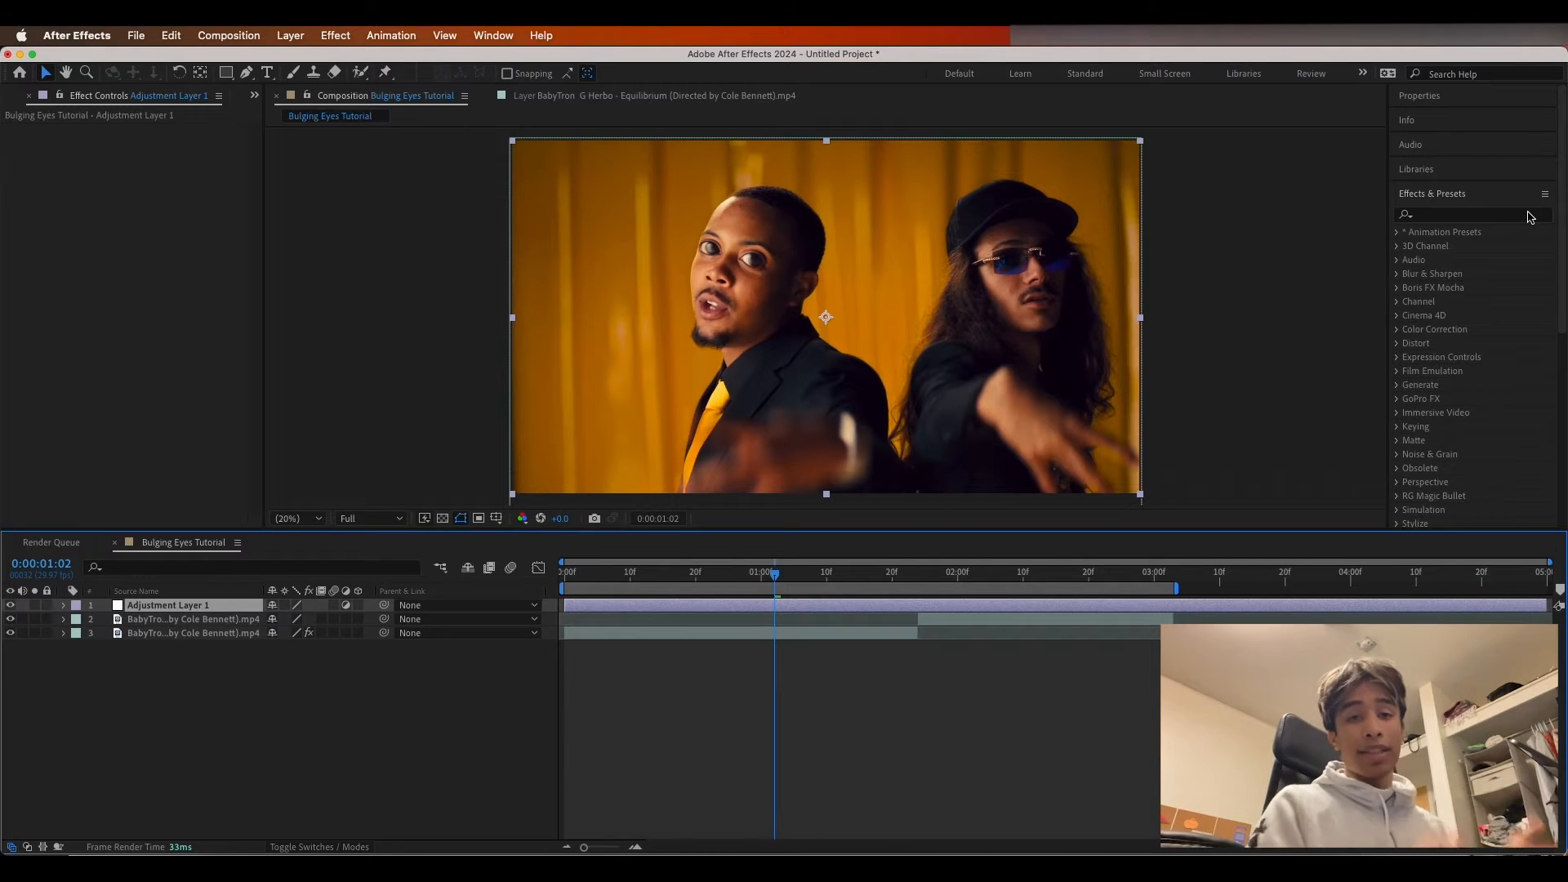
{"action": "left_click", "coordinate": [1495, 200]}
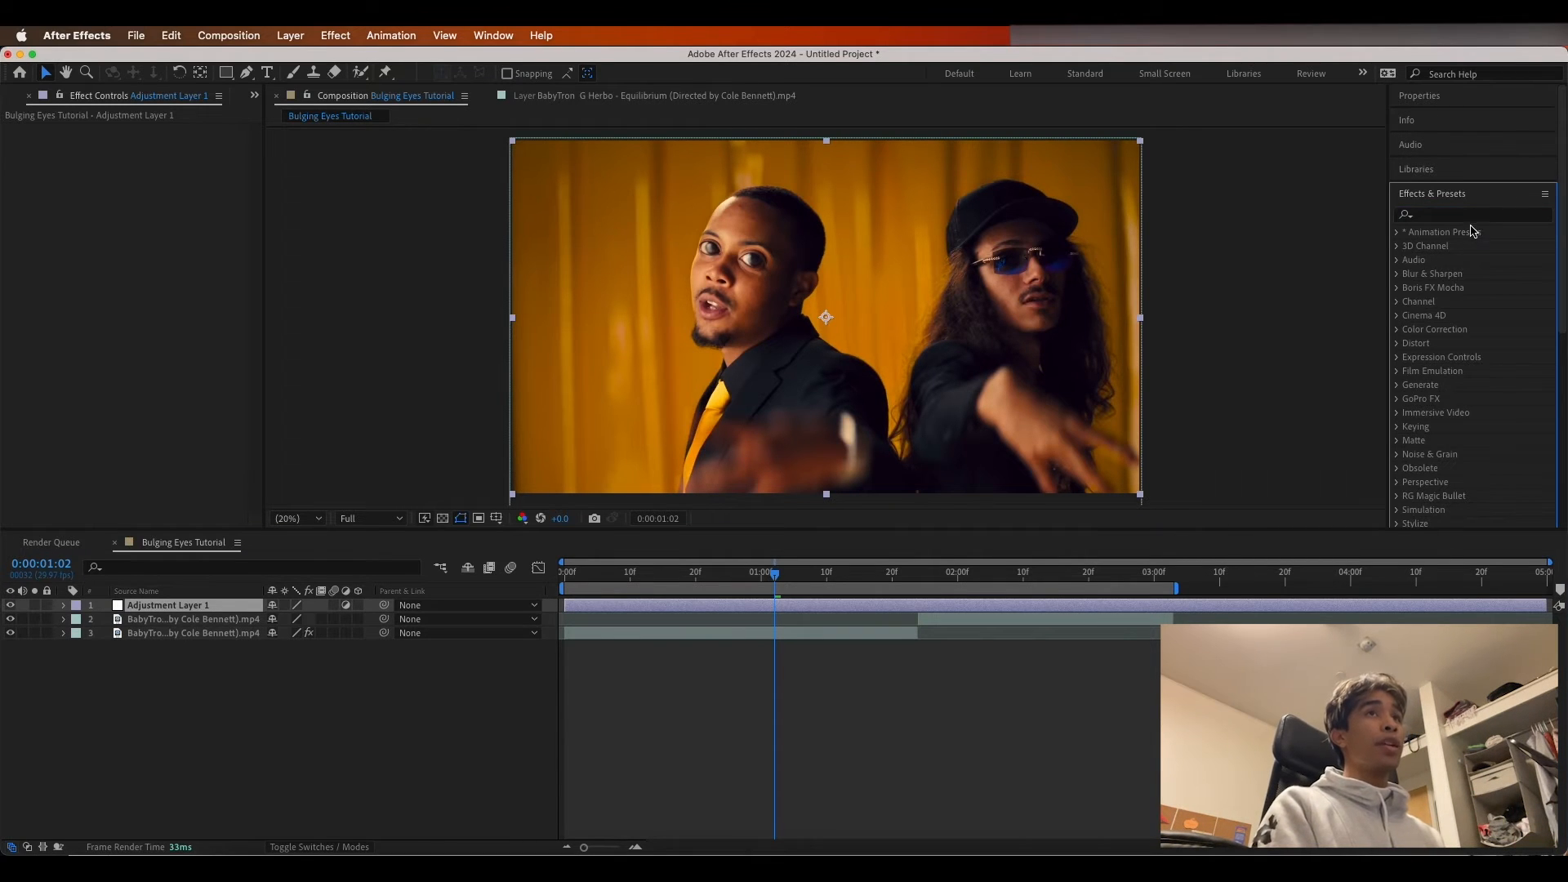
{"action": "left_click", "coordinate": [1474, 218]}
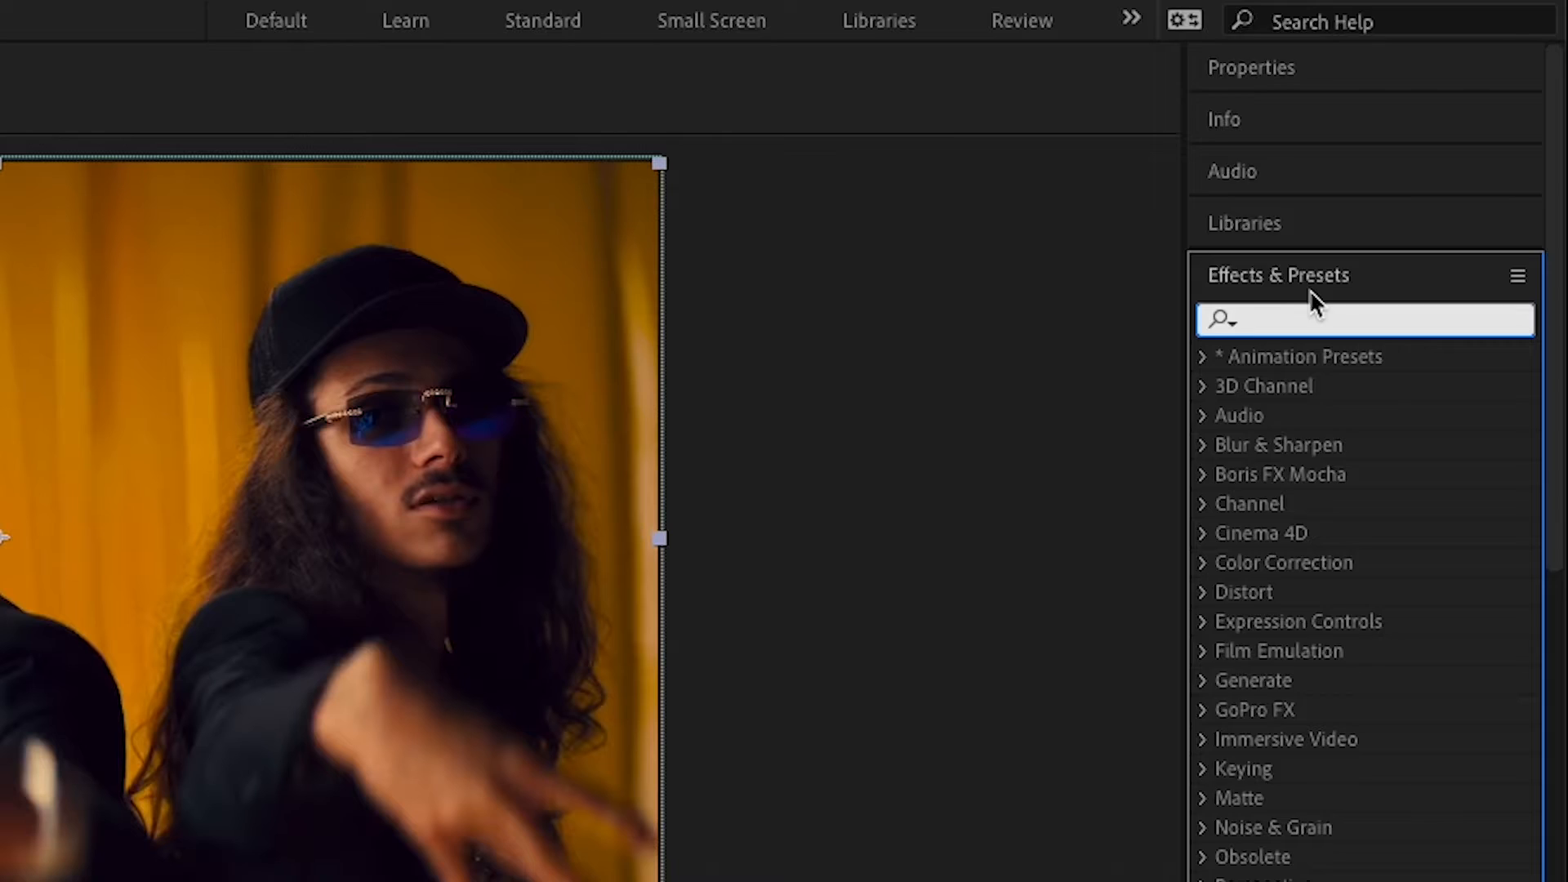
{"action": "type", "text": "tranf"}
{"action": "key", "text": "BackSpace"}
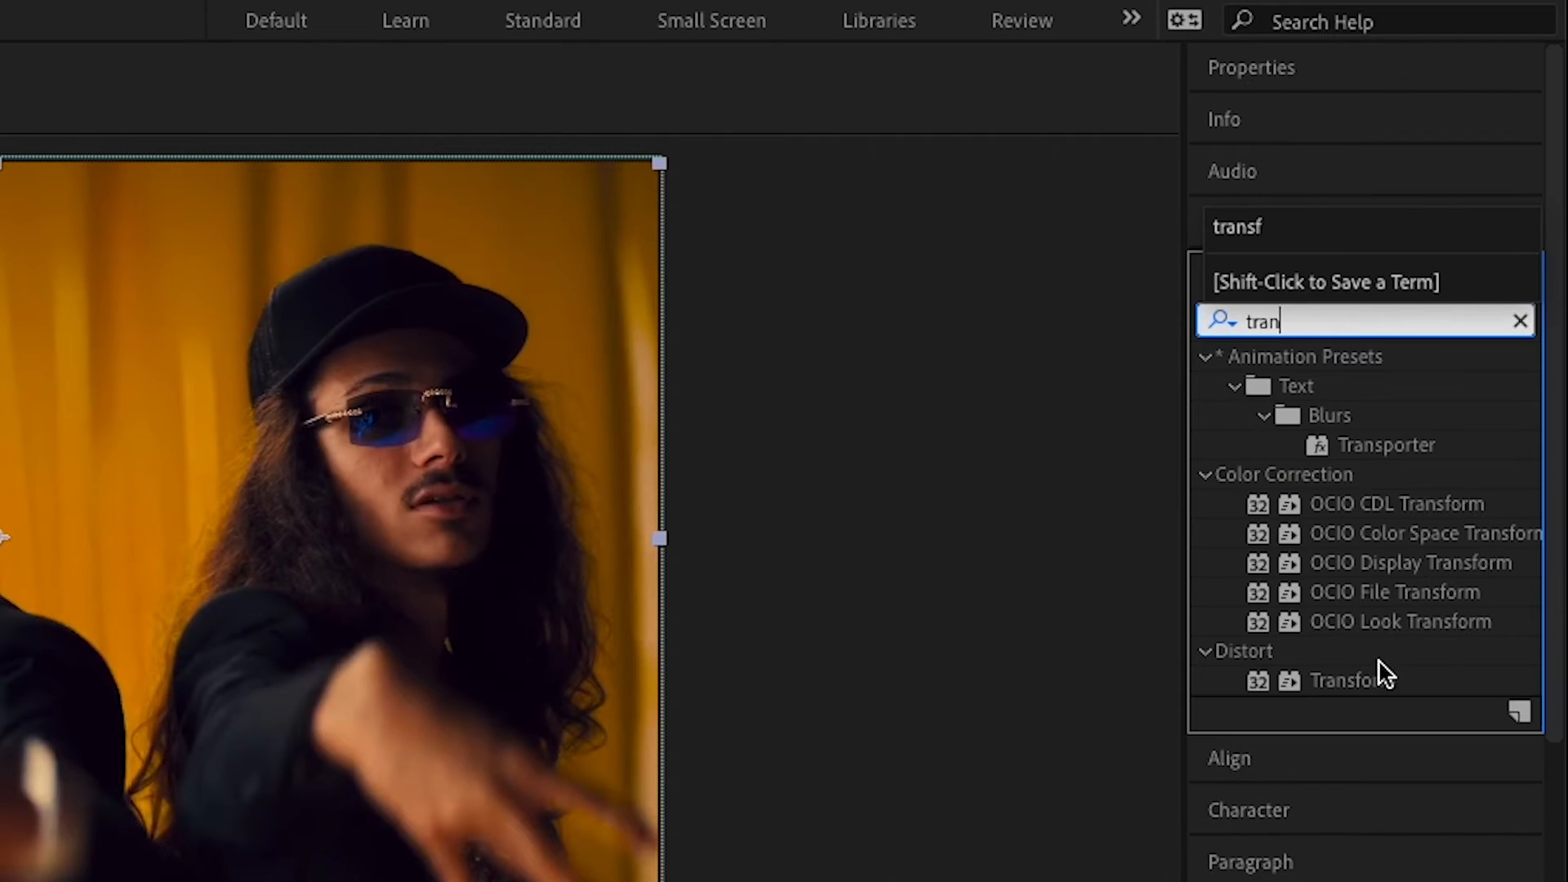
{"action": "left_click_drag", "start_coordinate": [1375, 672], "coordinate": [371, 881]}
{"action": "left_click_drag", "start_coordinate": [1004, 600], "coordinate": [992, 607]}
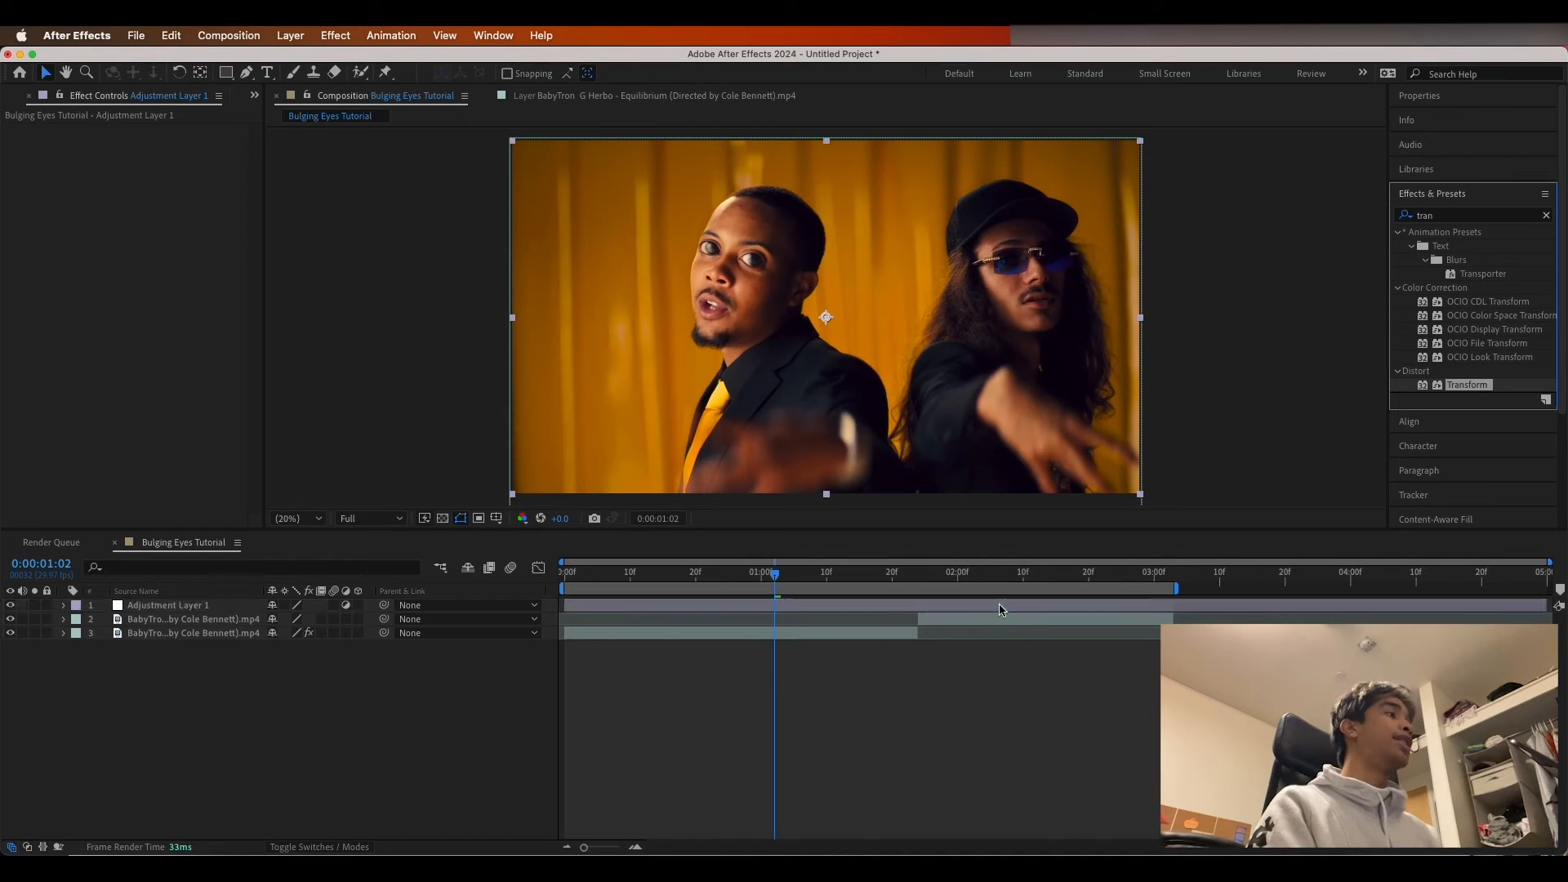
- Find the Slider Control expression control and apply it to Adjustment Layer 1
{"action": "left_click", "coordinate": [1419, 217]}
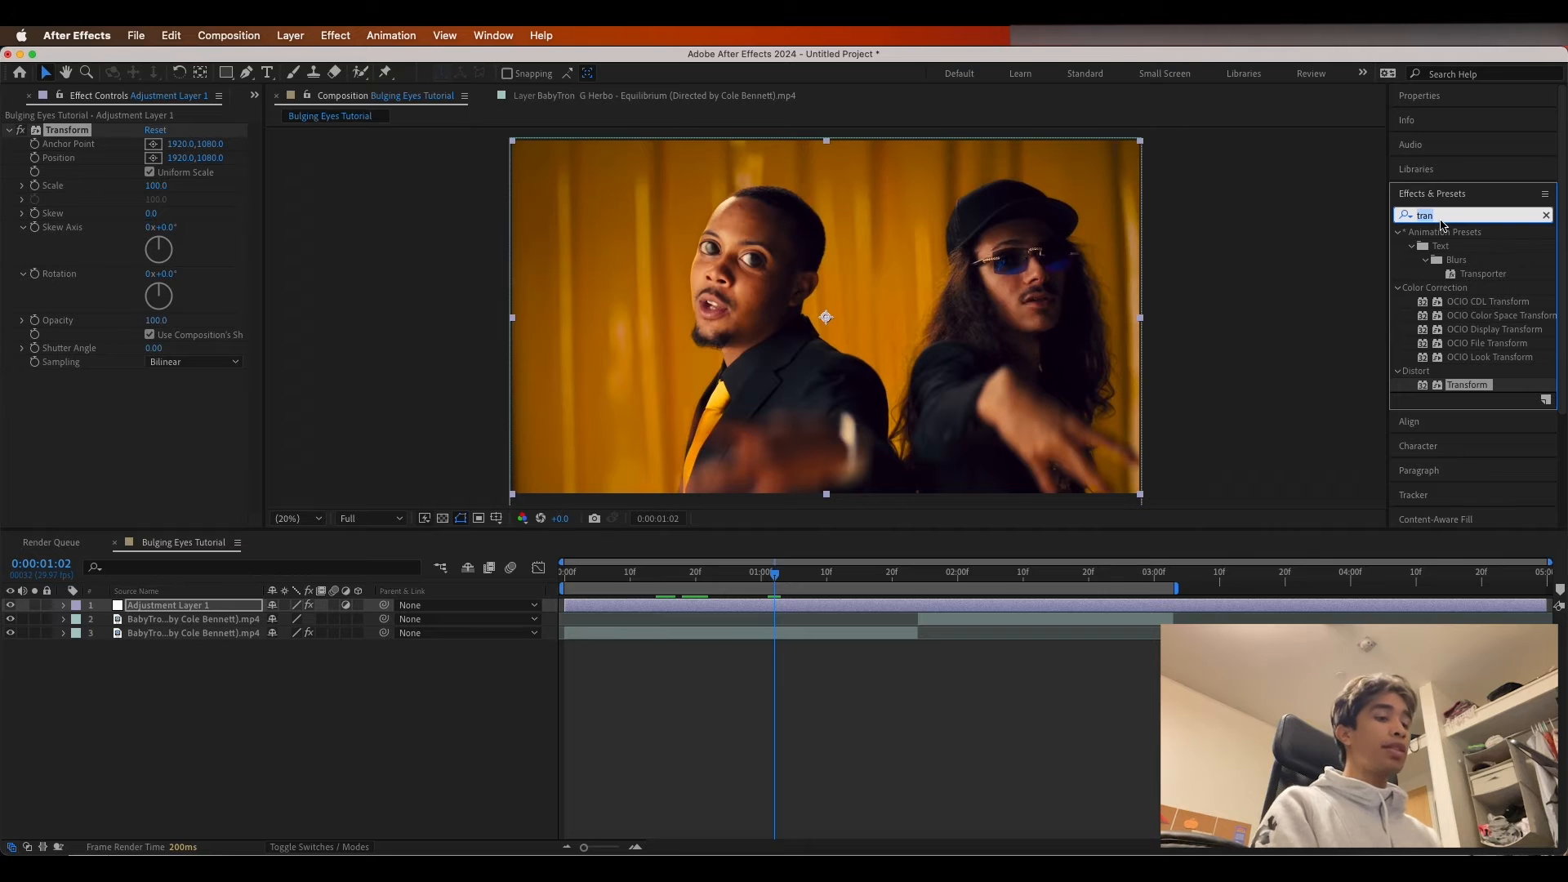
{"action": "type", "text": "slider"}
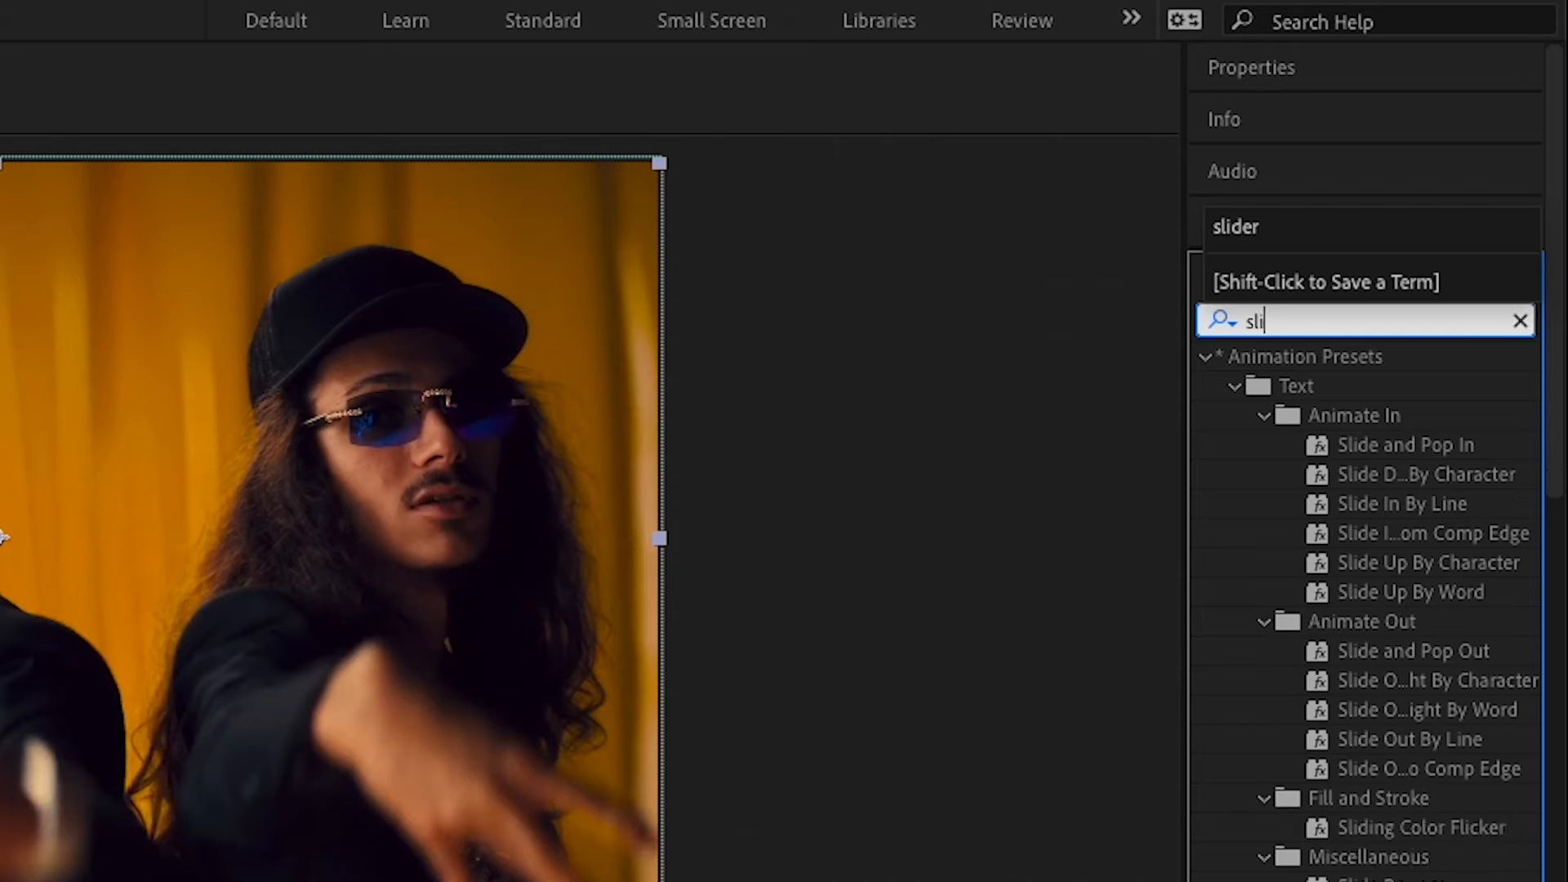
{"action": "left_click_drag", "start_coordinate": [1347, 388], "coordinate": [0, 881]}
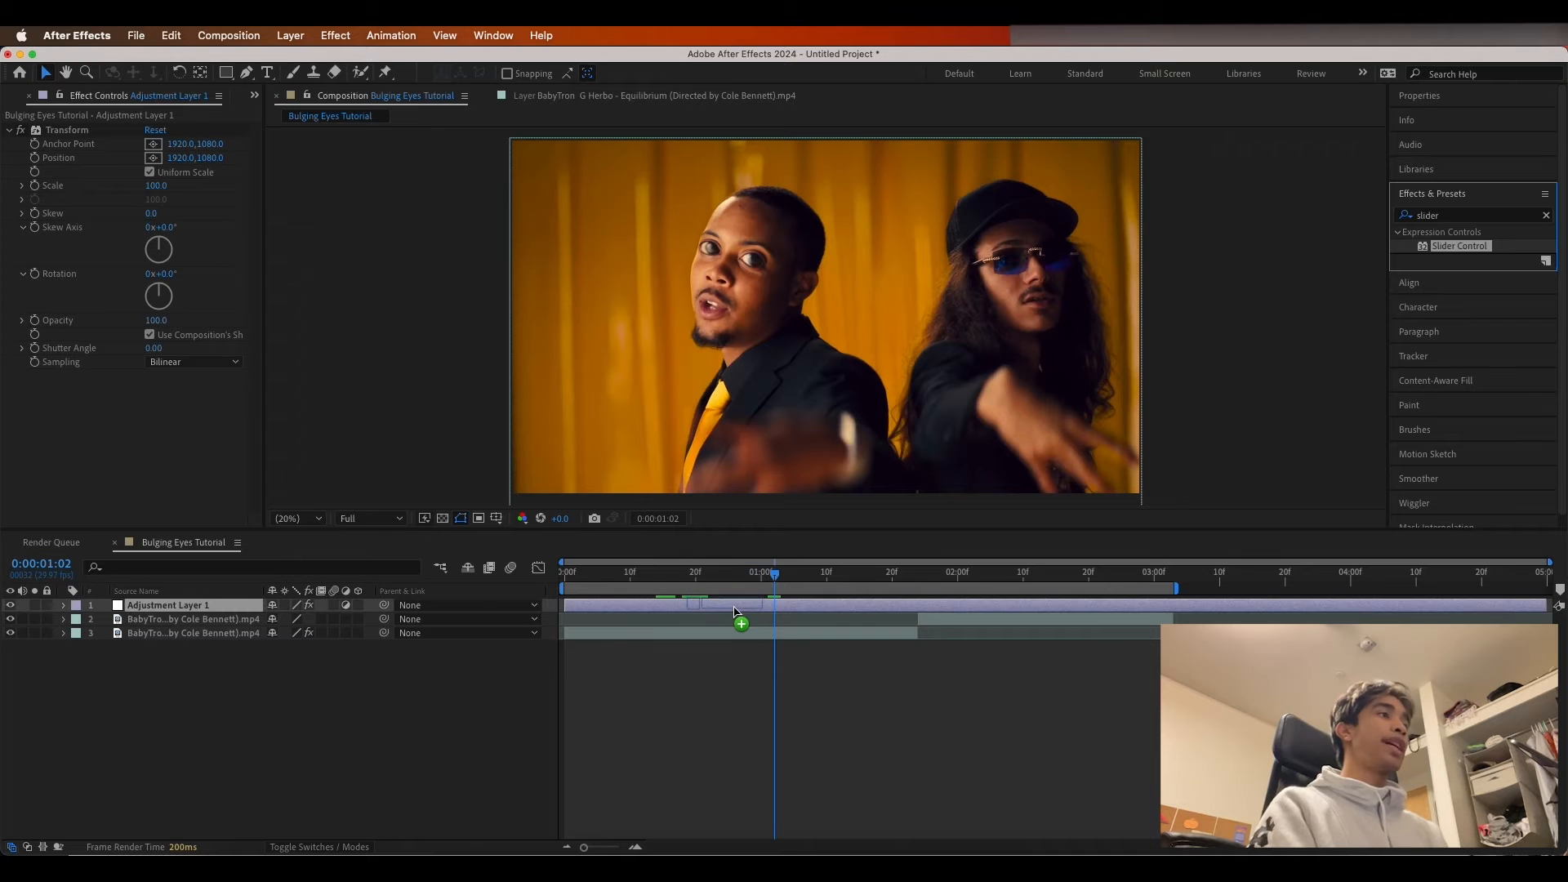
{"action": "left_click_drag", "start_coordinate": [734, 611], "coordinate": [736, 612]}
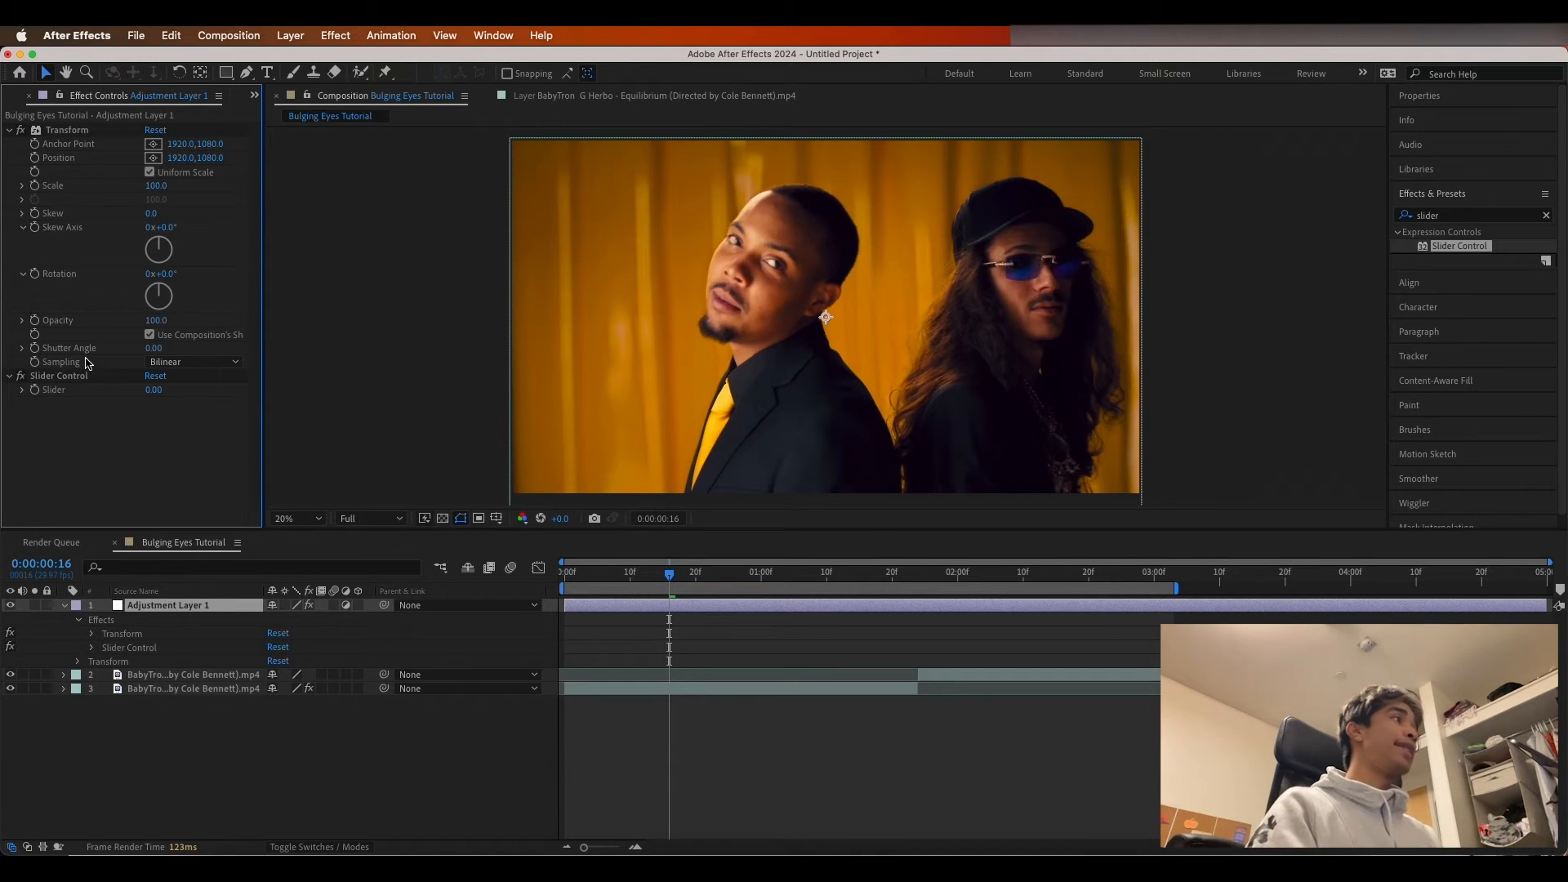
- Add the expression wiggle(5,effect("Slider Control")("Slider")) to the Position of the adjustment layer's Transform effect, linking the amplitude to the slider
{"action": "left_click", "coordinate": [81, 622]}
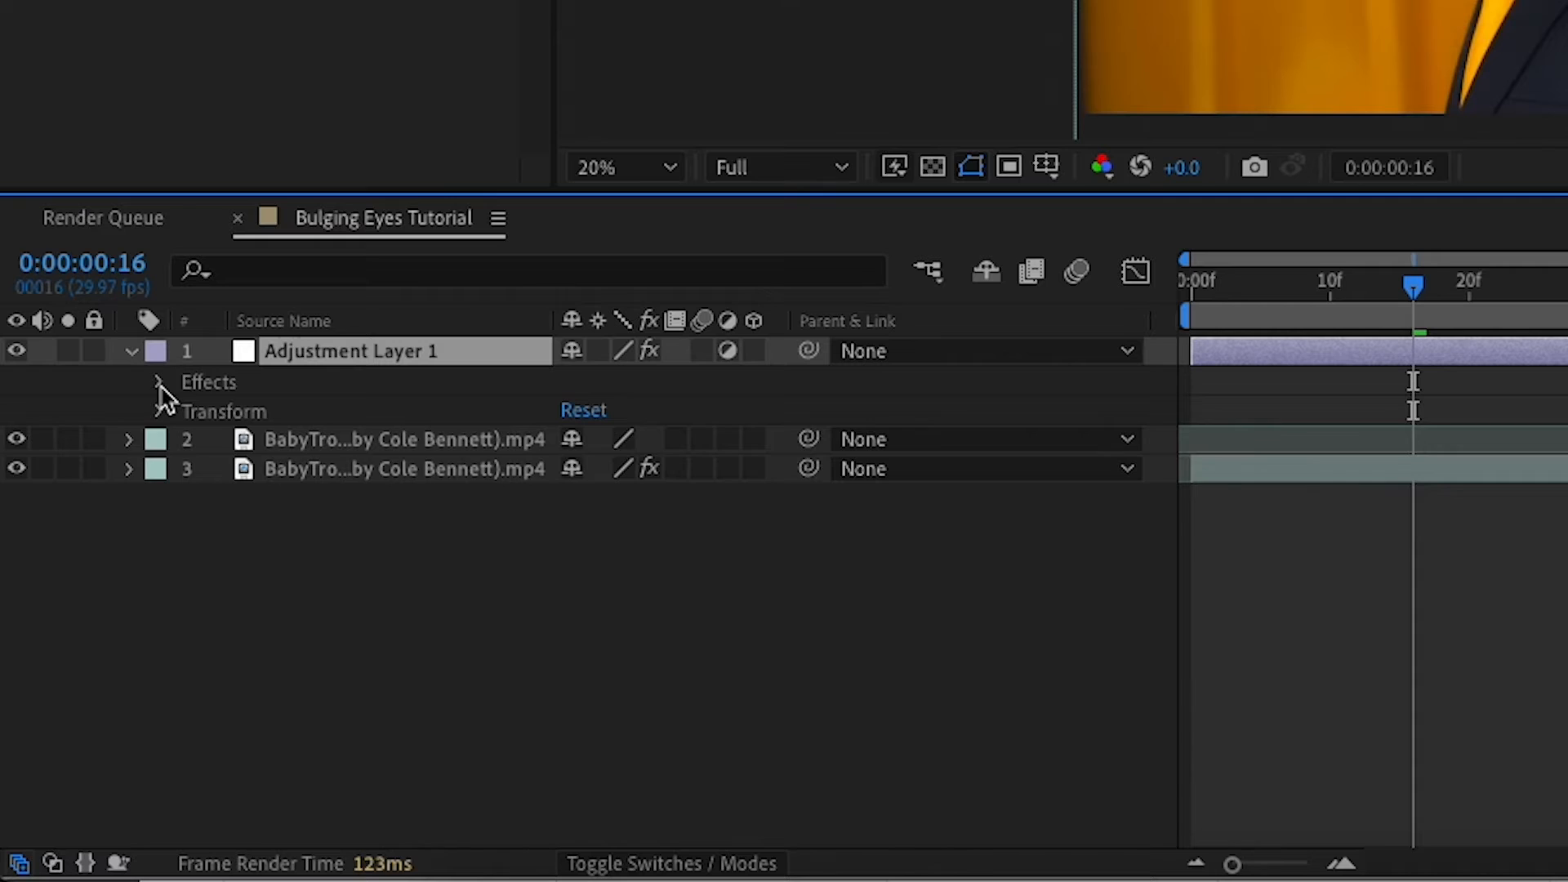
{"action": "left_click", "coordinate": [79, 622]}
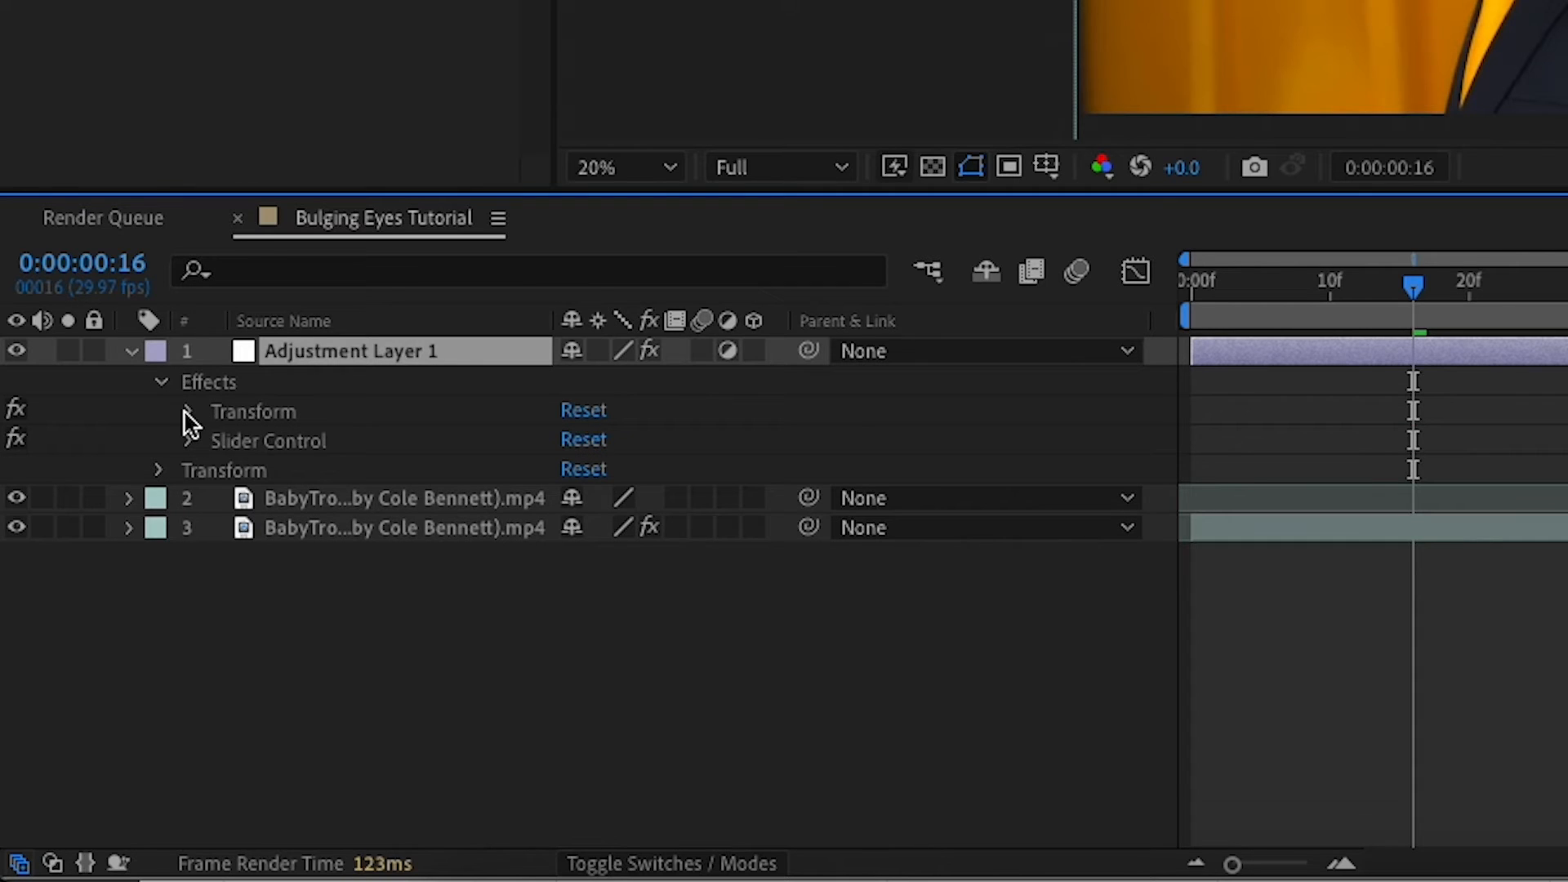
{"action": "left_click", "coordinate": [188, 412]}
{"action": "scroll", "coordinate": [204, 442], "scroll_direction": "down", "scroll_amount": 2}
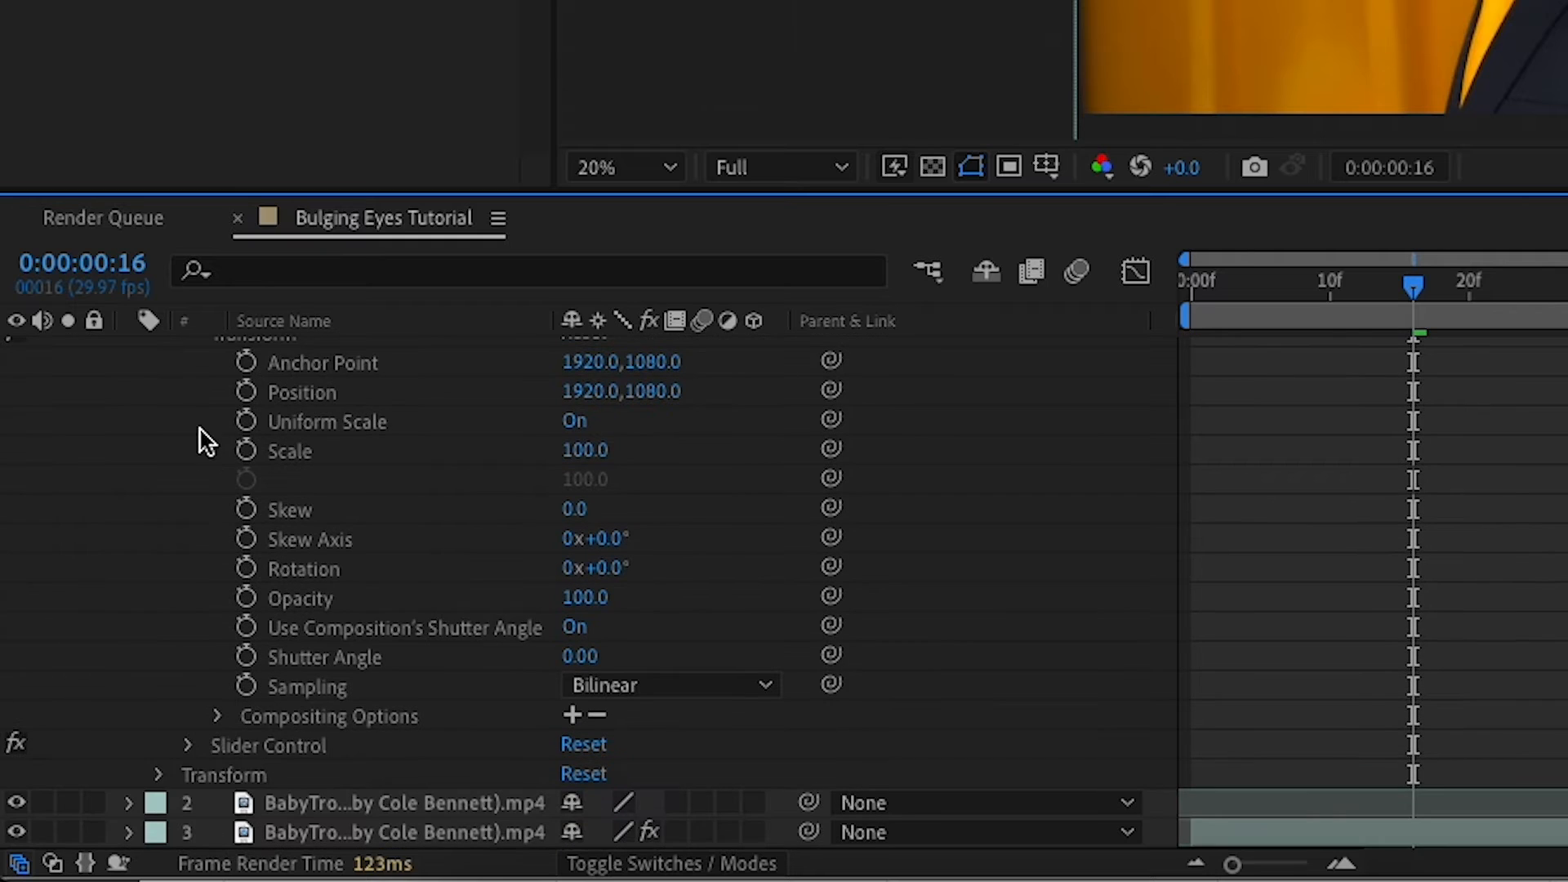
{"action": "scroll", "coordinate": [209, 716], "scroll_direction": "up", "scroll_amount": 2}
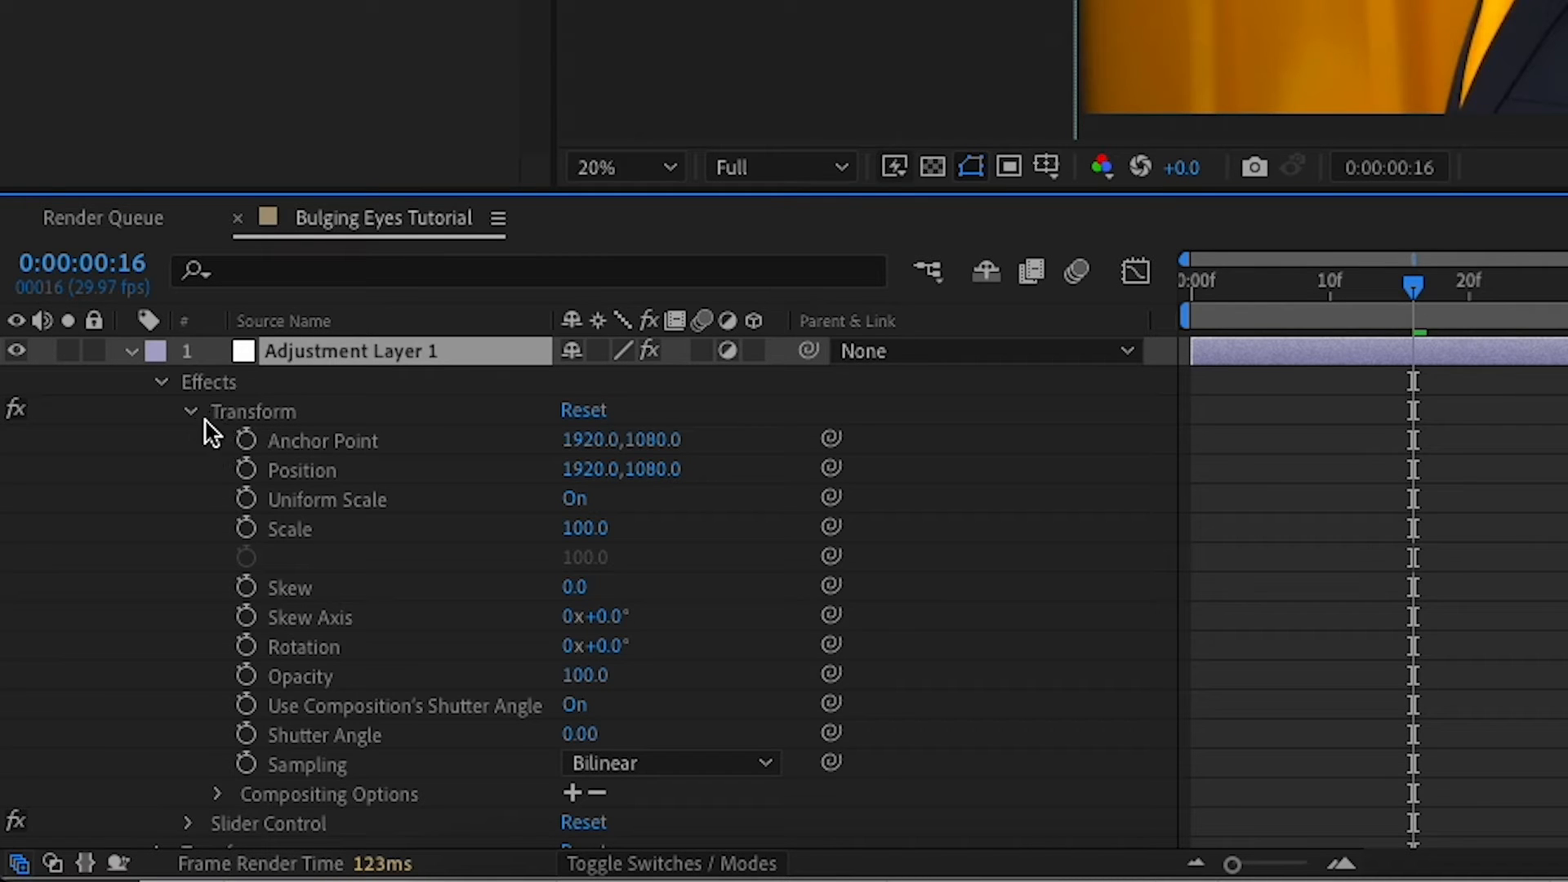
{"action": "scroll", "coordinate": [178, 527], "scroll_direction": "down", "scroll_amount": 1}
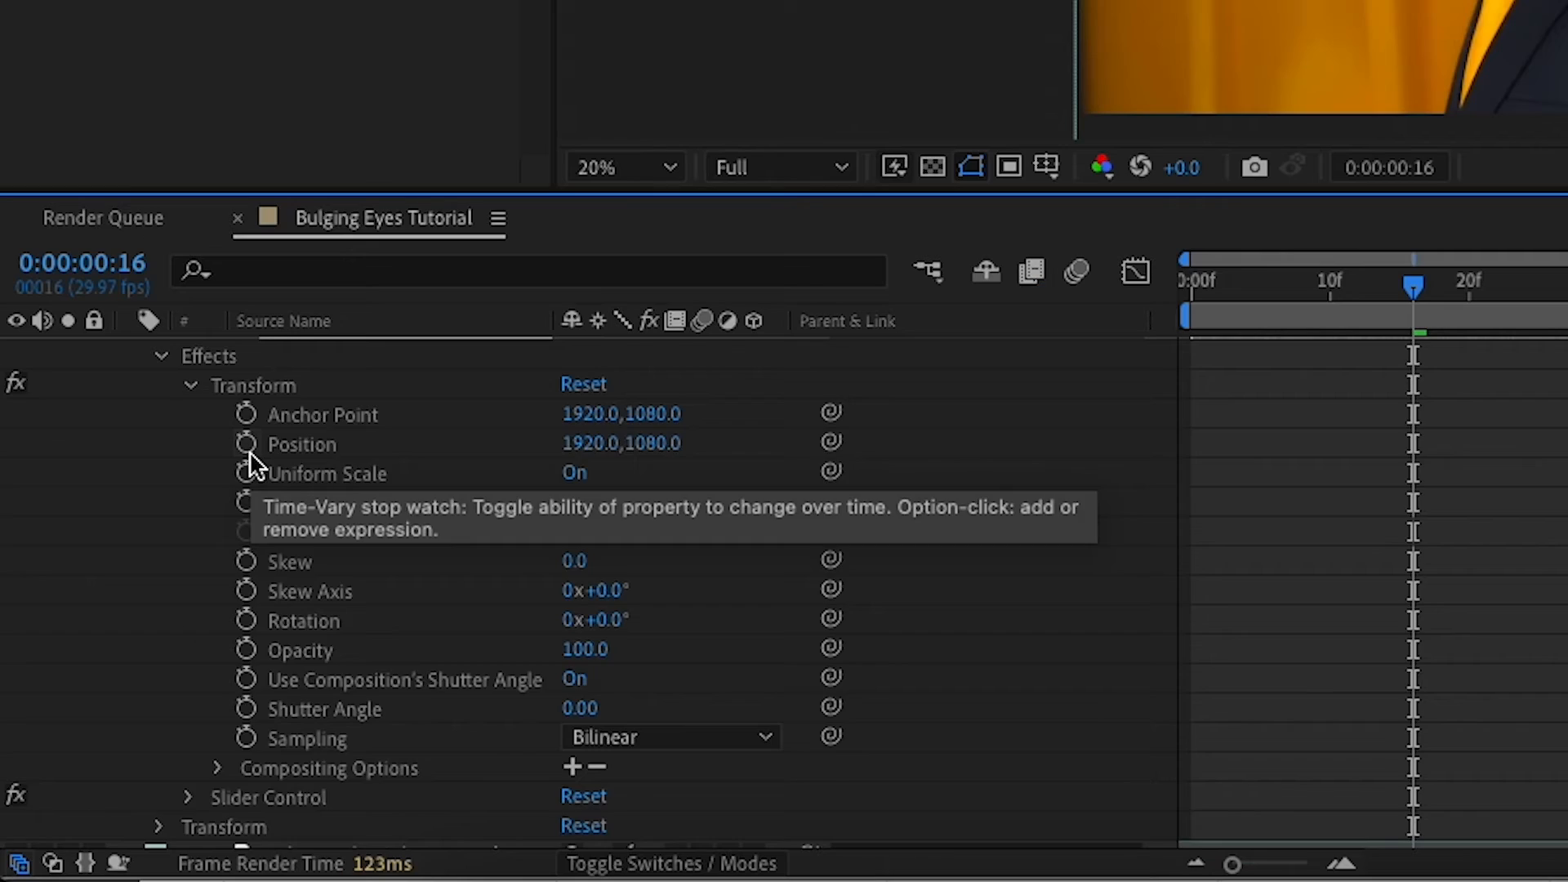
{"action": "left_click", "coordinate": [118, 650], "text": "alt"}
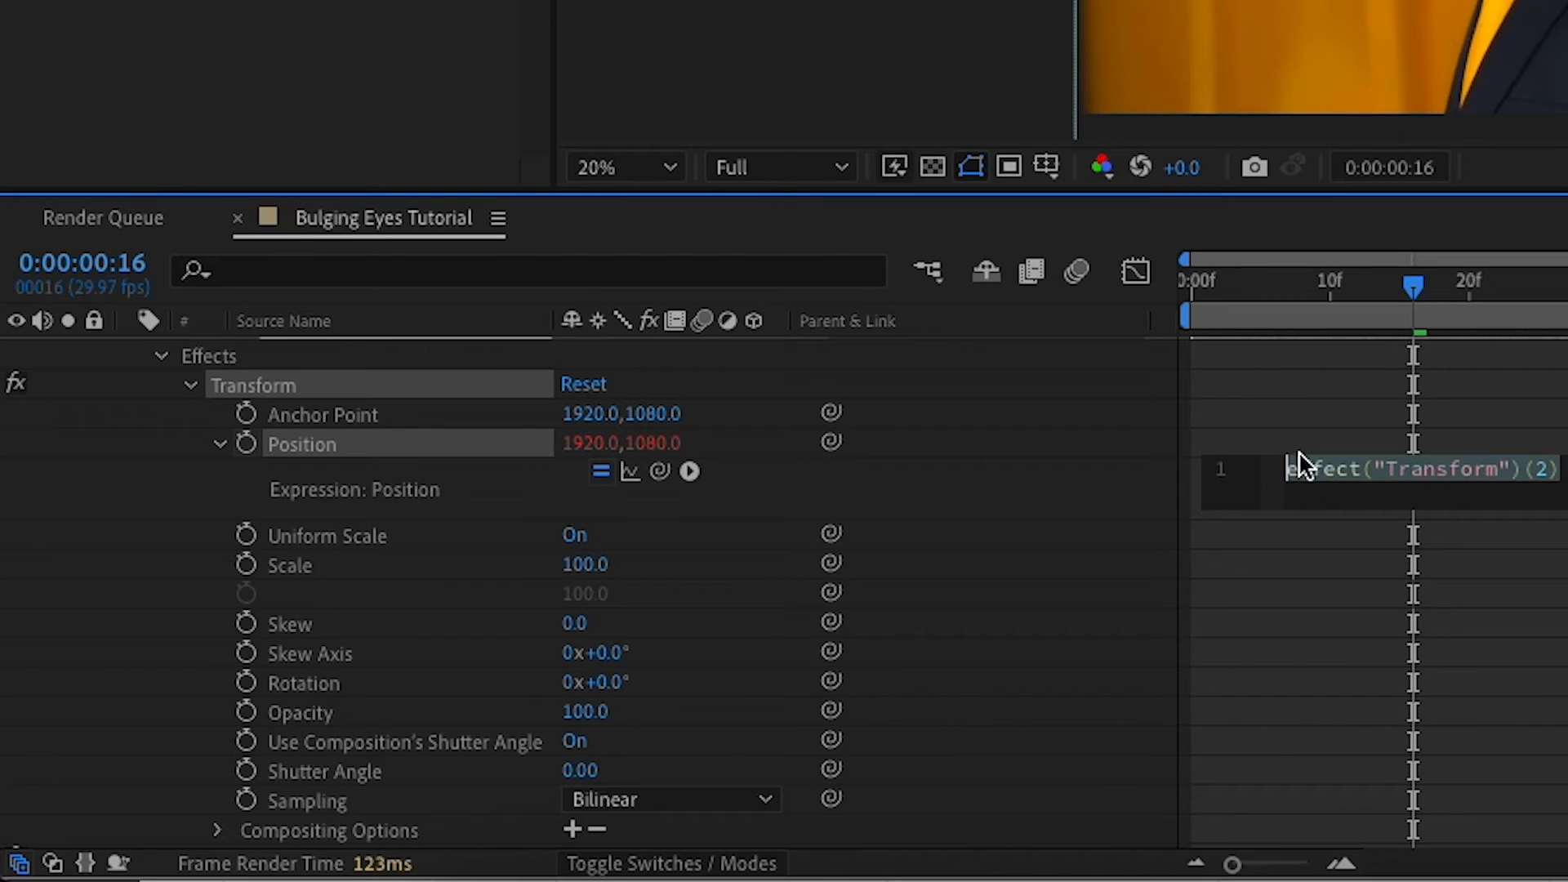
{"action": "type", "text": "wigg"}
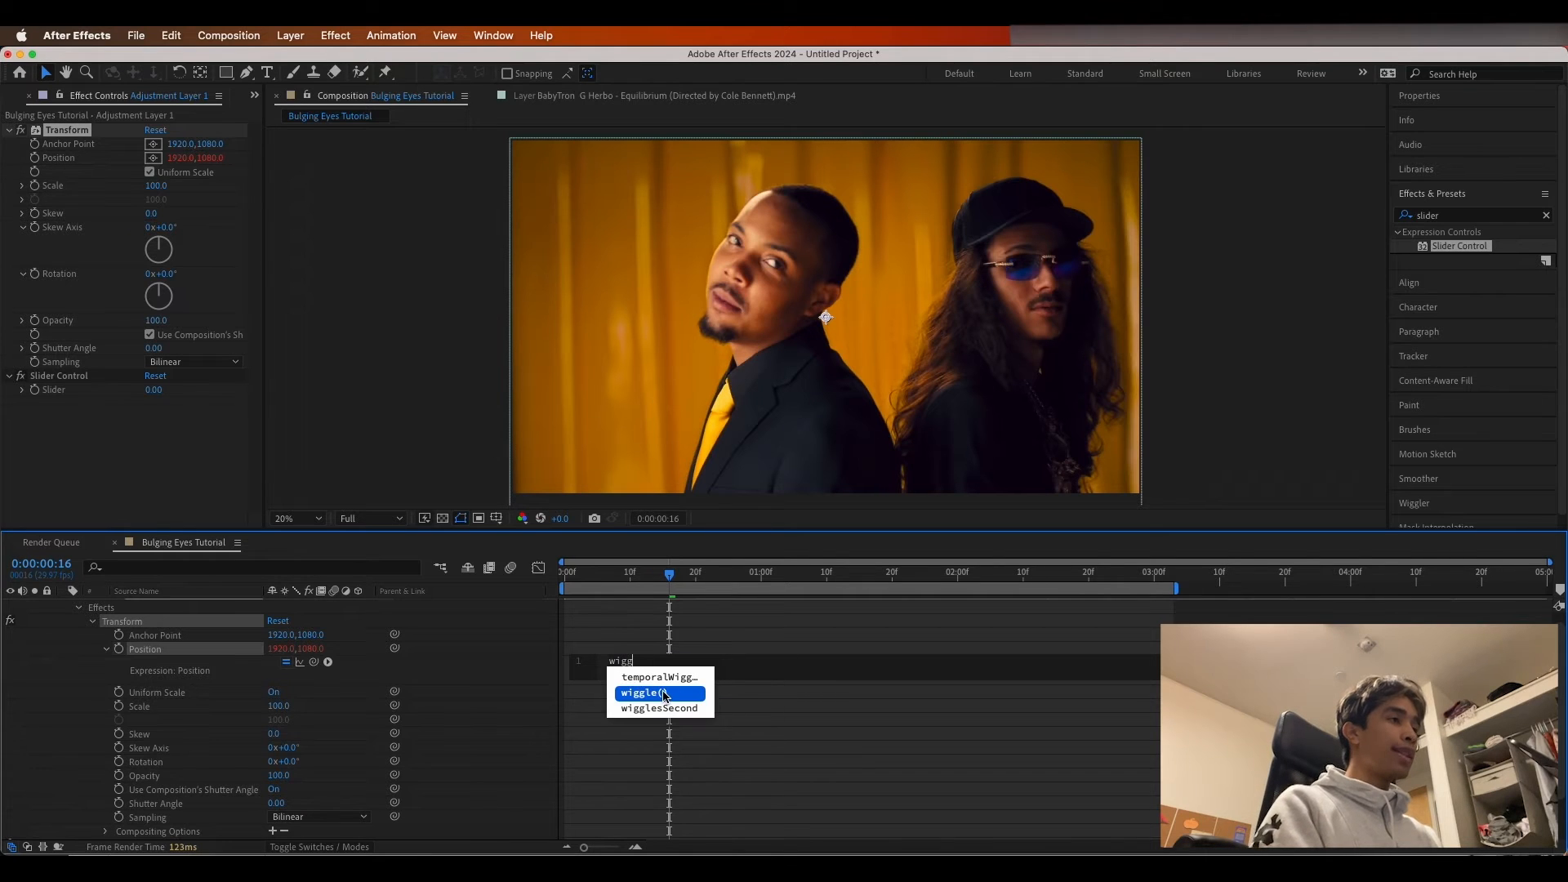
{"action": "left_click", "coordinate": [663, 694]}
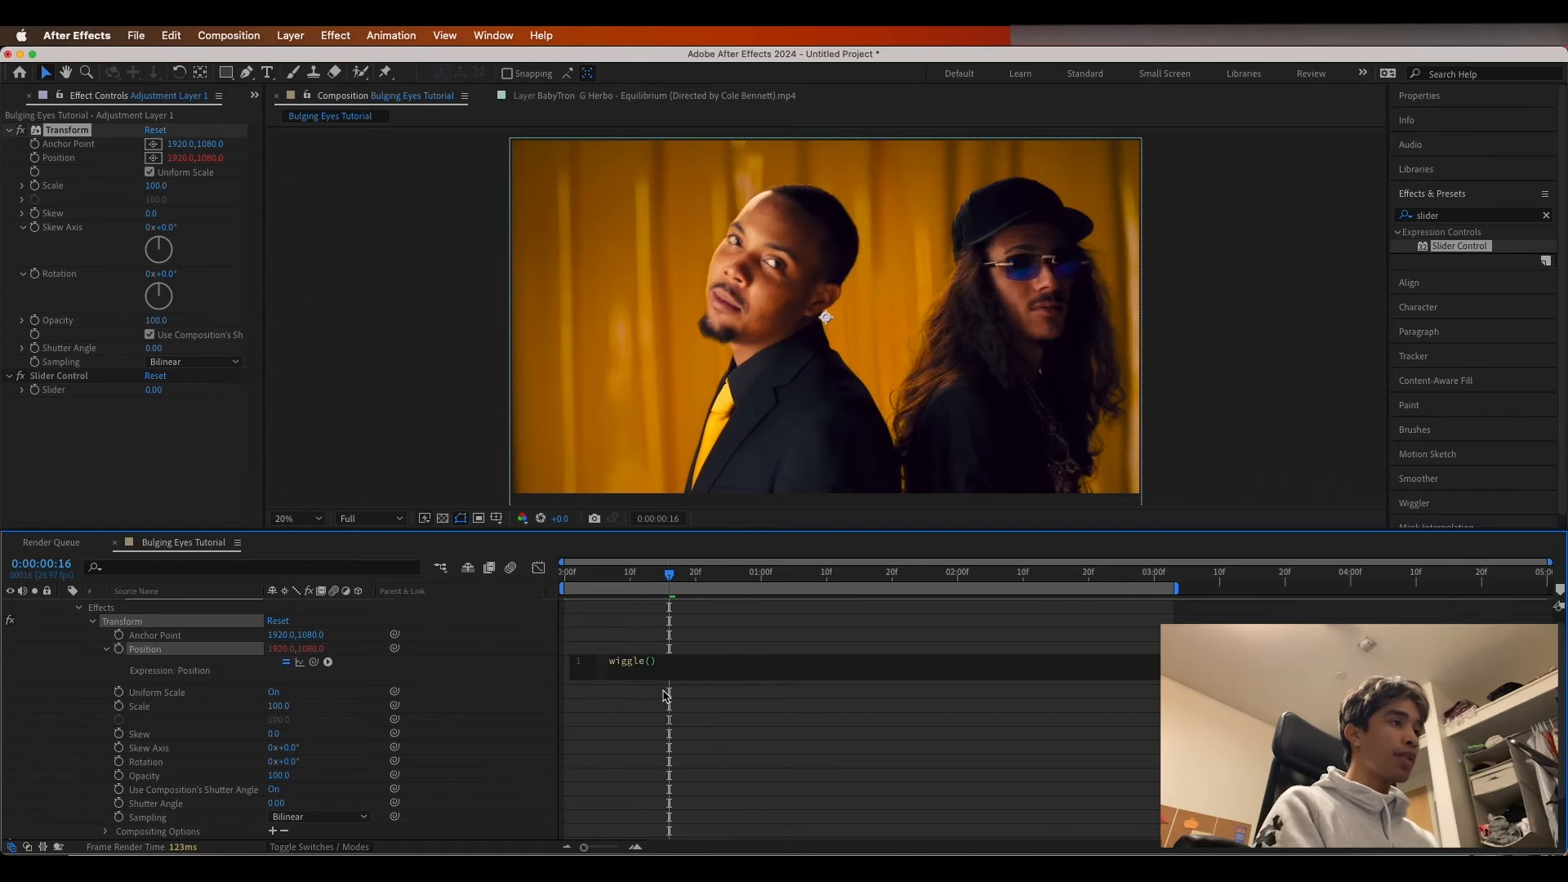
{"action": "type", "text": "5"}
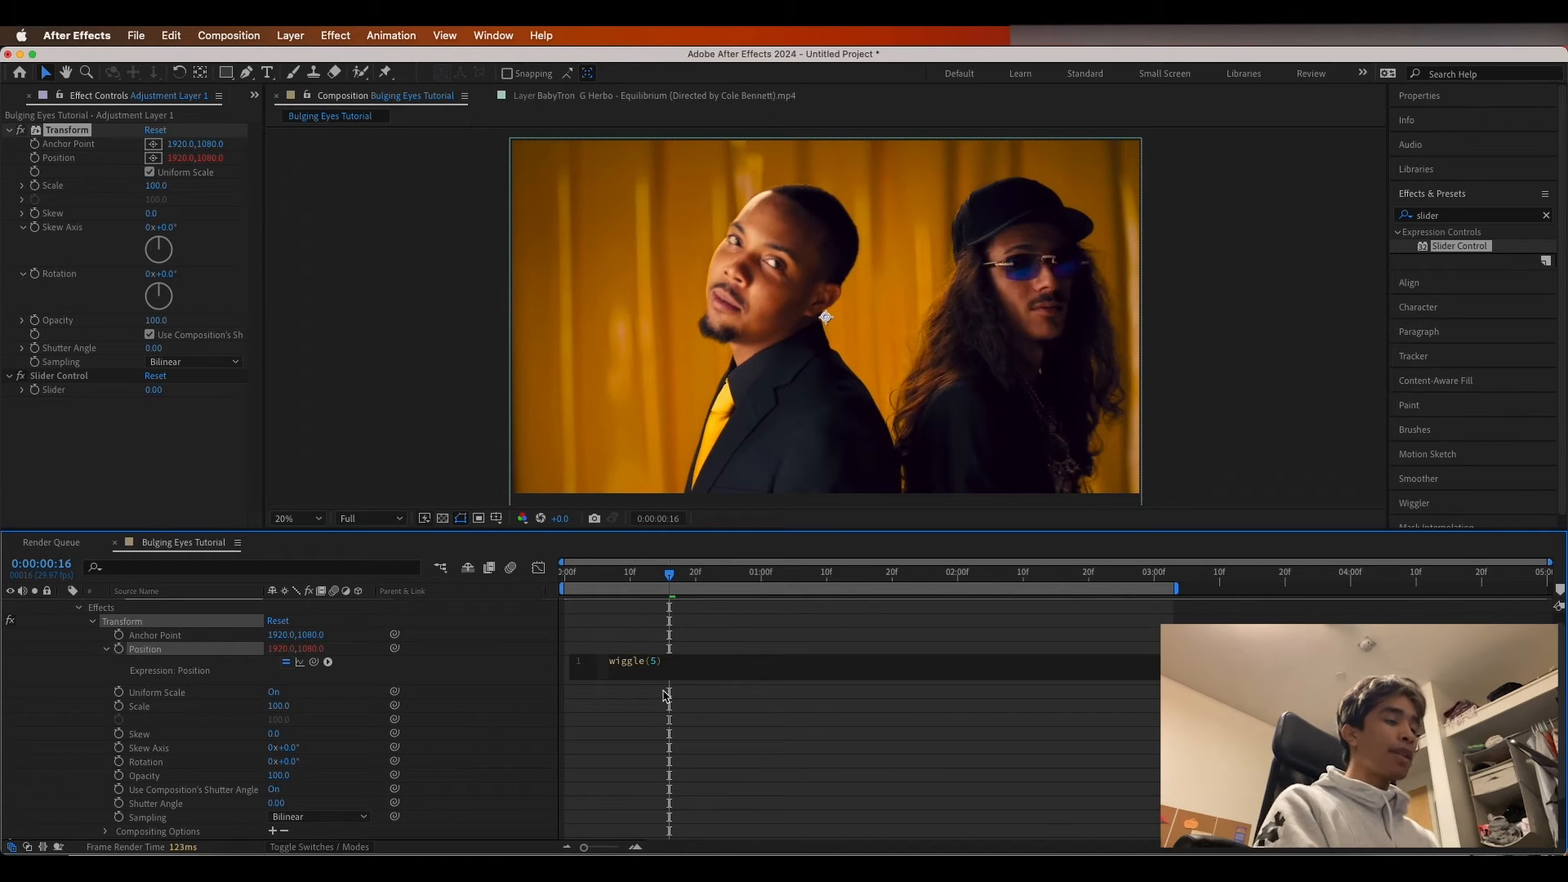
{"action": "type", "text": ","}
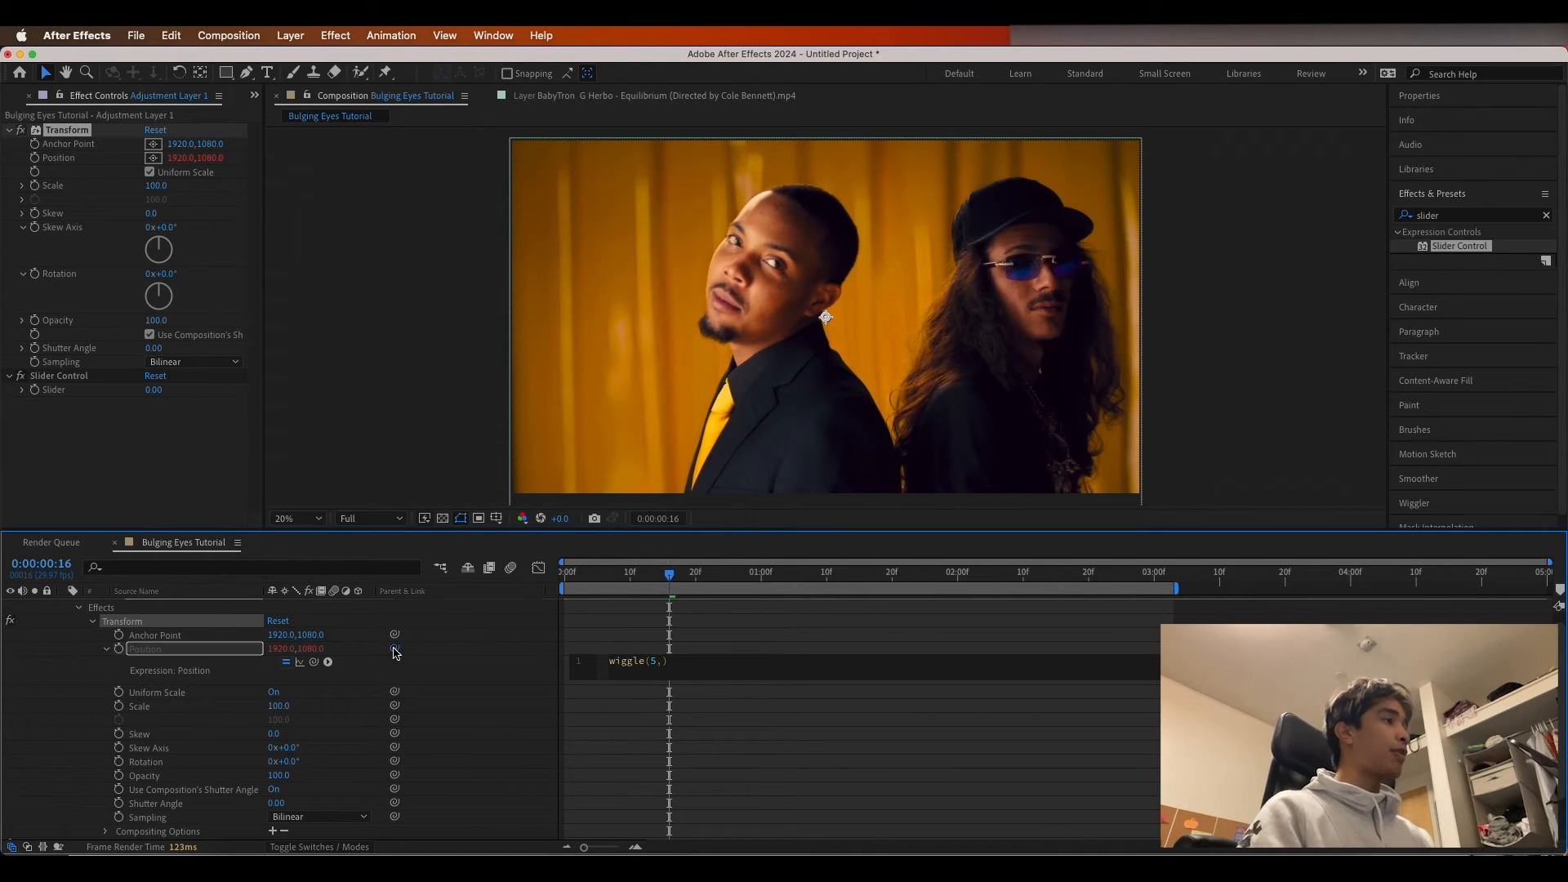
{"action": "left_click_drag", "start_coordinate": [65, 392], "coordinate": [65, 392]}
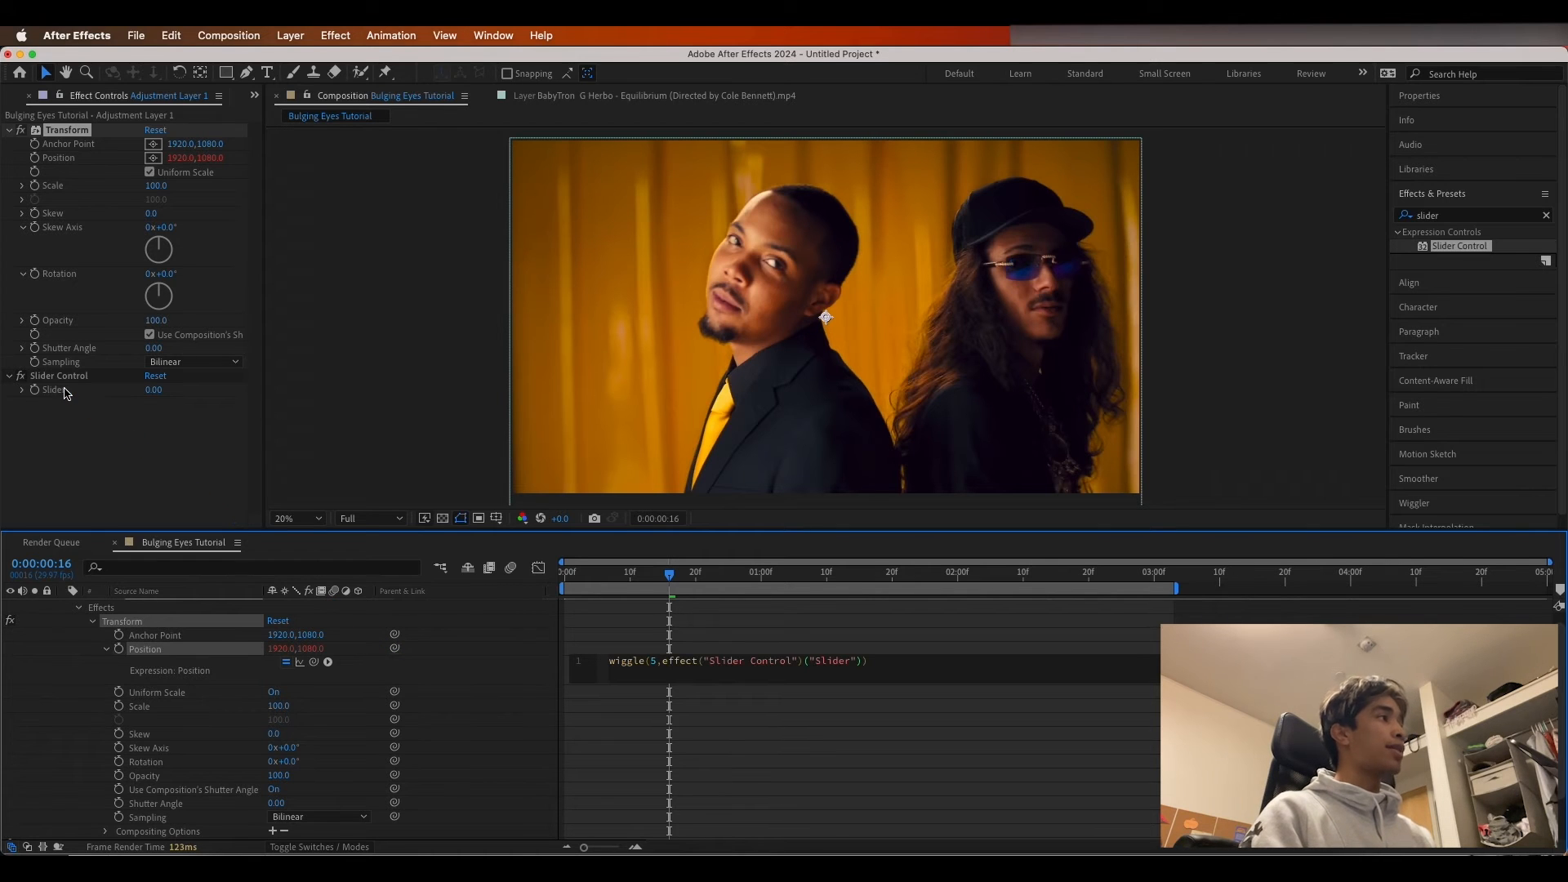
- Preview the composition from near the start and set the adjustment layer's Slider Control value to 15
{"action": "left_click", "coordinate": [584, 573]}
{"action": "key", "text": "space"}
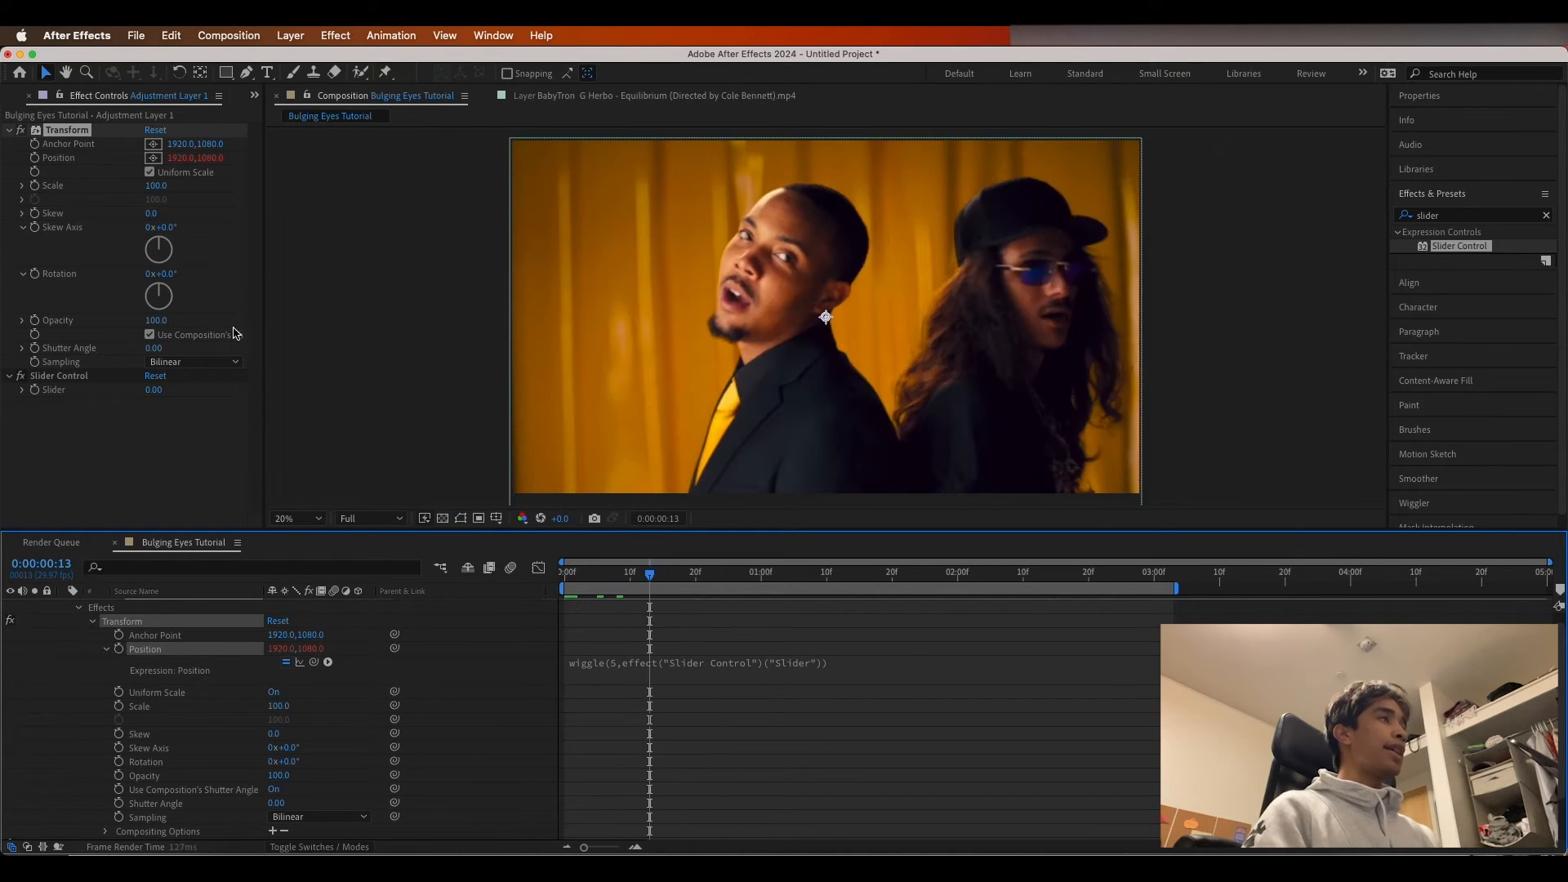
{"action": "mouse_move", "coordinate": [156, 393]}
{"action": "left_mouse_down"}
{"action": "mouse_move", "coordinate": [179, 388]}
{"action": "mouse_move", "coordinate": [152, 391]}
{"action": "left_mouse_up"}
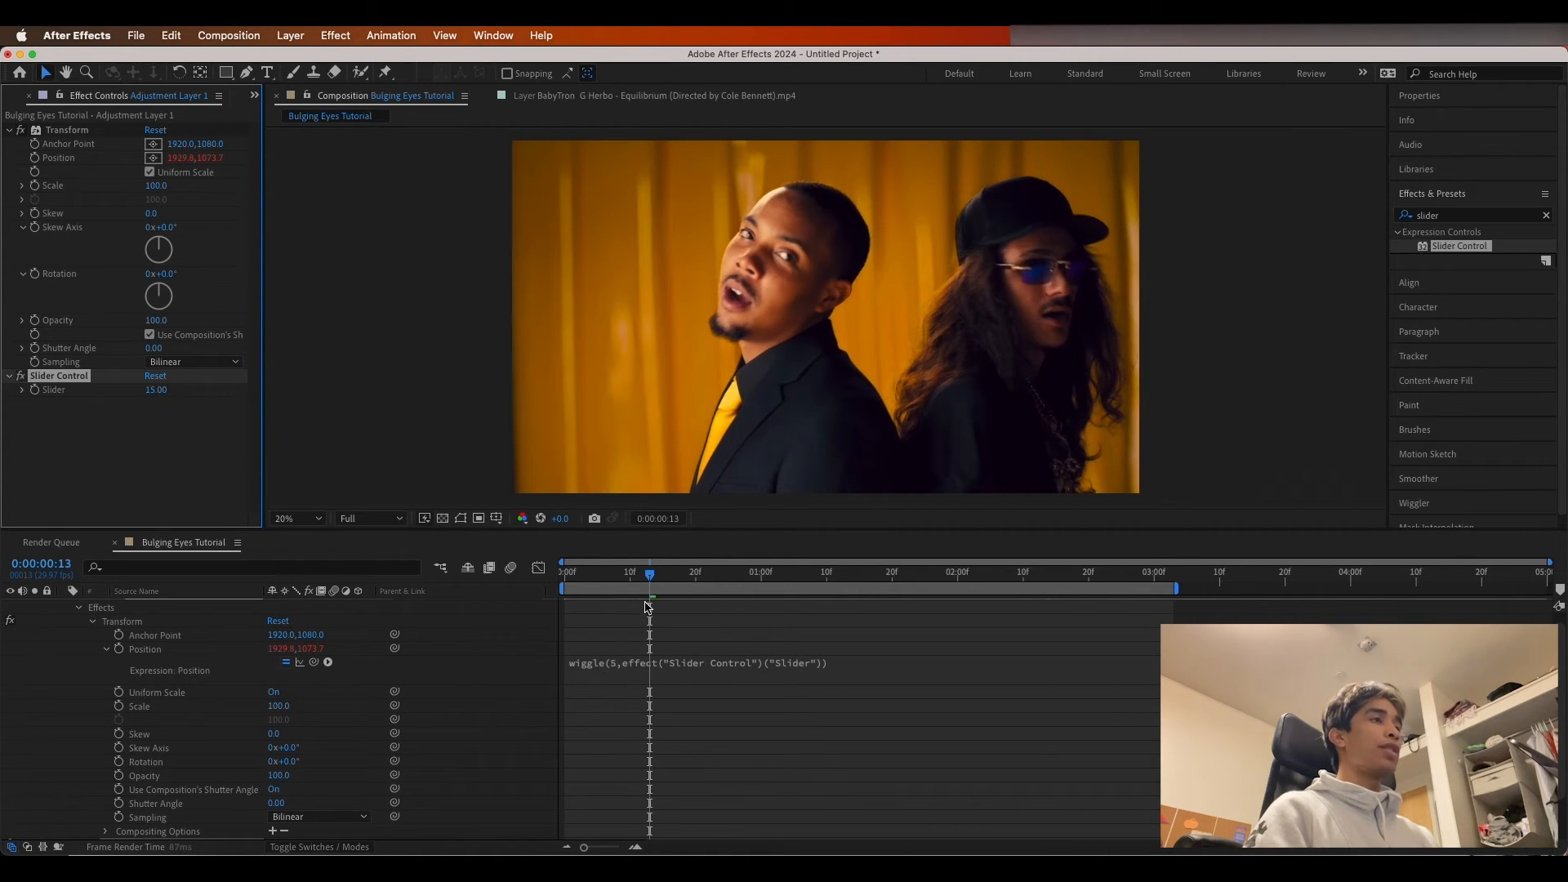
- Set the adjustment layer's Slider Control value to 36 and preview the stronger camera shake
{"action": "key", "text": "space"}
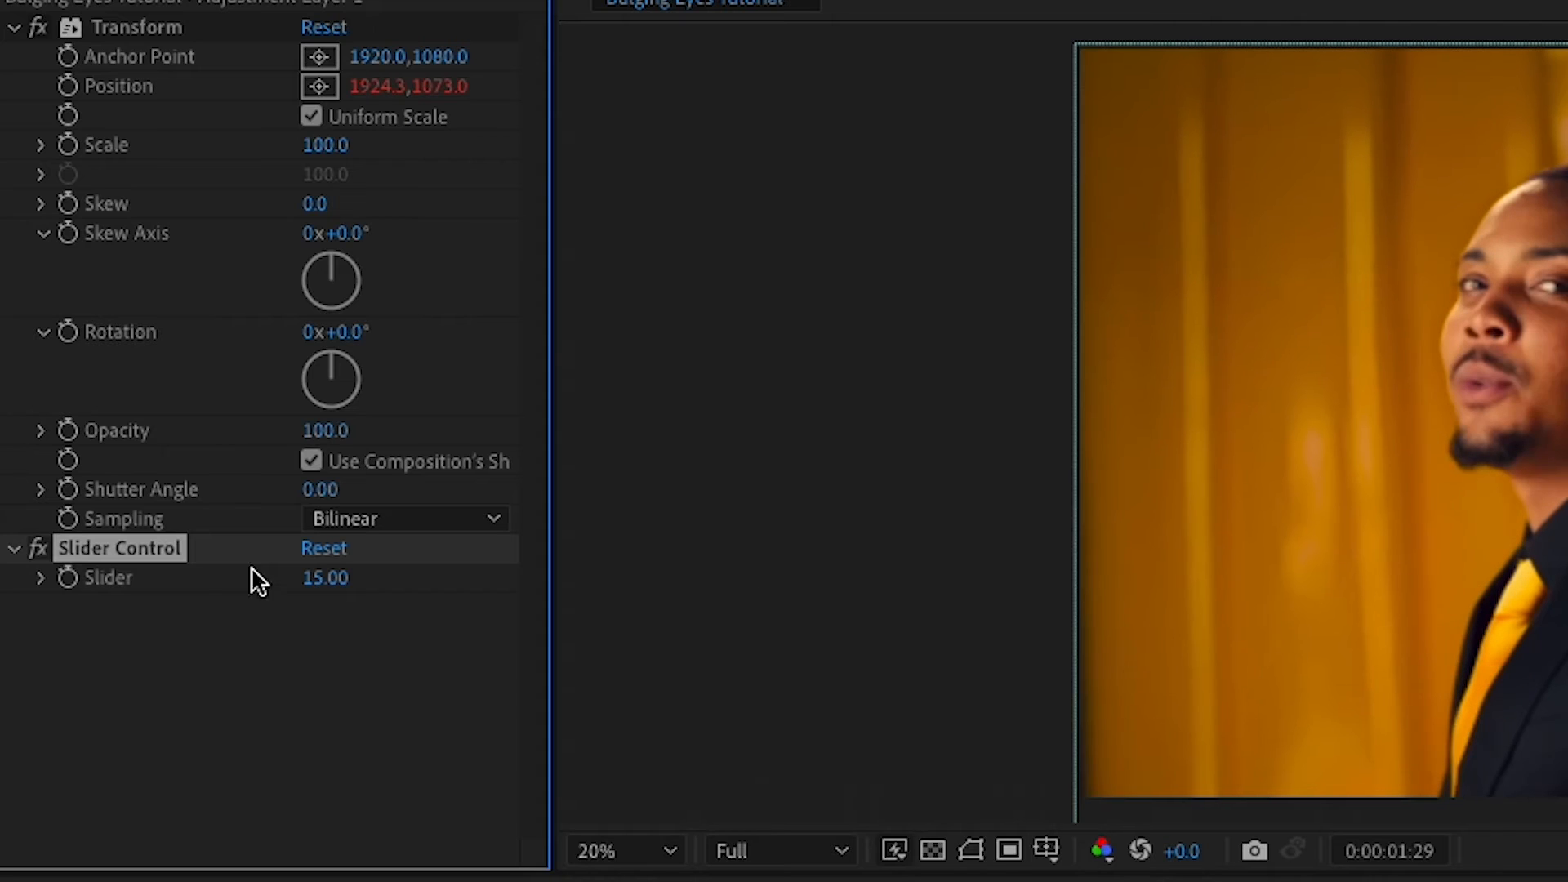
{"action": "left_click_drag", "start_coordinate": [163, 390], "coordinate": [175, 388]}
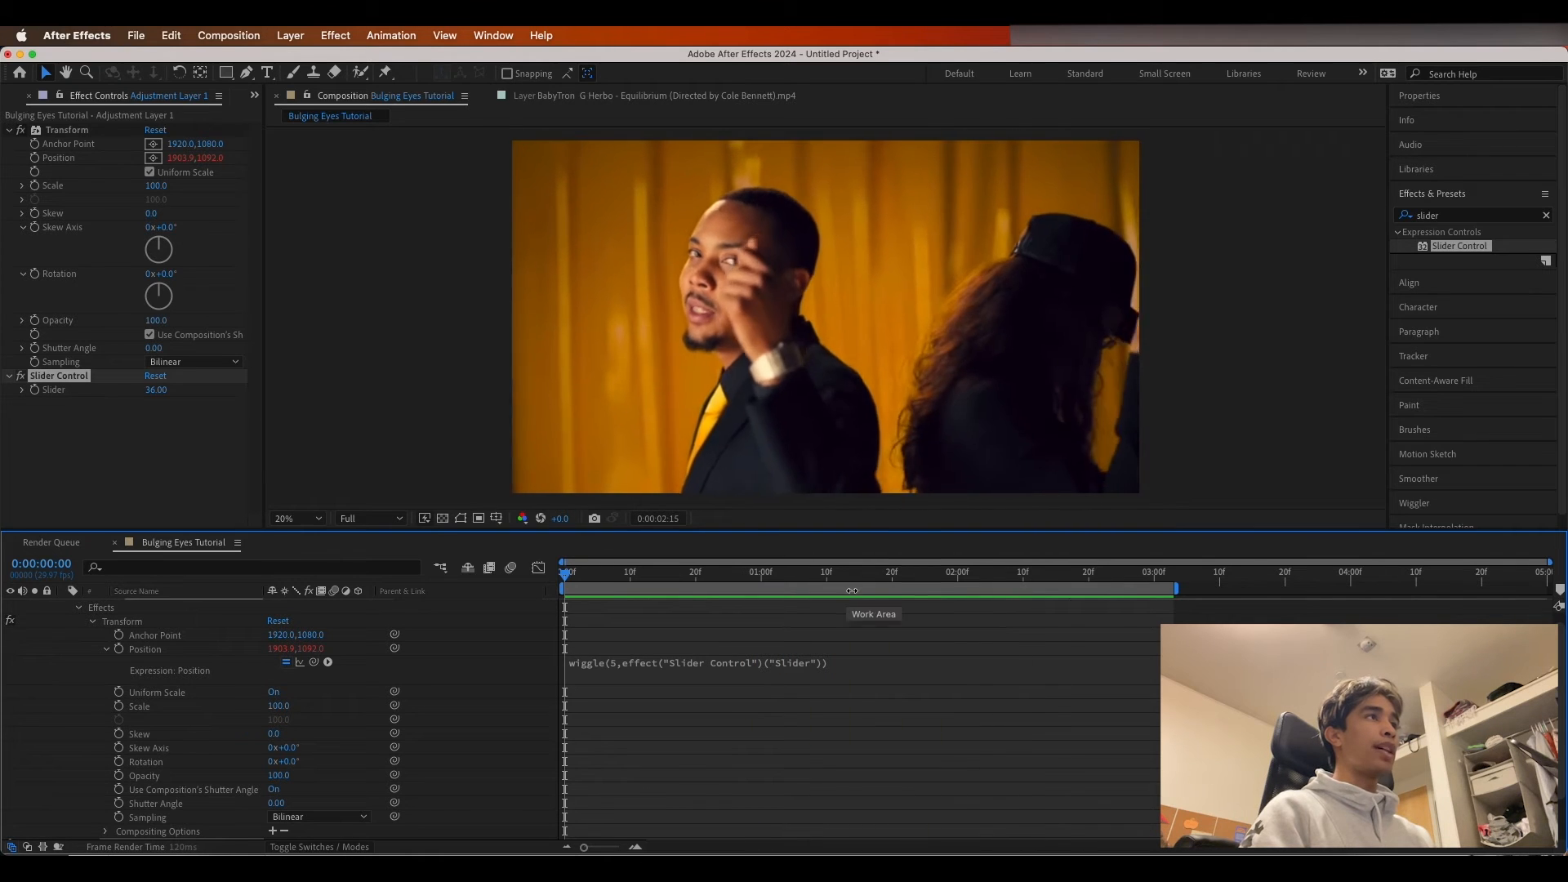
{"action": "left_click", "coordinate": [596, 572]}
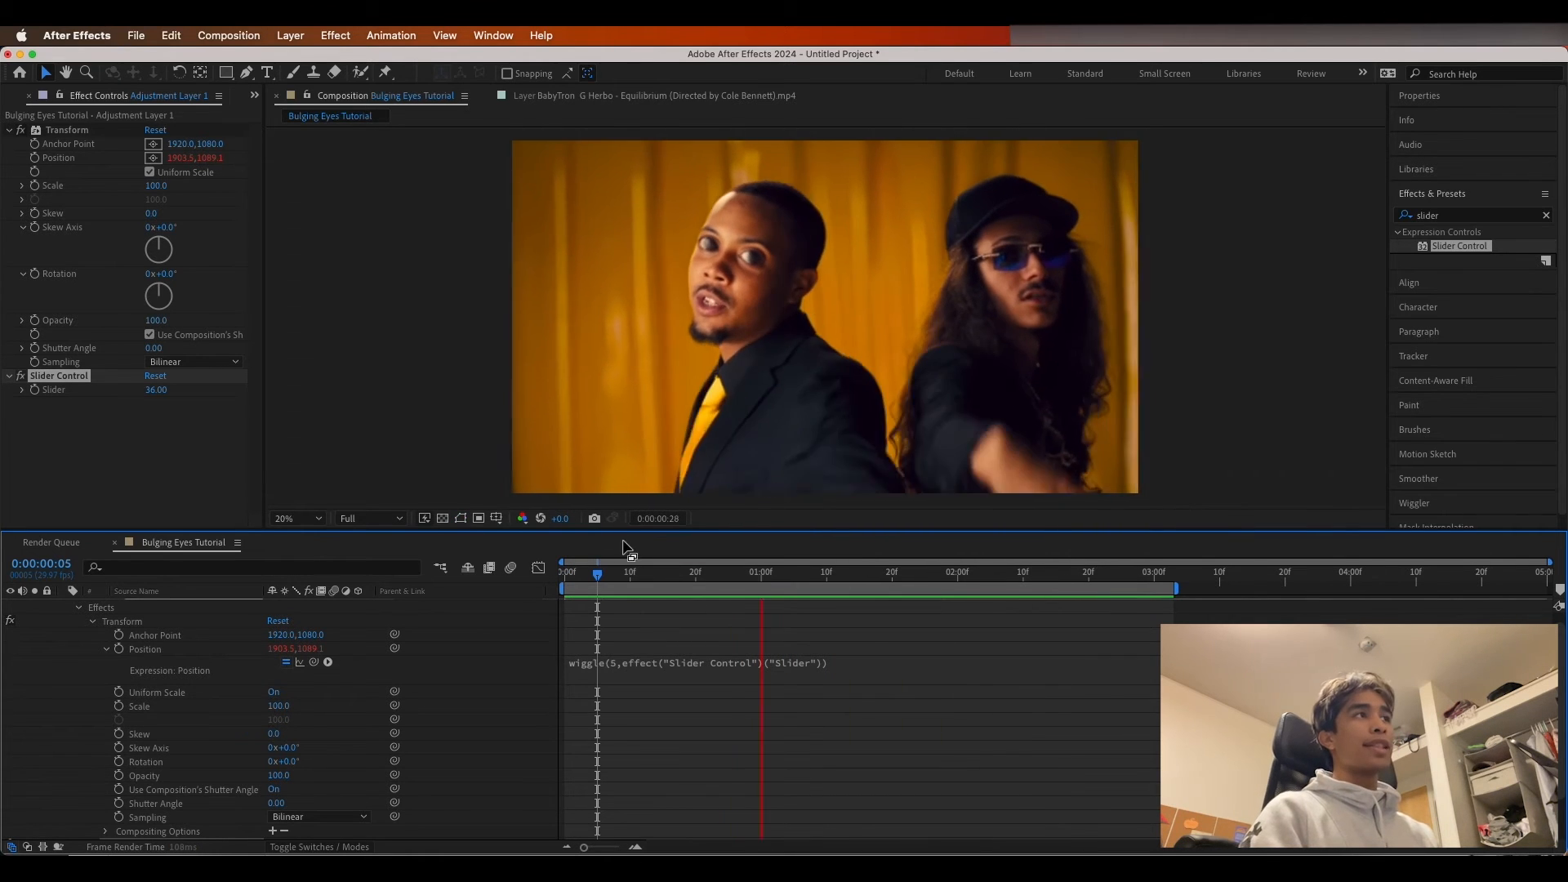
{"action": "key", "text": "space"}
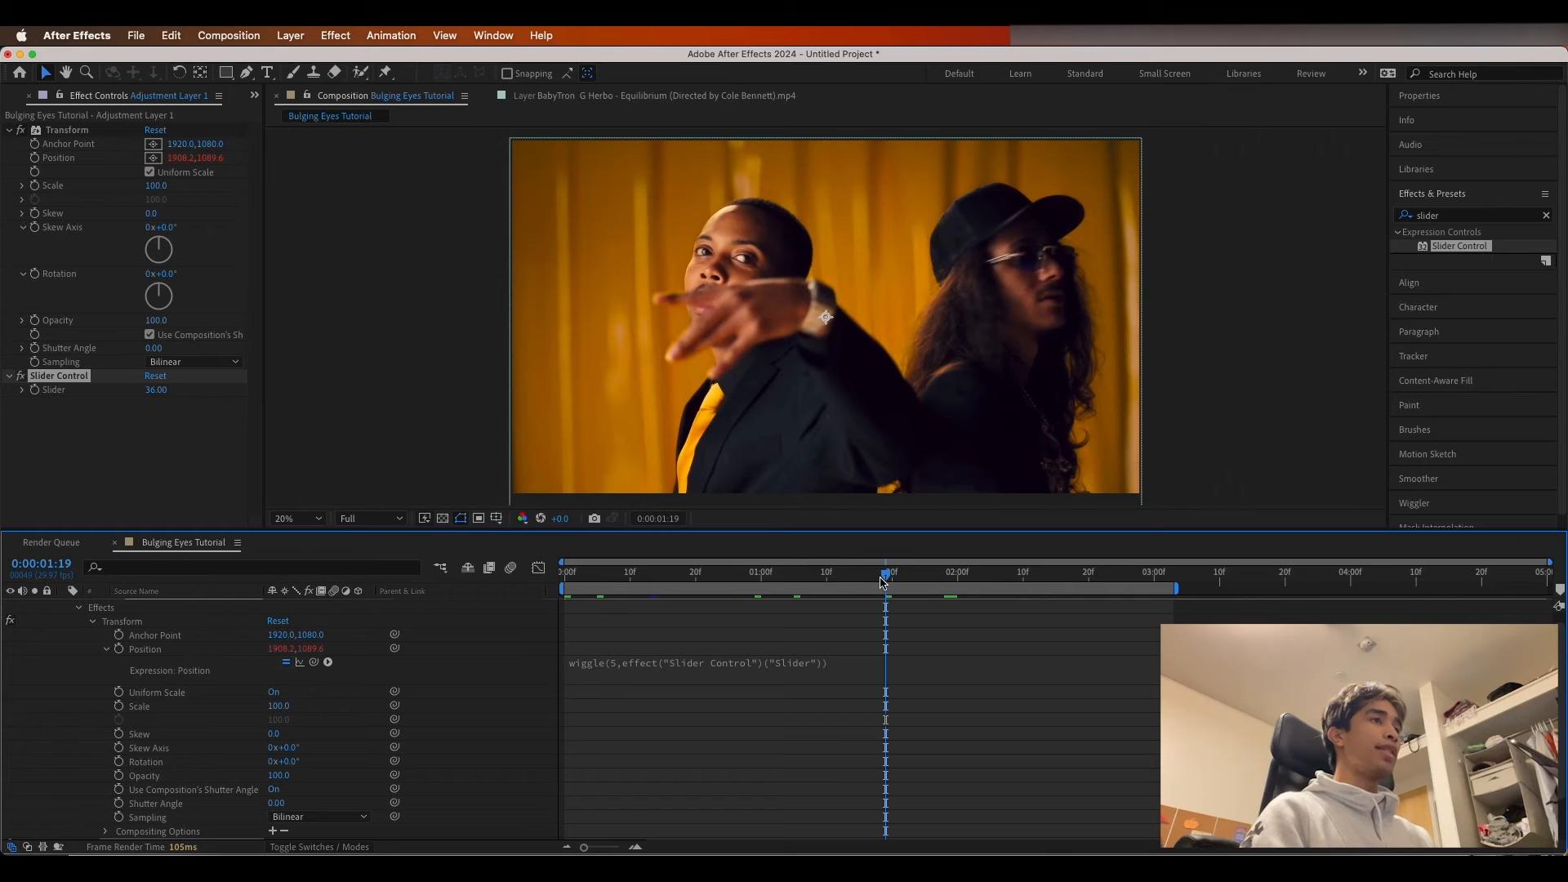
- Keyframe the Transform effect's Scale at 100 on 0:00:00:09 and 131 on 0:00:00:22, moving the first keyframe to about frame 14
{"action": "left_click", "coordinate": [624, 572]}
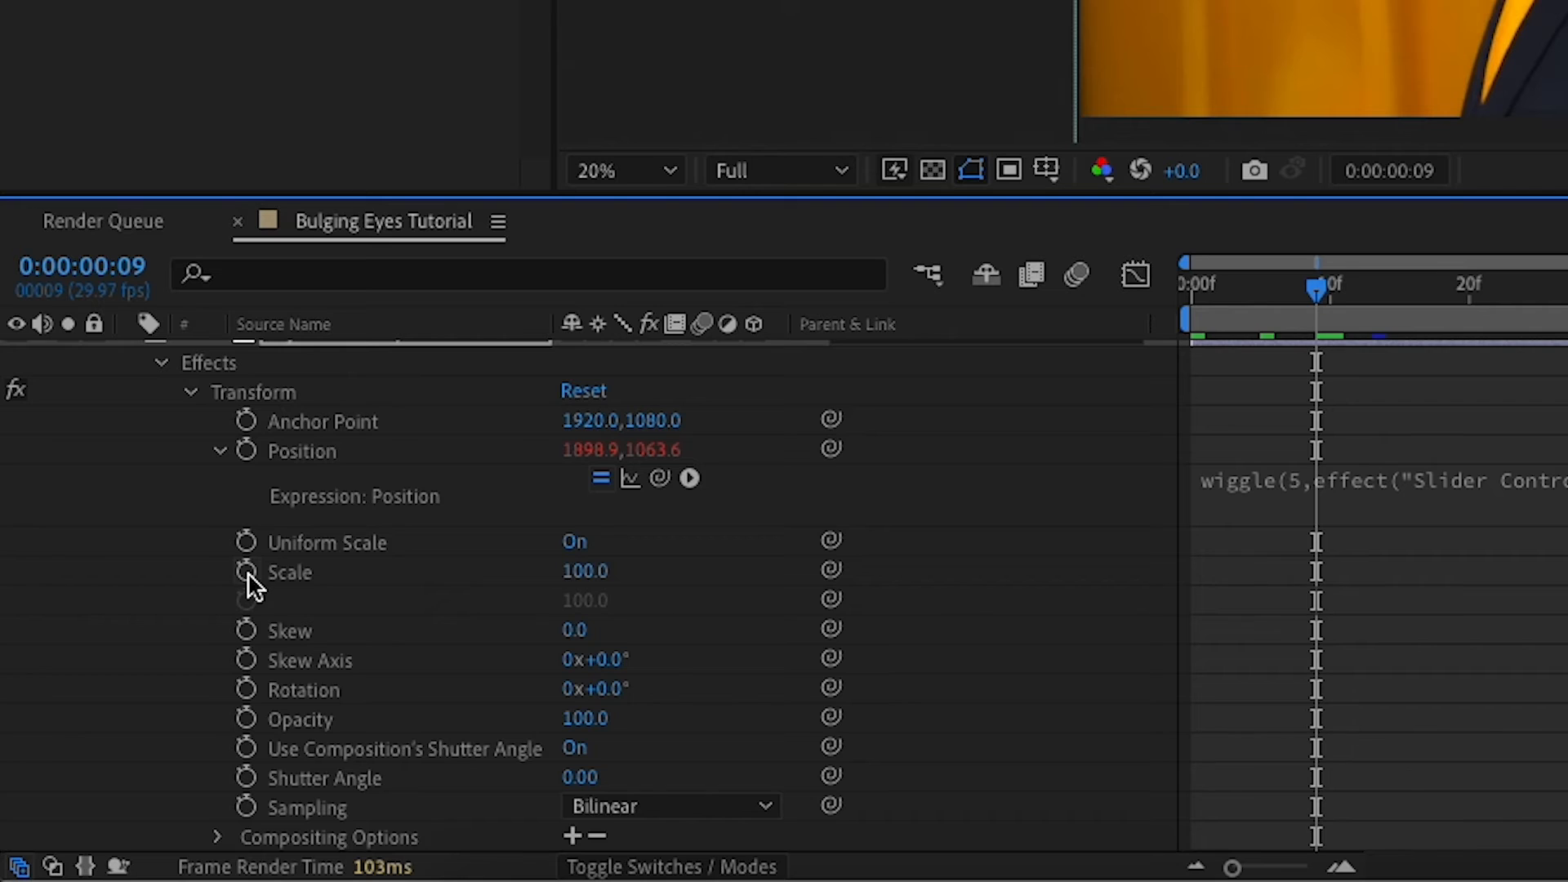
{"action": "left_click", "coordinate": [119, 707]}
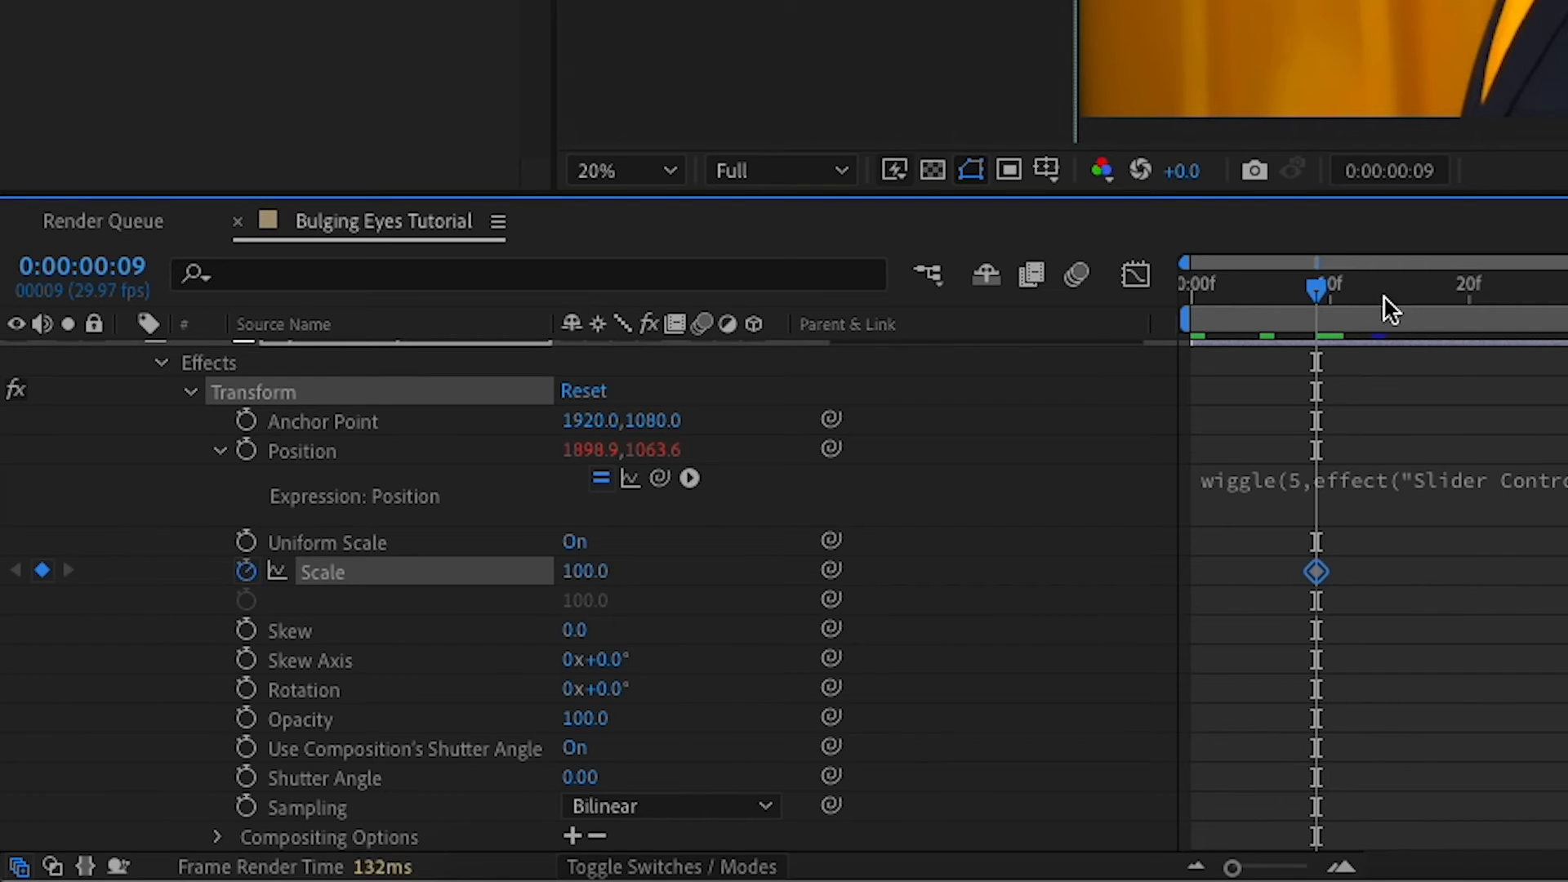
{"action": "left_click_drag", "start_coordinate": [1334, 276], "coordinate": [1497, 262]}
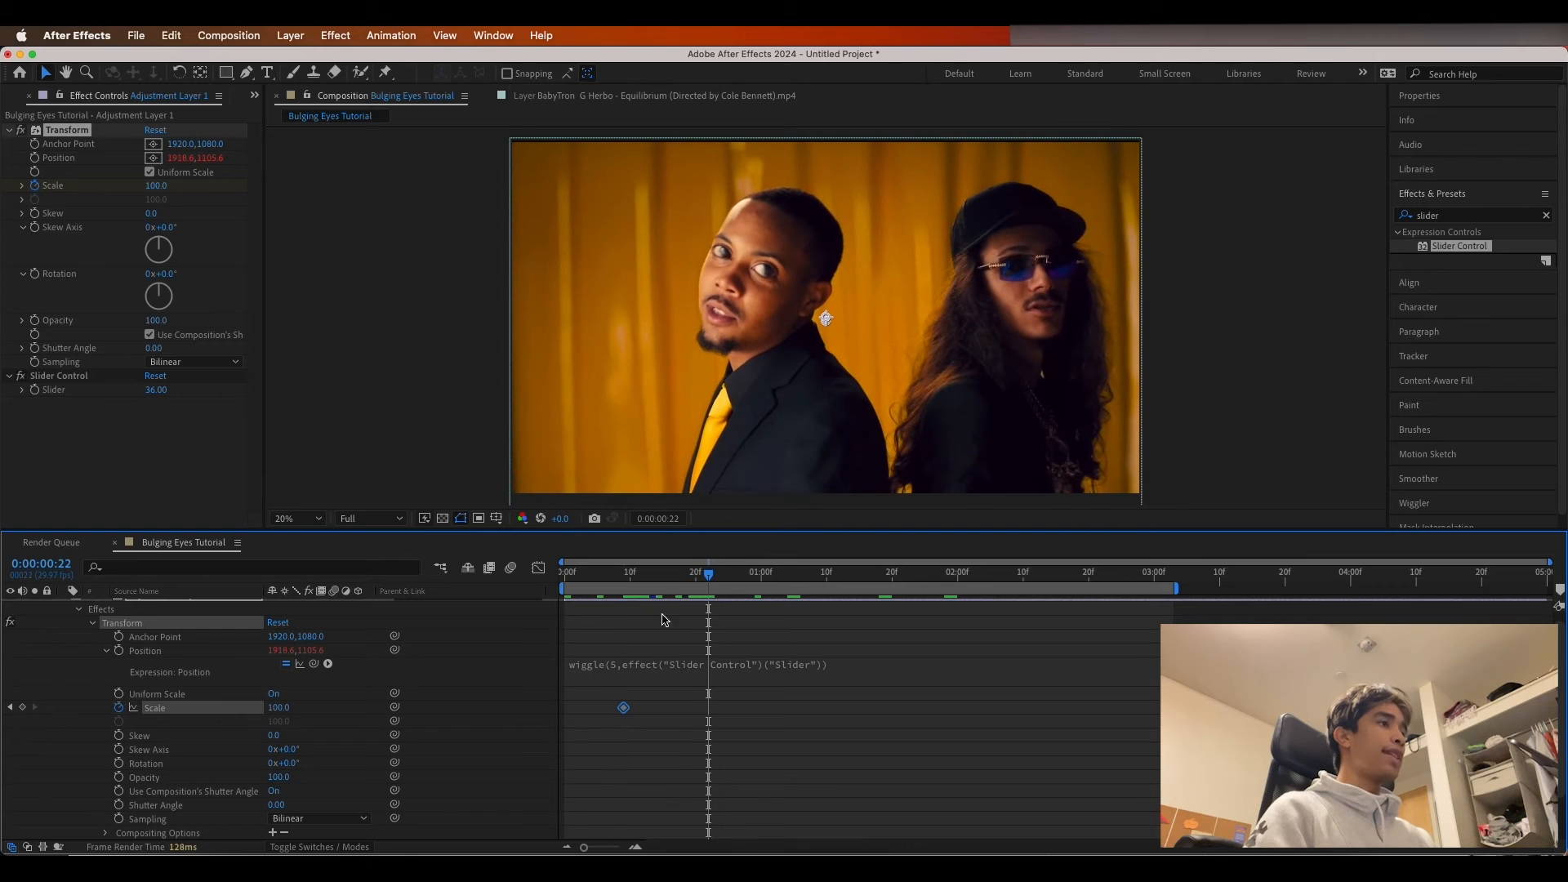
{"action": "left_click_drag", "start_coordinate": [288, 707], "coordinate": [306, 703]}
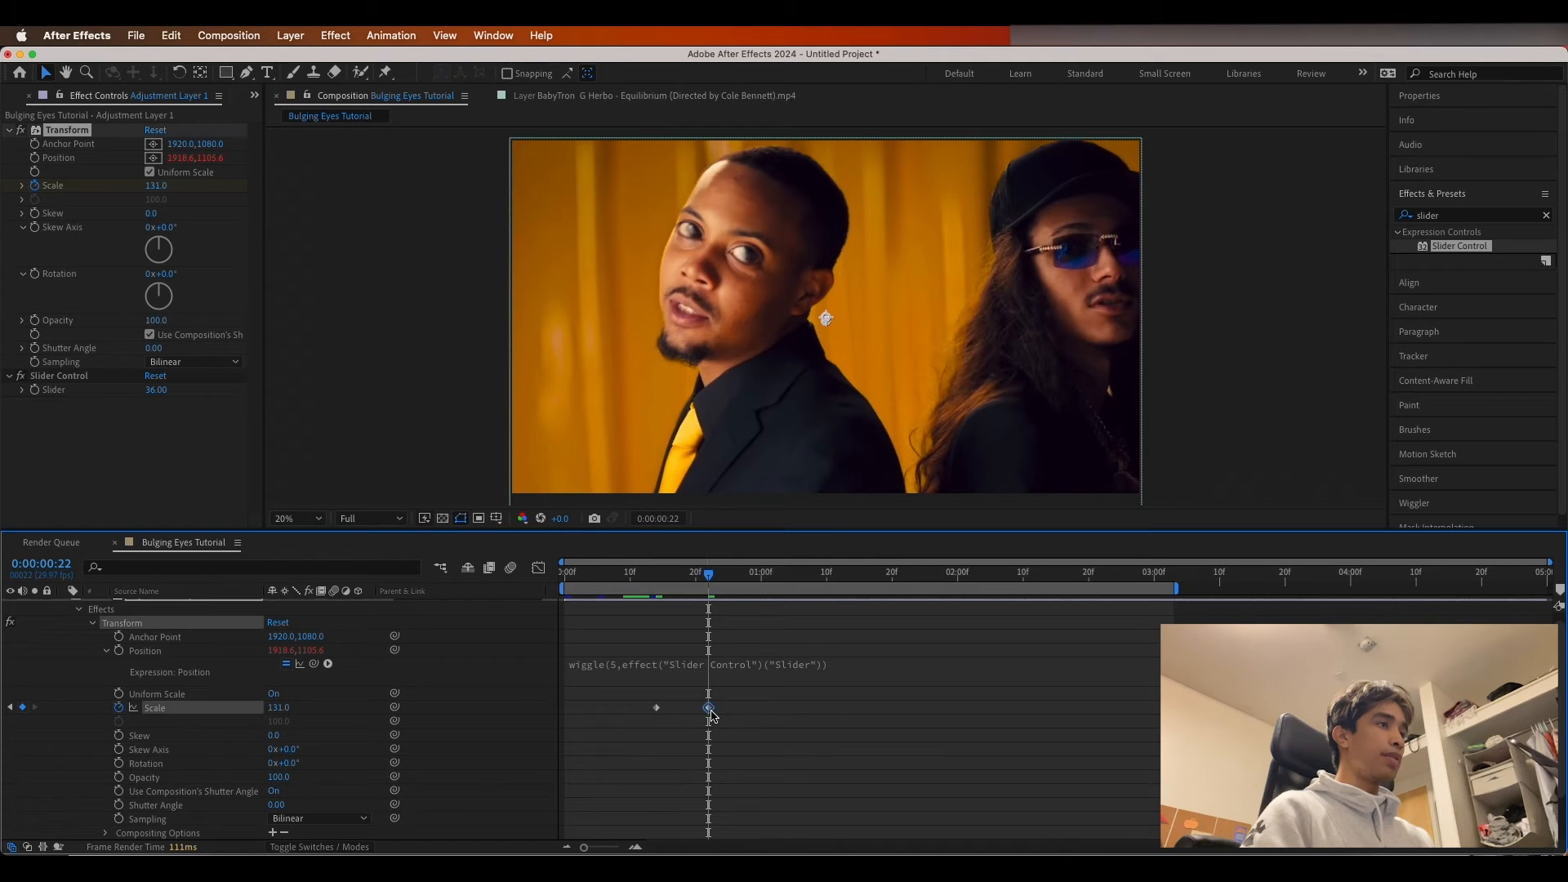
- Apply Easy Ease to both Scale keyframes of the Transform effect
{"action": "left_click", "coordinate": [657, 709]}
{"action": "right_click", "coordinate": [658, 710]}
{"action": "mouse_move", "coordinate": [772, 840]}
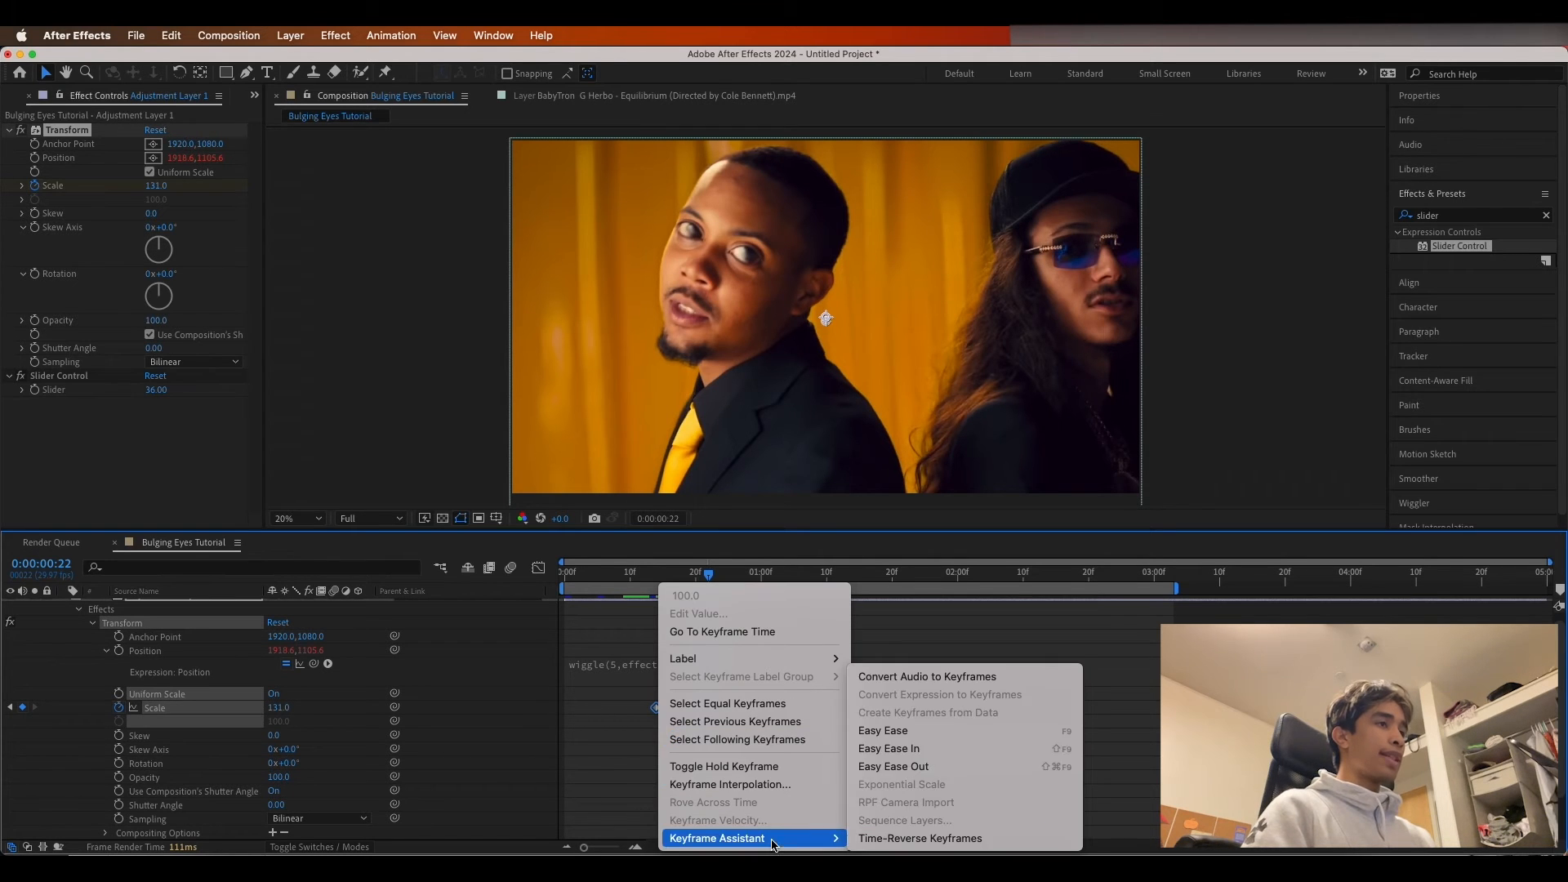
{"action": "left_click", "coordinate": [913, 731]}
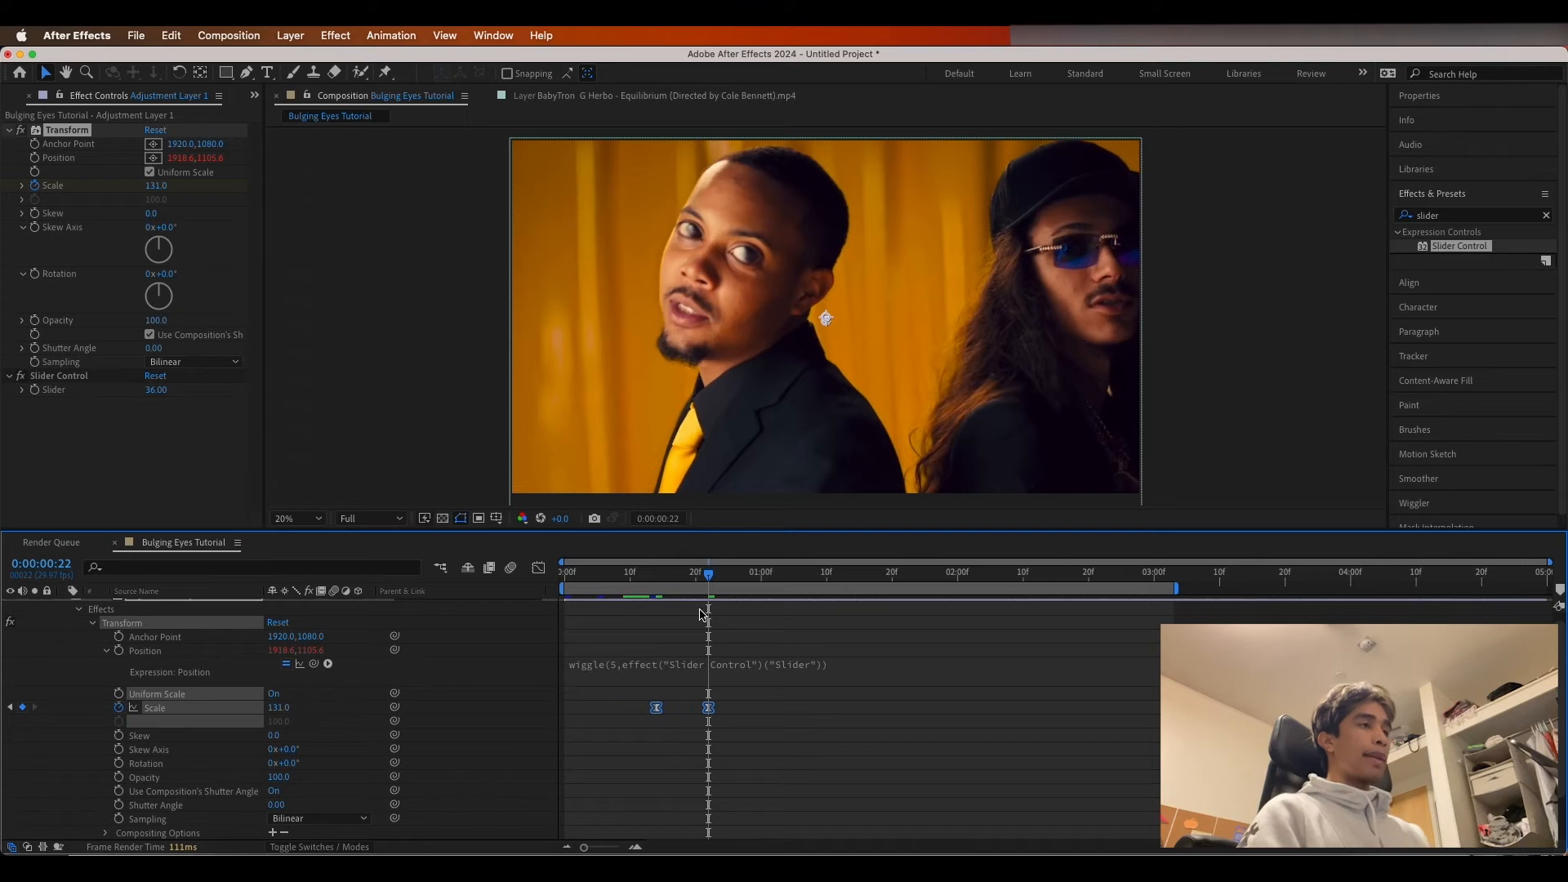
- Copy the eased Scale keyframes to 0:00:01:18 and arrange them so Scale eases from 131 back to 100 over about eight frames
{"action": "left_click_drag", "start_coordinate": [718, 578], "coordinate": [879, 593]}
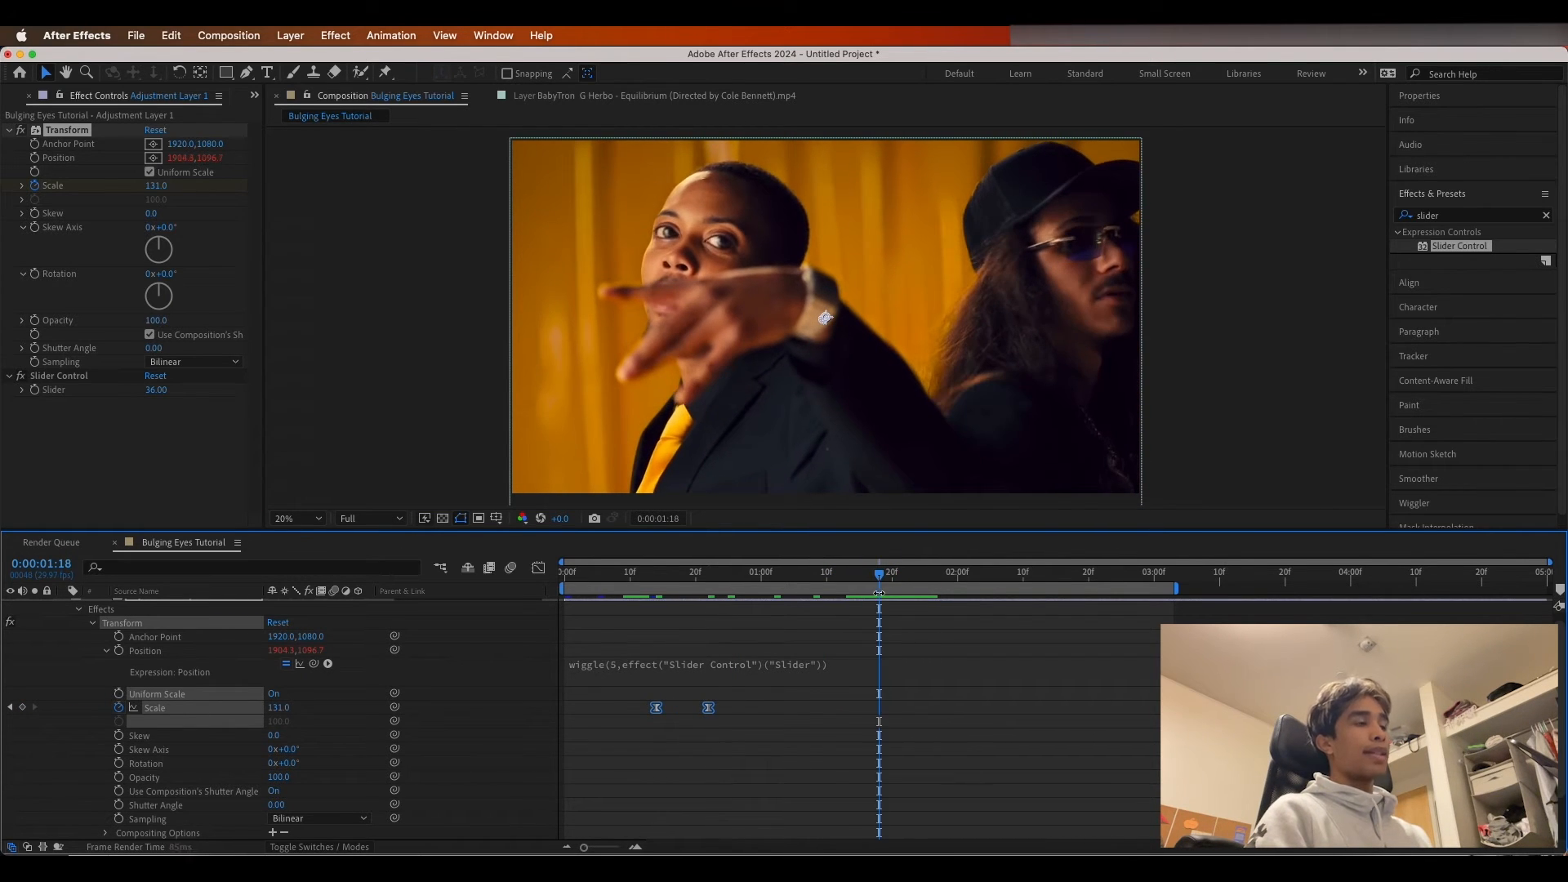
{"action": "key", "text": "ctrl+c"}
{"action": "key", "text": "ctrl+v"}
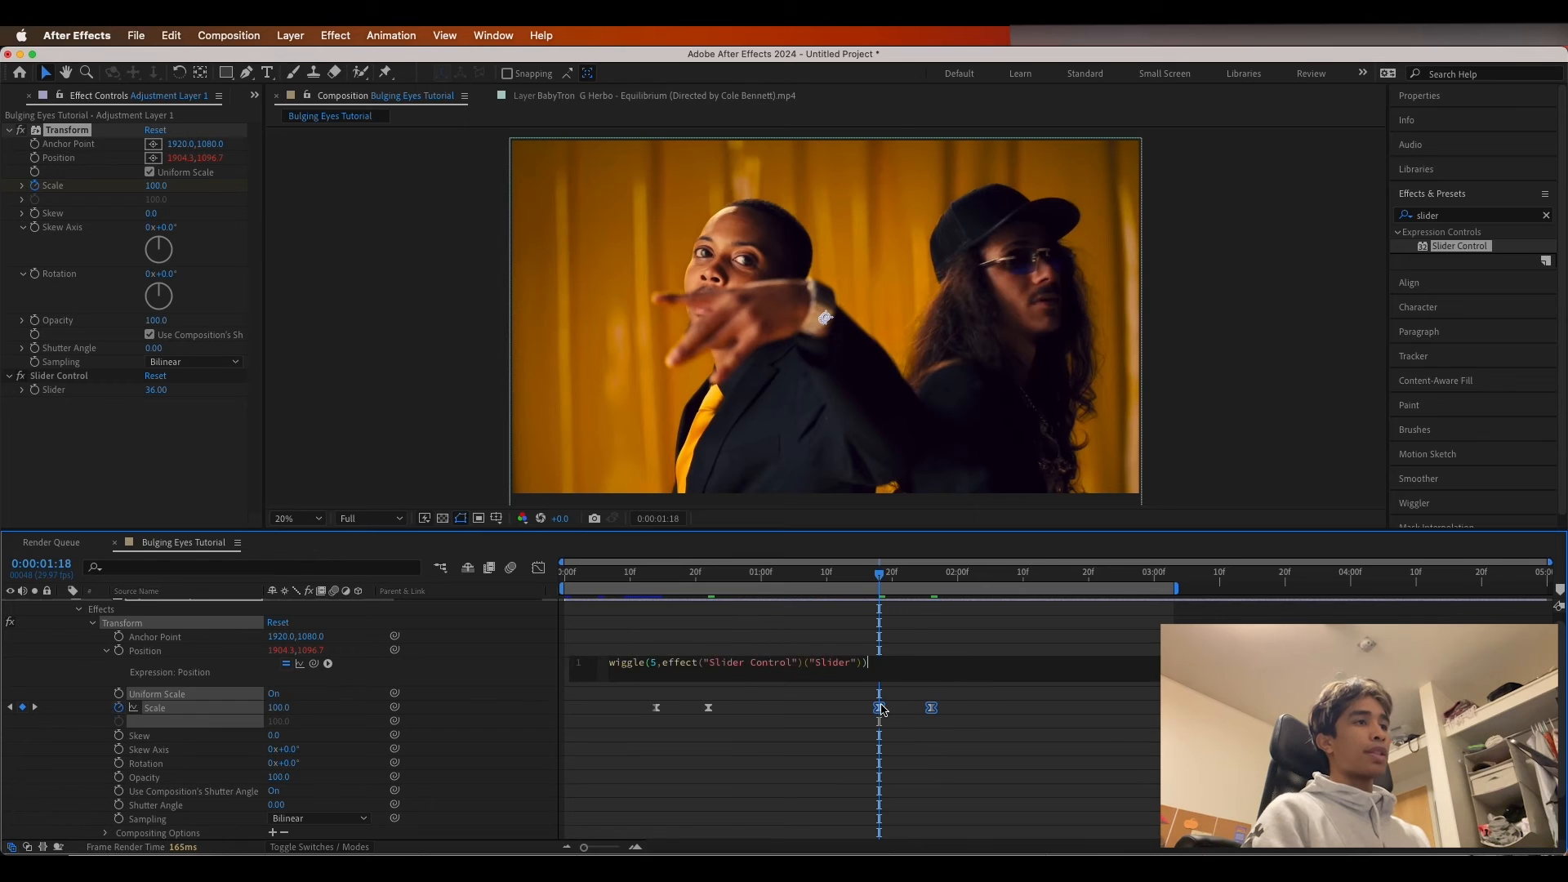
{"action": "left_click_drag", "start_coordinate": [882, 708], "coordinate": [828, 708]}
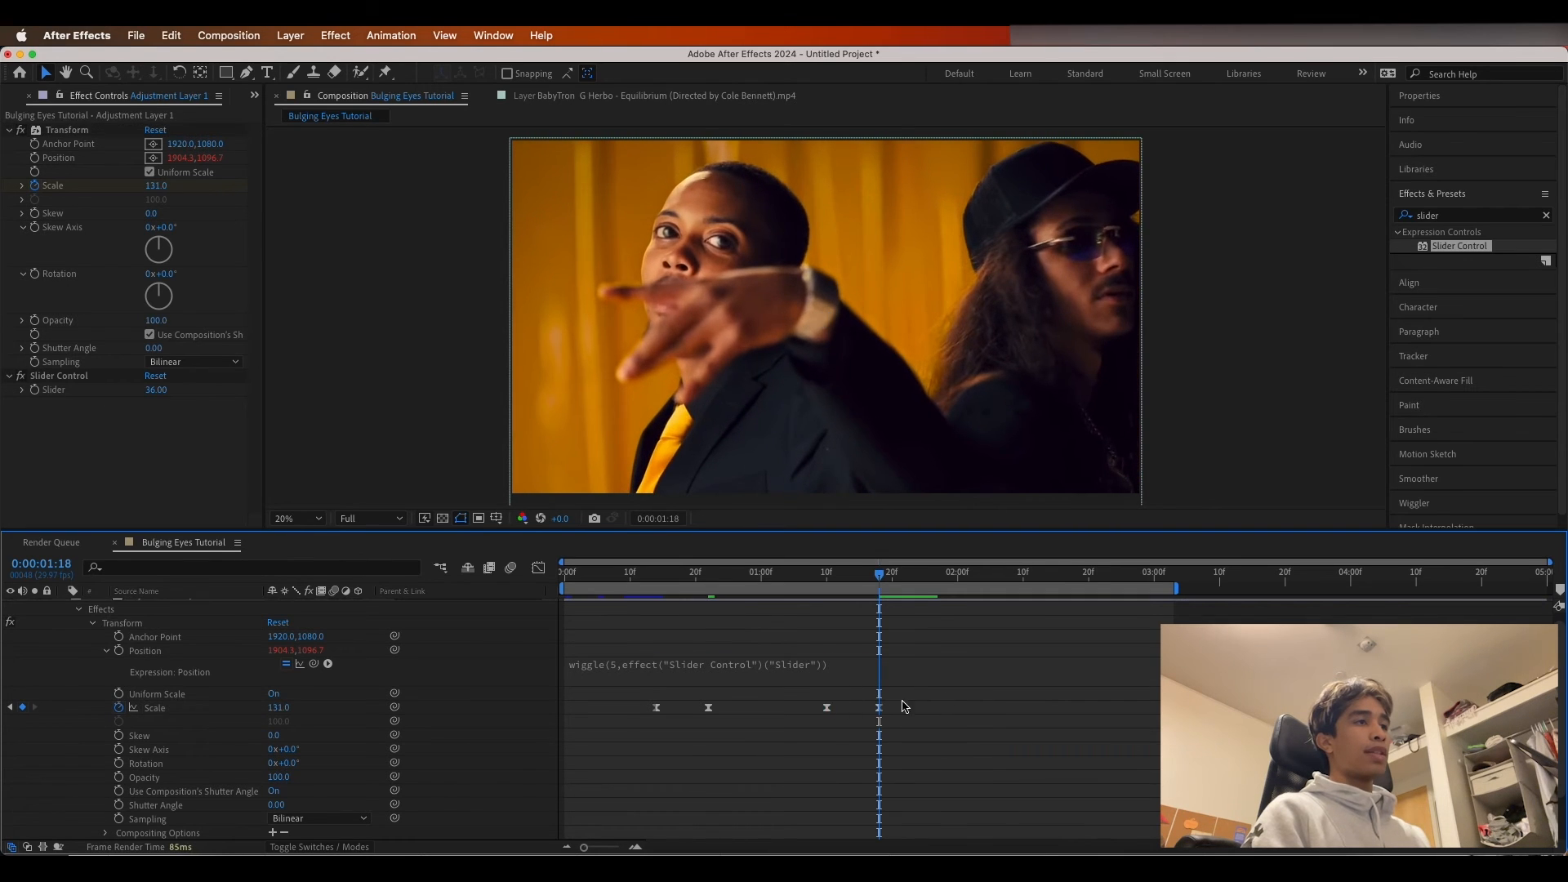
- Preview the composition from the start to check the eased zoom together with the camera shake
{"action": "key", "text": "space"}
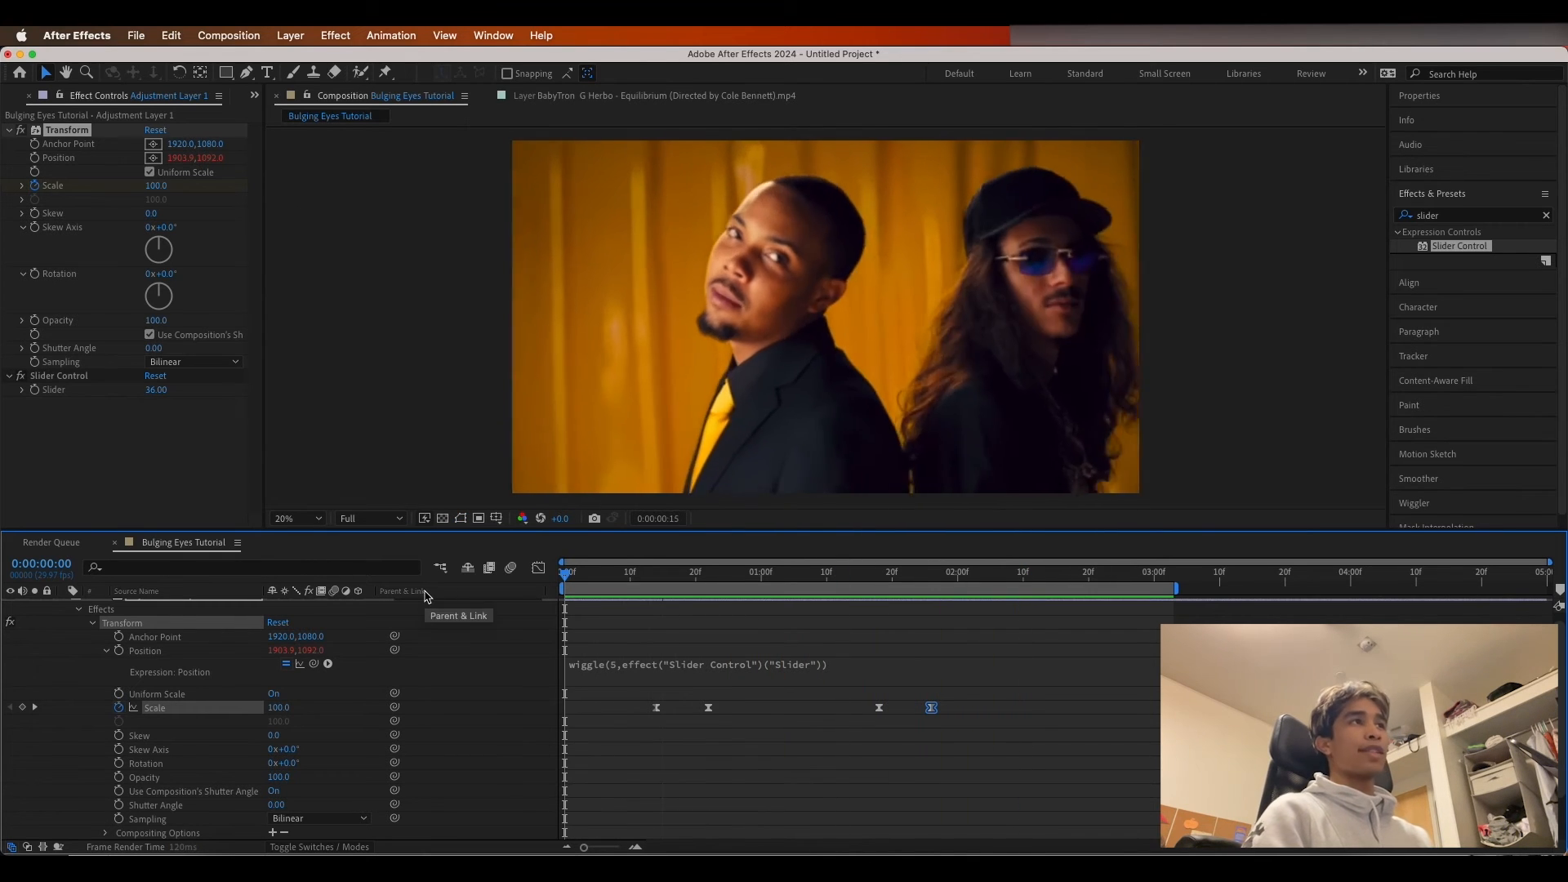
{"action": "key", "text": "space"}
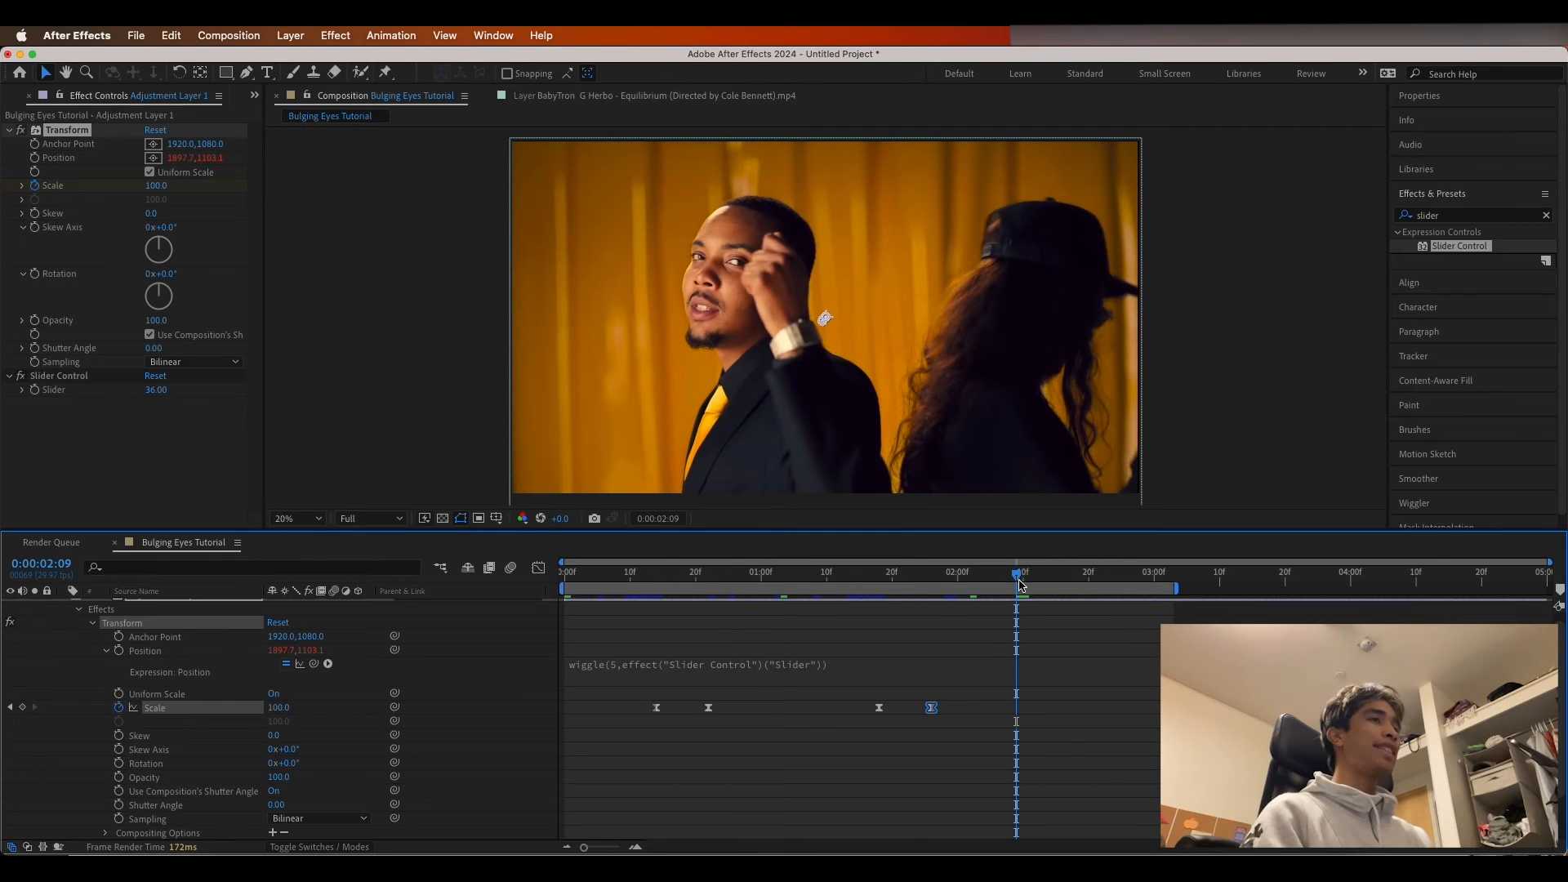
{"action": "left_click_drag", "start_coordinate": [1018, 578], "coordinate": [565, 609]}
{"action": "key", "text": "space"}
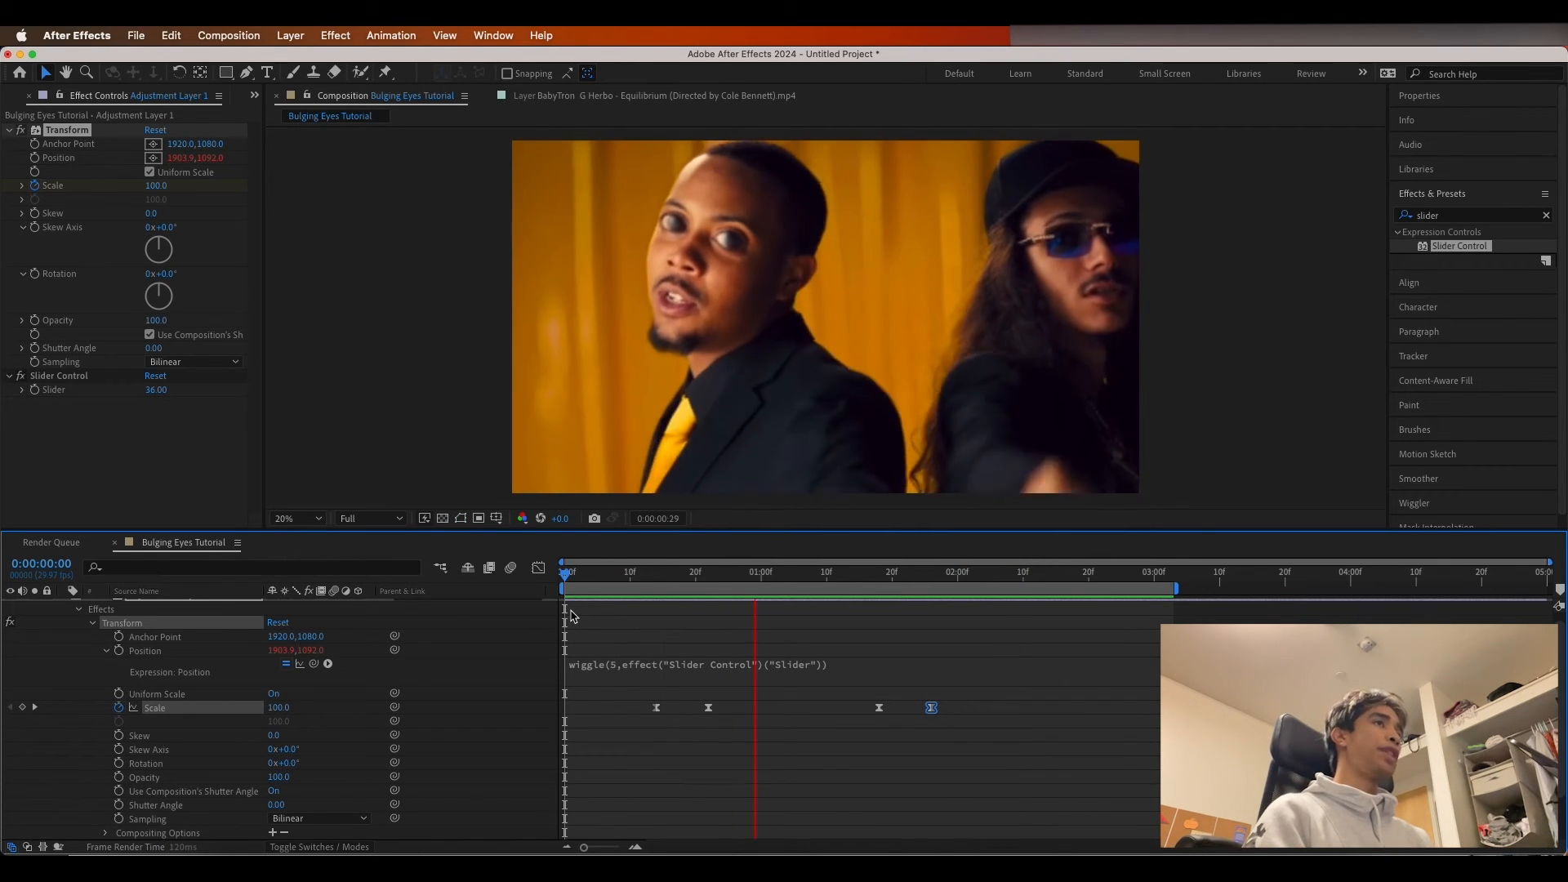
{"action": "key", "text": "space"}
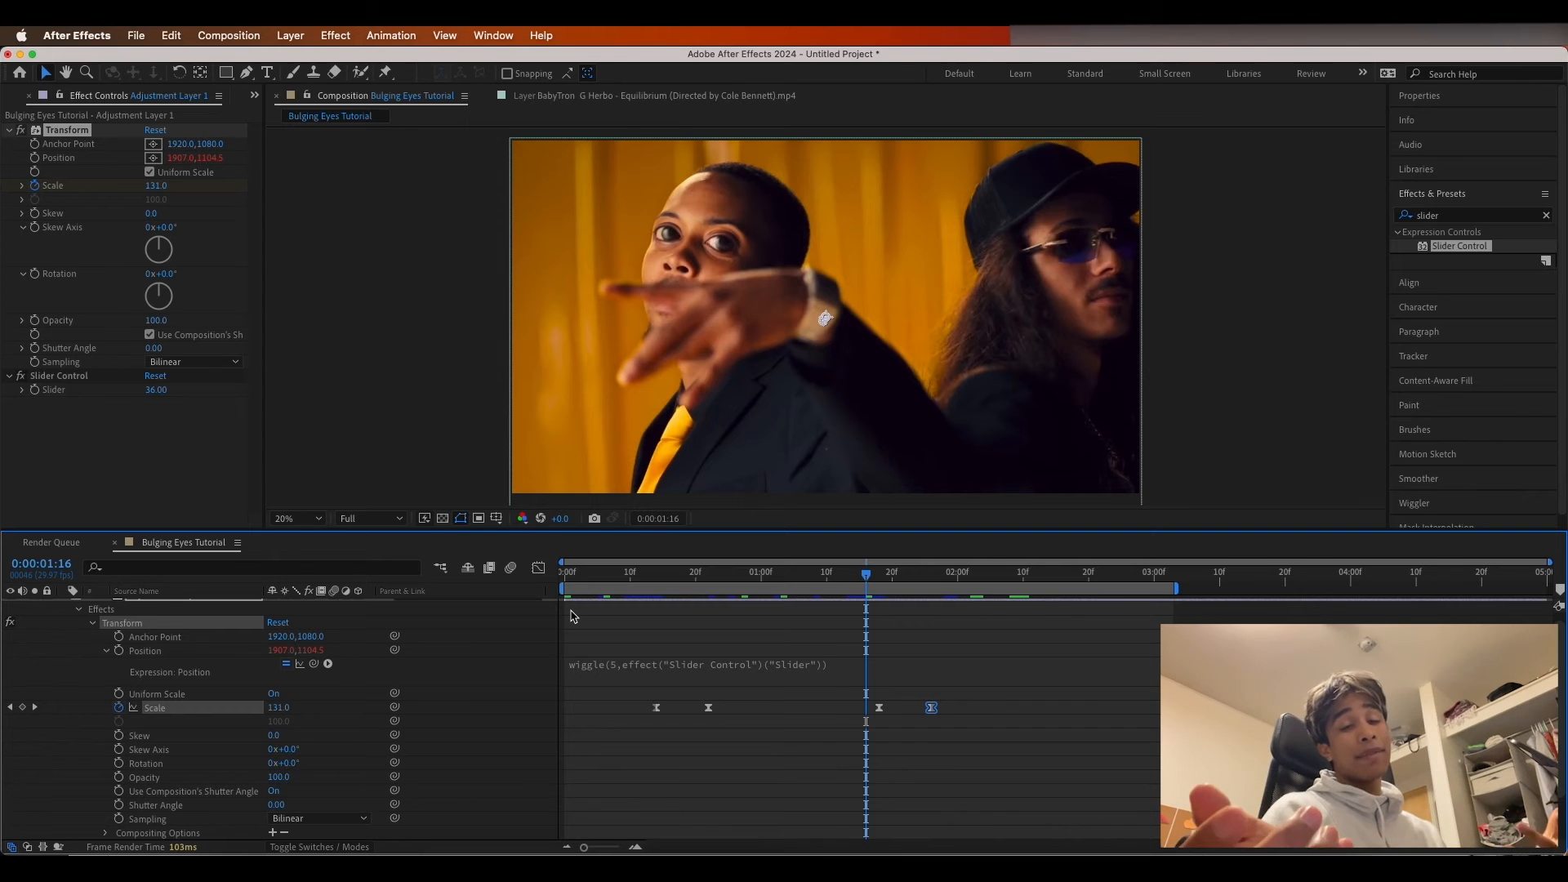
{"action": "key", "text": "space"}
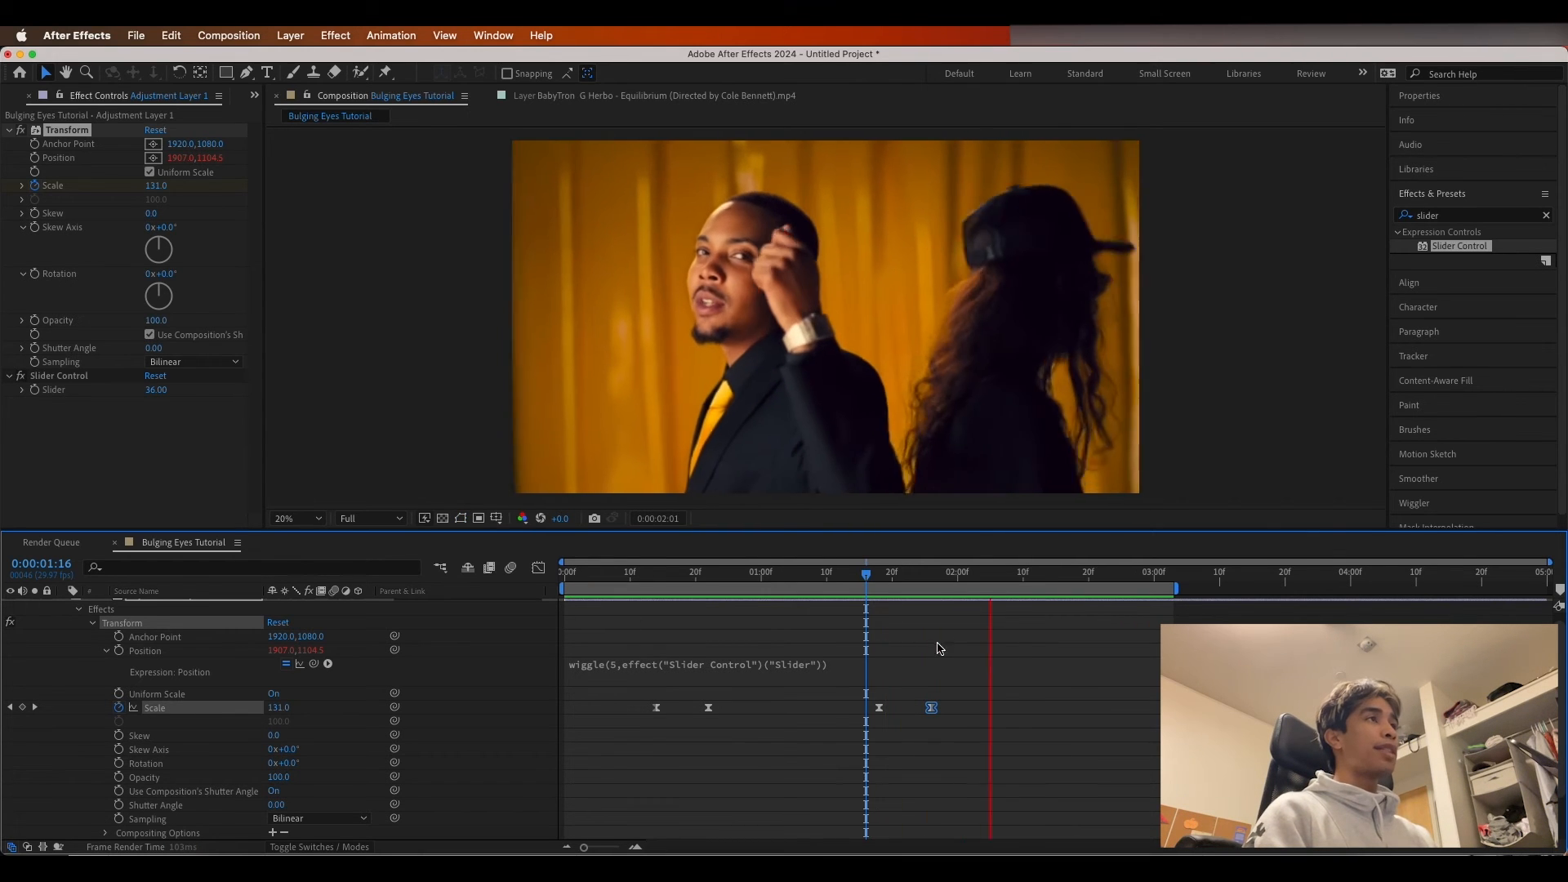
{"action": "key", "text": "space"}
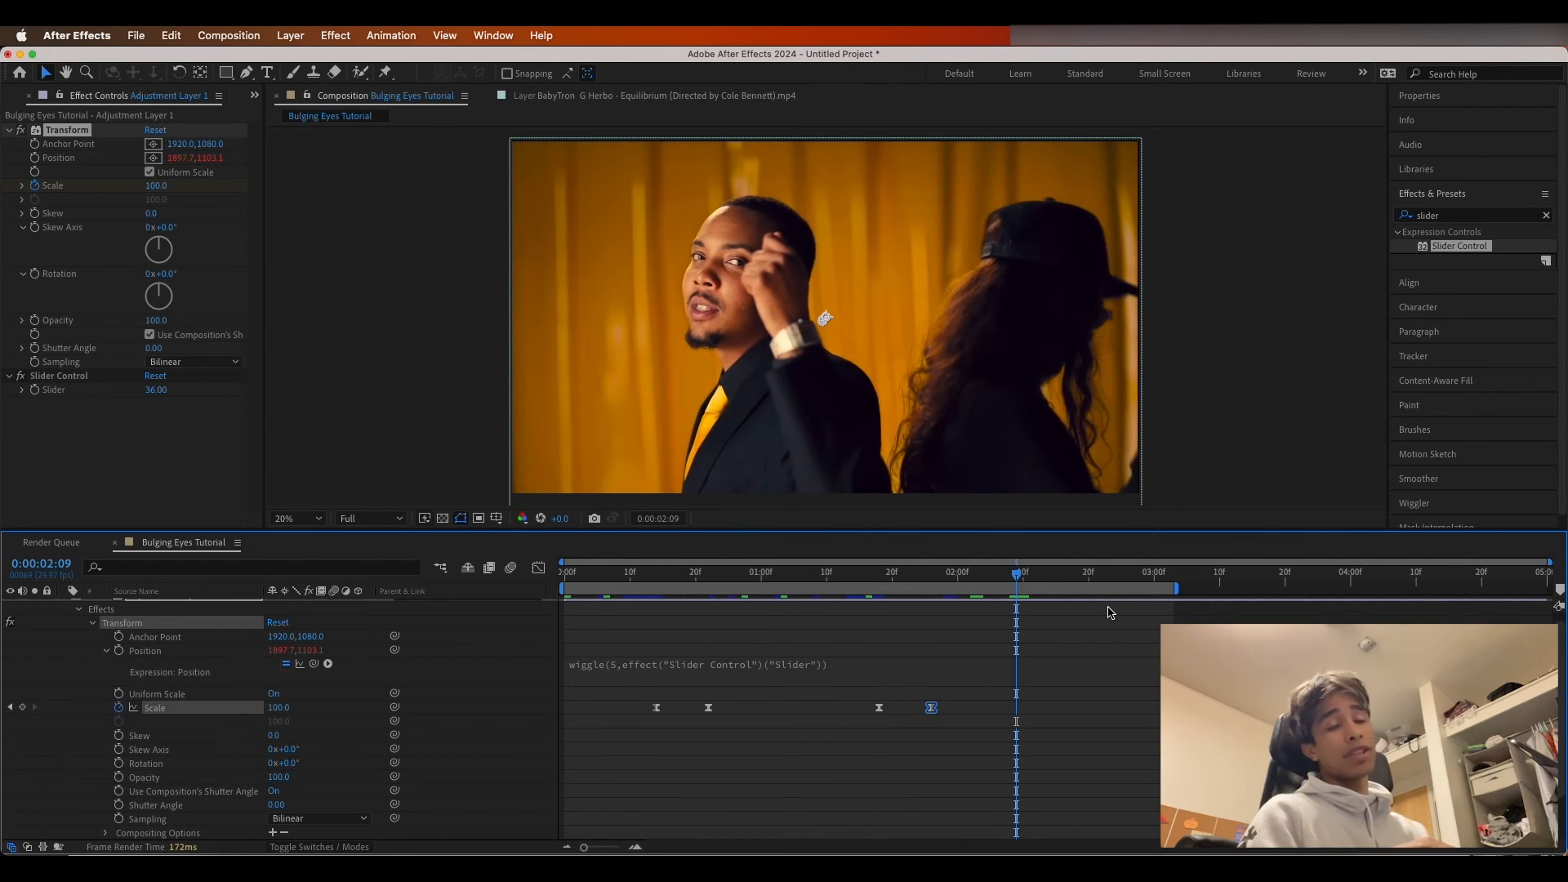